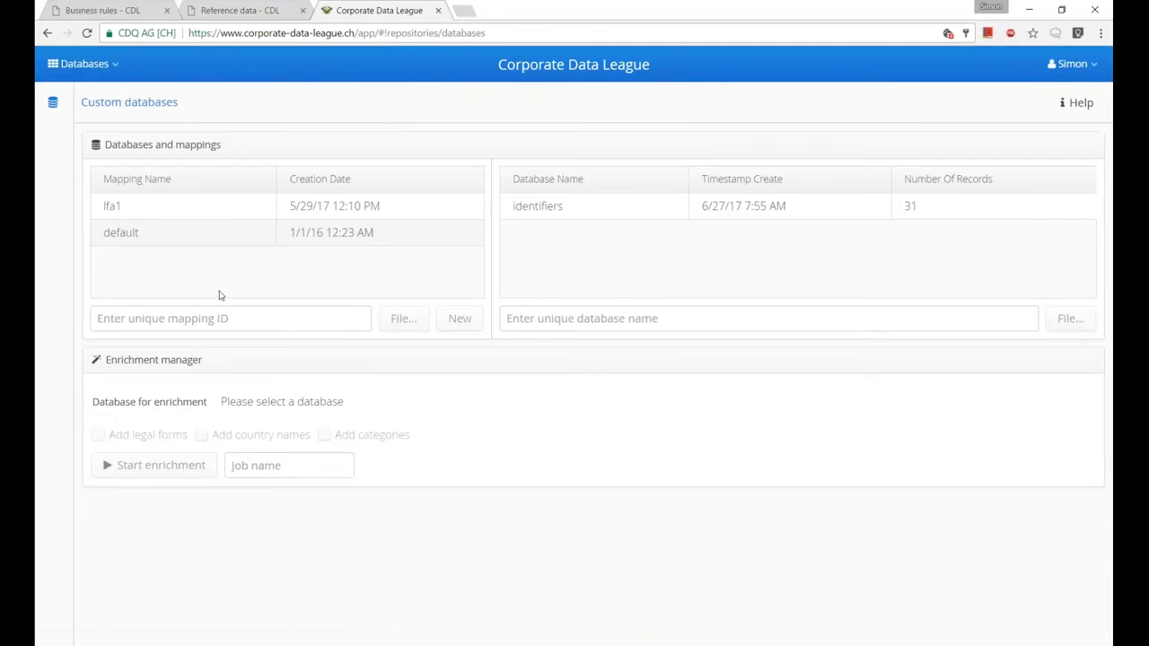
Step: Choose the default mapping, then open DEMO 1-1 - simple.xlsx from the Demo data folder in Excel
{"action": "left_click", "coordinate": [164, 238]}
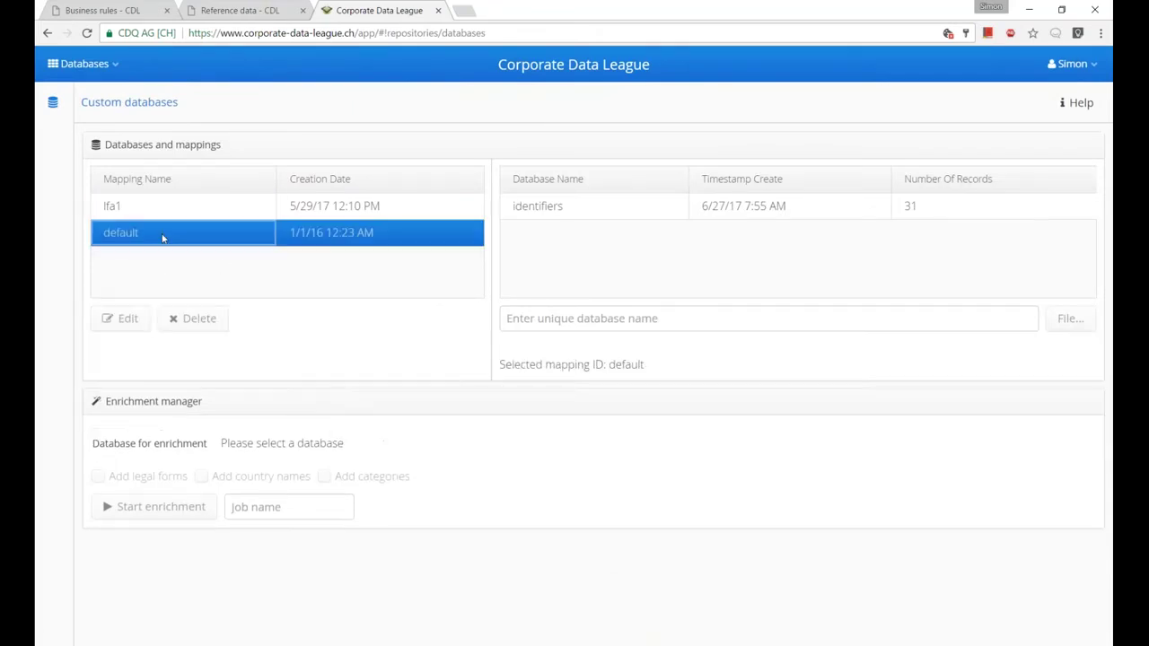
{"action": "mouse_move", "coordinate": [203, 624]}
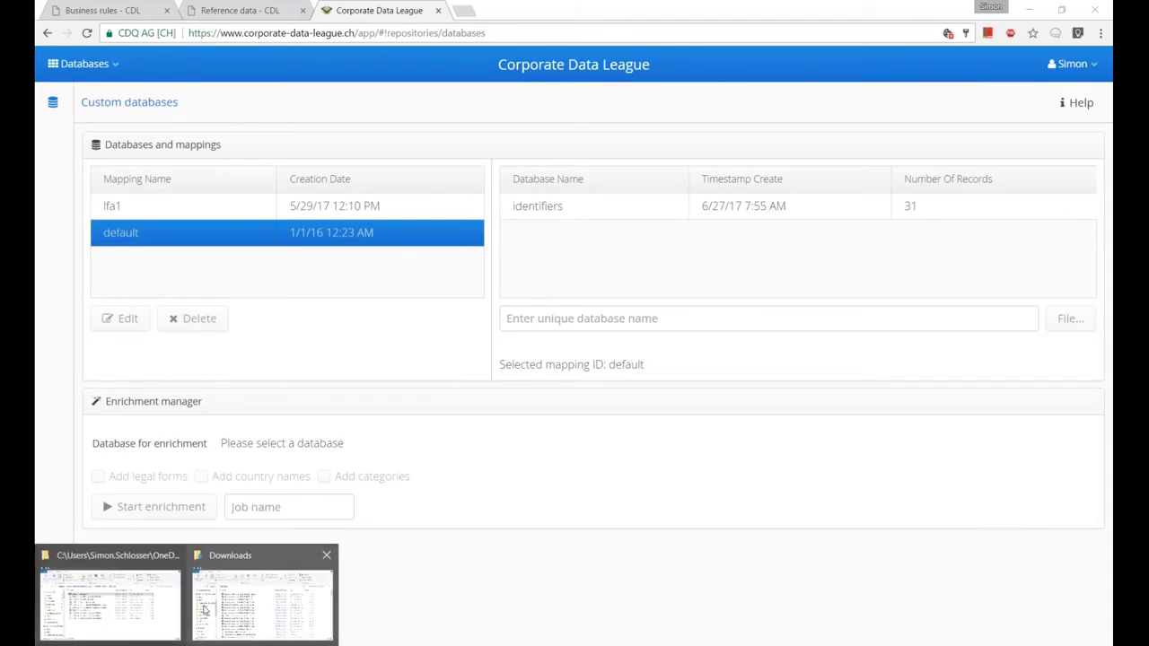
{"action": "left_click", "coordinate": [69, 589]}
{"action": "left_click", "coordinate": [386, 342]}
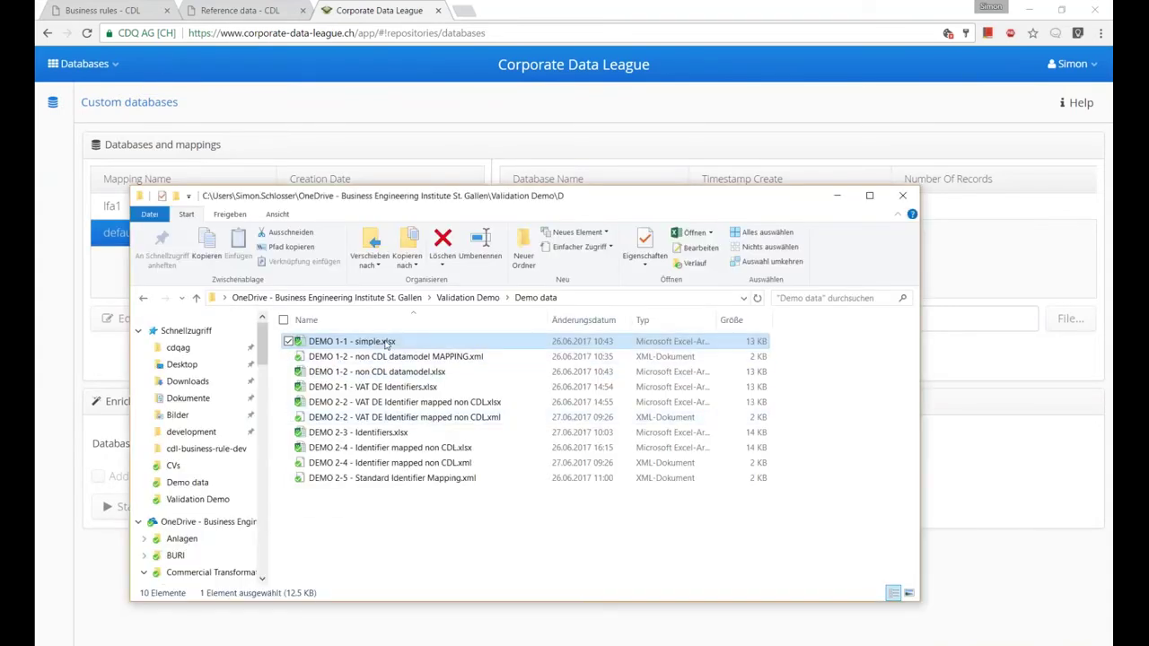
{"action": "double_click", "coordinate": [386, 342]}
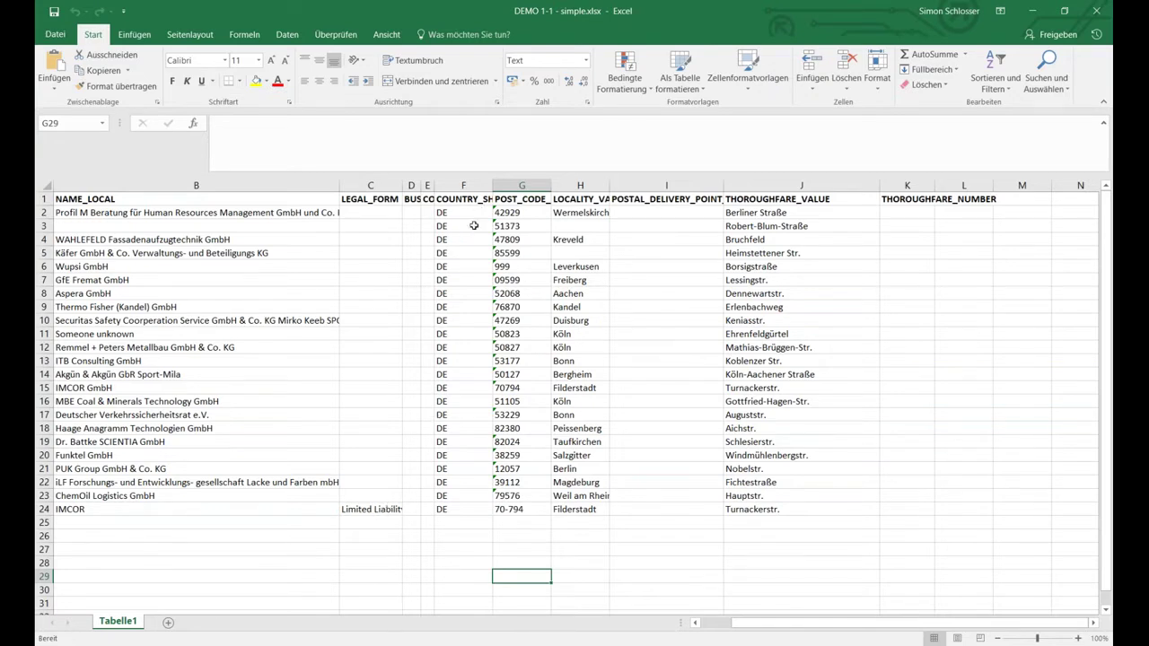
Step: Inspect the street name in cell J2 of DEMO 1-1, then minimize Excel to return to the browser
{"action": "left_click", "coordinate": [837, 212]}
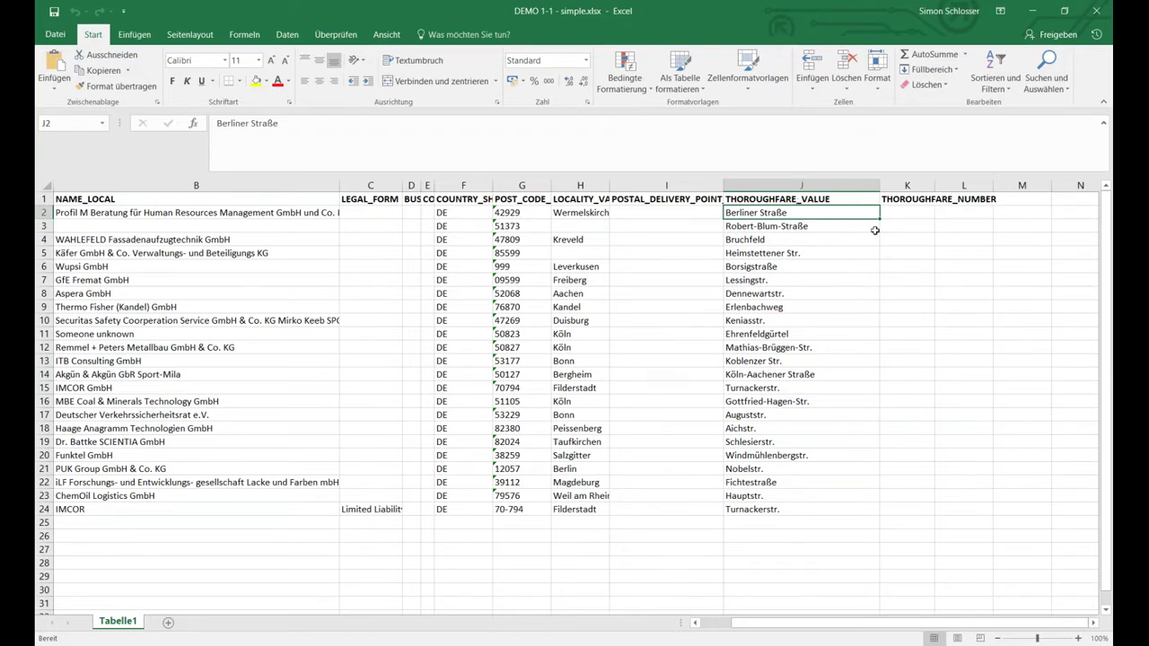
{"action": "left_click", "coordinate": [1039, 11]}
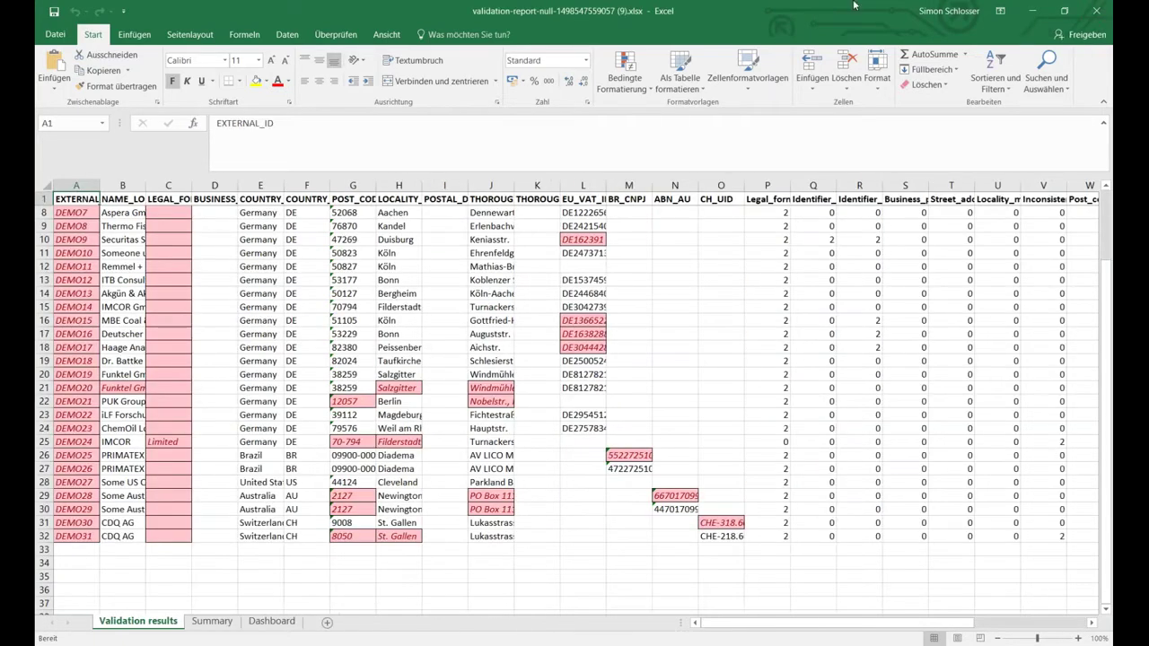
{"action": "left_click", "coordinate": [1043, 14]}
Step: Return to Corporate Data League and reselect the default mapping
{"action": "left_click", "coordinate": [346, 131]}
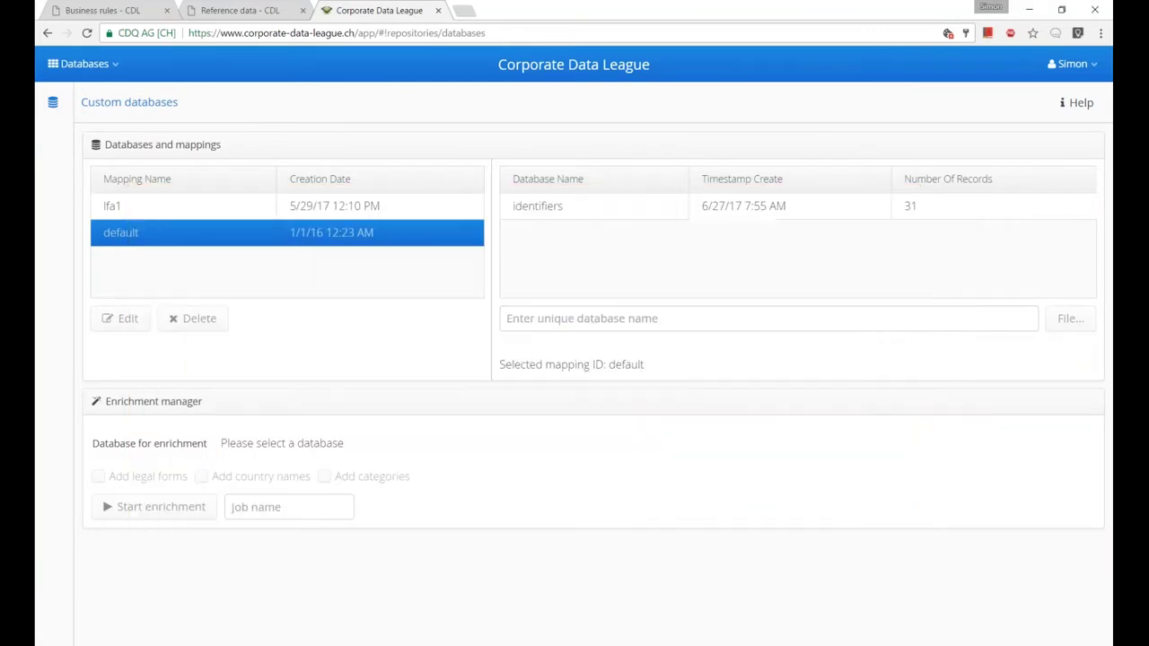
{"action": "left_click", "coordinate": [212, 235]}
{"action": "left_click", "coordinate": [236, 232]}
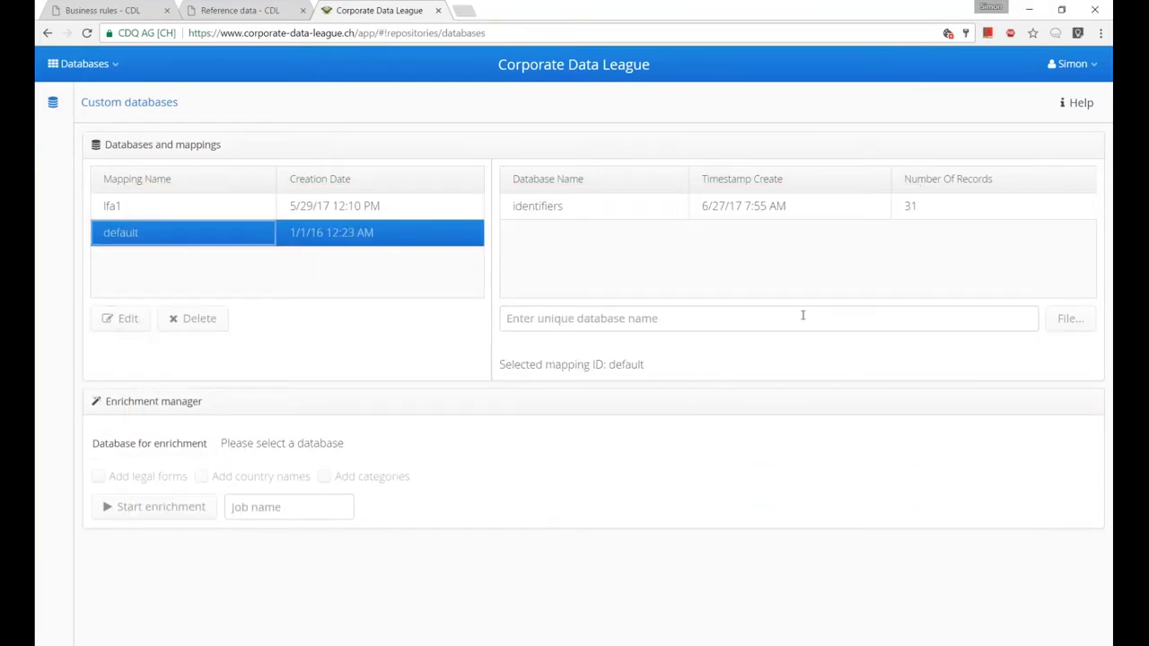
Step: Create a database named 'demo 1' from the DEMO 1-1 - simple.xlsx file
{"action": "left_click", "coordinate": [869, 321]}
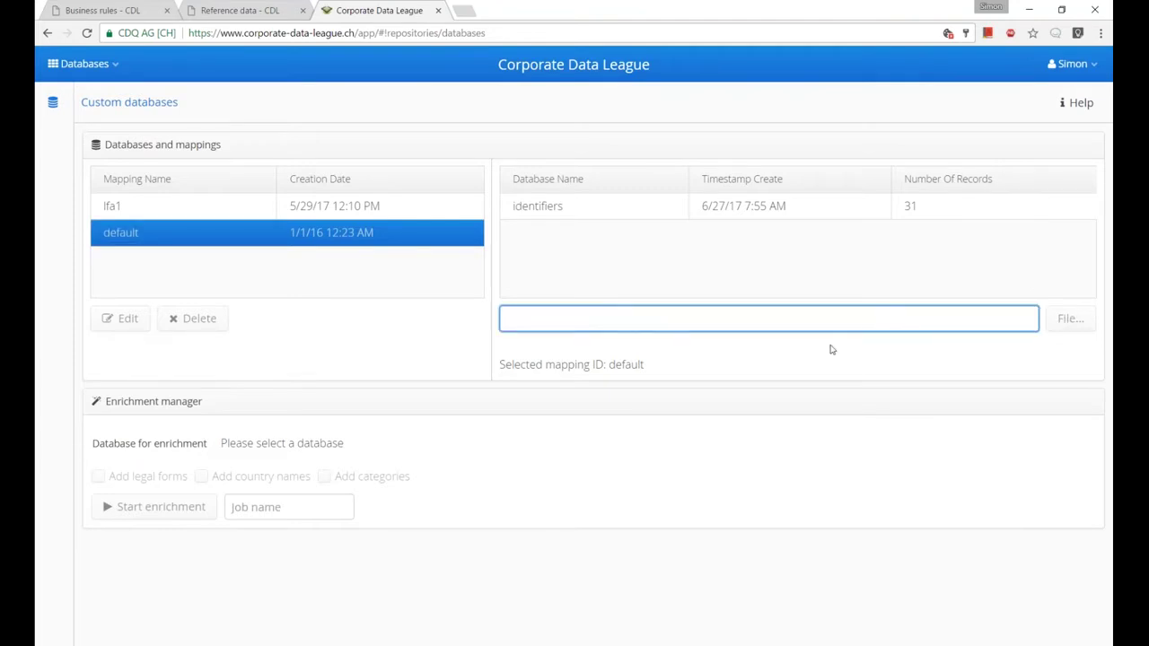
{"action": "type", "text": "demo 1"}
{"action": "left_click", "coordinate": [1065, 318]}
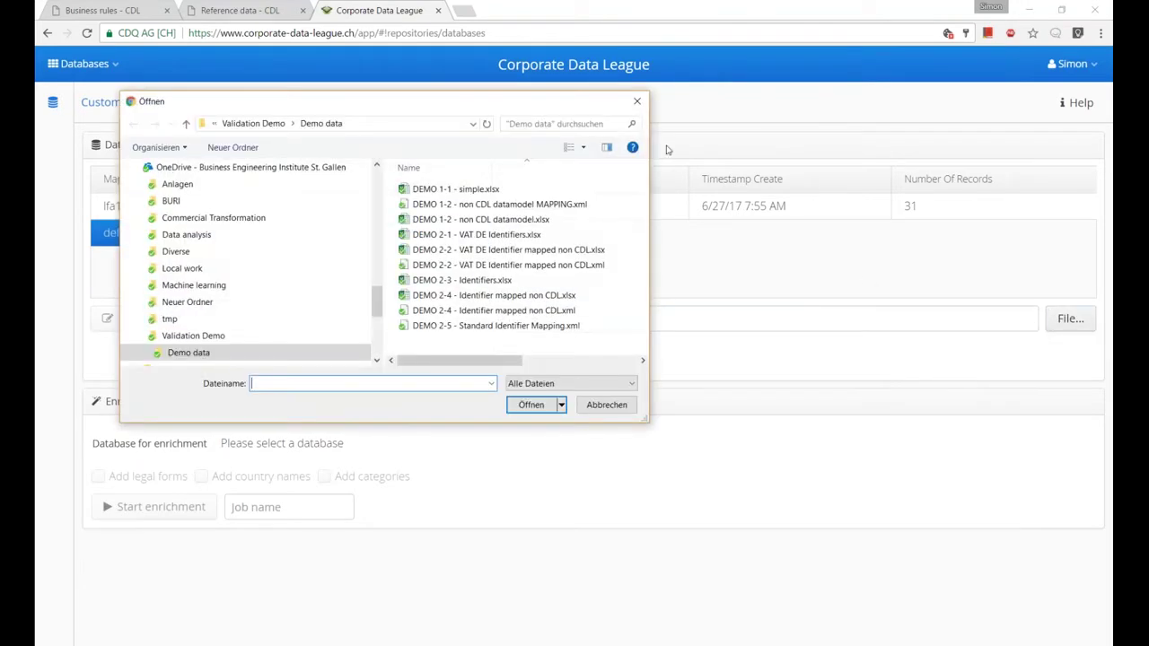
{"action": "left_click", "coordinate": [495, 191]}
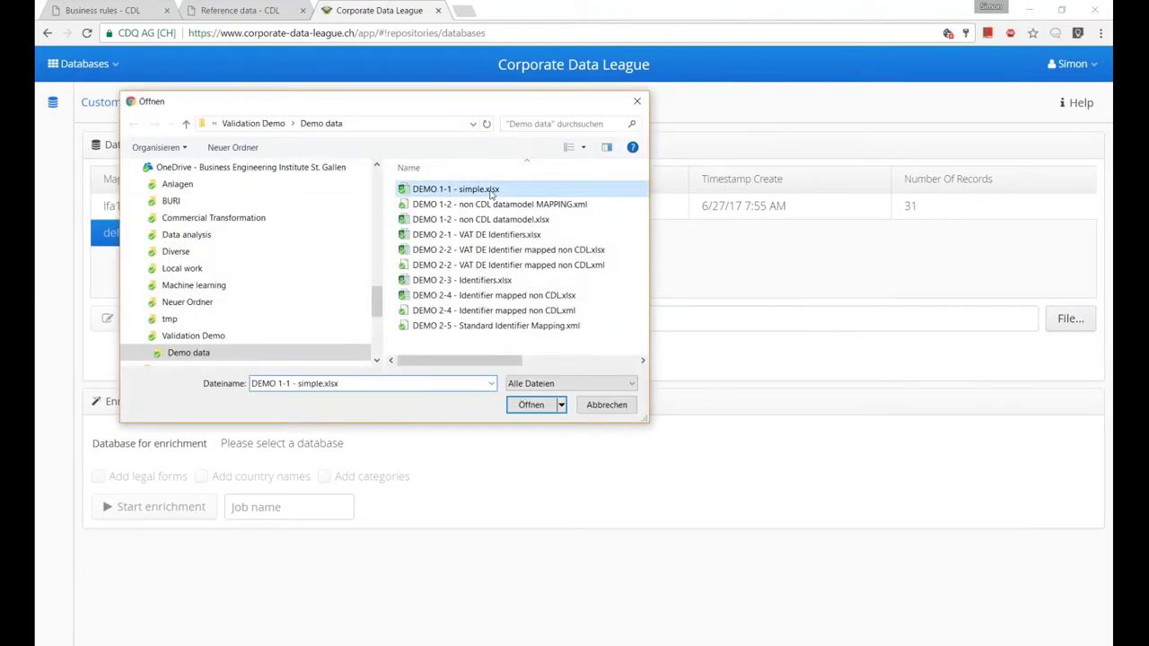
{"action": "left_click", "coordinate": [530, 405]}
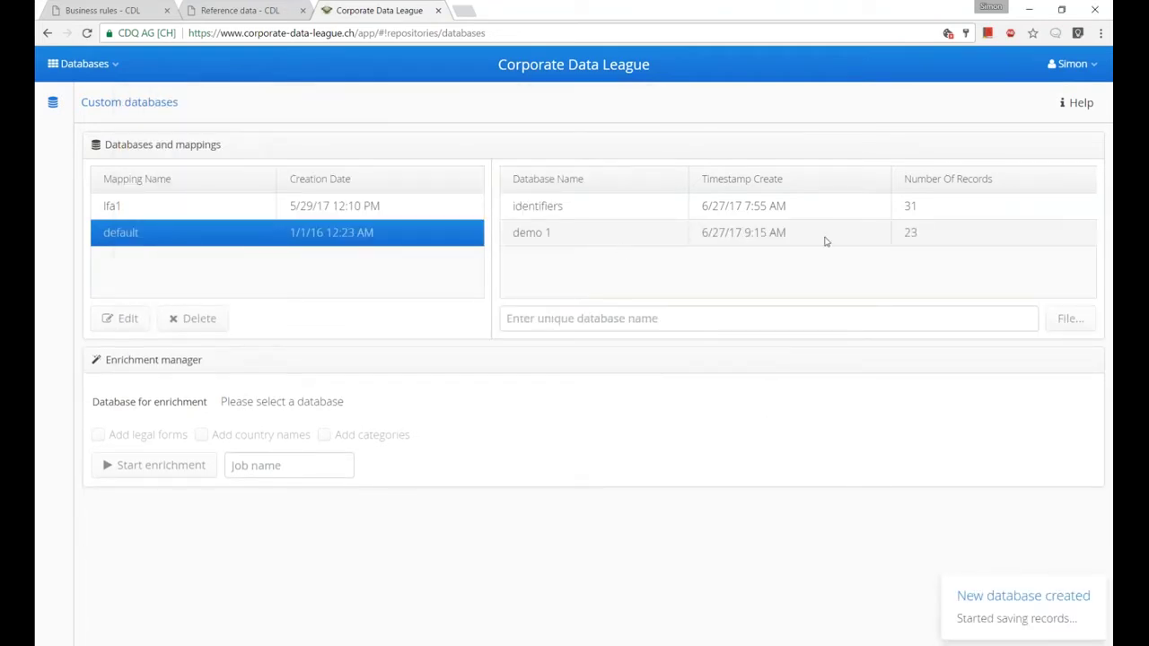
Step: Browse the 23 records in demo 1, then switch to the Data Validation app
{"action": "left_click", "coordinate": [925, 241]}
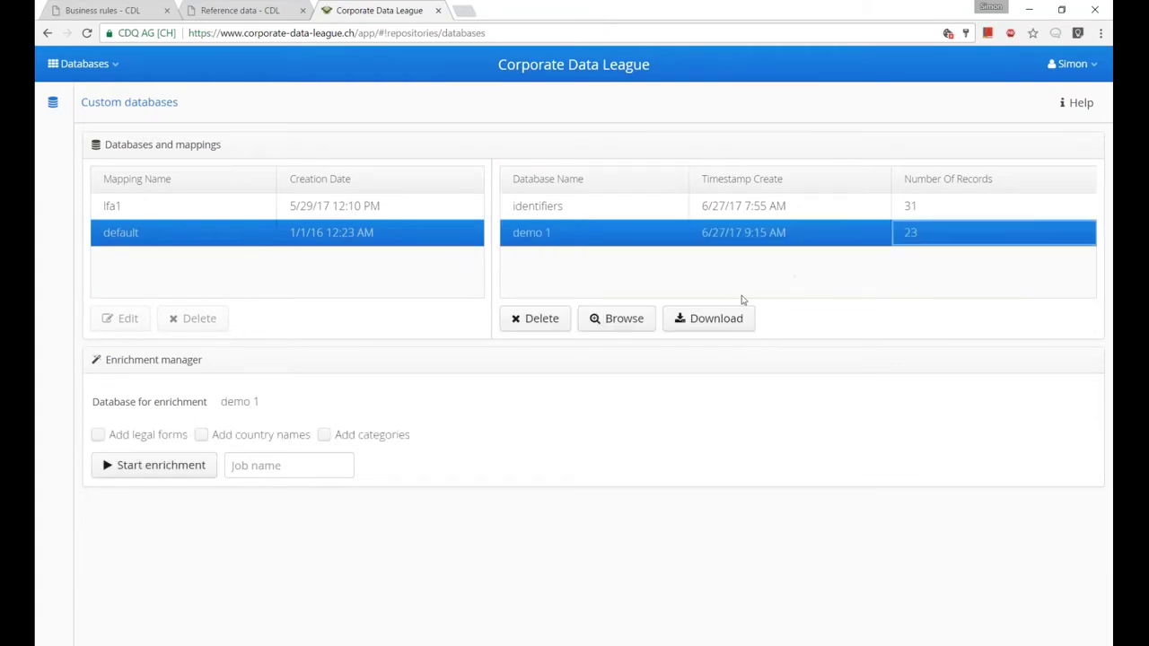
{"action": "left_click", "coordinate": [626, 321]}
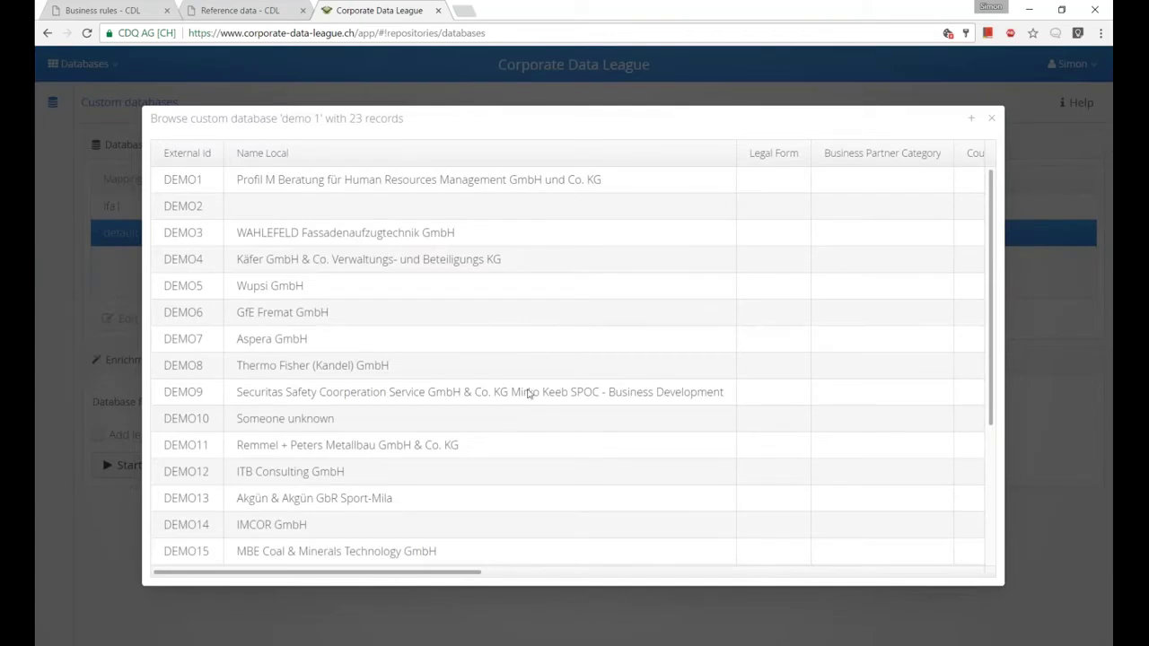
{"action": "left_click_drag", "start_coordinate": [414, 575], "coordinate": [422, 518]}
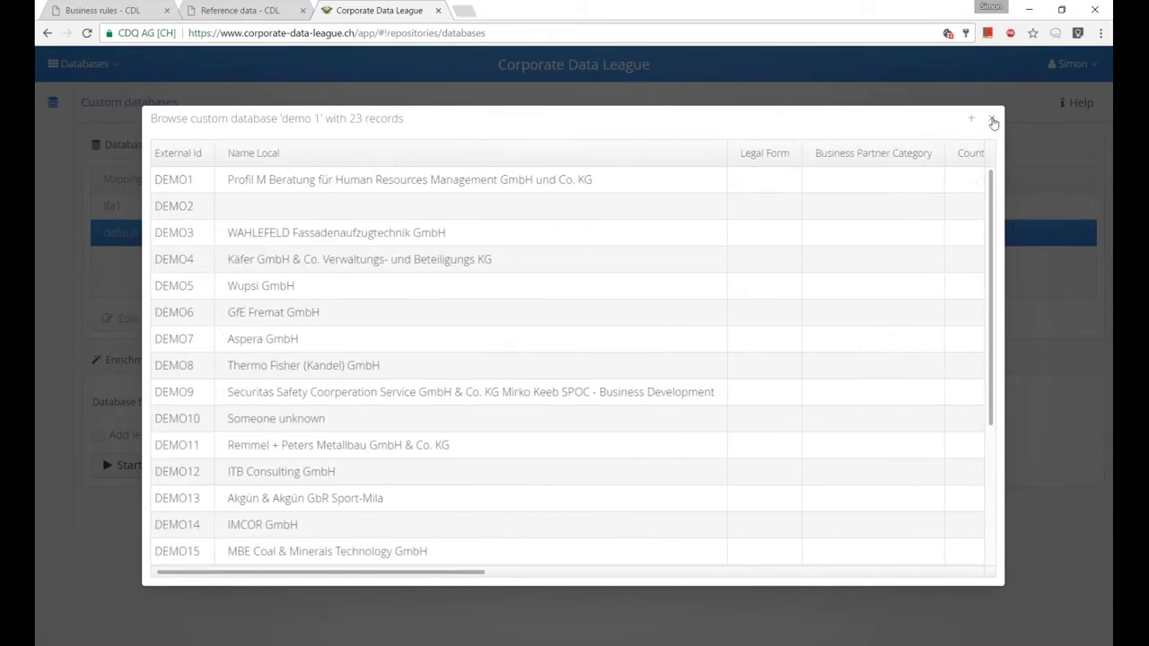
{"action": "left_click", "coordinate": [992, 121]}
{"action": "left_click", "coordinate": [87, 64]}
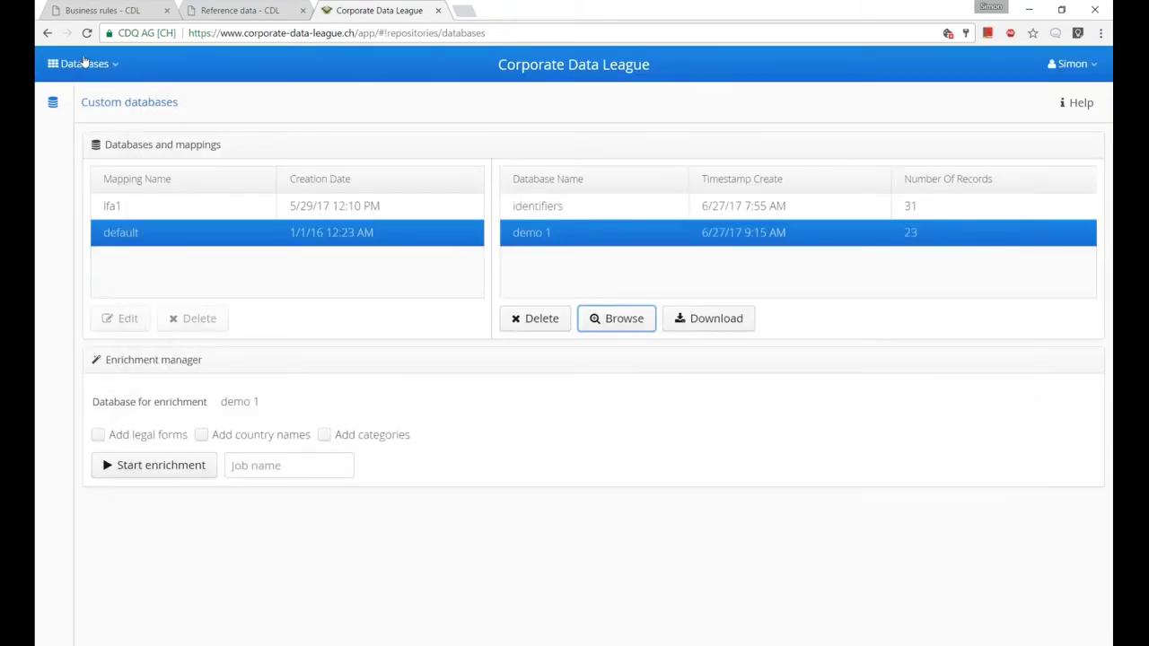
{"action": "left_click", "coordinate": [111, 130]}
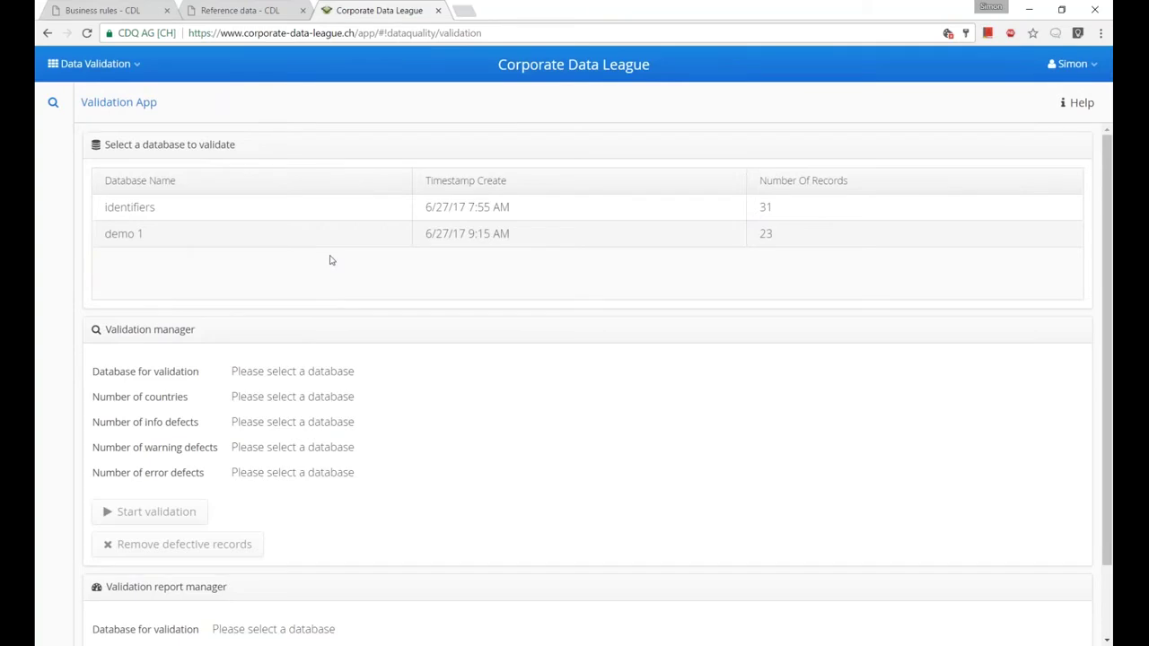
Step: Run validation on demo 1, yielding 22 warning and 1 error defects
{"action": "left_click", "coordinate": [201, 240]}
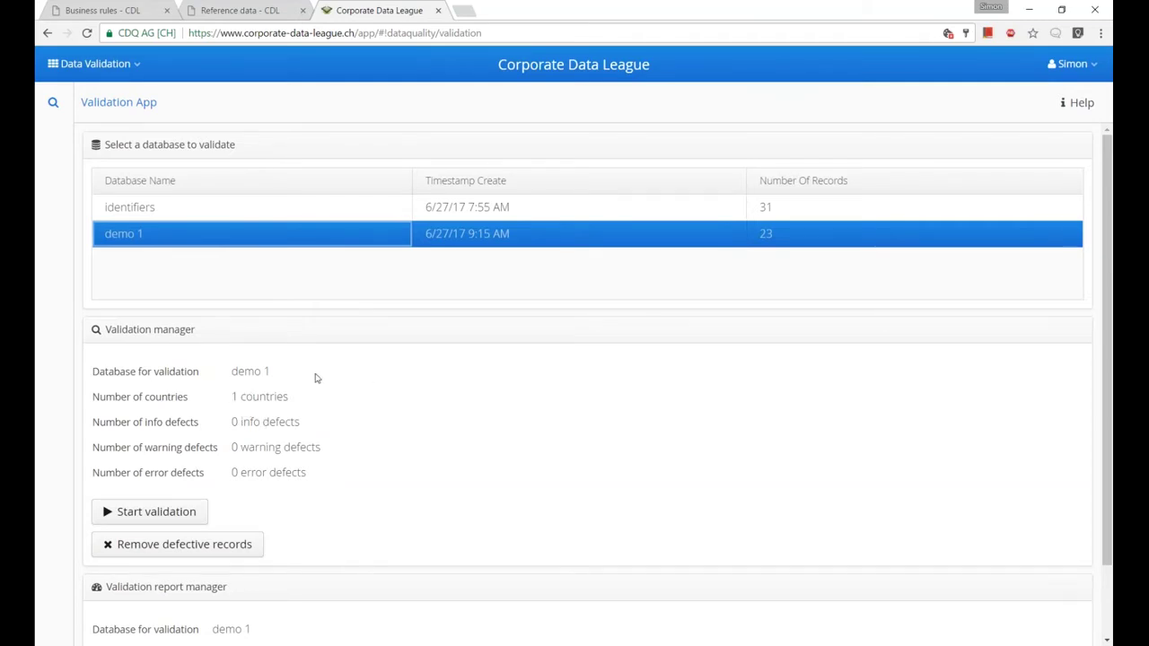
{"action": "left_click", "coordinate": [158, 513]}
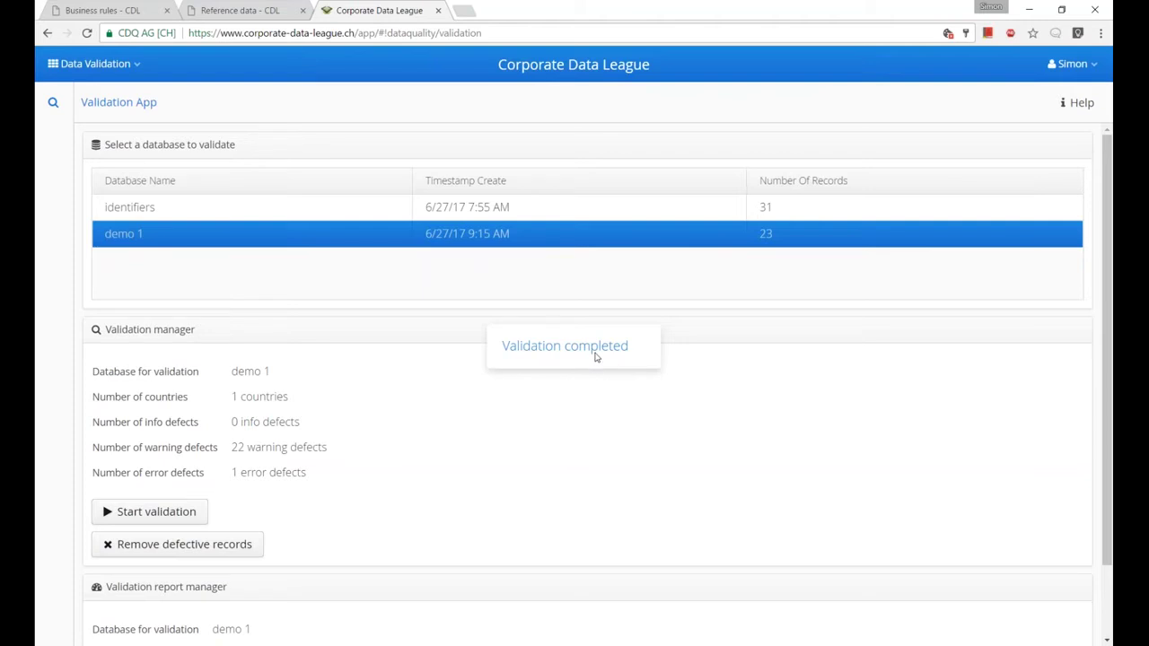
{"action": "scroll", "coordinate": [542, 404], "scroll_direction": "down", "scroll_amount": 1}
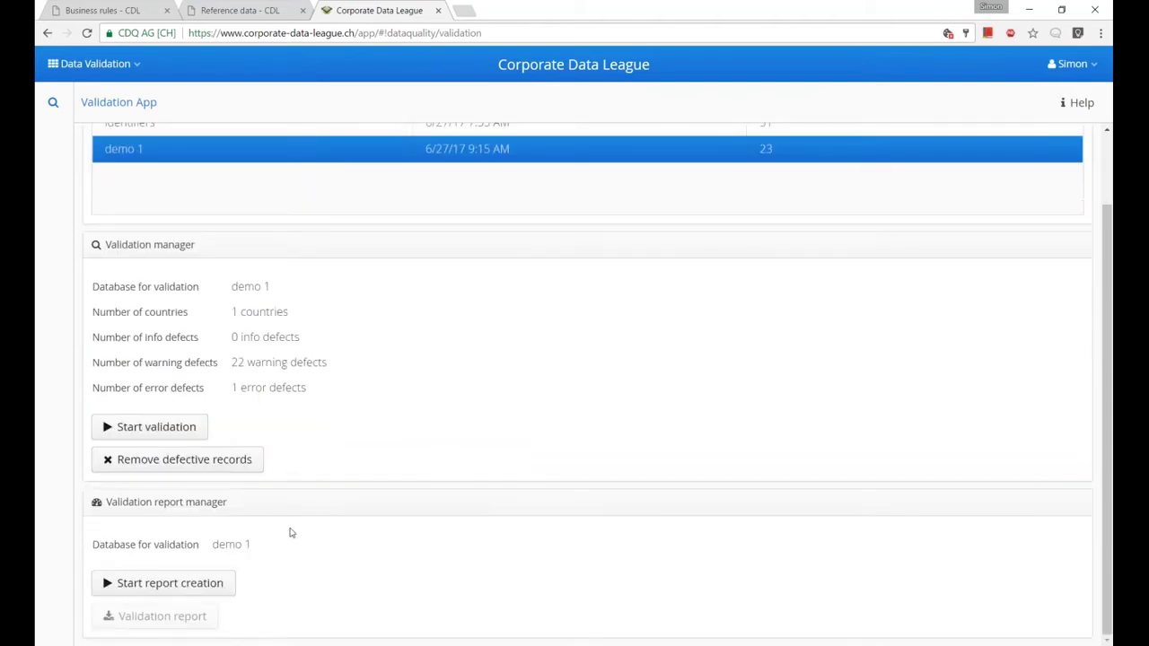
{"action": "scroll", "coordinate": [413, 359], "scroll_direction": "up", "scroll_amount": 1}
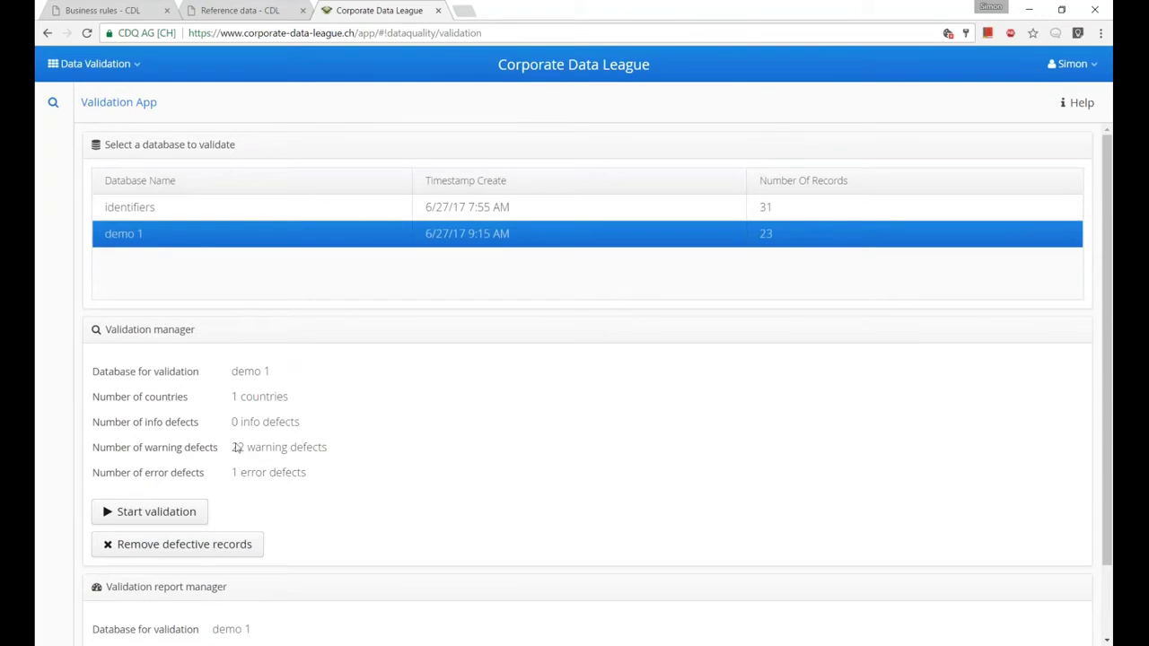
Step: Create and download the demo 1 validation report, and open the xlsx in Excel
{"action": "scroll", "coordinate": [359, 497], "scroll_direction": "down", "scroll_amount": 1}
{"action": "scroll", "coordinate": [313, 523], "scroll_direction": "up", "scroll_amount": 1}
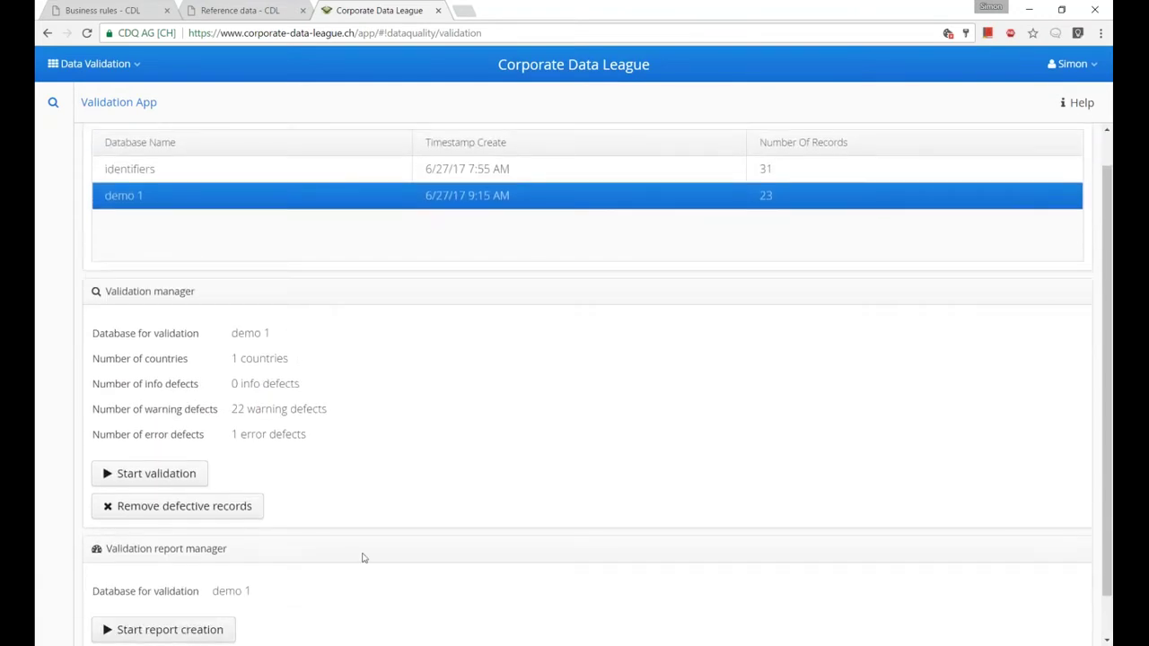
{"action": "scroll", "coordinate": [365, 556], "scroll_direction": "down", "scroll_amount": 1}
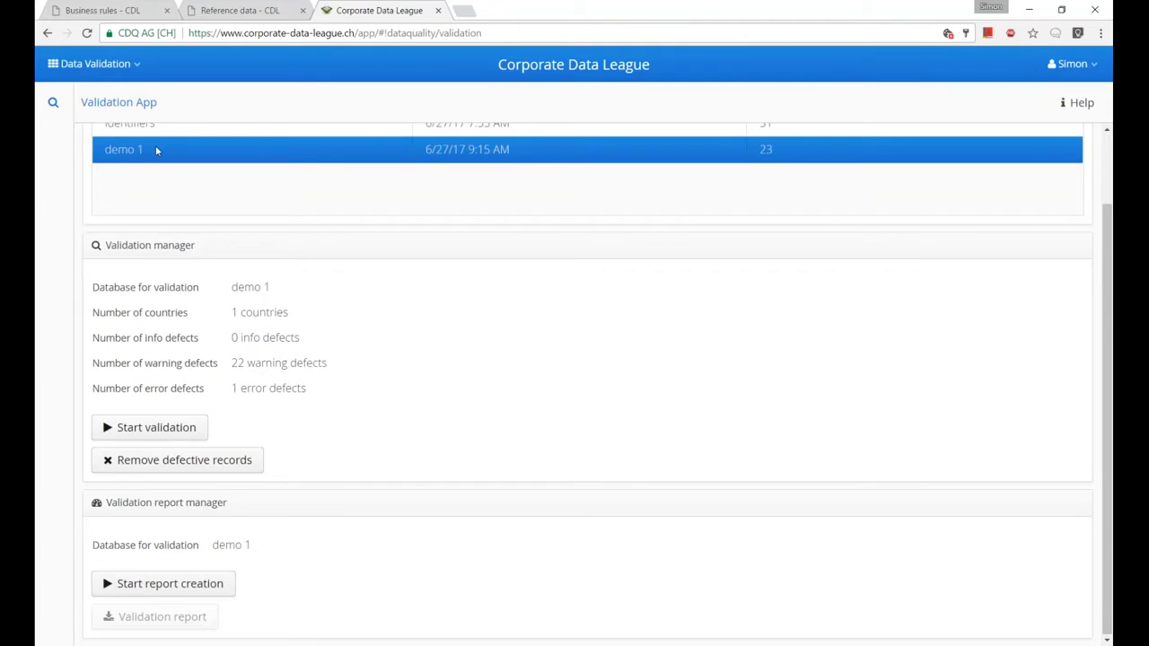
{"action": "left_click", "coordinate": [162, 584]}
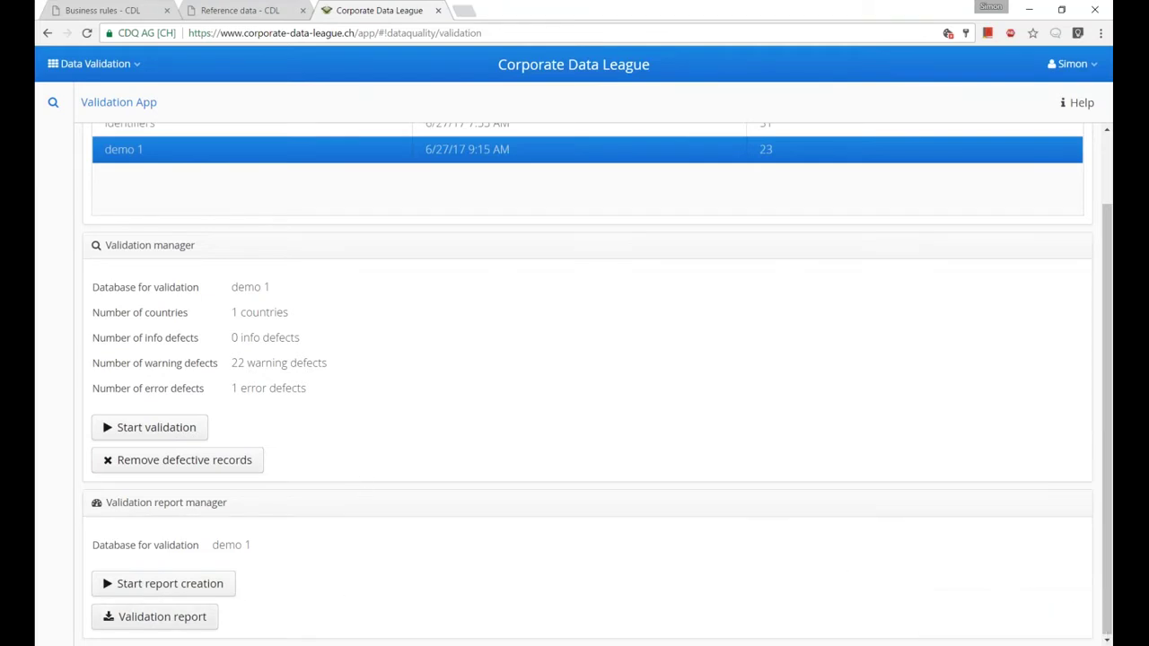
{"action": "left_click", "coordinate": [155, 619]}
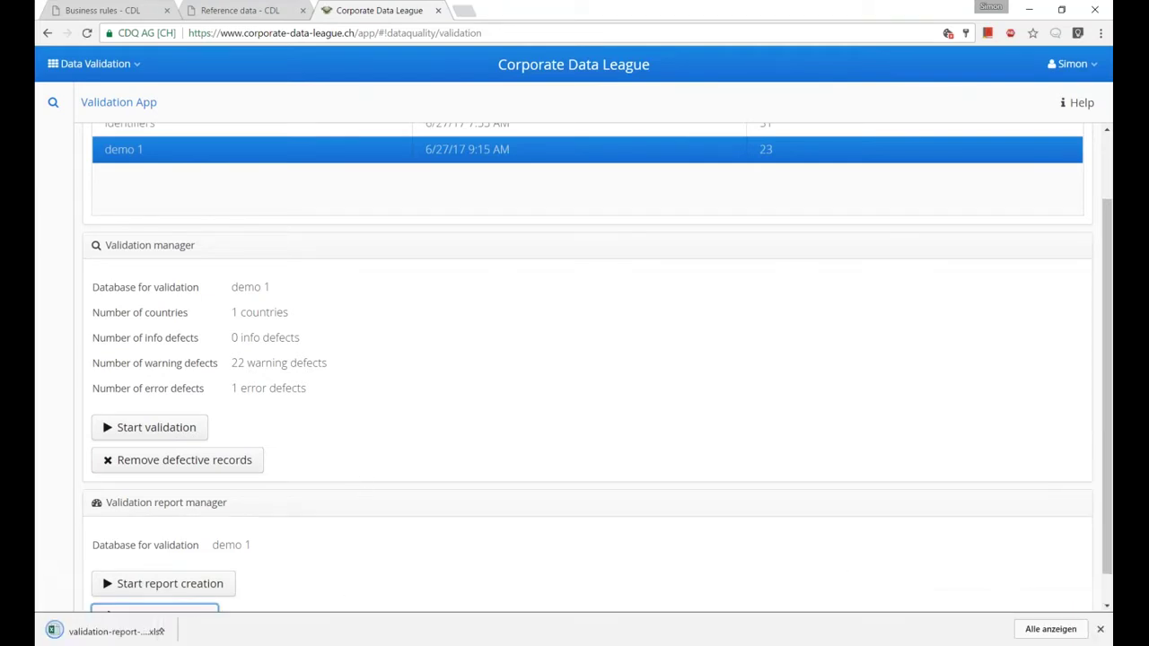
{"action": "left_click", "coordinate": [143, 631]}
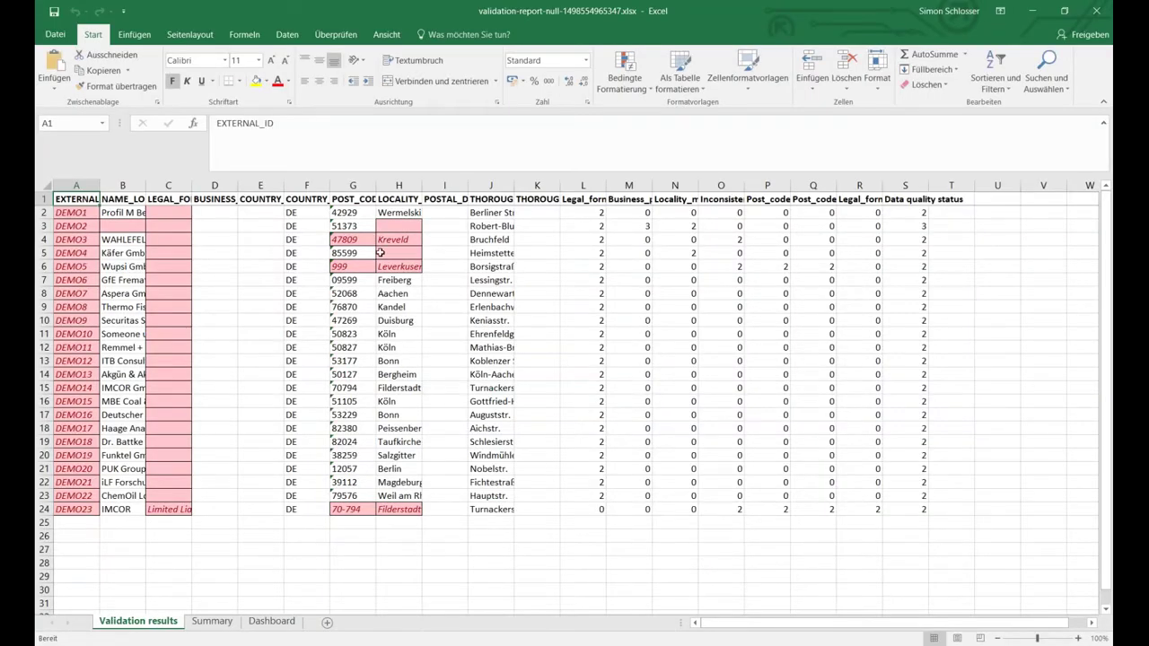
Step: Widen column B and step along DEMO2's row to its business partner name score of 3
{"action": "left_click_drag", "start_coordinate": [144, 187], "coordinate": [239, 186]}
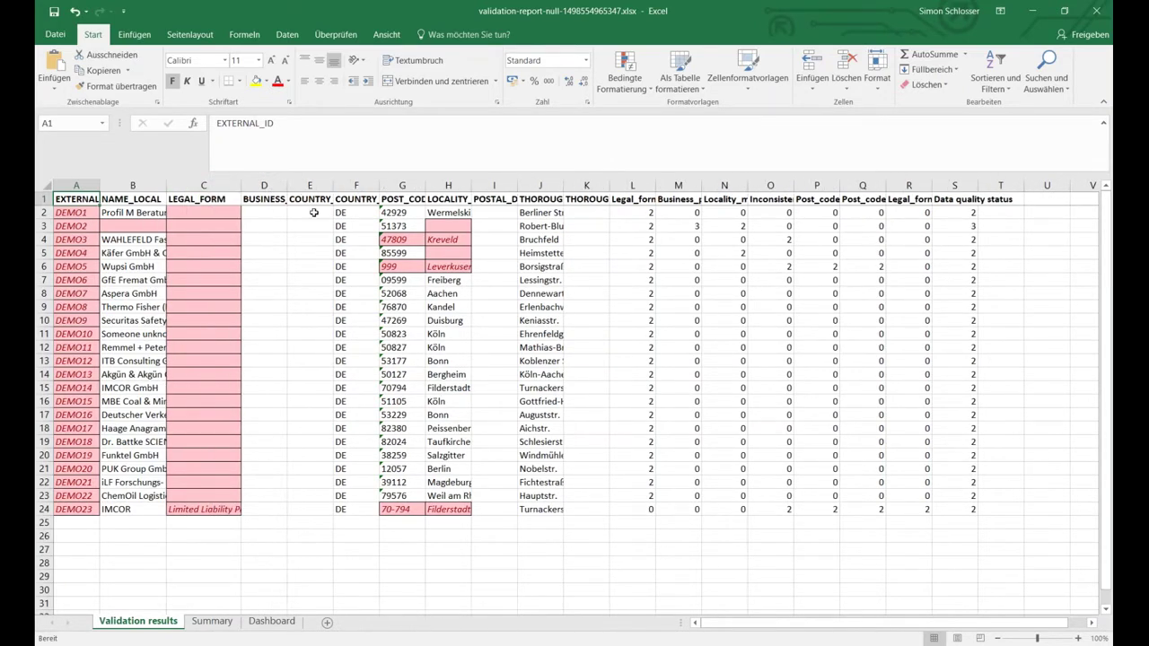
{"action": "left_click", "coordinate": [494, 240]}
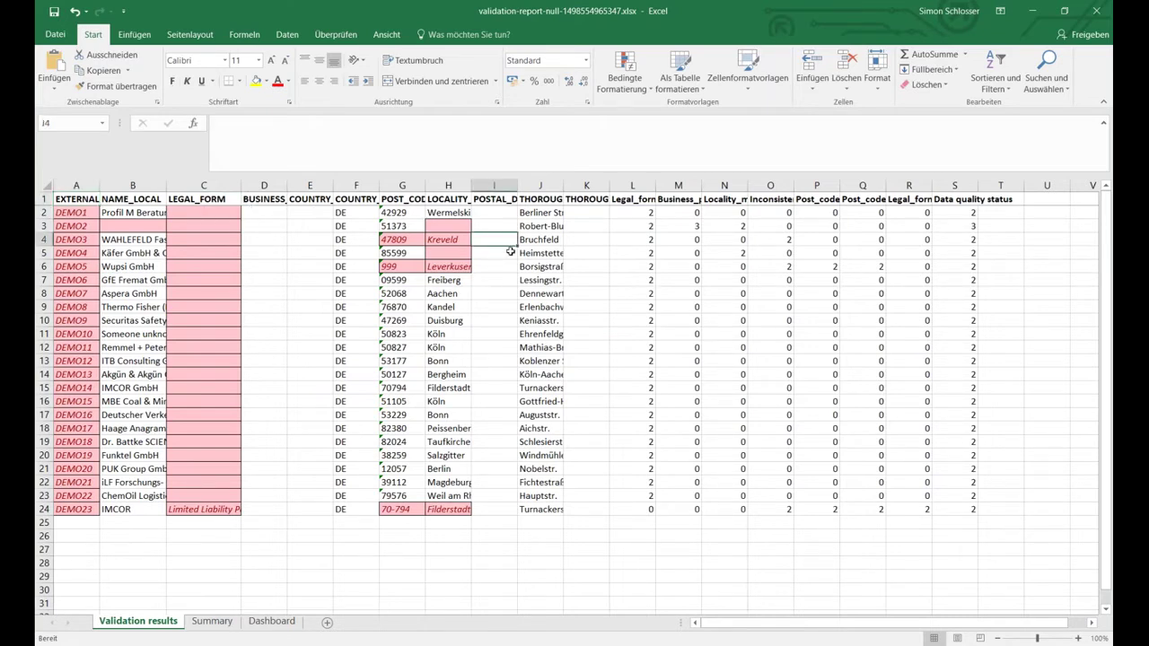
{"action": "key", "text": "Left"}
{"action": "key", "text": "Left"}
{"action": "key", "text": "Left"}
{"action": "key", "text": "Left"}
{"action": "key", "text": "Left"}
{"action": "key", "text": "Left"}
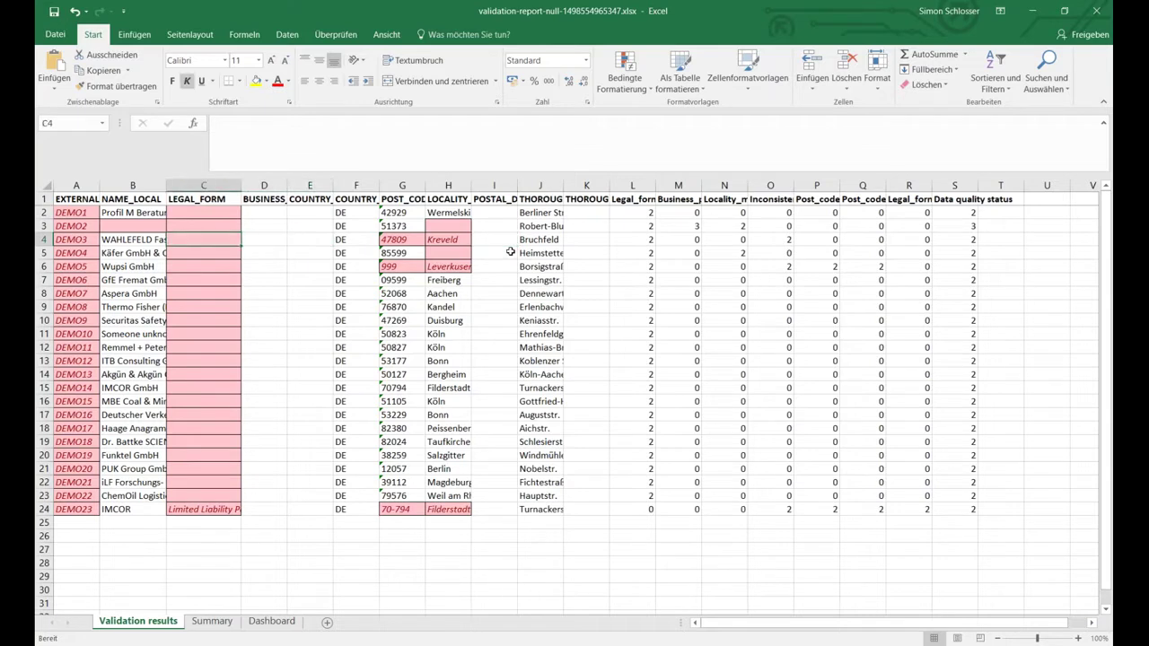
{"action": "key", "text": "Left"}
{"action": "key", "text": "Up"}
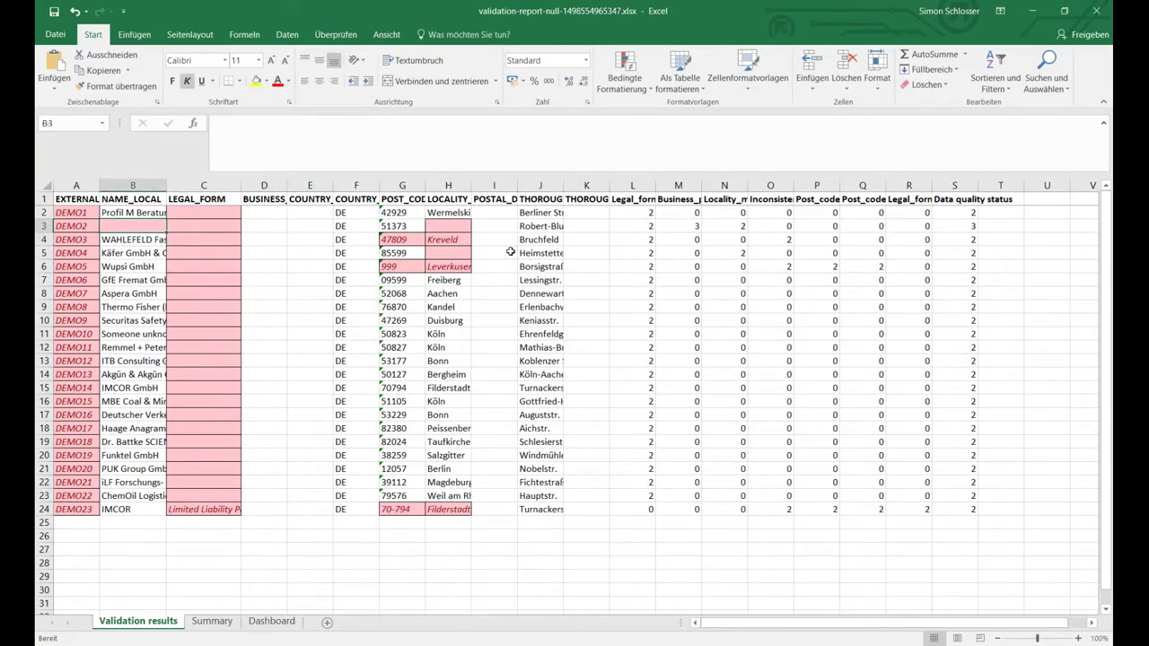
{"action": "key", "text": "Right"}
{"action": "key", "text": "Right"}
{"action": "key", "text": "Right"}
{"action": "key", "text": "Right"}
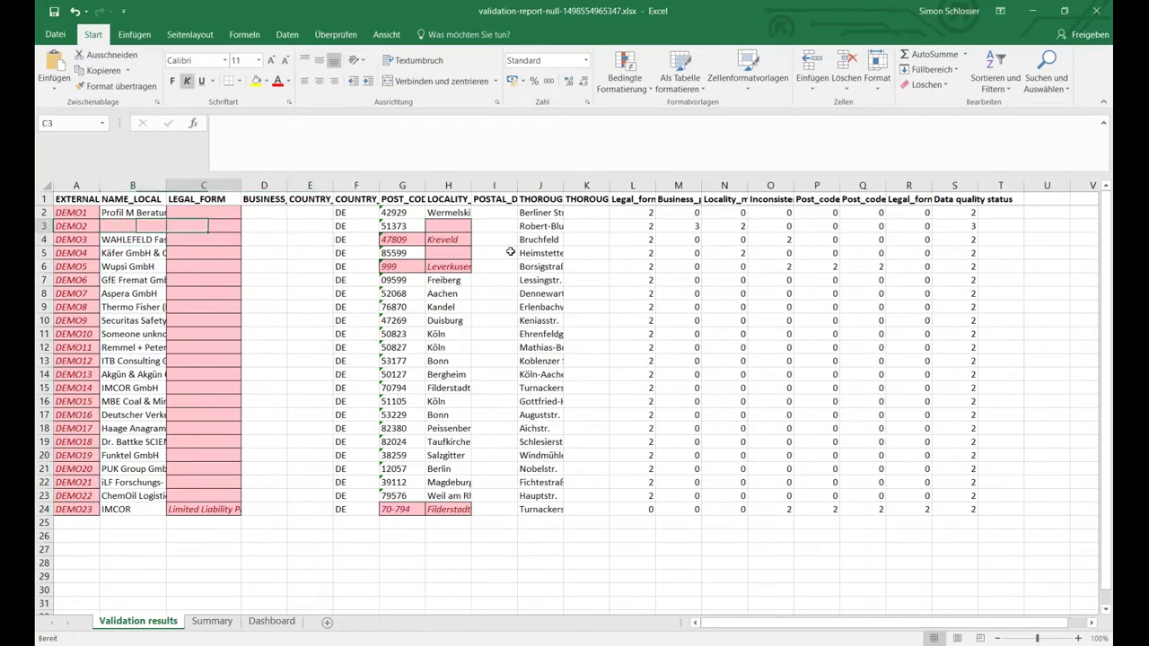
{"action": "key", "text": "Right"}
{"action": "key", "text": "Right"}
{"action": "key", "text": "Right"}
{"action": "key", "text": "Right"}
{"action": "key", "text": "Right"}
{"action": "key", "text": "Right"}
{"action": "key", "text": "Right"}
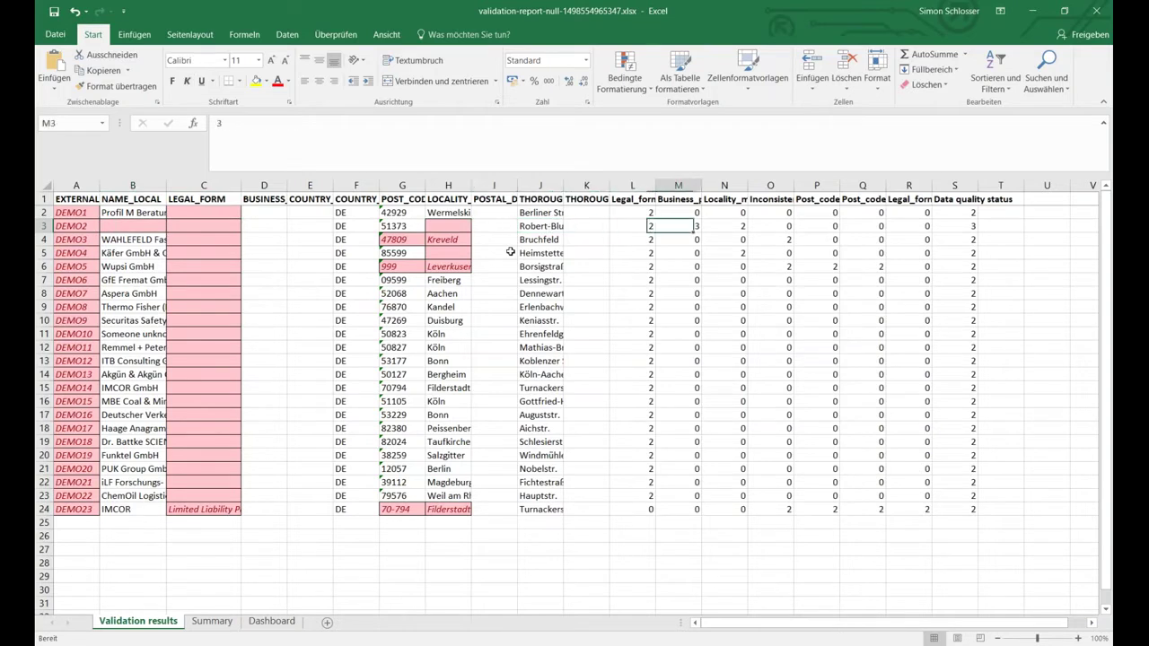
Step: Widen columns M and N so their check titles are fully readable
{"action": "left_click_drag", "start_coordinate": [701, 185], "coordinate": [834, 184]}
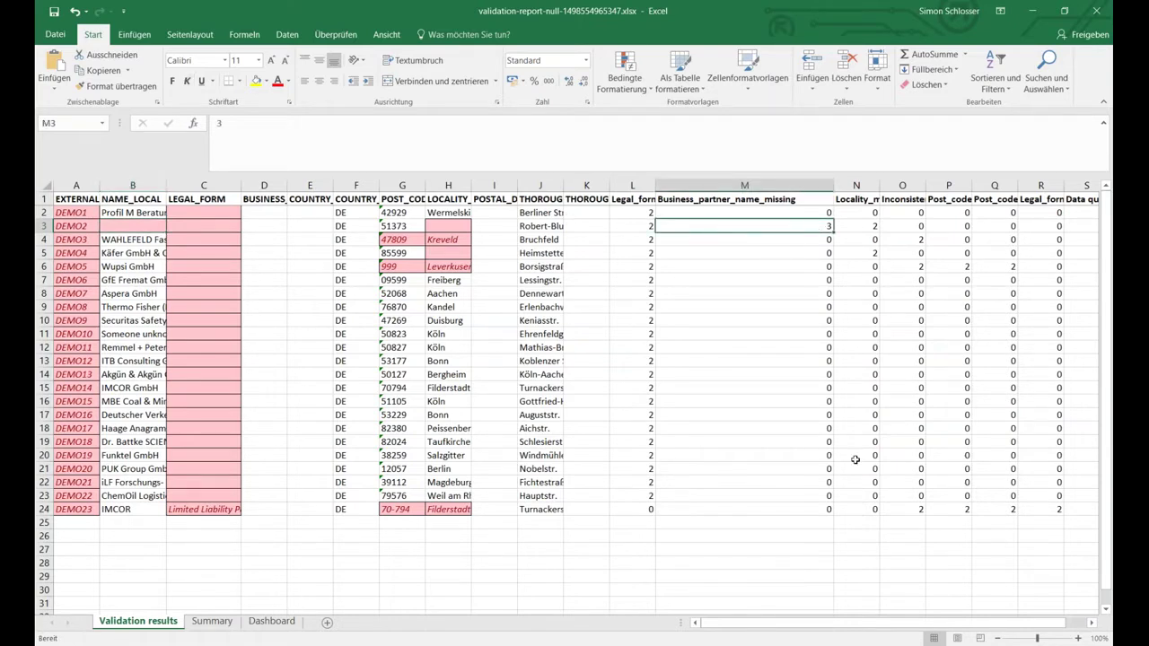
{"action": "left_click_drag", "start_coordinate": [846, 623], "coordinate": [866, 622]}
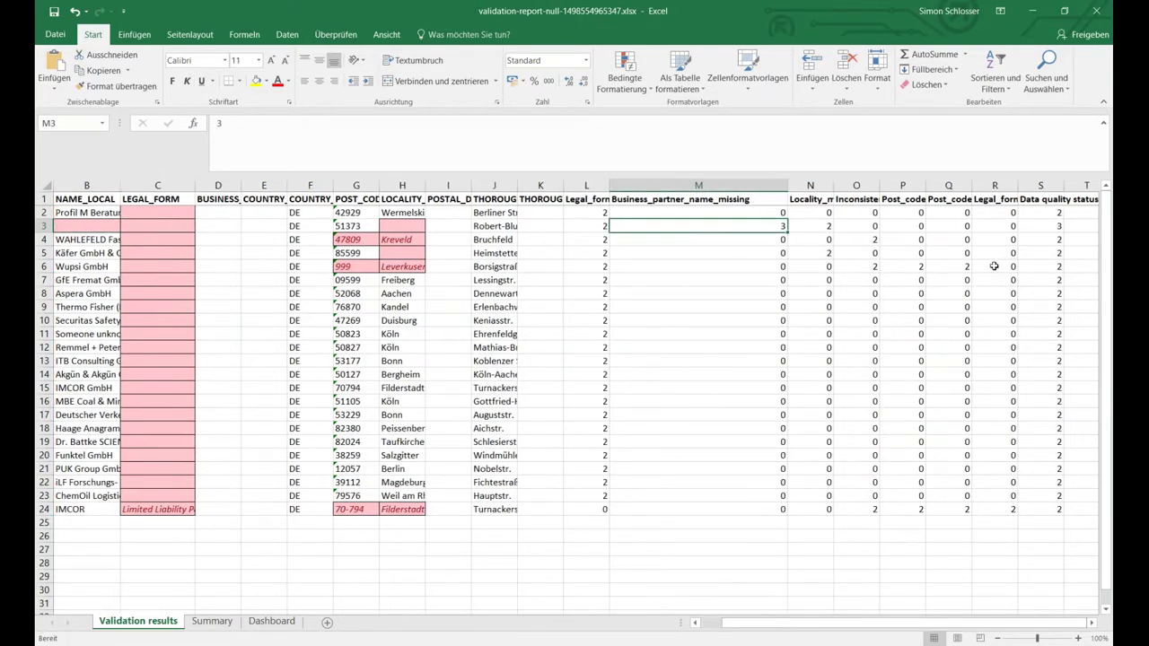
{"action": "left_click_drag", "start_coordinate": [789, 184], "coordinate": [955, 183]}
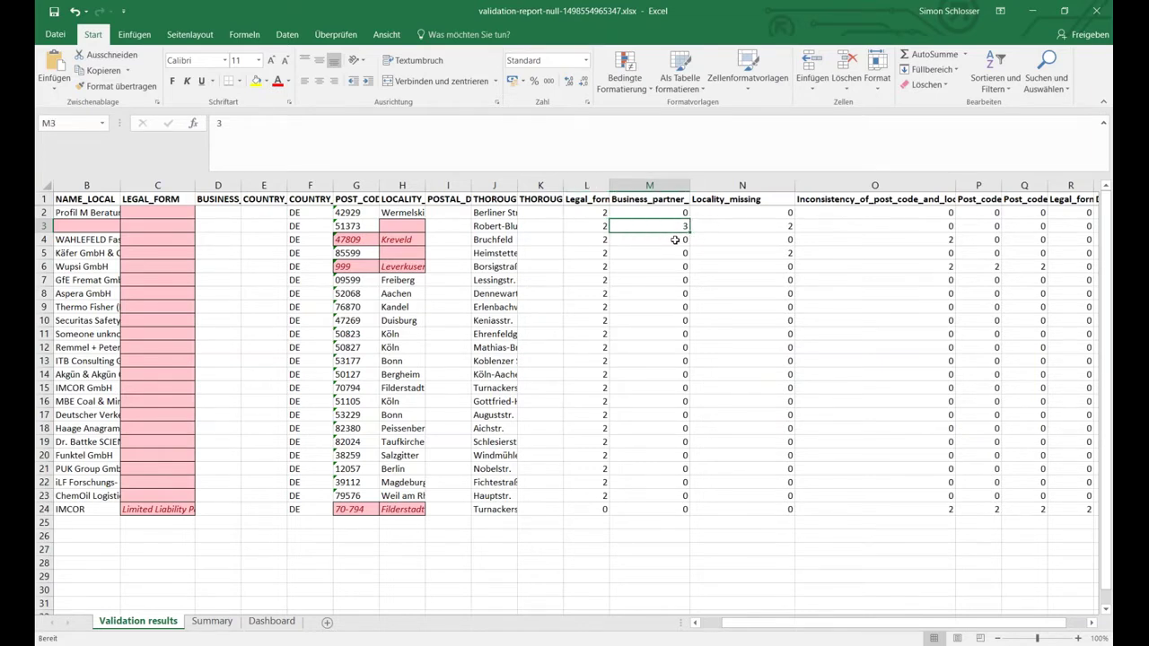
Step: Review DEMO2's check scores up to its =MAX(L3:R3) Data quality status and widen column S
{"action": "key", "text": "Left"}
{"action": "key", "text": "Left"}
{"action": "key", "text": "Left"}
{"action": "key", "text": "Left"}
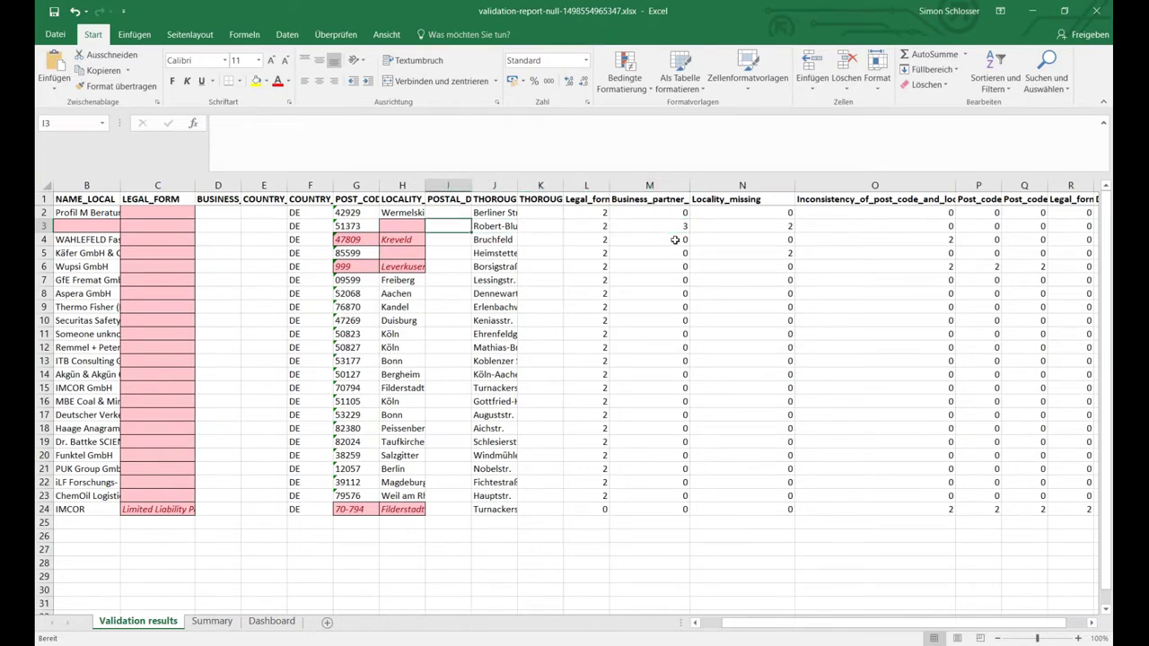
{"action": "key", "text": "Right"}
{"action": "key", "text": "Right"}
{"action": "key", "text": "Right"}
{"action": "key", "text": "Right"}
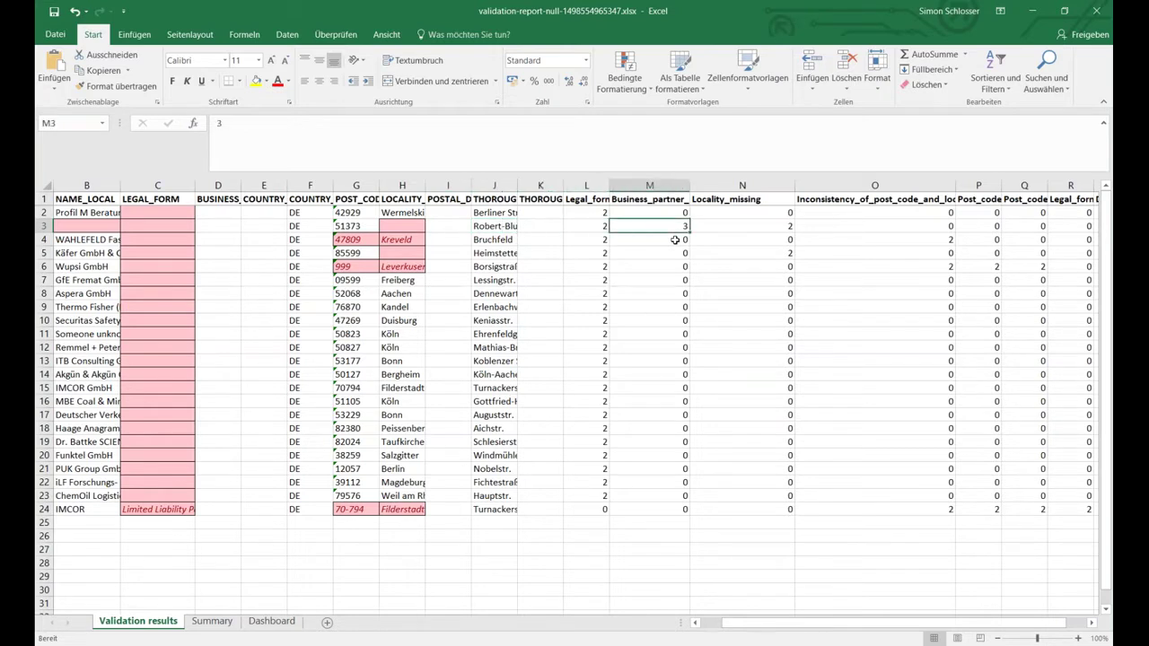
{"action": "key", "text": "Right"}
{"action": "key", "text": "Right"}
{"action": "key", "text": "Right"}
{"action": "key", "text": "Right"}
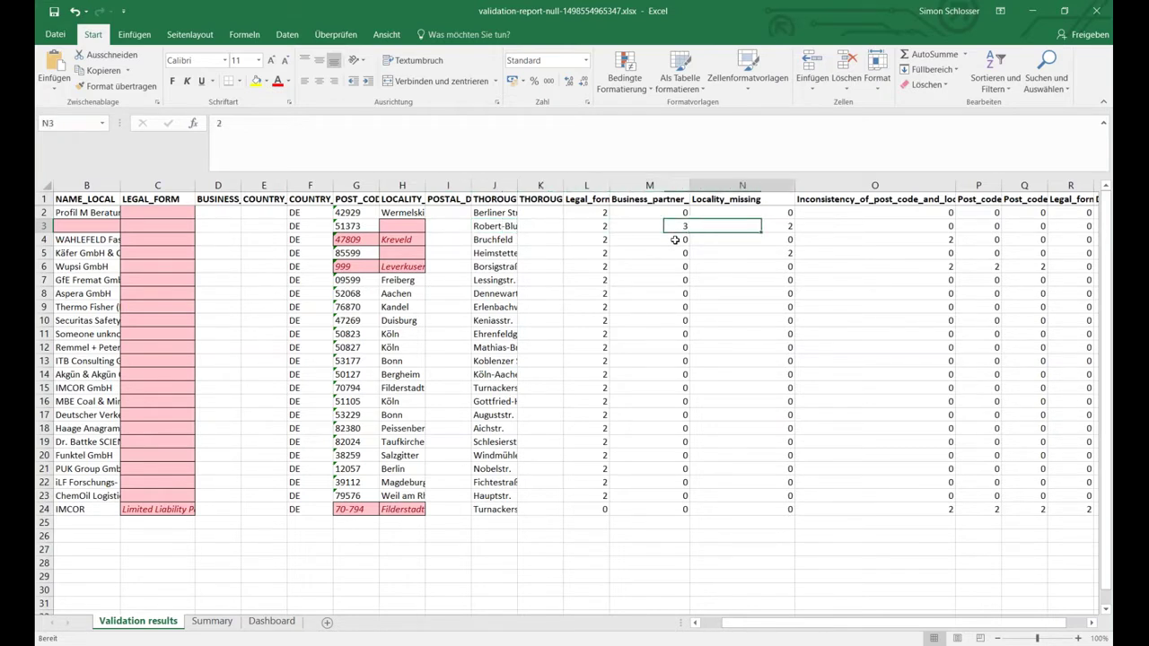
{"action": "key", "text": "Right"}
{"action": "key", "text": "Right"}
{"action": "key", "text": "Right"}
{"action": "key", "text": "Right"}
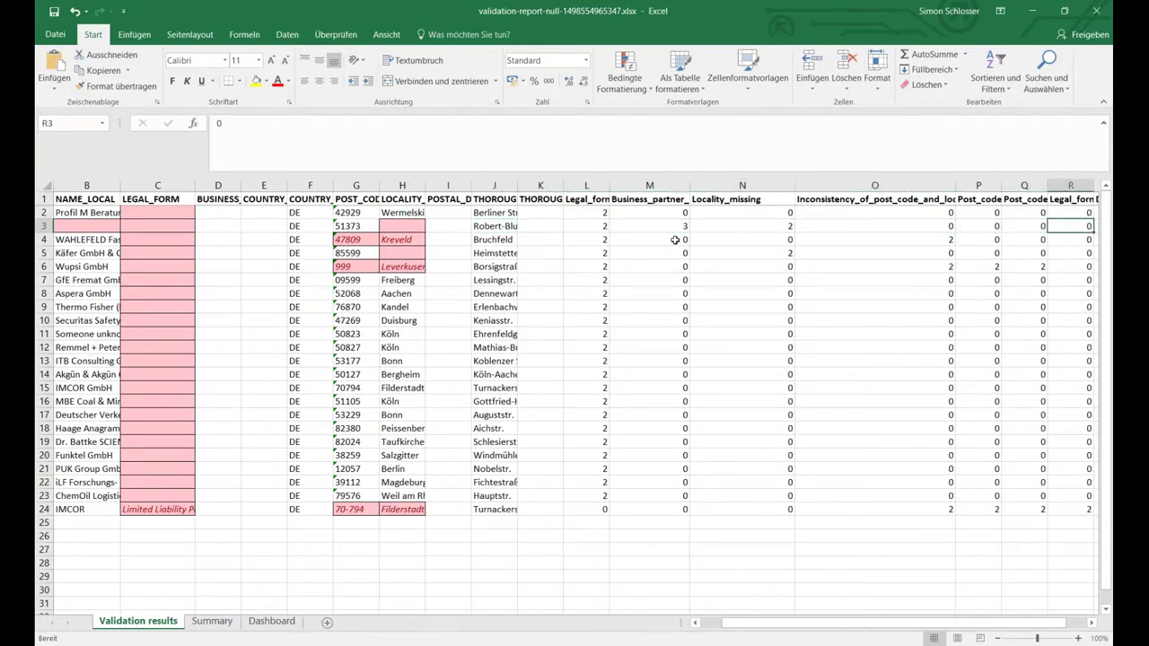
{"action": "key", "text": "Left"}
{"action": "key", "text": "Left"}
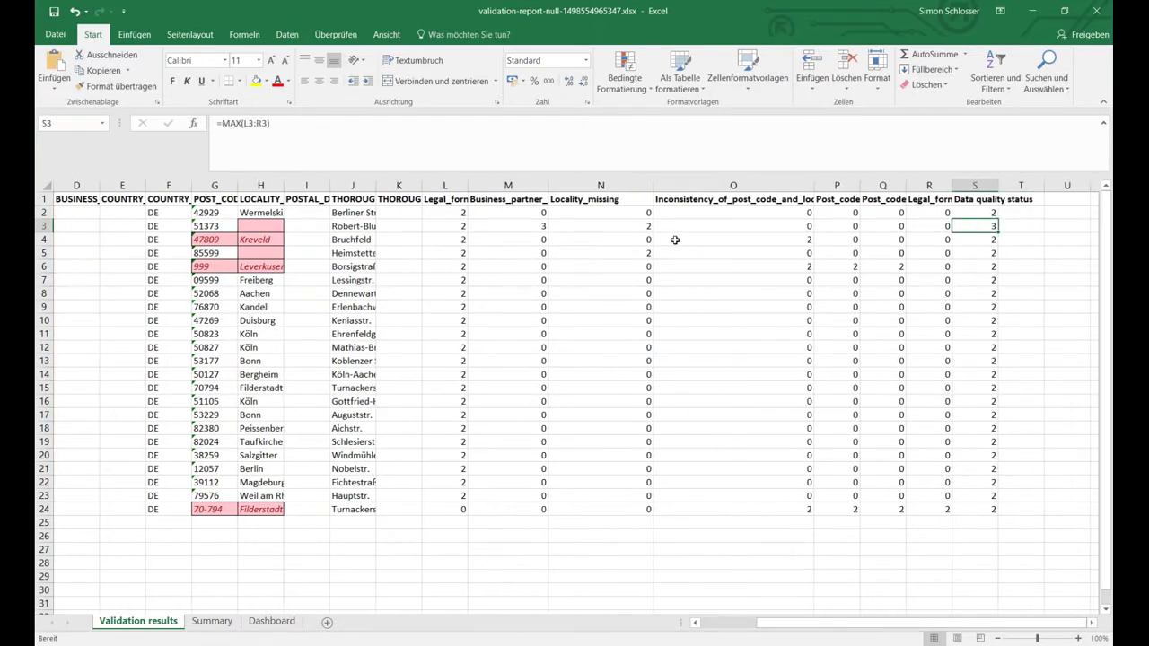
{"action": "left_click_drag", "start_coordinate": [1001, 183], "coordinate": [1056, 183]}
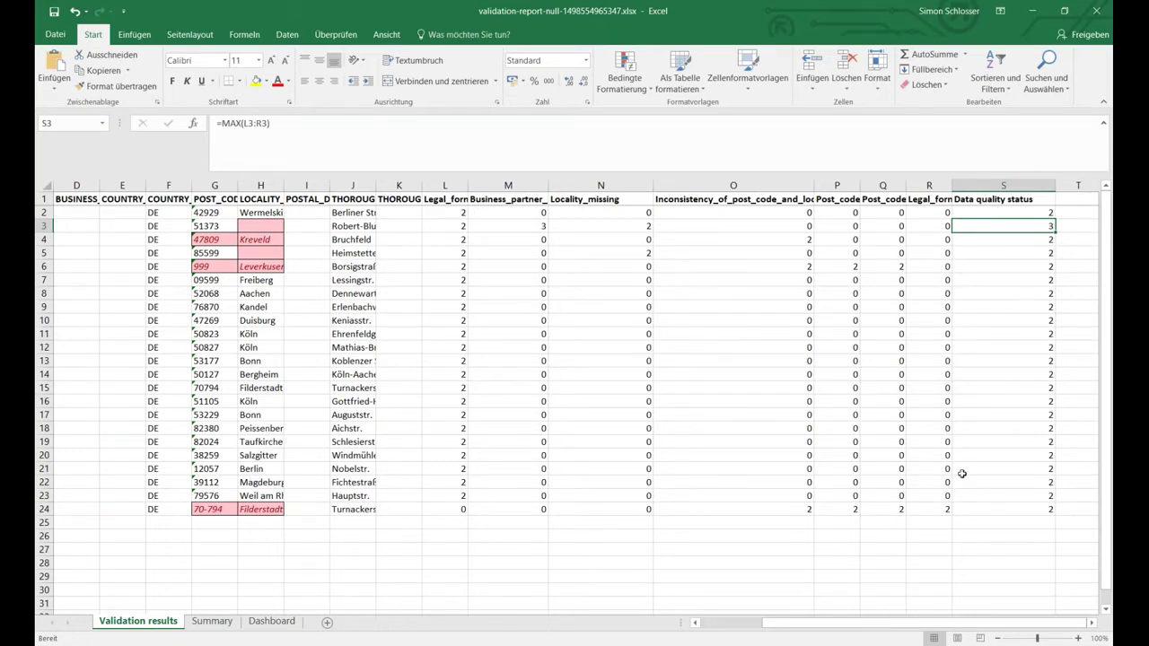
{"action": "key", "text": "Left"}
{"action": "key", "text": "Left"}
{"action": "key", "text": "Left"}
{"action": "key", "text": "Left"}
{"action": "key", "text": "Left"}
{"action": "key", "text": "Left"}
{"action": "key", "text": "Left"}
{"action": "key", "text": "Left"}
{"action": "key", "text": "Left"}
{"action": "key", "text": "Left"}
{"action": "key", "text": "Left"}
{"action": "key", "text": "Left"}
{"action": "key", "text": "Left"}
{"action": "key", "text": "Left"}
{"action": "key", "text": "Left"}
{"action": "key", "text": "Left"}
{"action": "key", "text": "Left"}
{"action": "key", "text": "Left"}
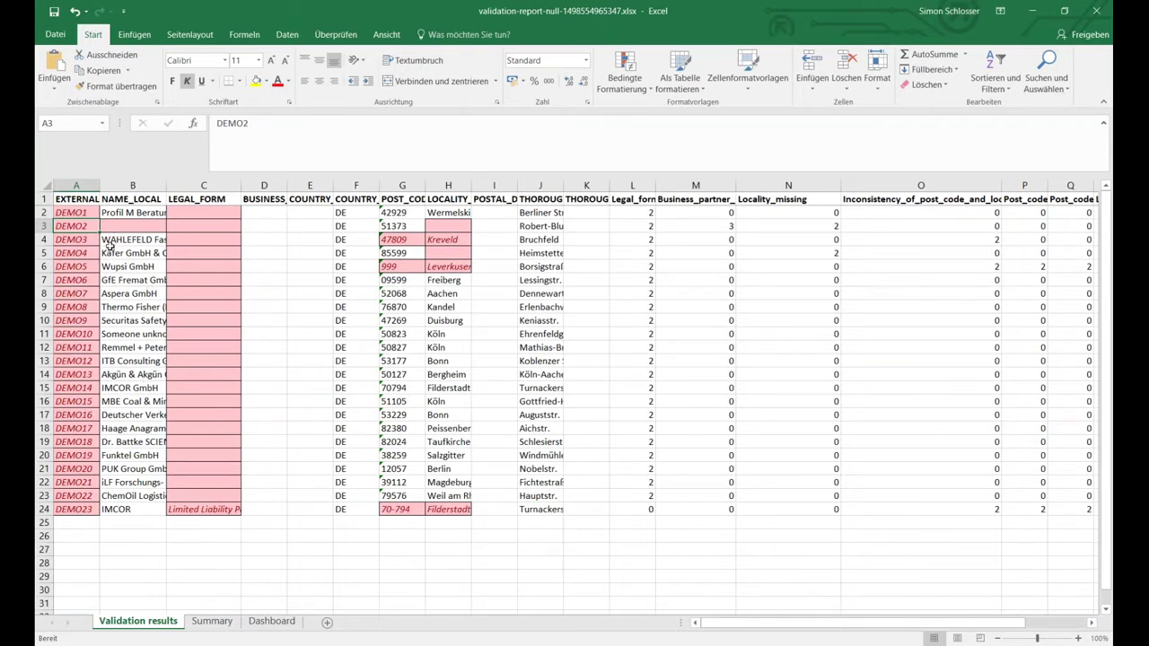
Step: Widen the POST_CODE_VALUE column and inspect DEMO3's post code 47809 and locality Kreveld
{"action": "left_click", "coordinate": [227, 213]}
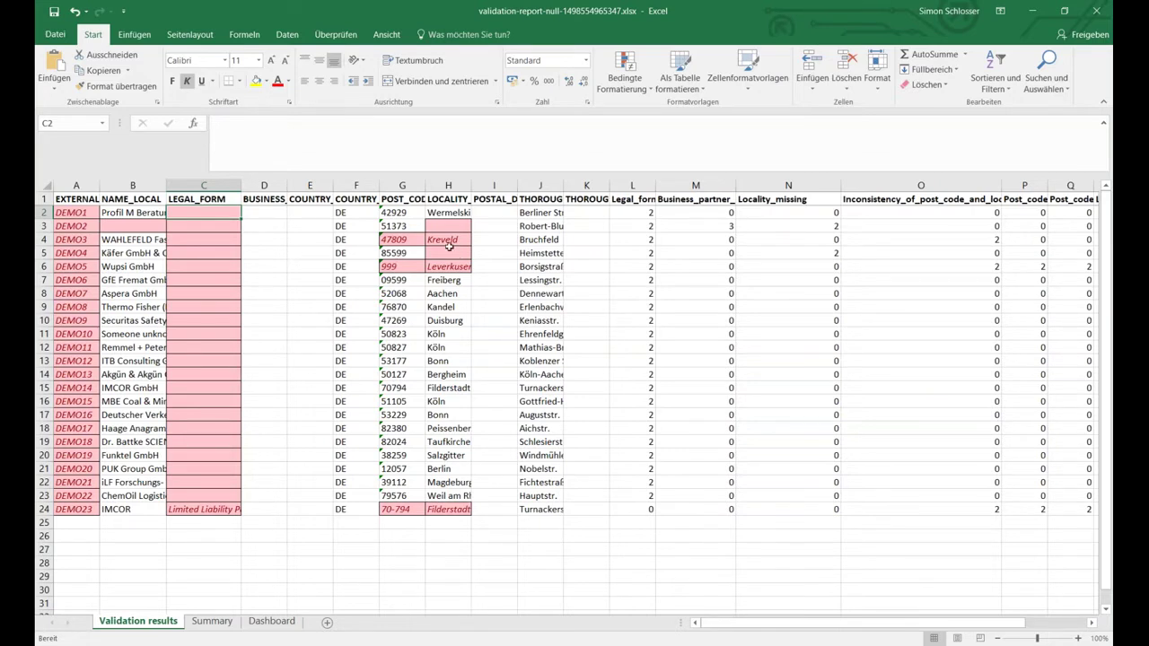
{"action": "left_click_drag", "start_coordinate": [425, 192], "coordinate": [569, 186]}
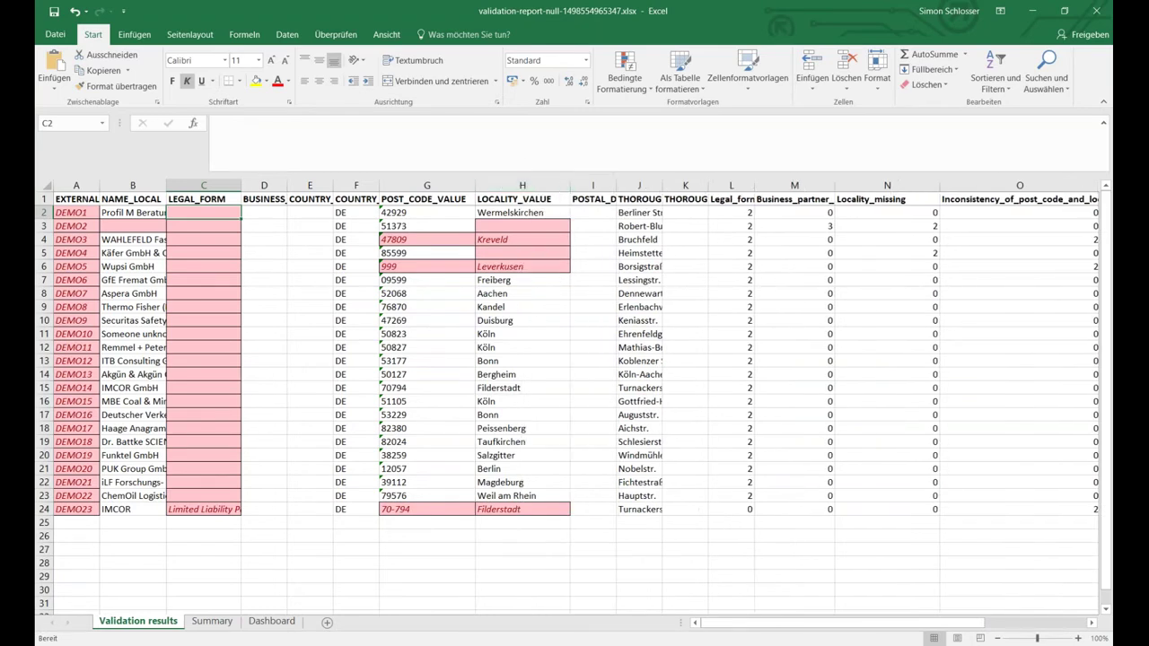
{"action": "left_click", "coordinate": [440, 241]}
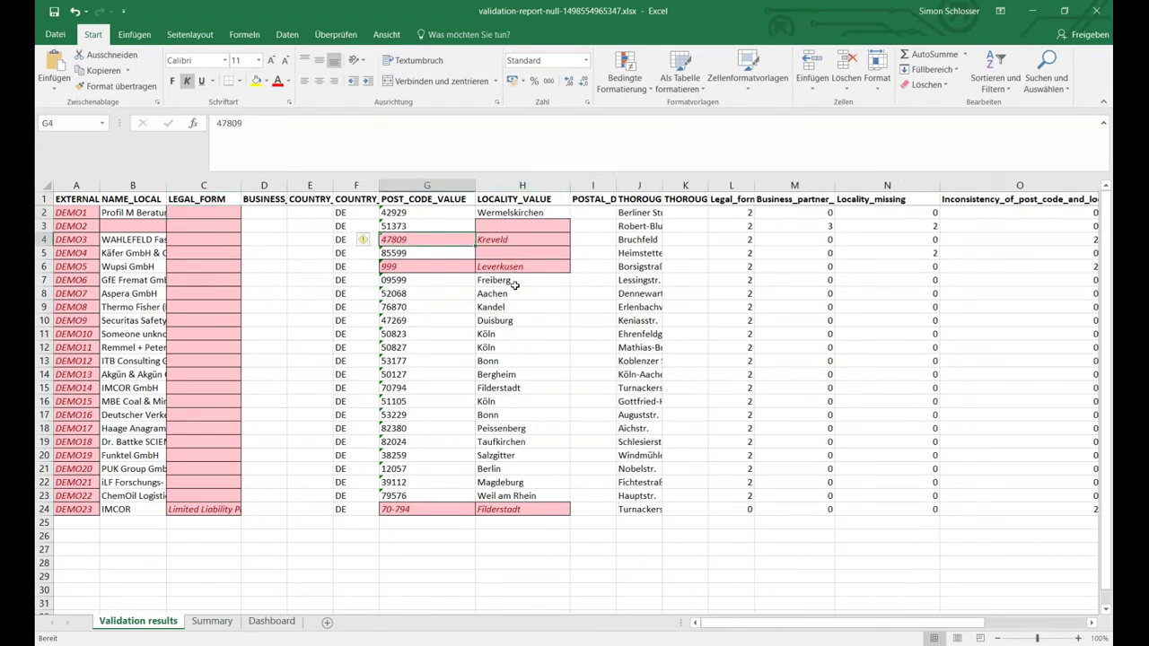
{"action": "key", "text": "Right"}
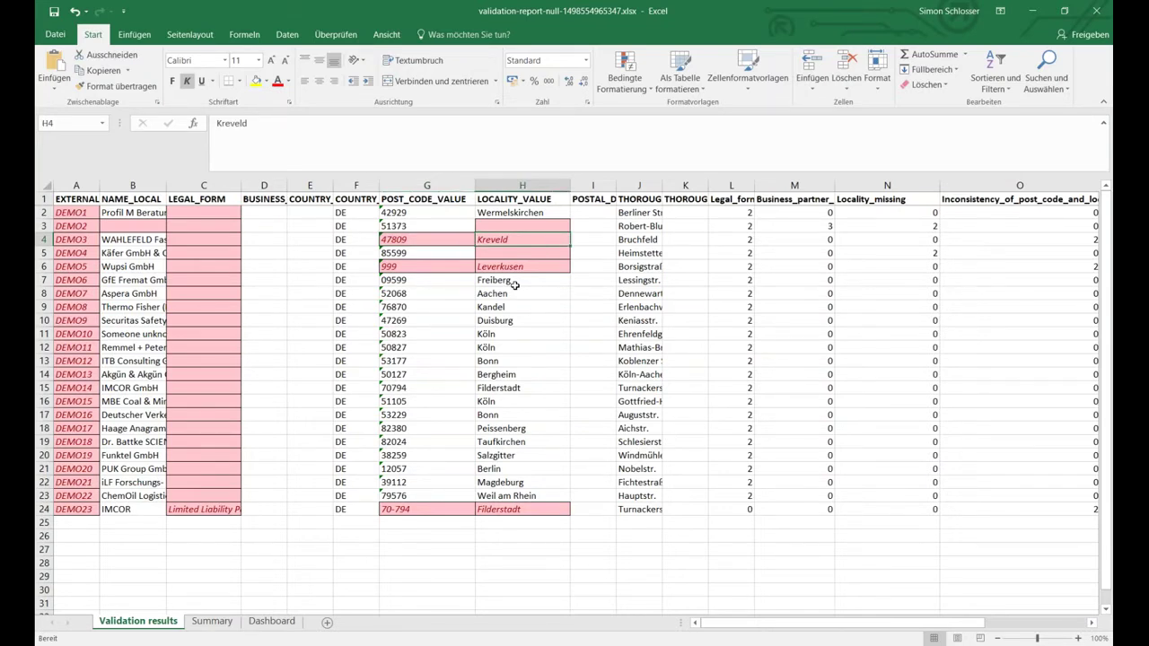
{"action": "key", "text": "Right"}
{"action": "key", "text": "Right"}
{"action": "key", "text": "Right"}
{"action": "key", "text": "Right"}
{"action": "key", "text": "Right"}
{"action": "key", "text": "Right"}
{"action": "key", "text": "Right"}
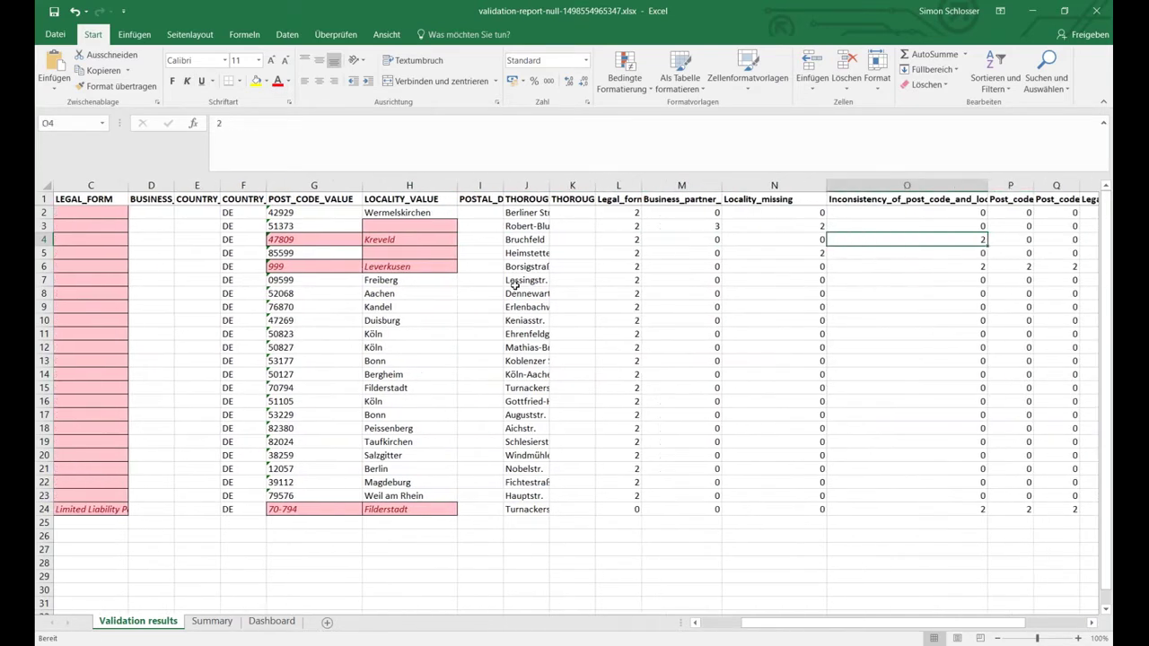
Step: Widen column O and check the inconsistency score of 2 and invalid post code 999
{"action": "left_click_drag", "start_coordinate": [988, 186], "coordinate": [1041, 190]}
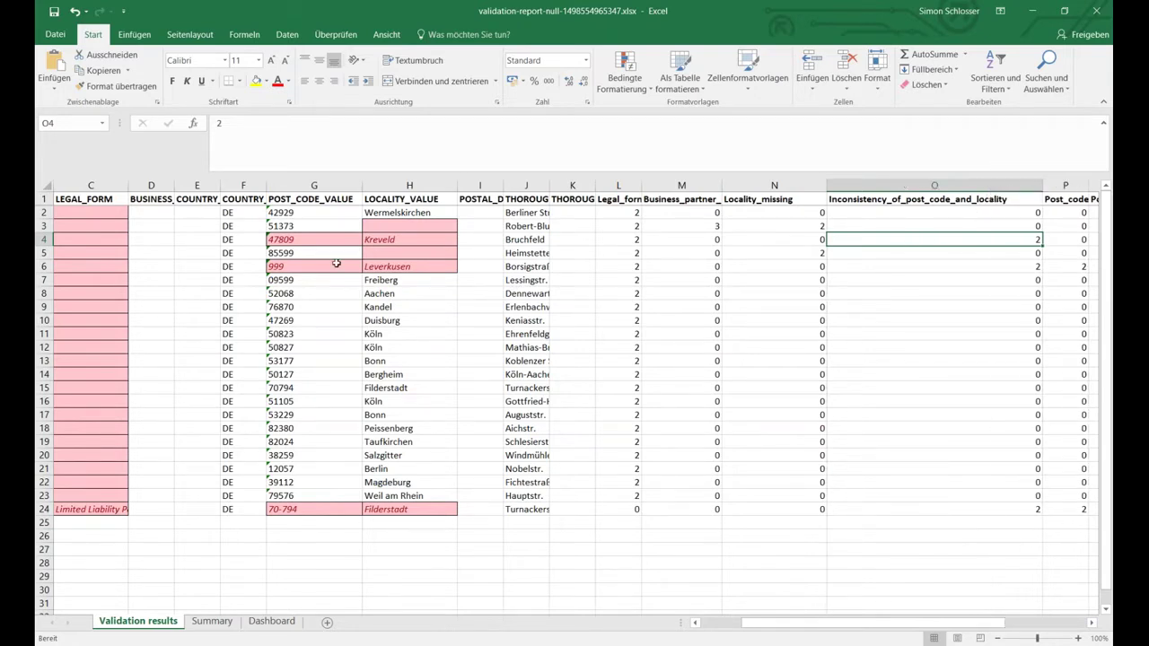
{"action": "left_click", "coordinate": [289, 241]}
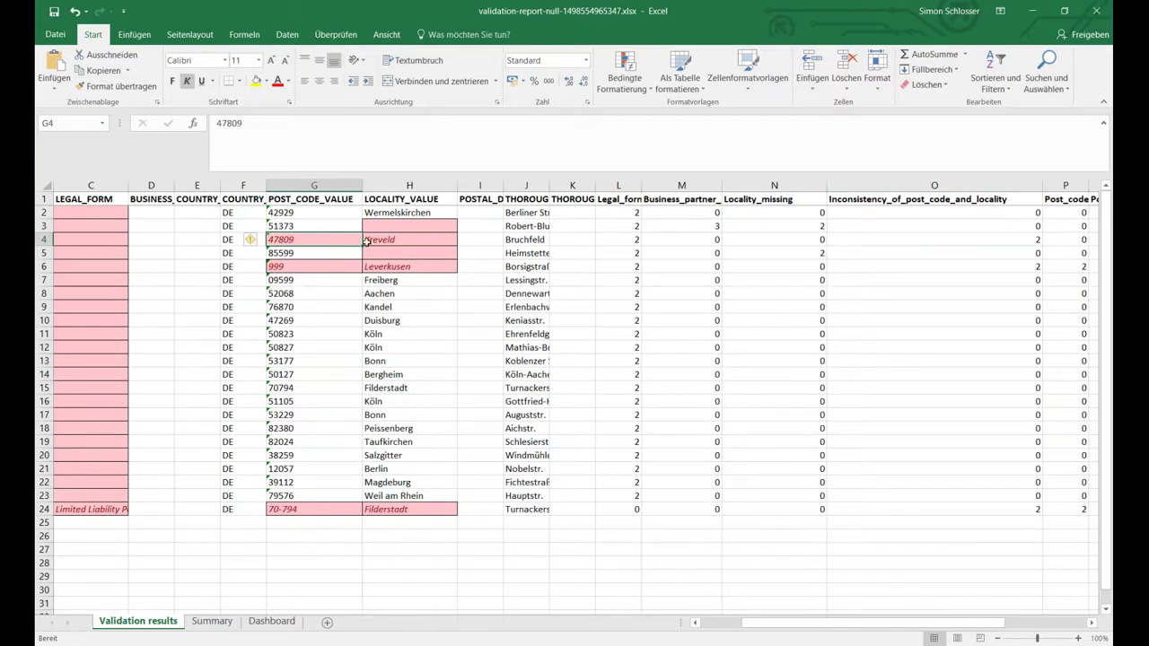
{"action": "left_click", "coordinate": [400, 240]}
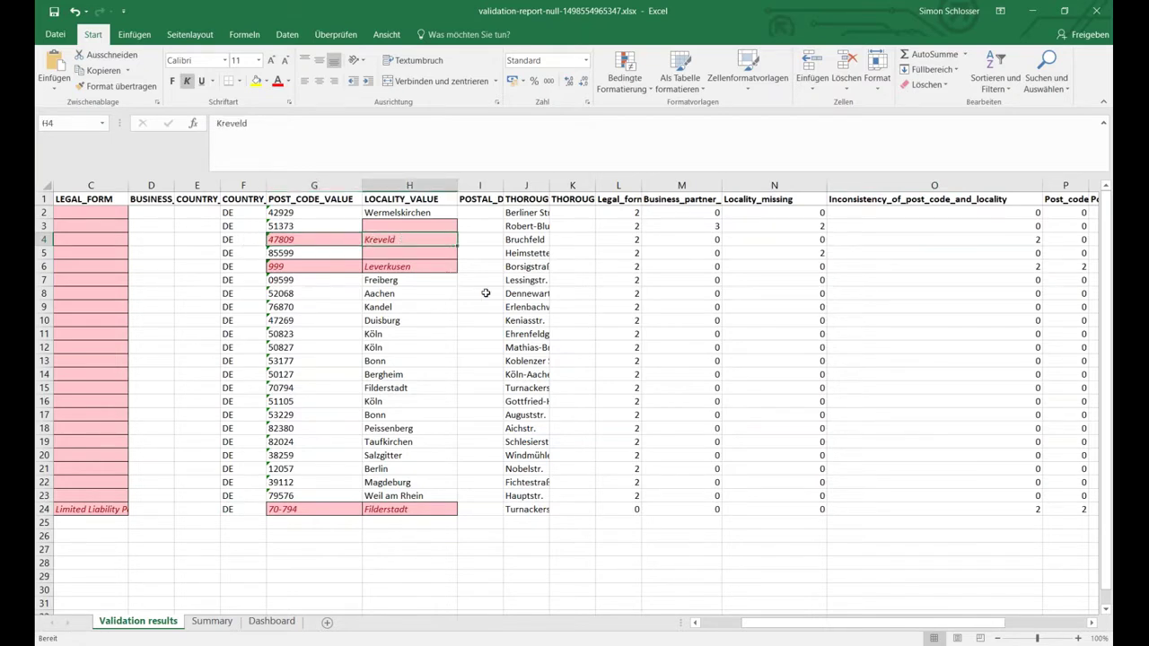
{"action": "left_click", "coordinate": [892, 232]}
{"action": "left_click", "coordinate": [894, 237]}
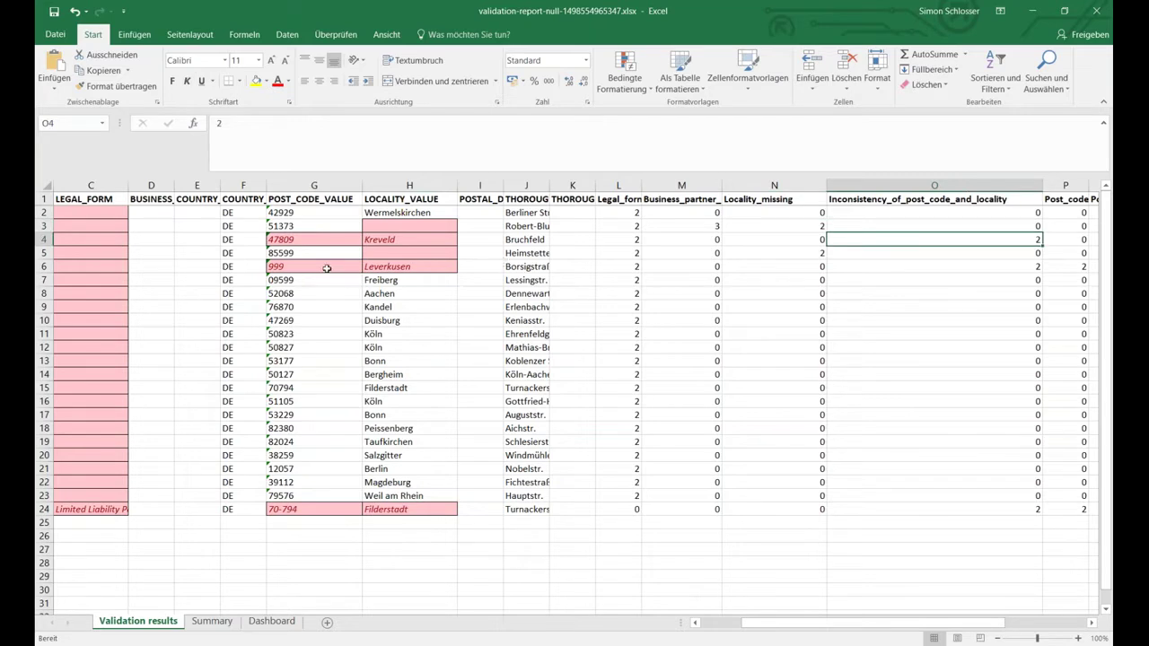
{"action": "left_click", "coordinate": [326, 268]}
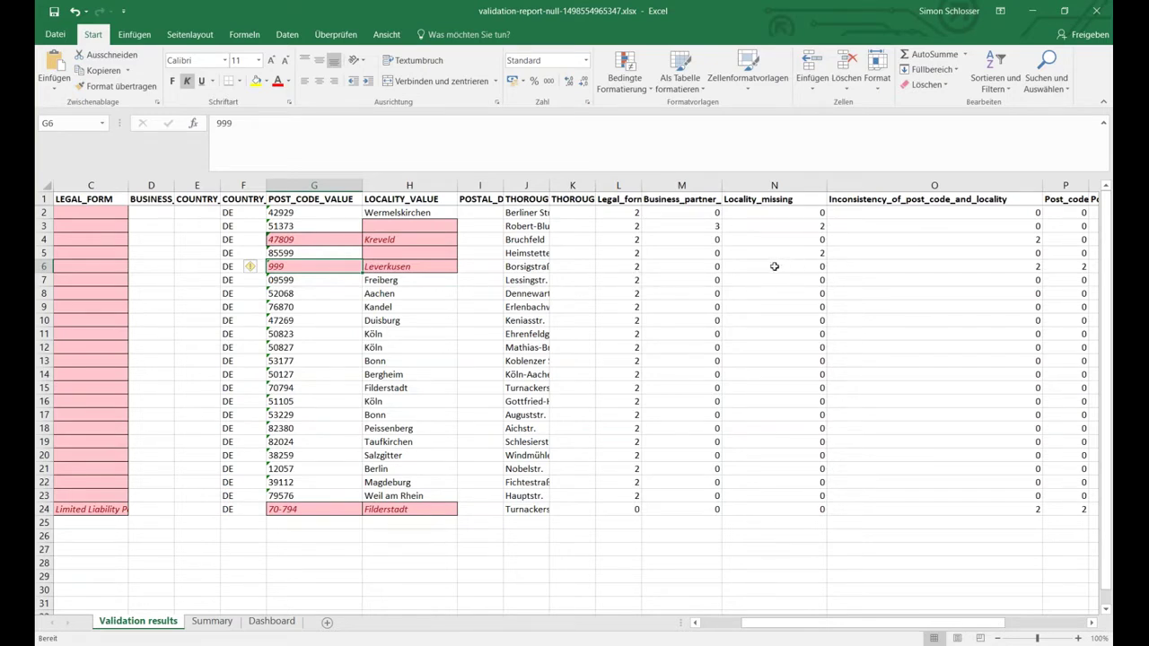
{"action": "left_click", "coordinate": [774, 266]}
{"action": "key", "text": "Right"}
{"action": "key", "text": "Right"}
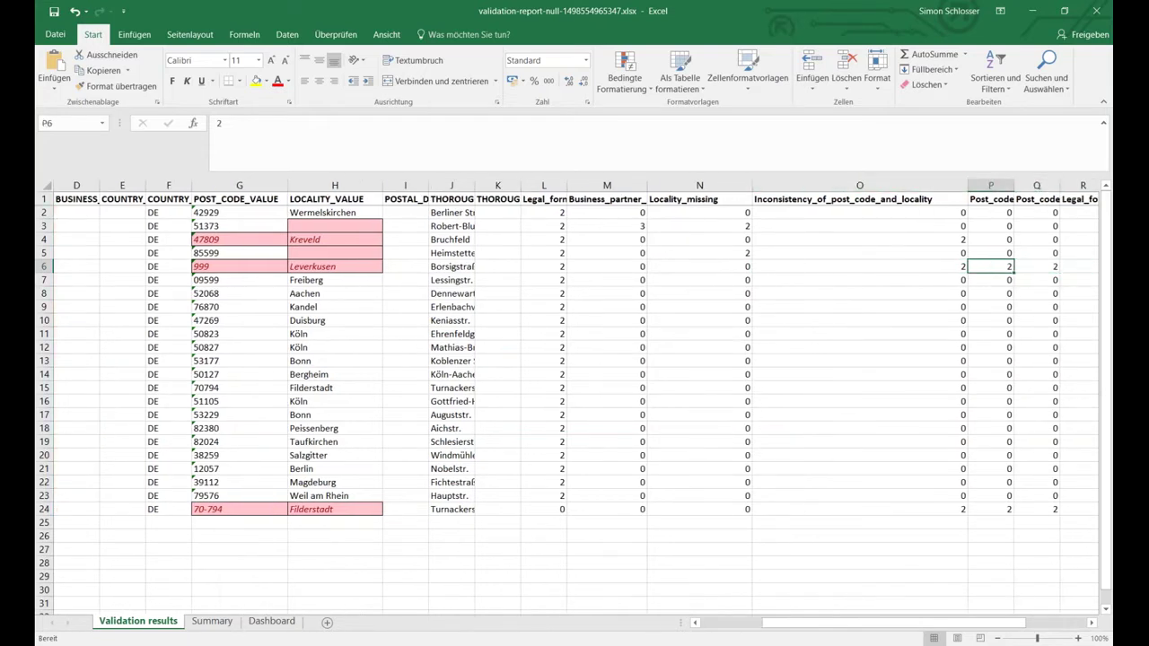
Step: Narrow column O and compare row 6's Post_code_invalid and format scores against post code 999
{"action": "left_click_drag", "start_coordinate": [968, 185], "coordinate": [1086, 186]}
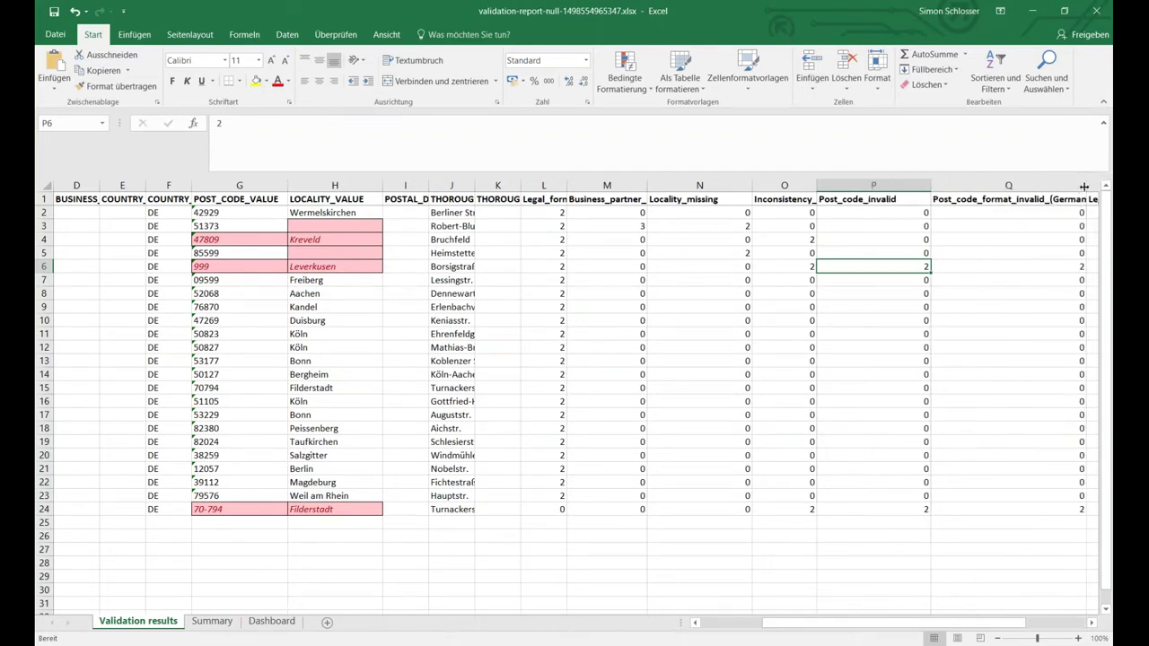
{"action": "left_click", "coordinate": [996, 267]}
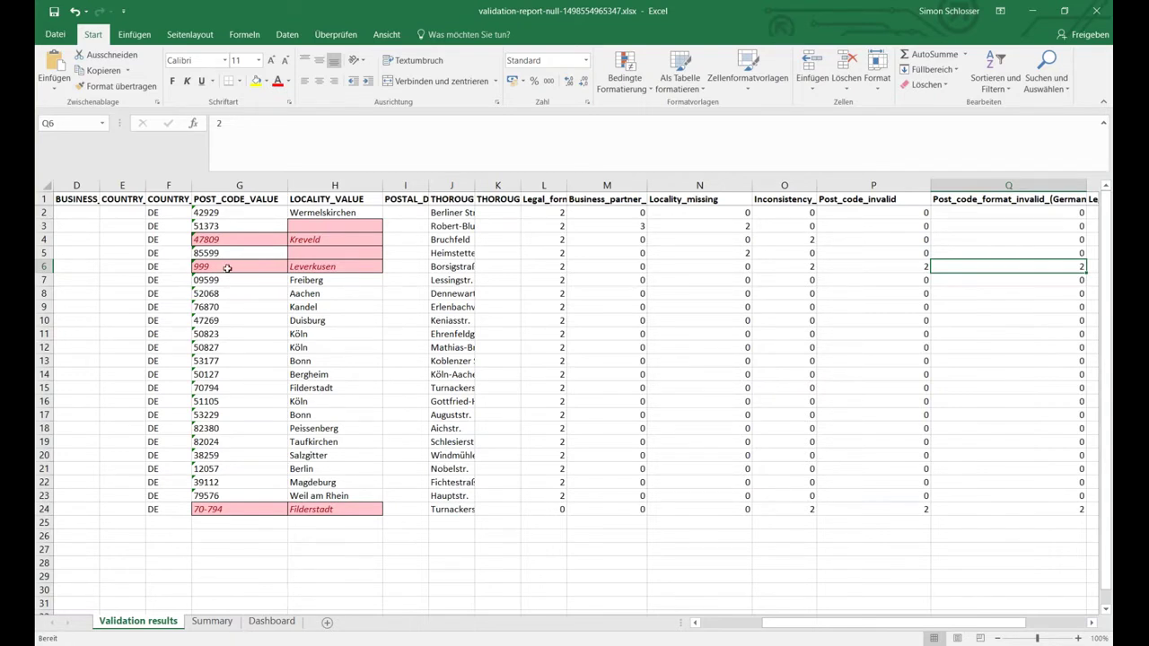
{"action": "left_click", "coordinate": [878, 267]}
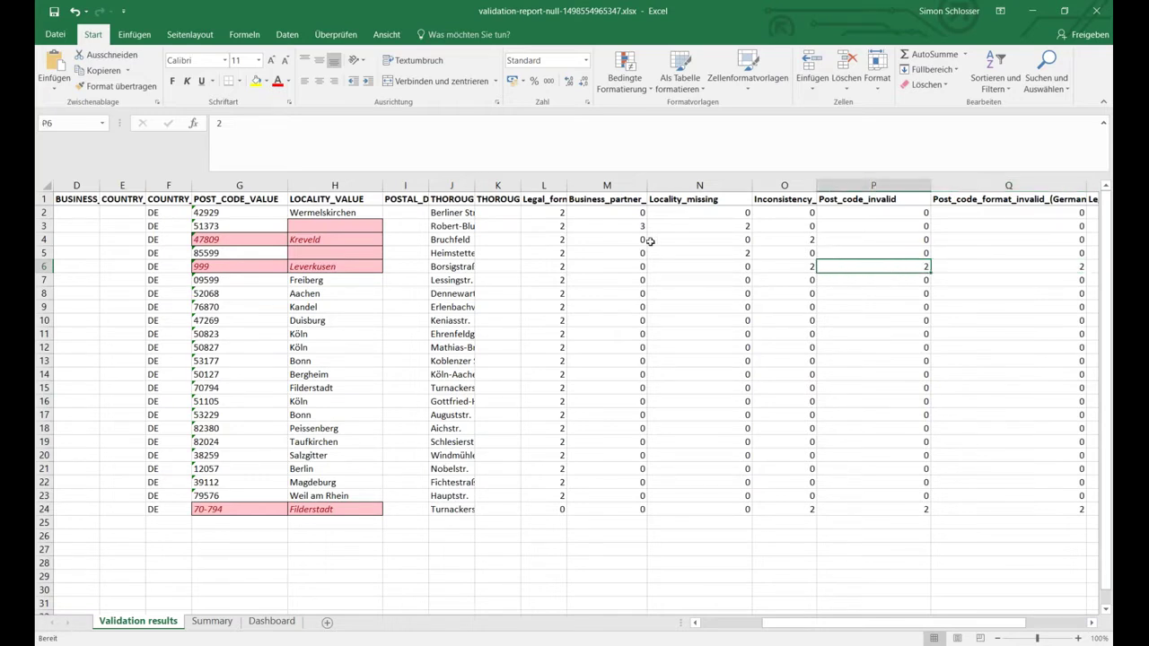
{"action": "left_click", "coordinate": [257, 266]}
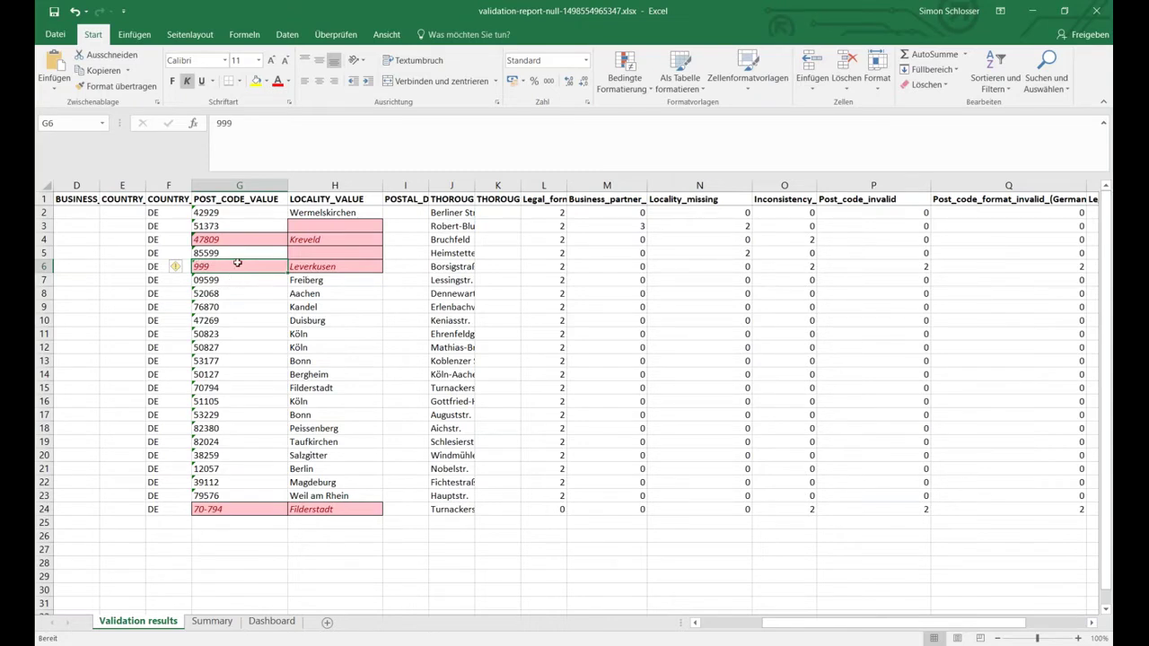
{"action": "left_click", "coordinate": [236, 242]}
{"action": "key", "text": "Down"}
{"action": "key", "text": "Down"}
Step: Widen Summary column A to show full business-rule names, then select the Dashboard chart
{"action": "left_click", "coordinate": [215, 621]}
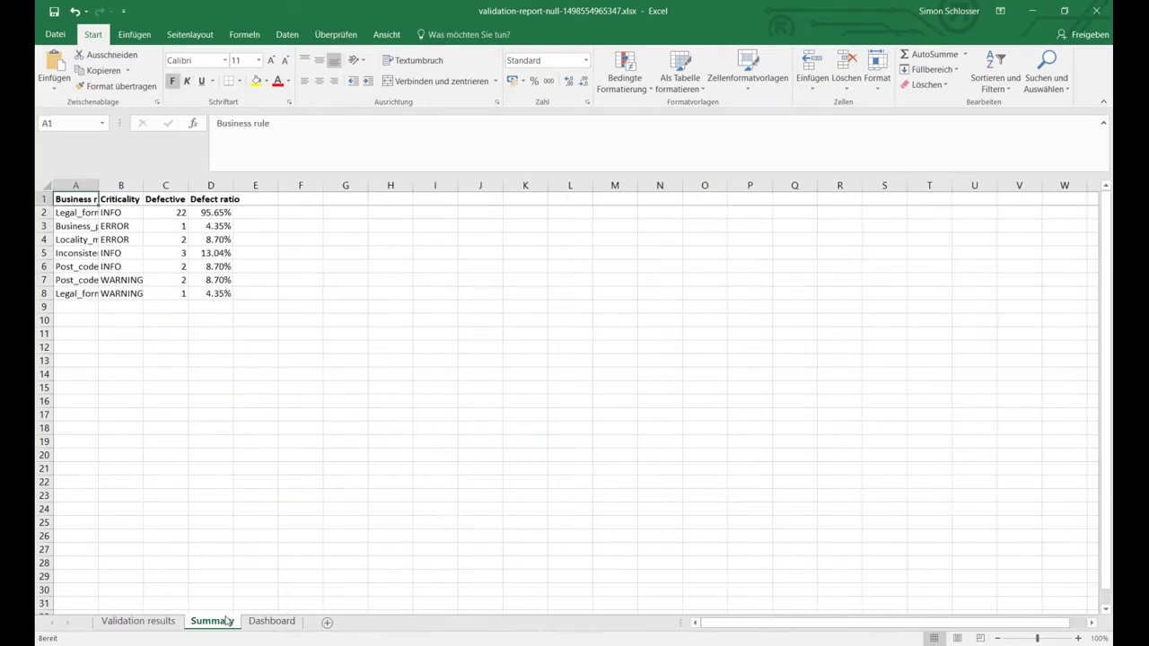
{"action": "left_click_drag", "start_coordinate": [99, 185], "coordinate": [201, 183]}
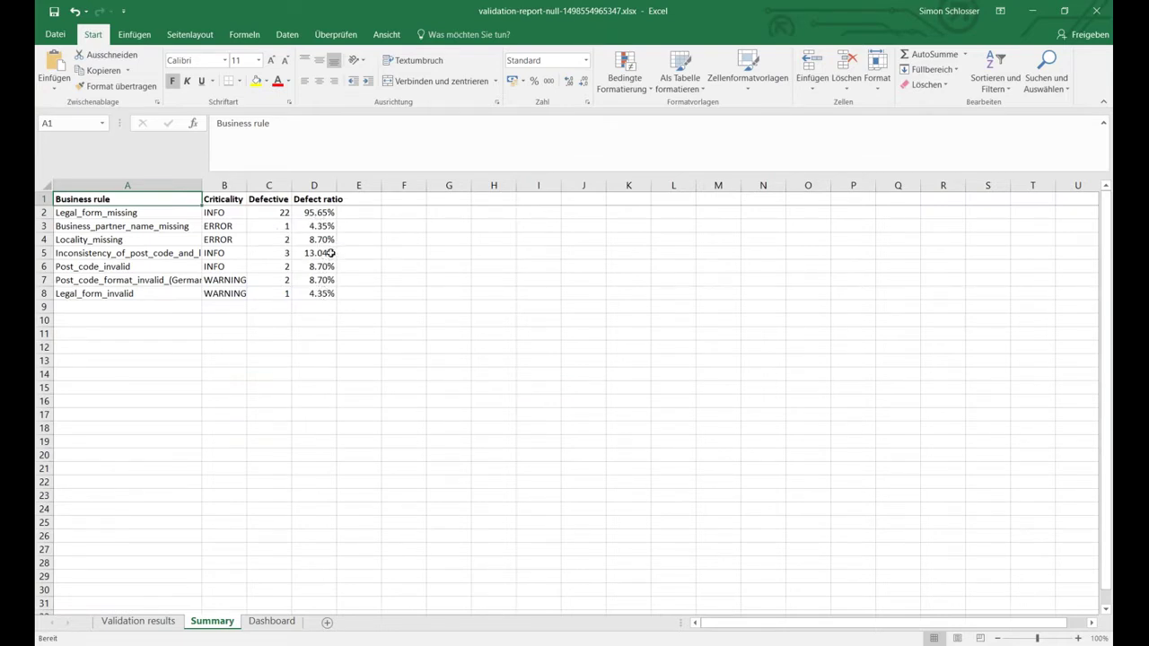
{"action": "left_click", "coordinate": [260, 628]}
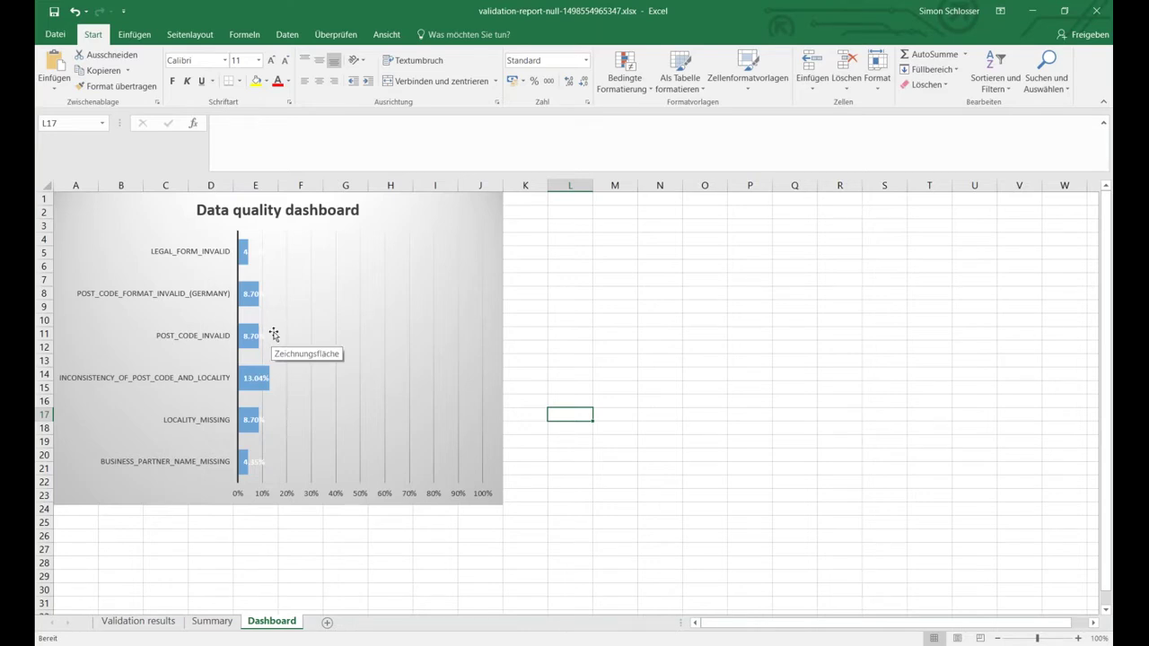
{"action": "left_click", "coordinate": [274, 334]}
{"action": "scroll", "coordinate": [274, 335], "scroll_direction": "up", "scroll_amount": 3}
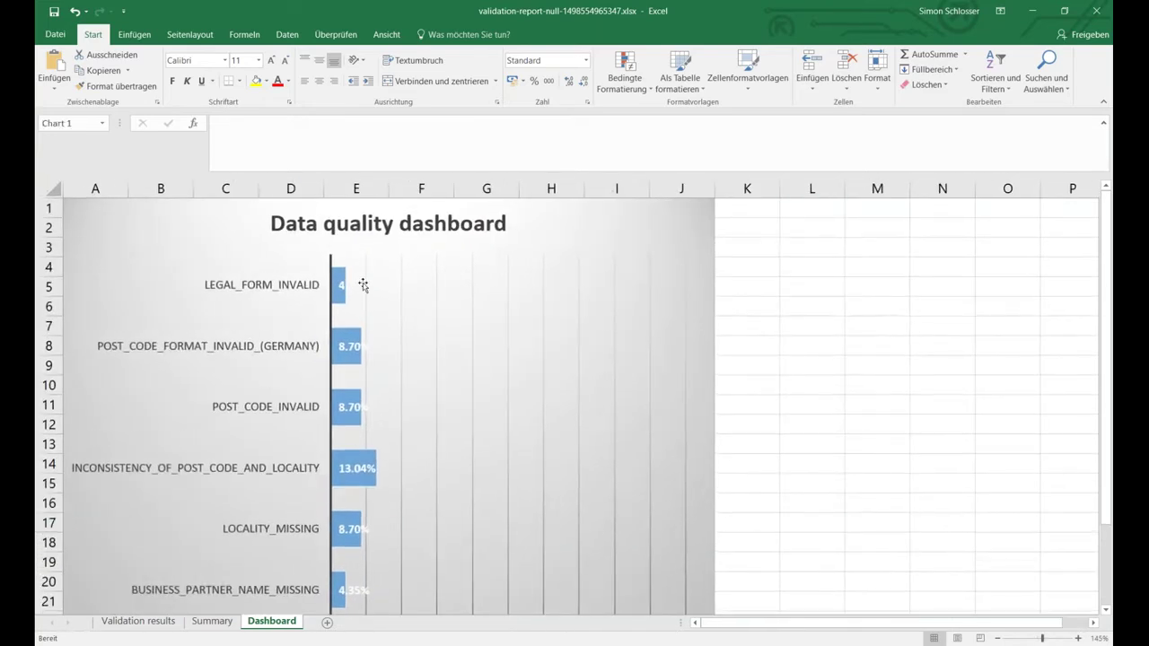
Step: Make the chart's percentage data labels red, then return to the Summary sheet
{"action": "left_click", "coordinate": [362, 285]}
{"action": "left_click", "coordinate": [277, 81]}
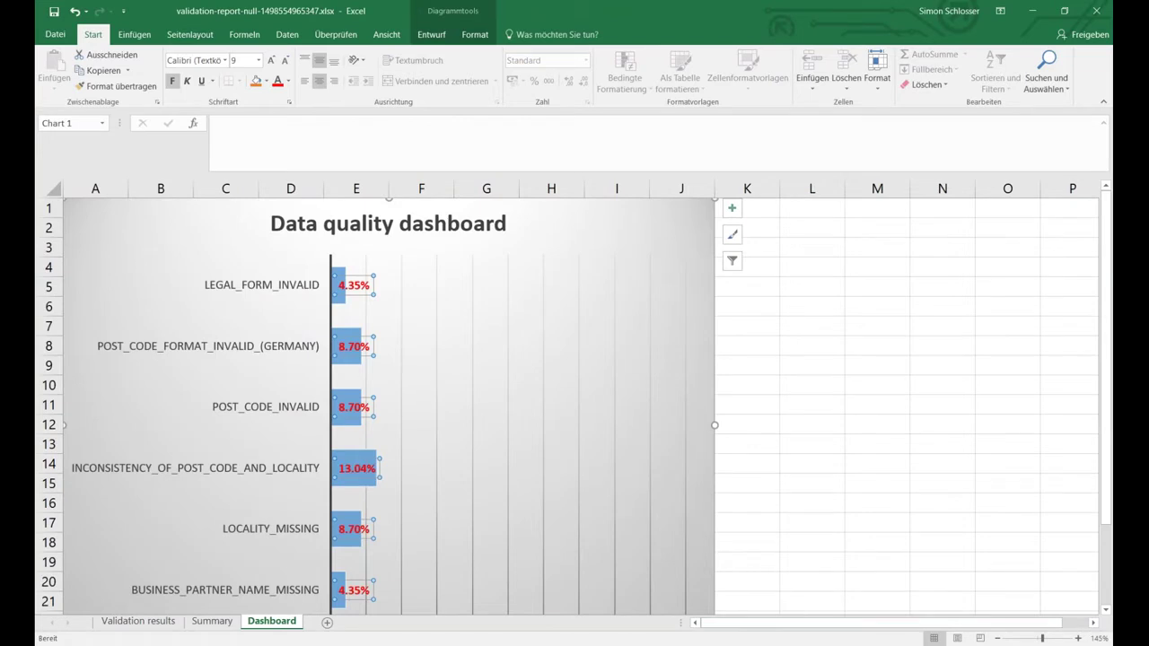
{"action": "key", "text": "Escape"}
{"action": "scroll", "coordinate": [428, 341], "scroll_direction": "down", "scroll_amount": 1}
{"action": "scroll", "coordinate": [428, 341], "scroll_direction": "up", "scroll_amount": 1}
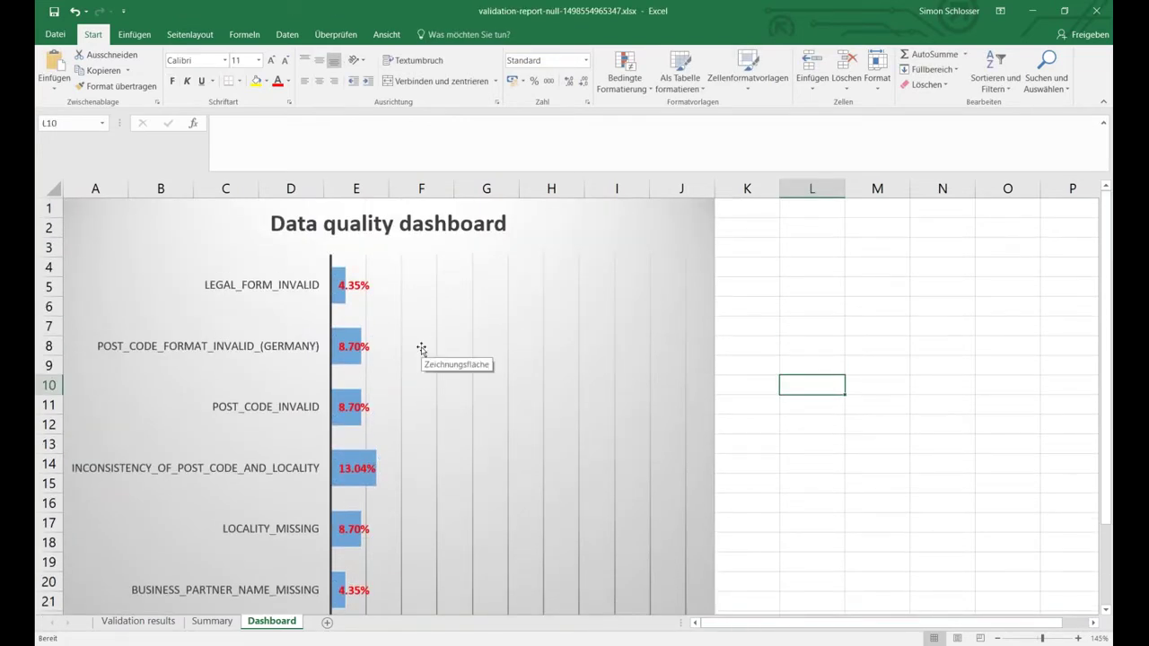
{"action": "scroll", "coordinate": [440, 354], "scroll_direction": "down", "scroll_amount": 1}
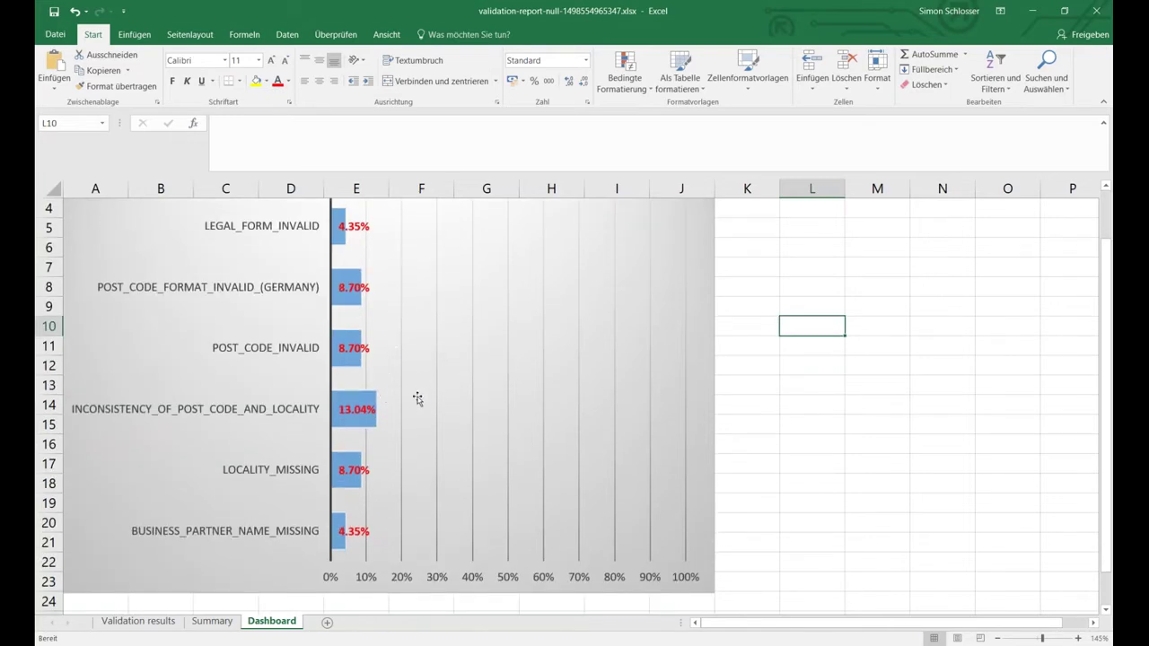
{"action": "scroll", "coordinate": [418, 398], "scroll_direction": "up", "scroll_amount": 1}
{"action": "scroll", "coordinate": [418, 395], "scroll_direction": "down", "scroll_amount": 1}
{"action": "left_click", "coordinate": [212, 621]}
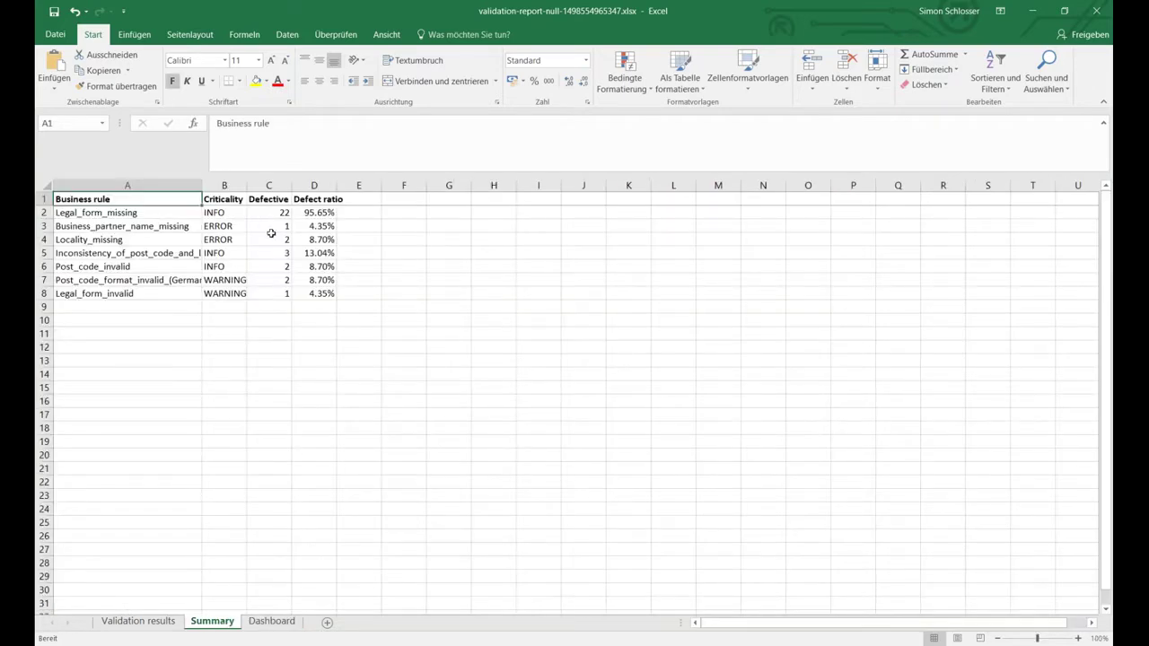
Step: Narrow columns N–P and widen L and O on Validation results, then follow O1's documentation link
{"action": "left_click", "coordinate": [142, 624]}
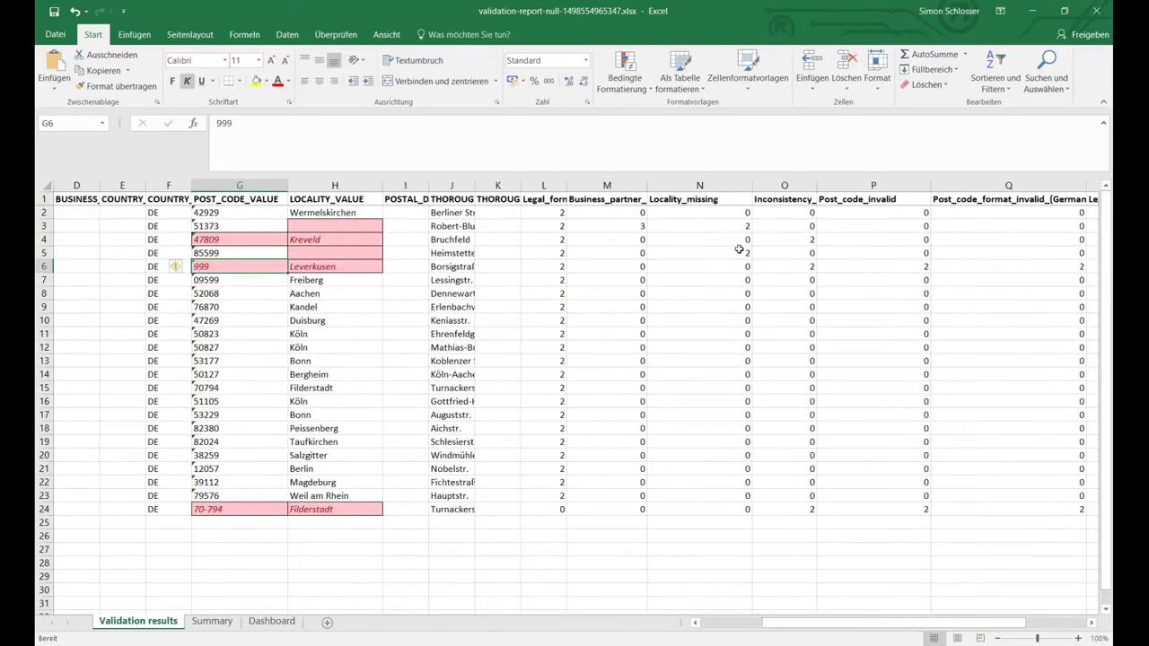
{"action": "mouse_move", "coordinate": [748, 188]}
{"action": "left_mouse_down"}
{"action": "mouse_move", "coordinate": [691, 187]}
{"action": "mouse_move", "coordinate": [747, 189]}
{"action": "left_mouse_up"}
{"action": "left_click_drag", "start_coordinate": [859, 189], "coordinate": [827, 189]}
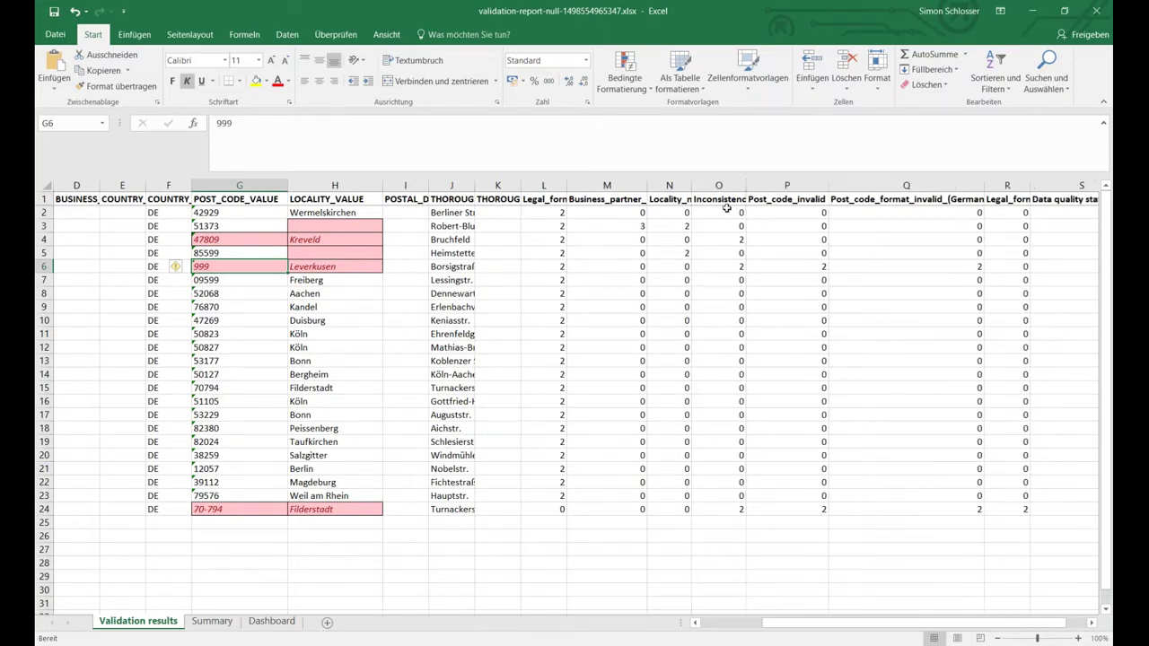
{"action": "left_click_drag", "start_coordinate": [567, 187], "coordinate": [648, 187]}
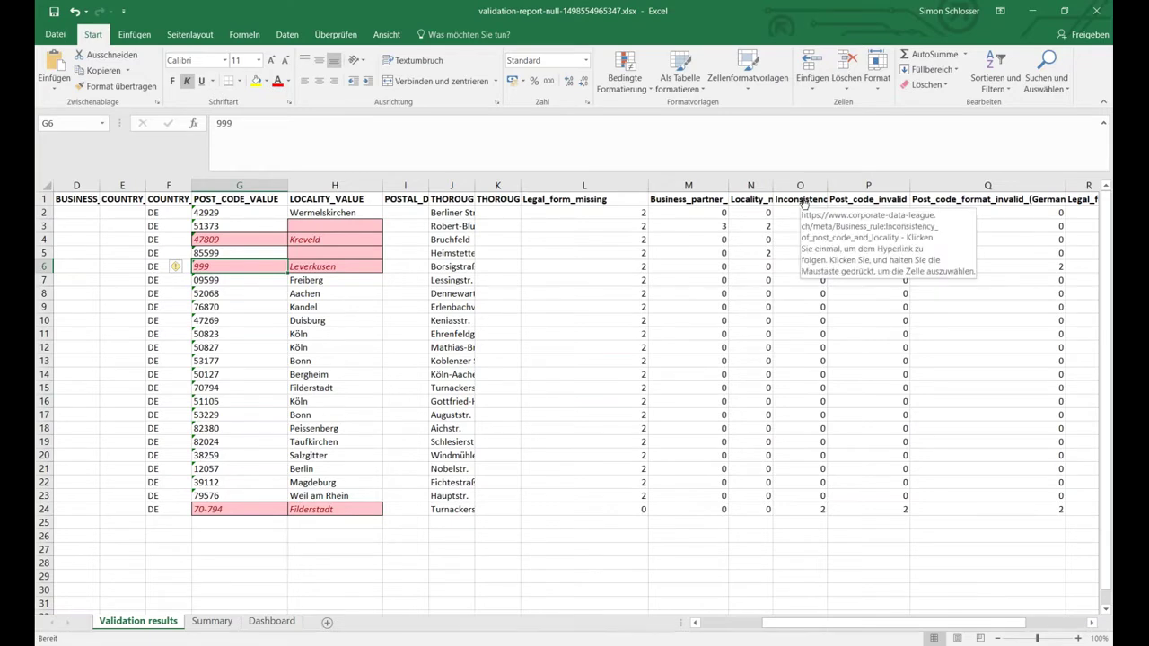
{"action": "left_click_drag", "start_coordinate": [827, 185], "coordinate": [970, 185]}
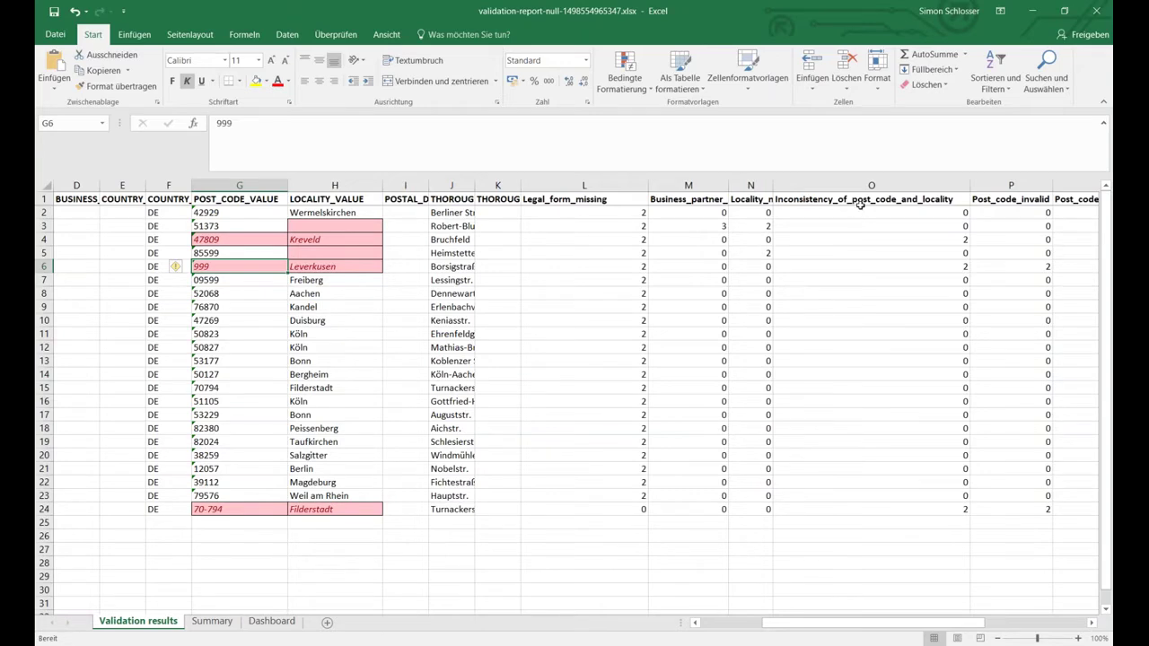
{"action": "left_click", "coordinate": [859, 205]}
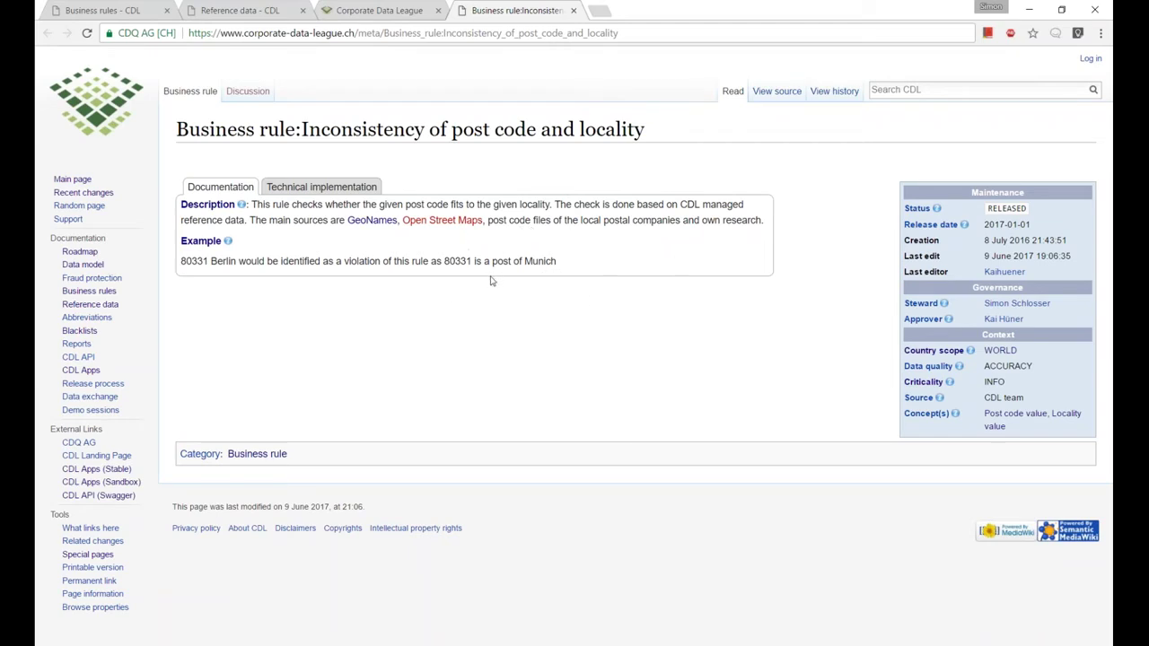
Step: Read the inconsistency rule's description, example text and WORLD country scope on its documentation page
{"action": "left_click_drag", "start_coordinate": [558, 262], "coordinate": [181, 262]}
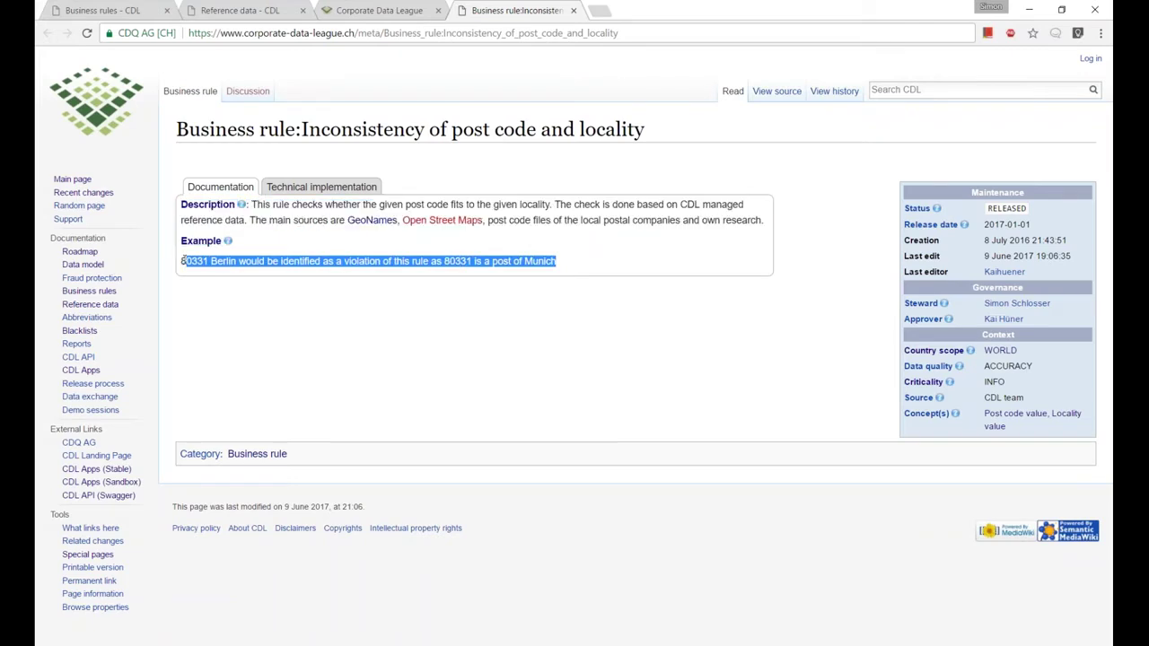
{"action": "left_click", "coordinate": [351, 272]}
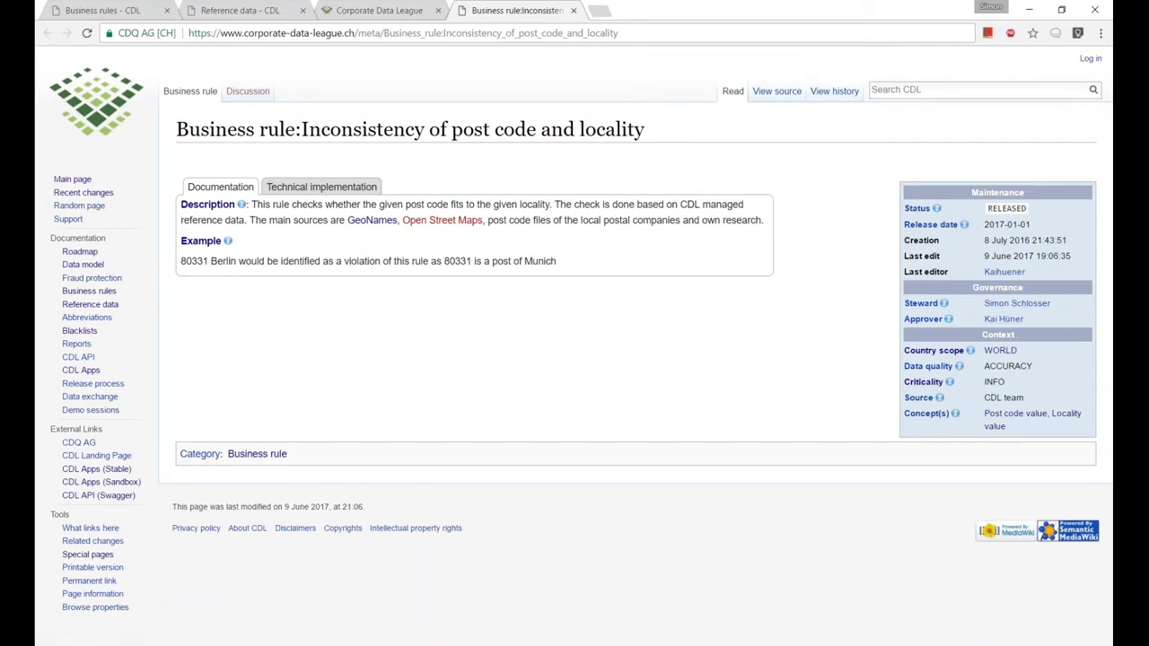
{"action": "double_click", "coordinate": [1000, 350]}
{"action": "left_click", "coordinate": [1032, 356]}
Step: View the Post code value concept page, go back, and close the rule documentation tab
{"action": "left_click", "coordinate": [1018, 415]}
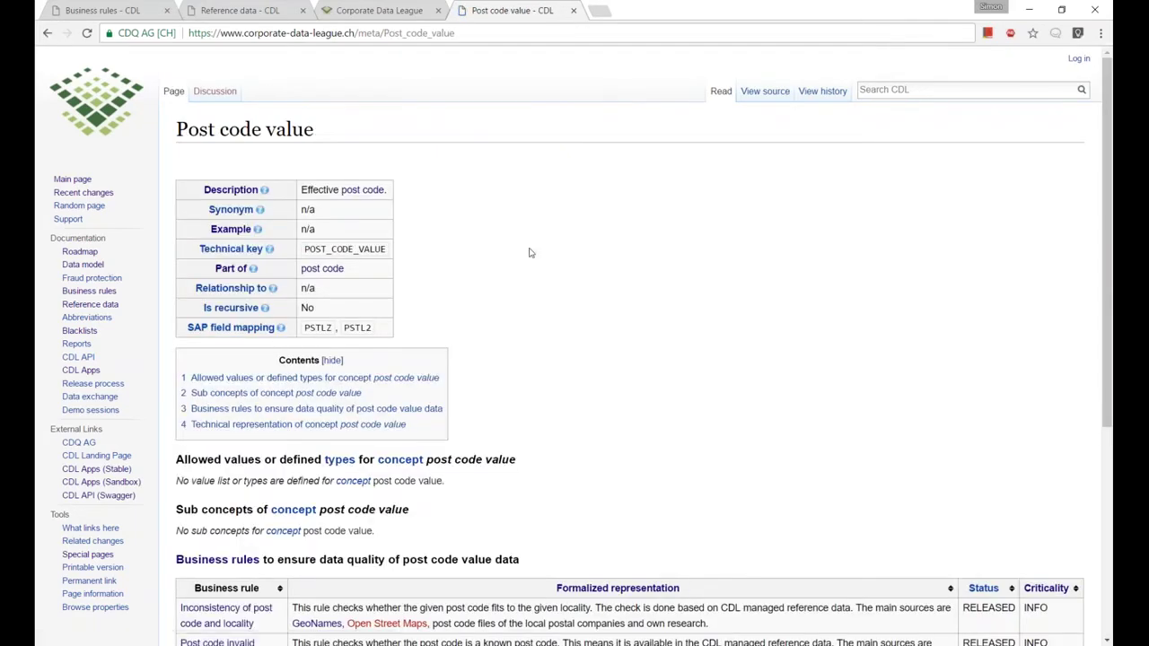
{"action": "scroll", "coordinate": [527, 239], "scroll_direction": "down", "scroll_amount": 3}
{"action": "scroll", "coordinate": [522, 269], "scroll_direction": "up", "scroll_amount": 2}
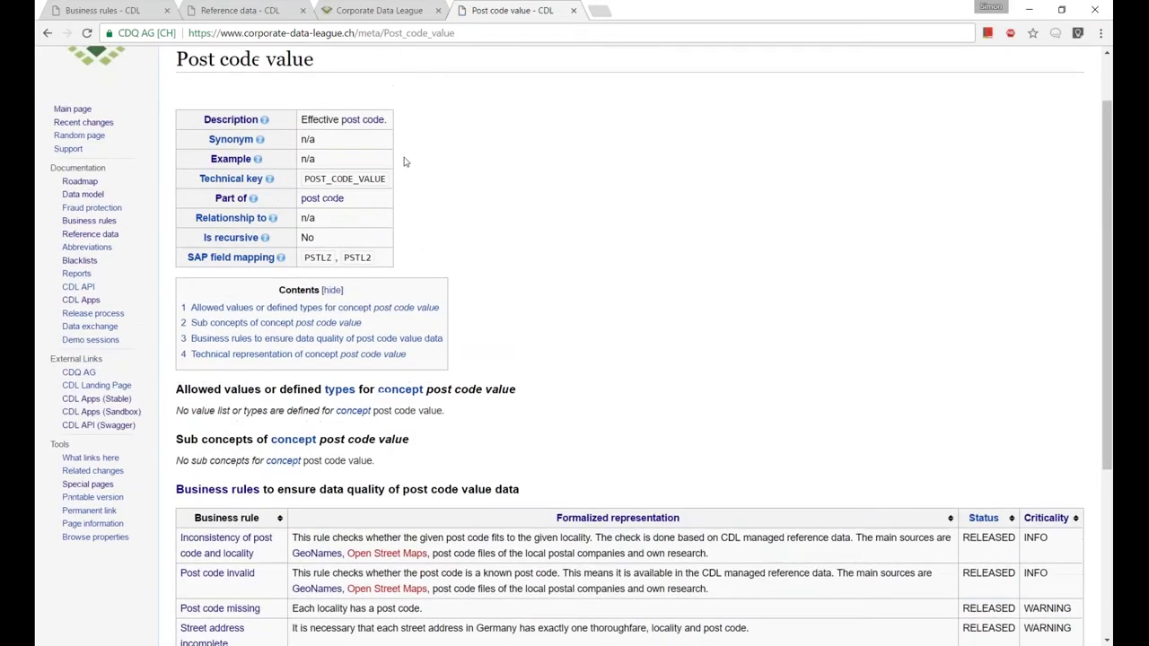
{"action": "scroll", "coordinate": [521, 283], "scroll_direction": "down", "scroll_amount": 3}
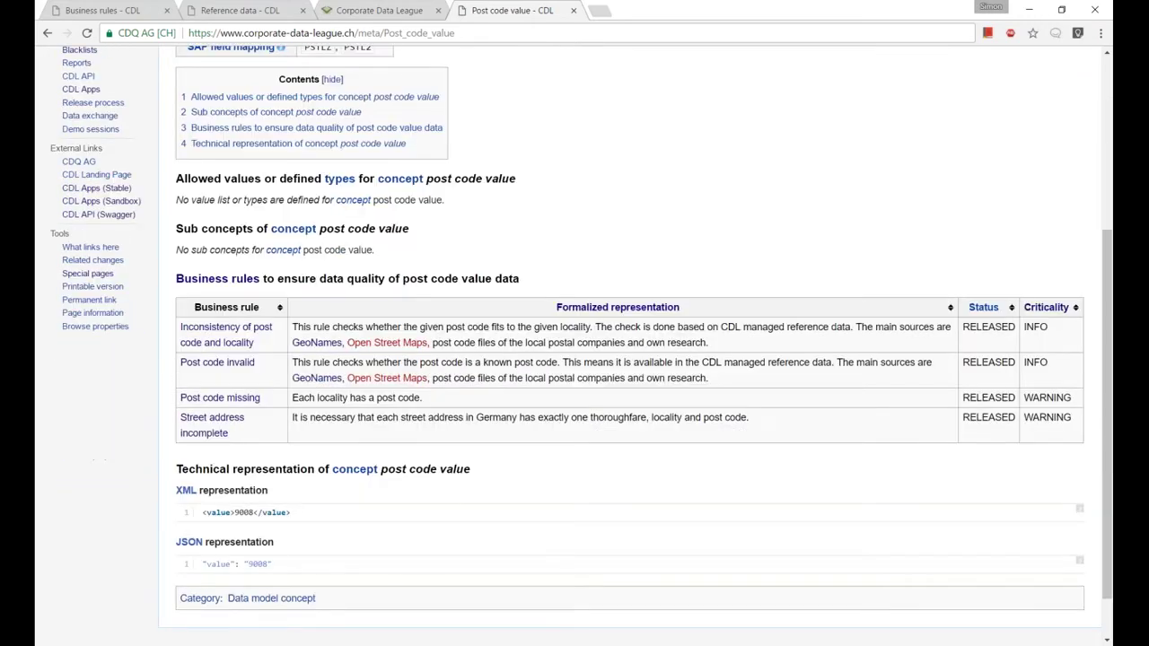
{"action": "left_click", "coordinate": [49, 33]}
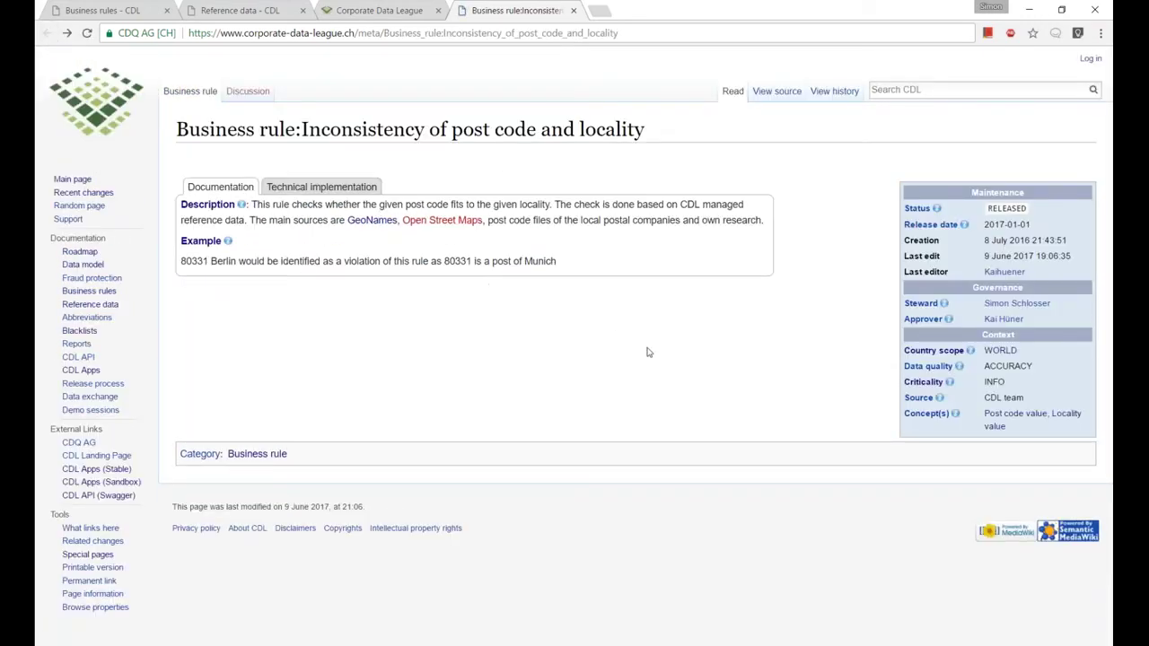
{"action": "left_click", "coordinate": [573, 10]}
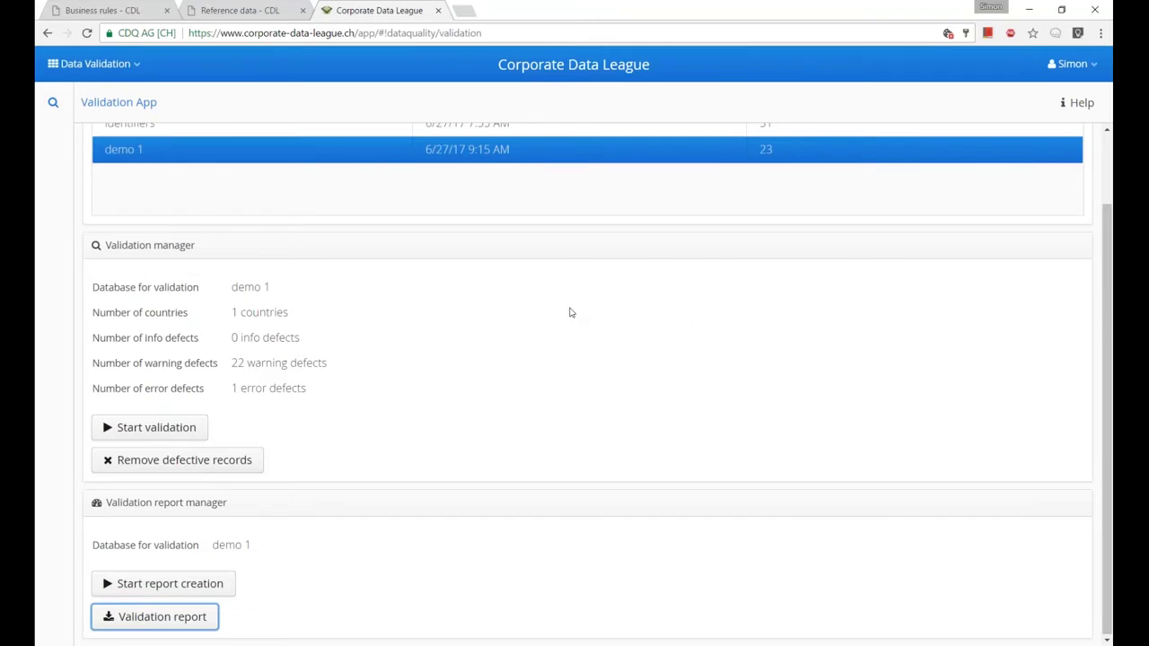
Step: Navigate to the Databases section from the Data Validation app menu
{"action": "scroll", "coordinate": [562, 323], "scroll_direction": "up", "scroll_amount": 2}
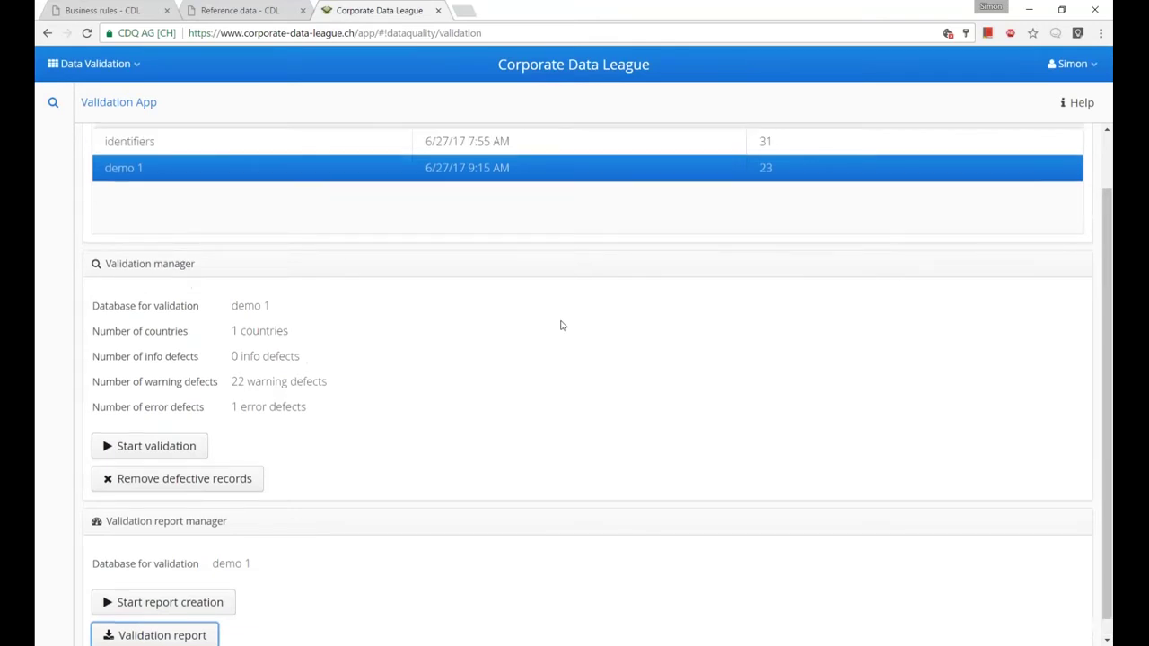
{"action": "left_click", "coordinate": [136, 64]}
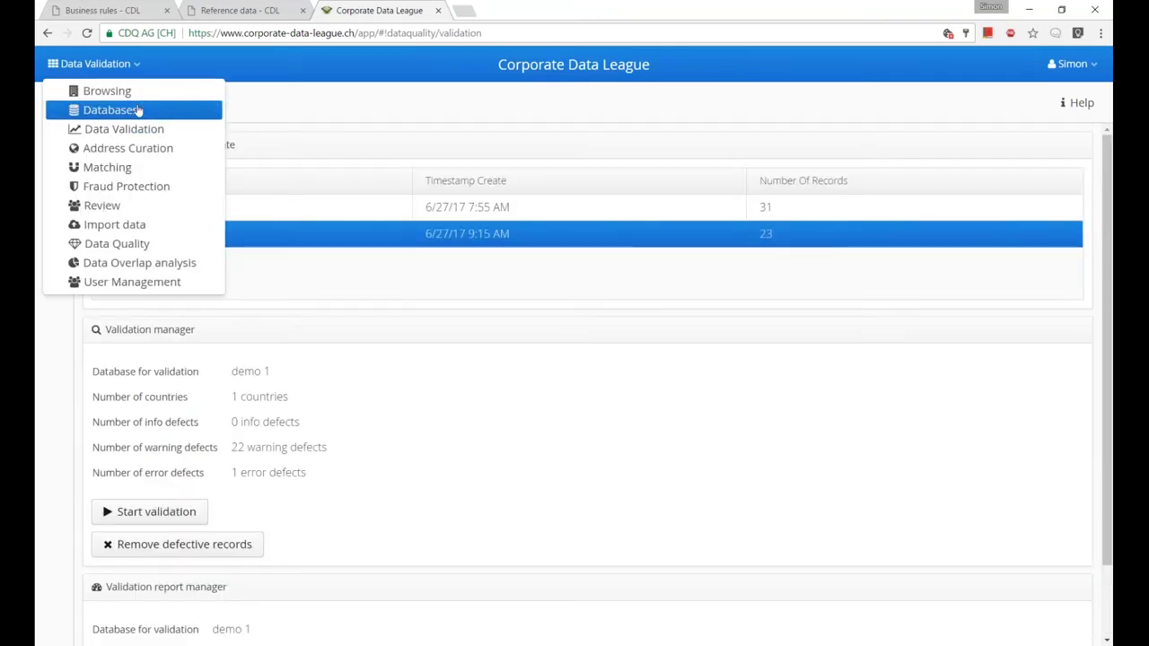
{"action": "left_click", "coordinate": [141, 108]}
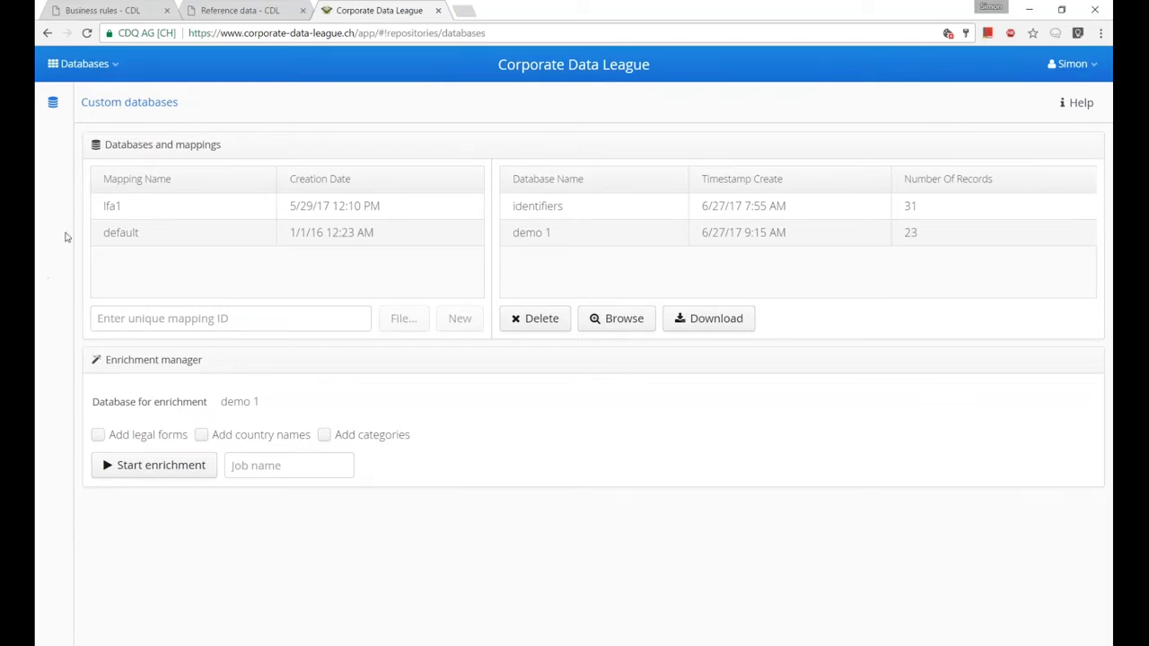
Step: Open DEMO 1-2 - non CDL datamodel.xlsx from the Demo data folder and review its LIFNR supplier records
{"action": "left_click", "coordinate": [148, 645]}
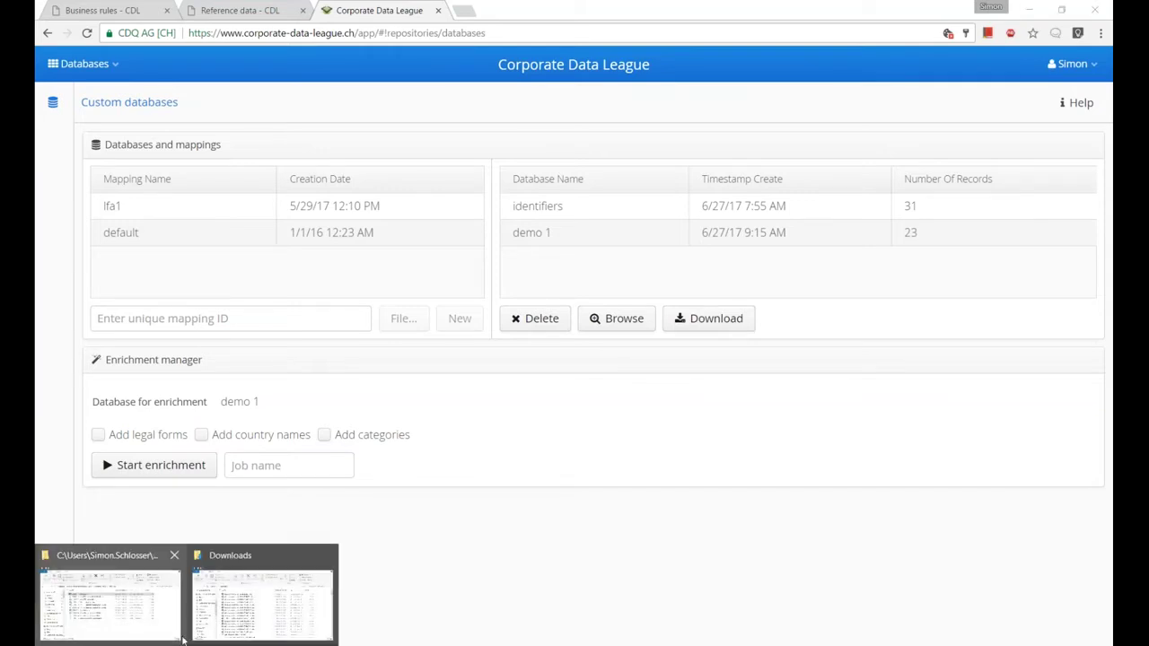
{"action": "left_click", "coordinate": [129, 607]}
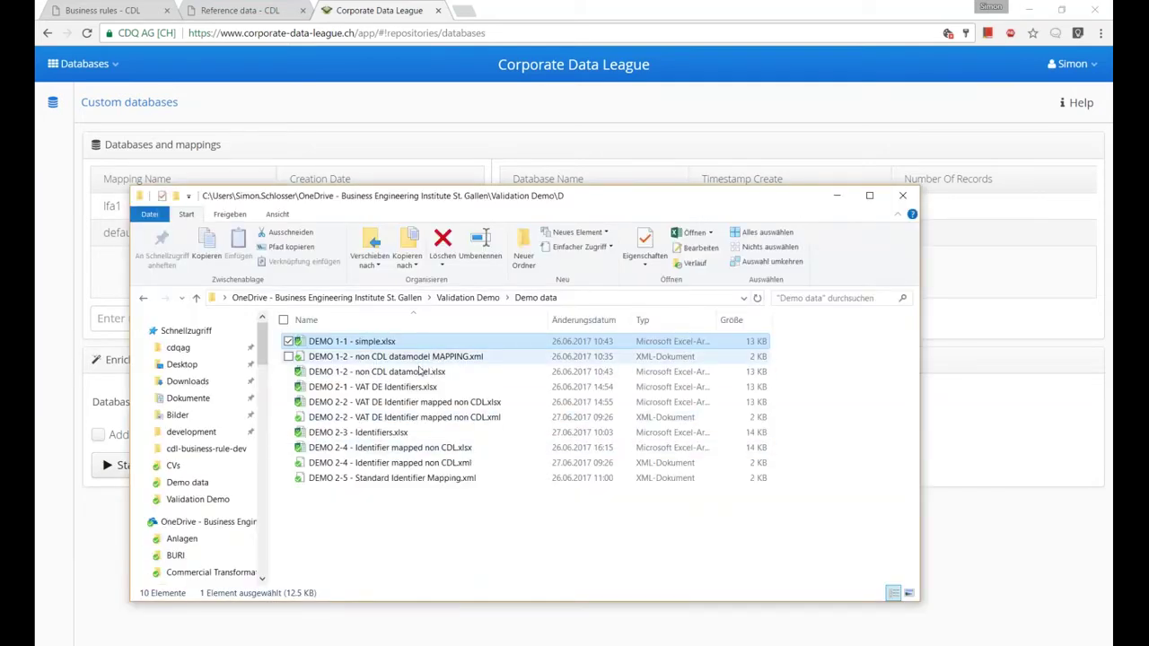
{"action": "left_click", "coordinate": [420, 372]}
{"action": "double_click", "coordinate": [422, 373]}
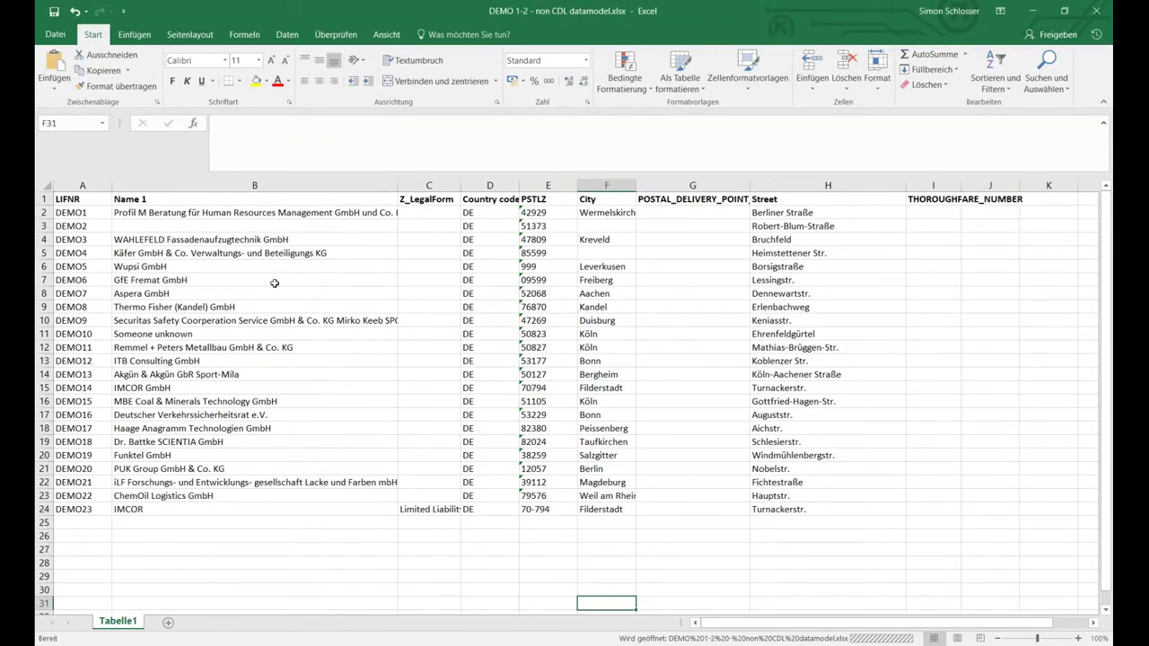
{"action": "left_click", "coordinate": [101, 198]}
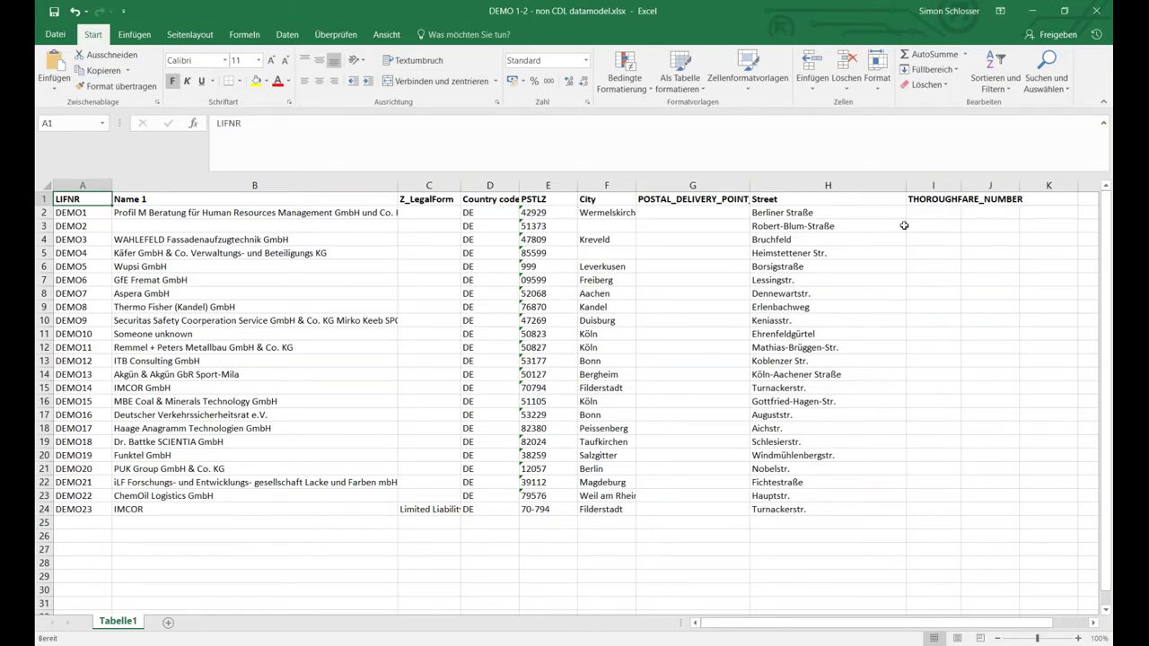
{"action": "left_click_drag", "start_coordinate": [799, 621], "coordinate": [860, 621]}
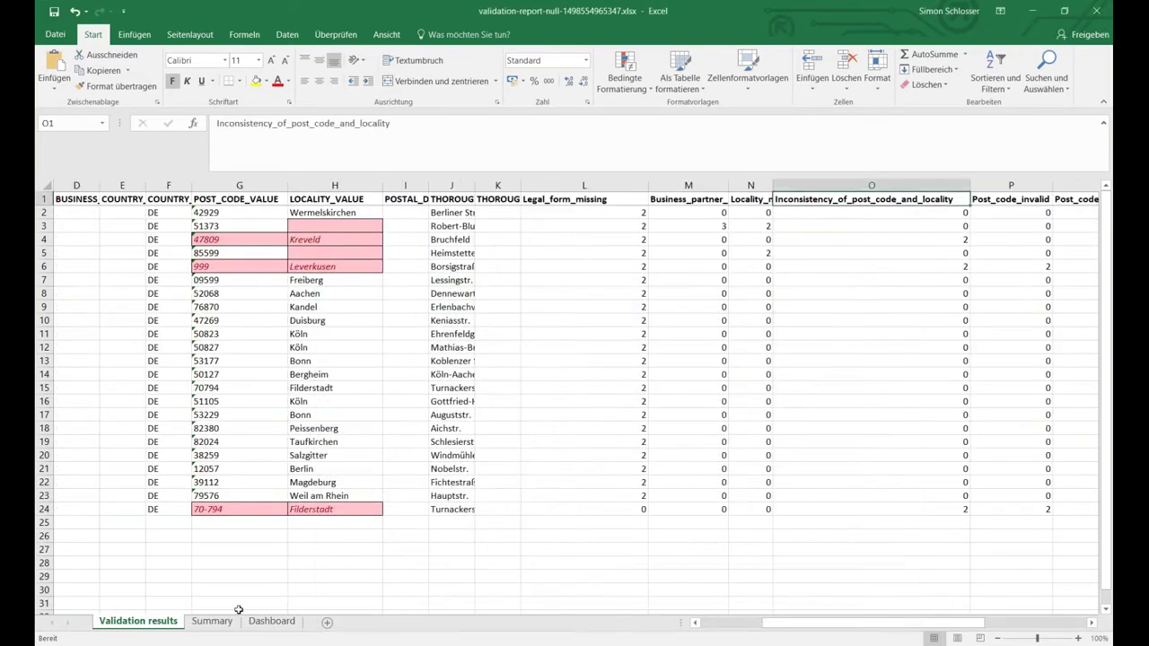
{"action": "mouse_move", "coordinate": [229, 639]}
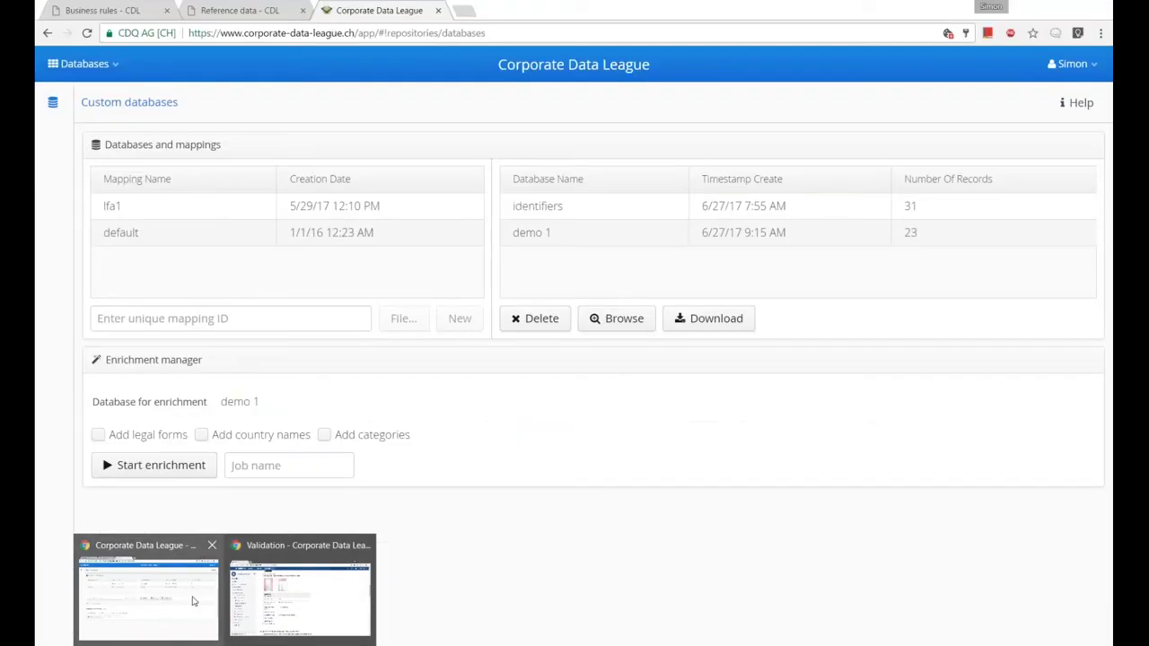
Step: Upload DEMO 1-2 - non CDL datamodel MAPPING.xml as new mapping 'demo 1-2' and select it
{"action": "left_click", "coordinate": [219, 599]}
{"action": "left_click", "coordinate": [262, 310]}
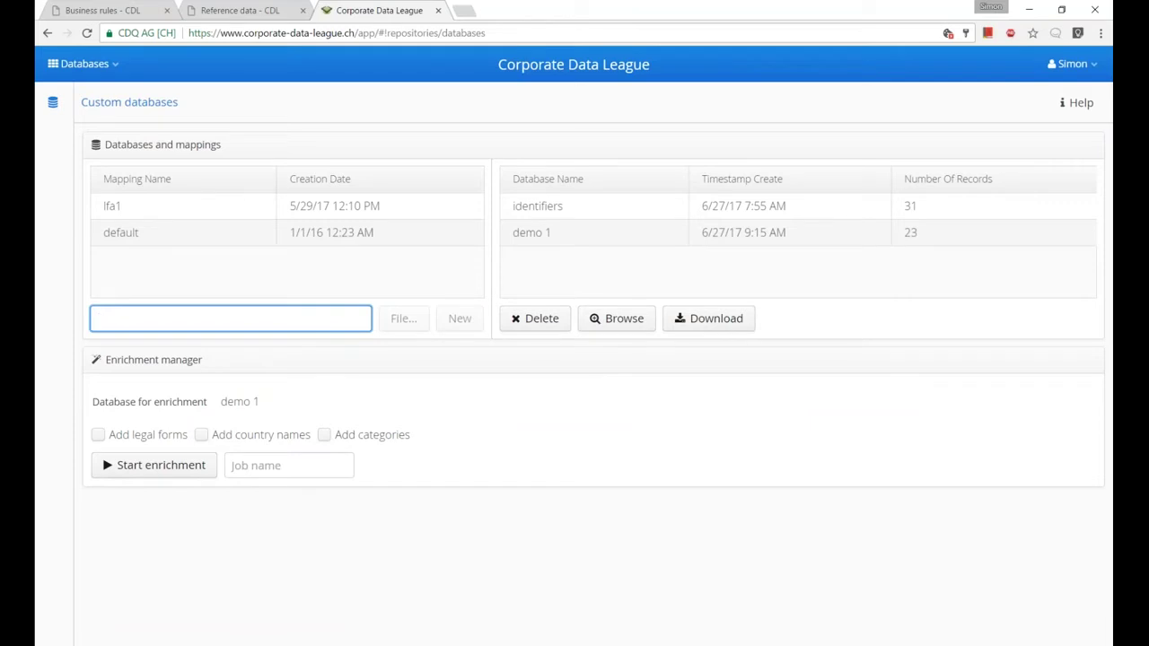
{"action": "type", "text": "demo"}
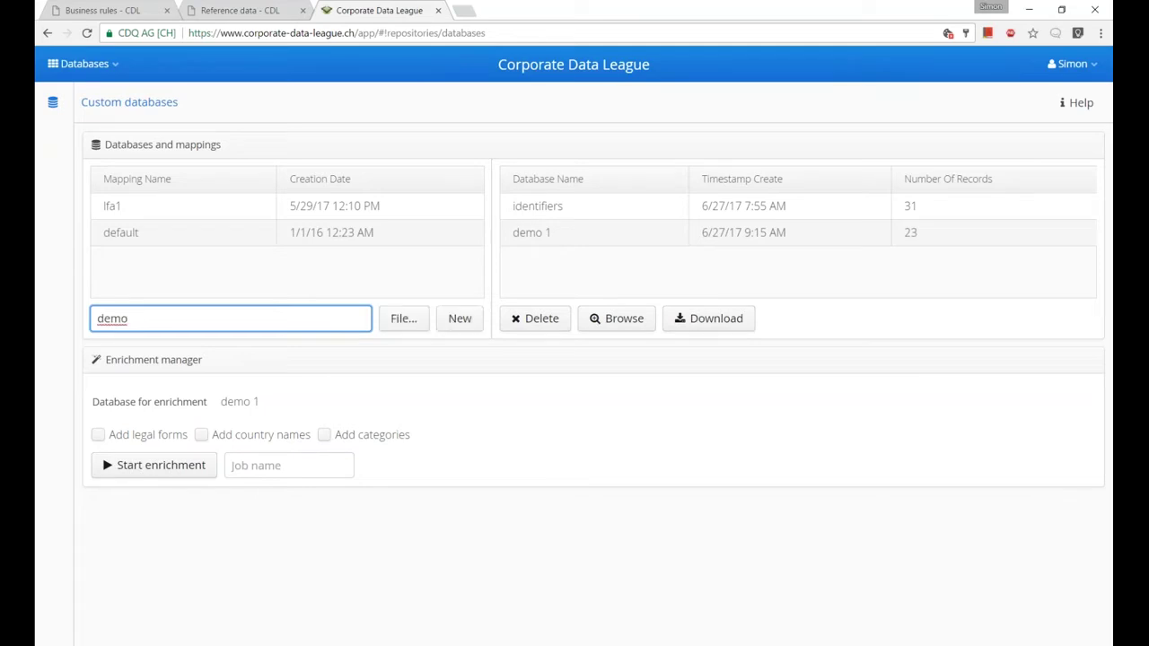
{"action": "type", "text": " 1-2"}
{"action": "left_click", "coordinate": [403, 319]}
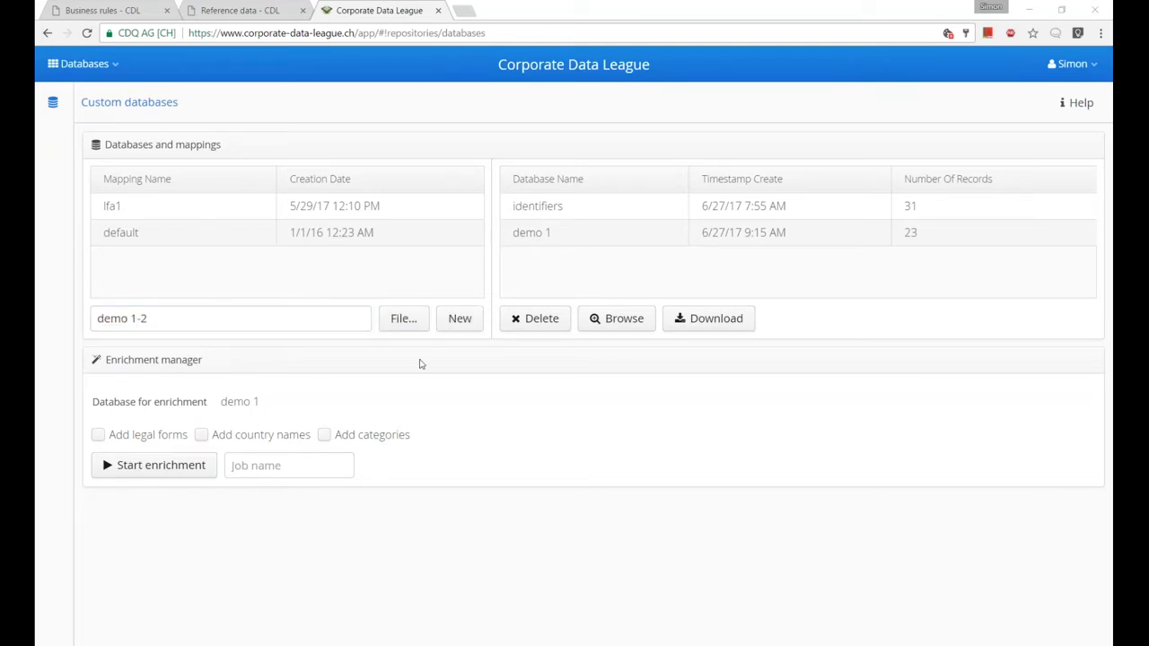
{"action": "left_click", "coordinate": [464, 209]}
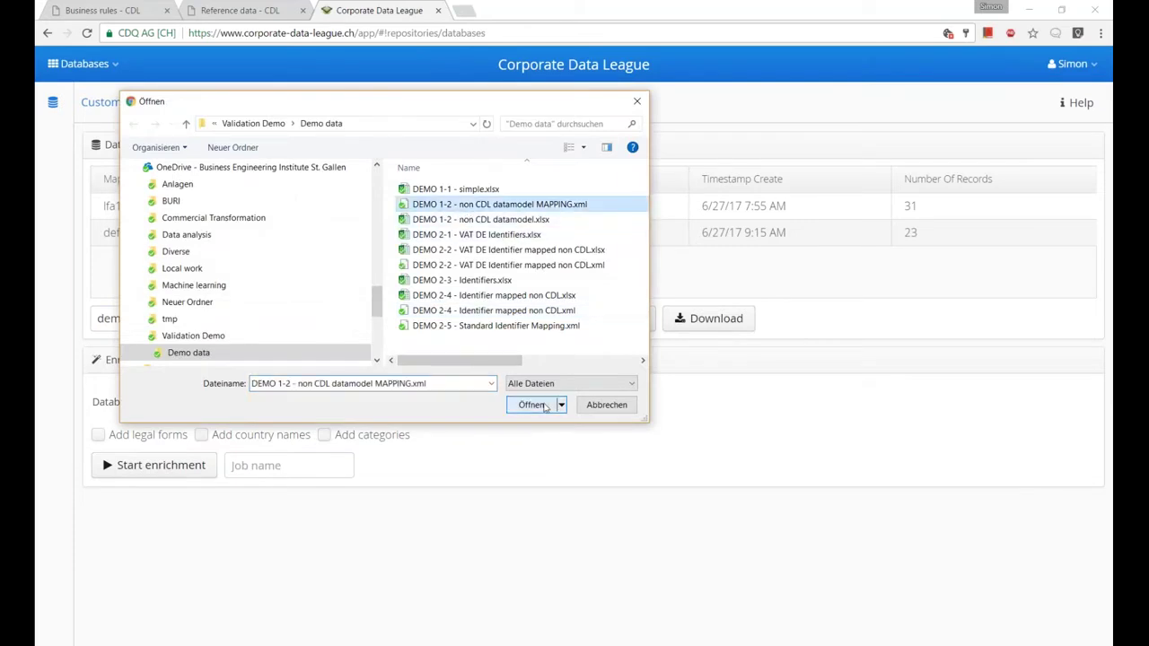
{"action": "left_click", "coordinate": [531, 405]}
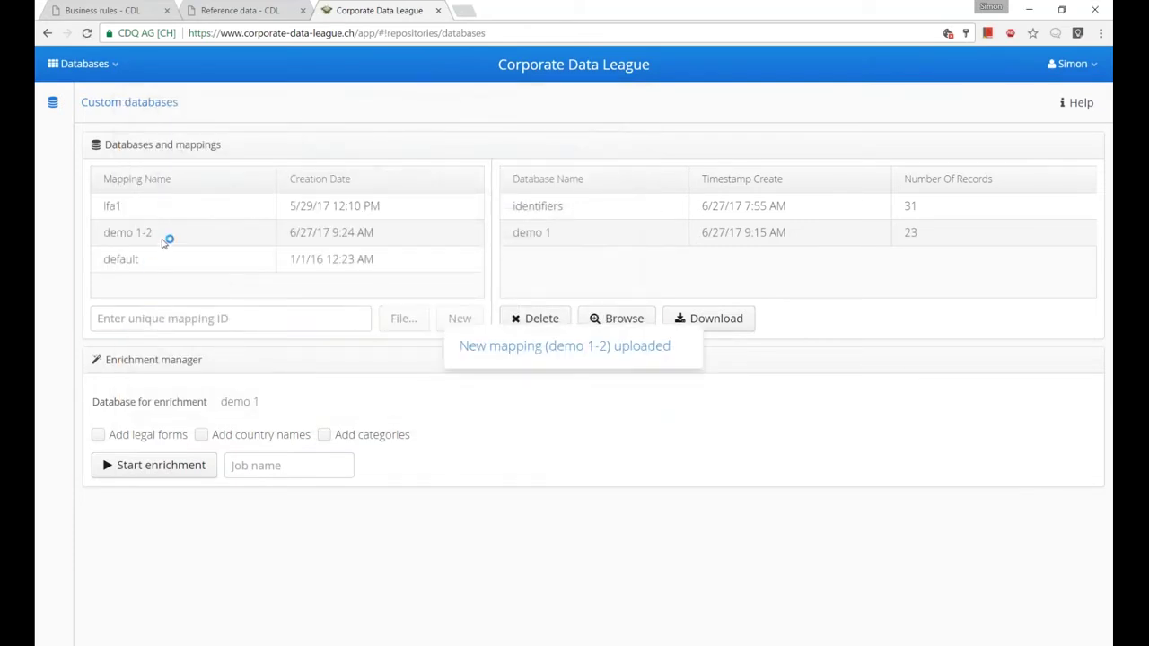
{"action": "left_click", "coordinate": [163, 233]}
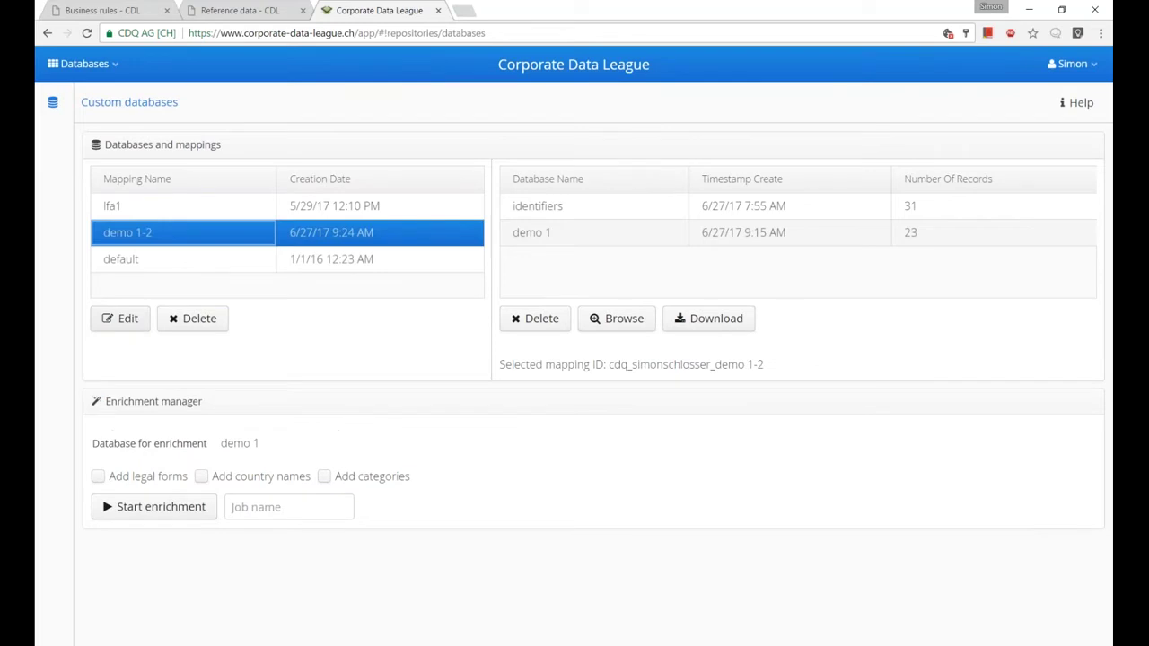
{"action": "left_click", "coordinate": [120, 318]}
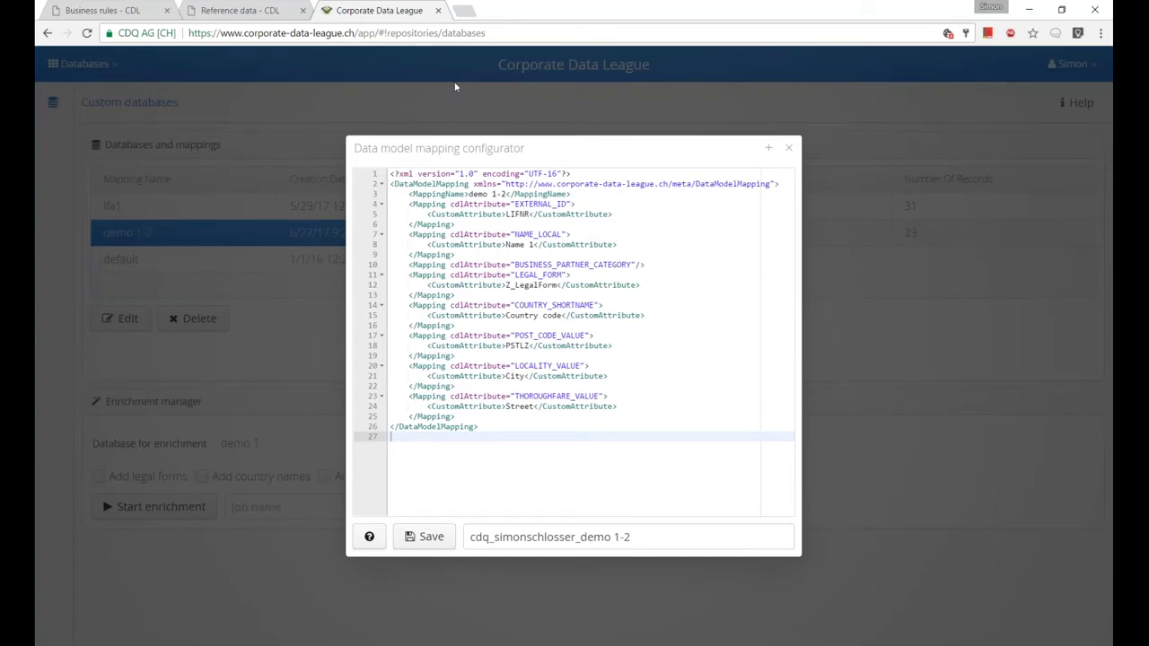
{"action": "left_click_drag", "start_coordinate": [459, 205], "coordinate": [572, 205]}
{"action": "left_click_drag", "start_coordinate": [431, 215], "coordinate": [613, 215]}
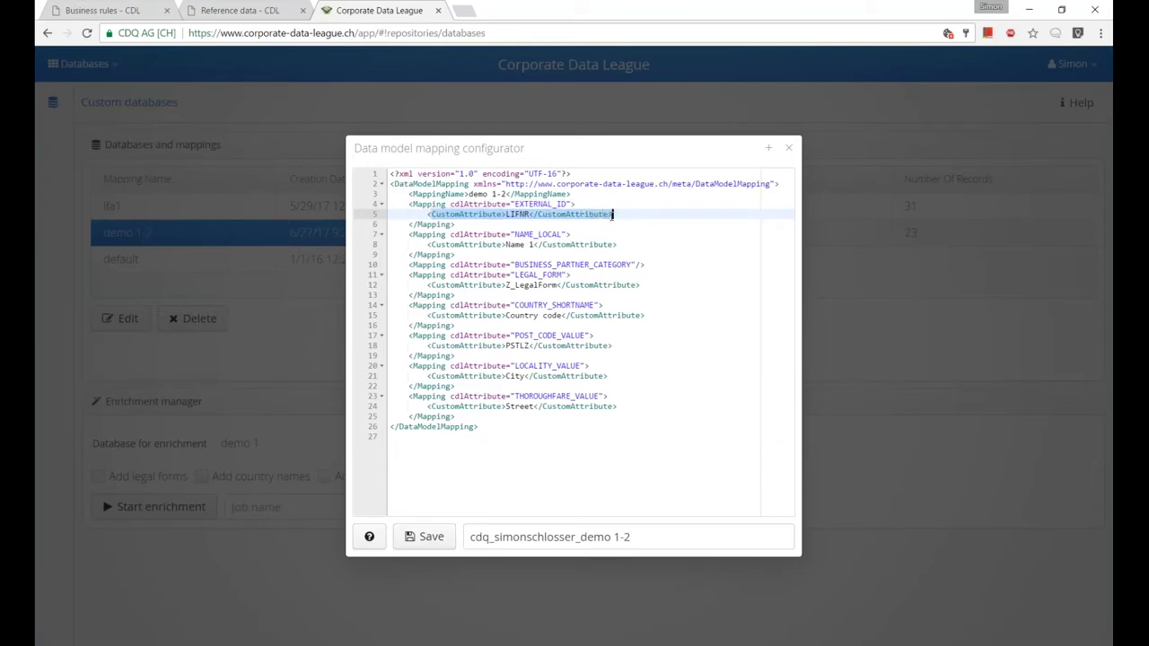
{"action": "left_click_drag", "start_coordinate": [530, 216], "coordinate": [506, 216]}
{"action": "left_click", "coordinate": [517, 244]}
{"action": "left_click", "coordinate": [534, 234]}
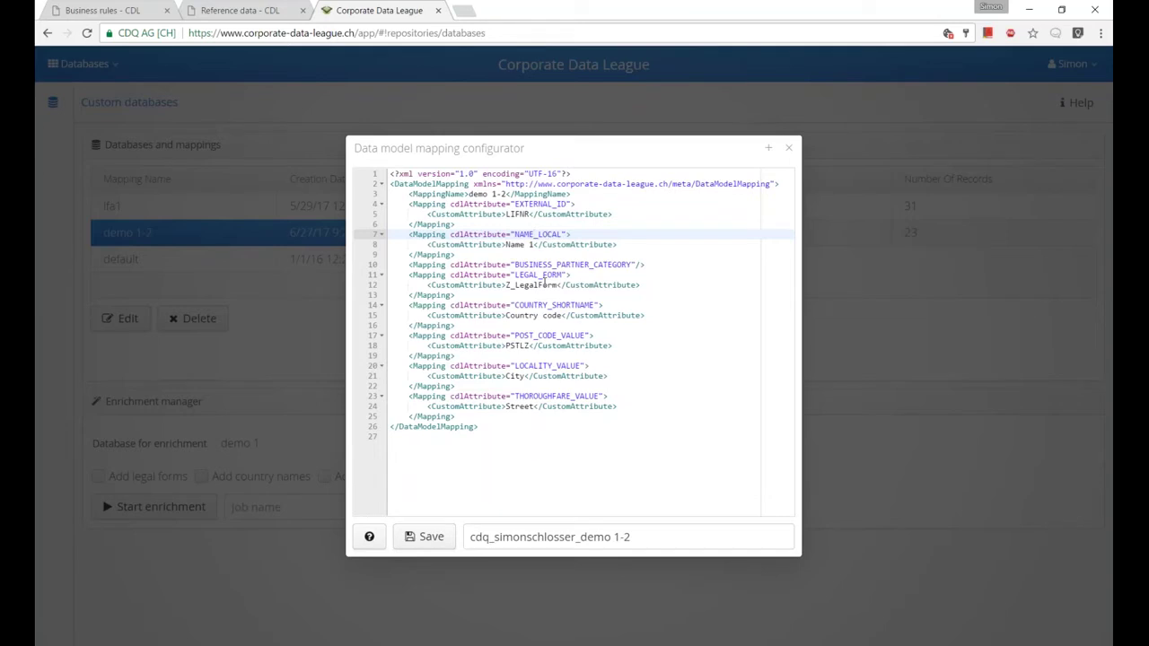
{"action": "left_click", "coordinate": [571, 274]}
{"action": "left_click_drag", "start_coordinate": [572, 274], "coordinate": [404, 275]}
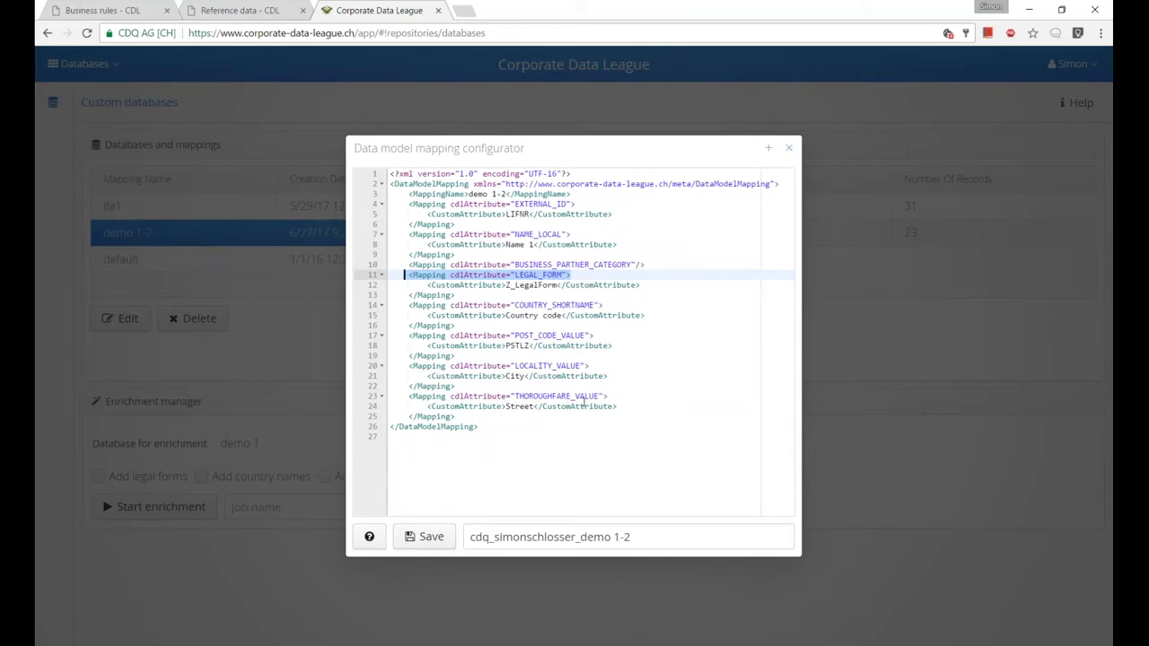
{"action": "left_click", "coordinate": [518, 223]}
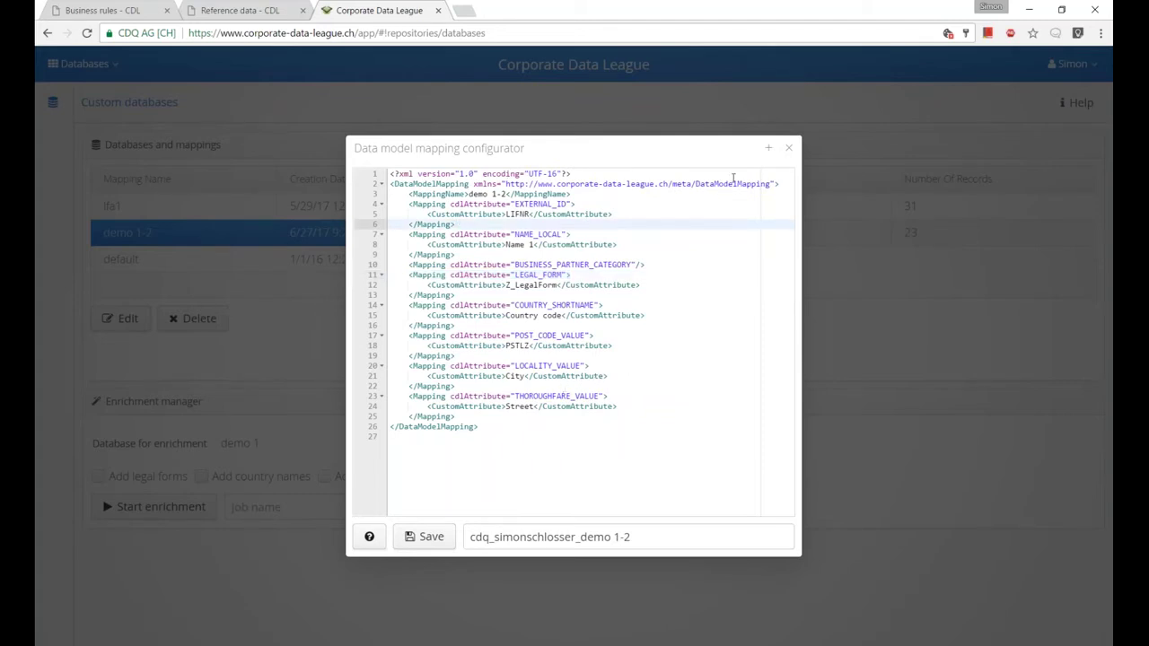
{"action": "left_click", "coordinate": [789, 149]}
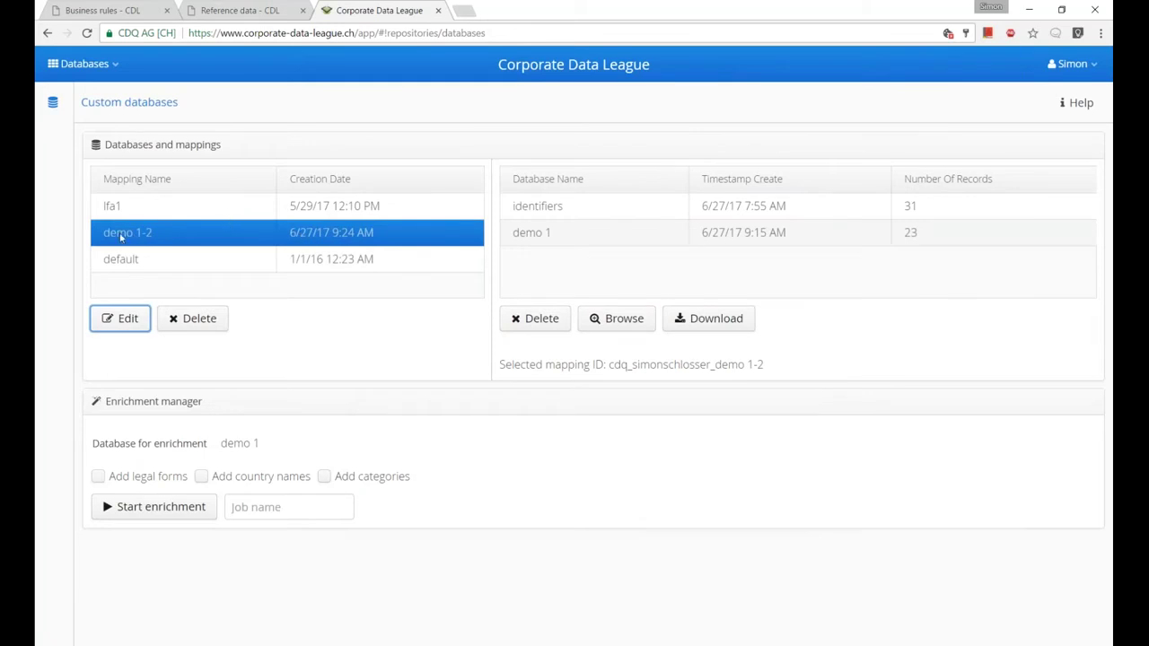
Step: Create database demo 1-2 from DEMO 1-2 - non CDL datamodel.xlsx under the demo 1-2 mapping, then select it
{"action": "left_click", "coordinate": [544, 241]}
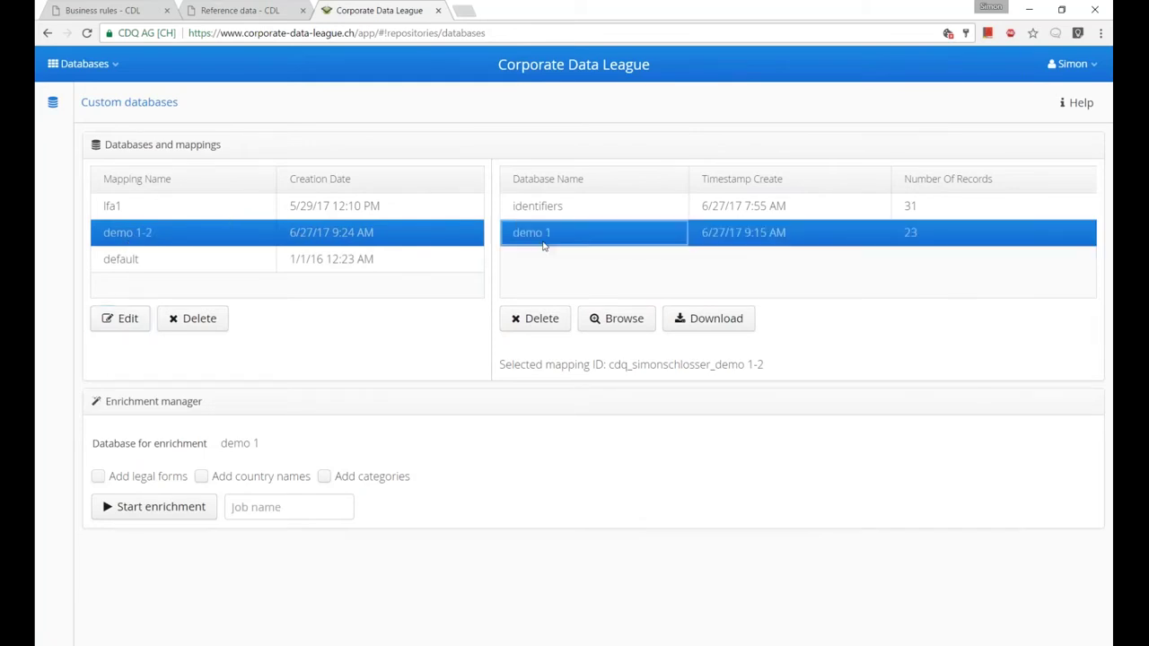
{"action": "left_click", "coordinate": [545, 240]}
{"action": "left_click", "coordinate": [215, 231]}
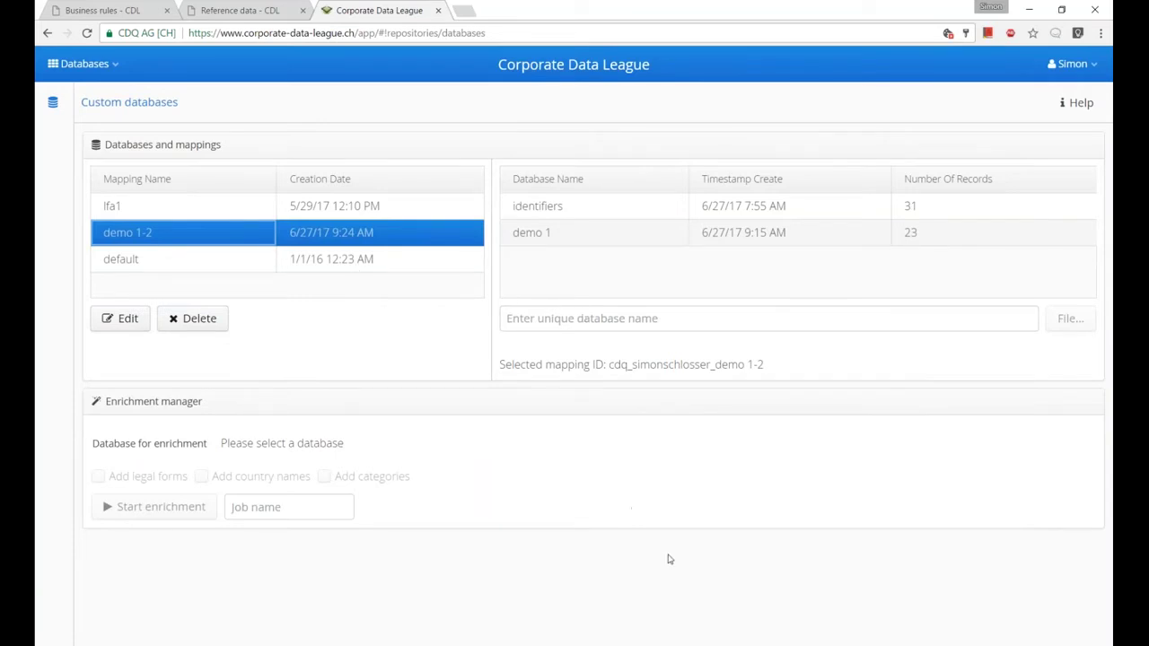
{"action": "left_click", "coordinate": [635, 320]}
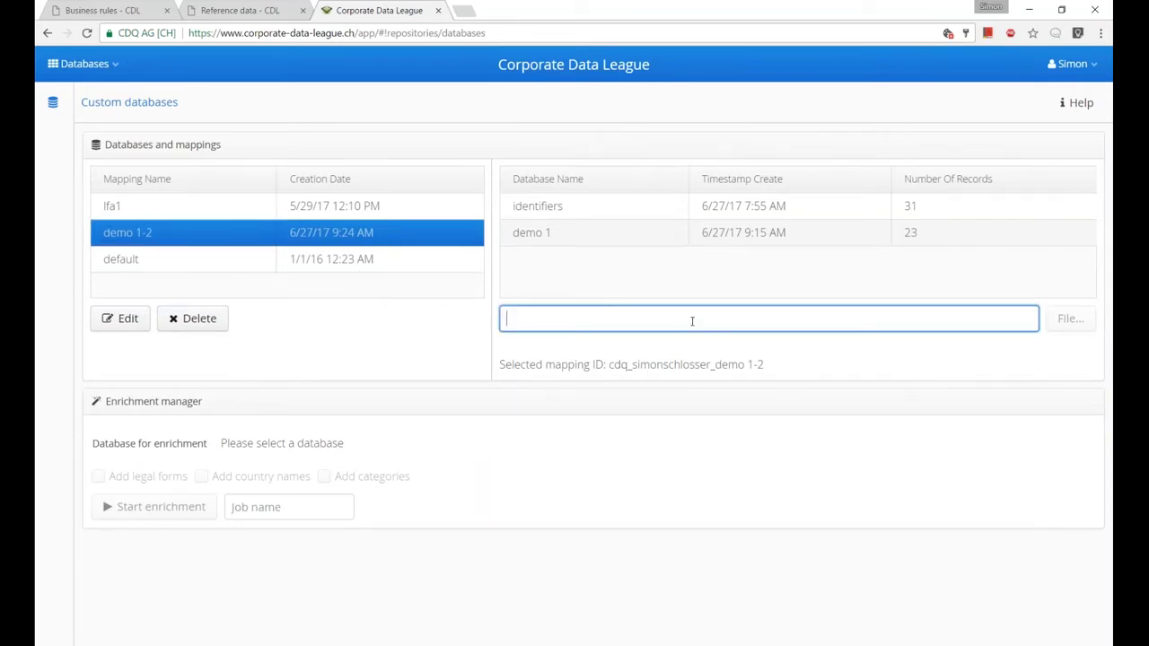
{"action": "type", "text": "demo 1-2"}
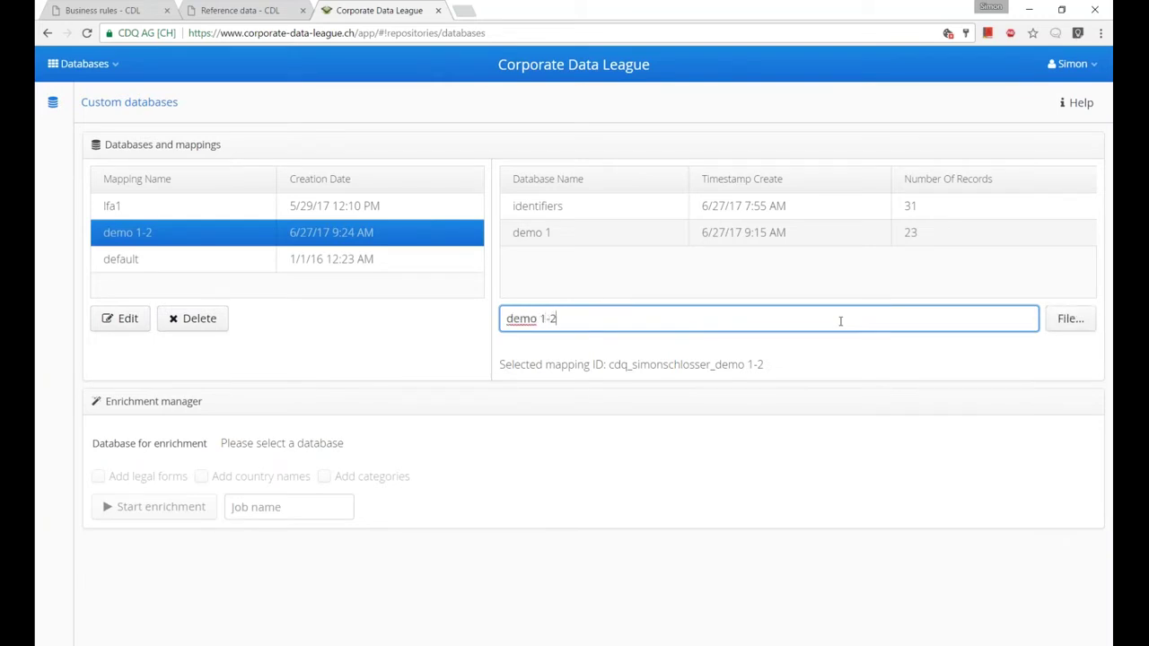
{"action": "left_click", "coordinate": [1071, 316]}
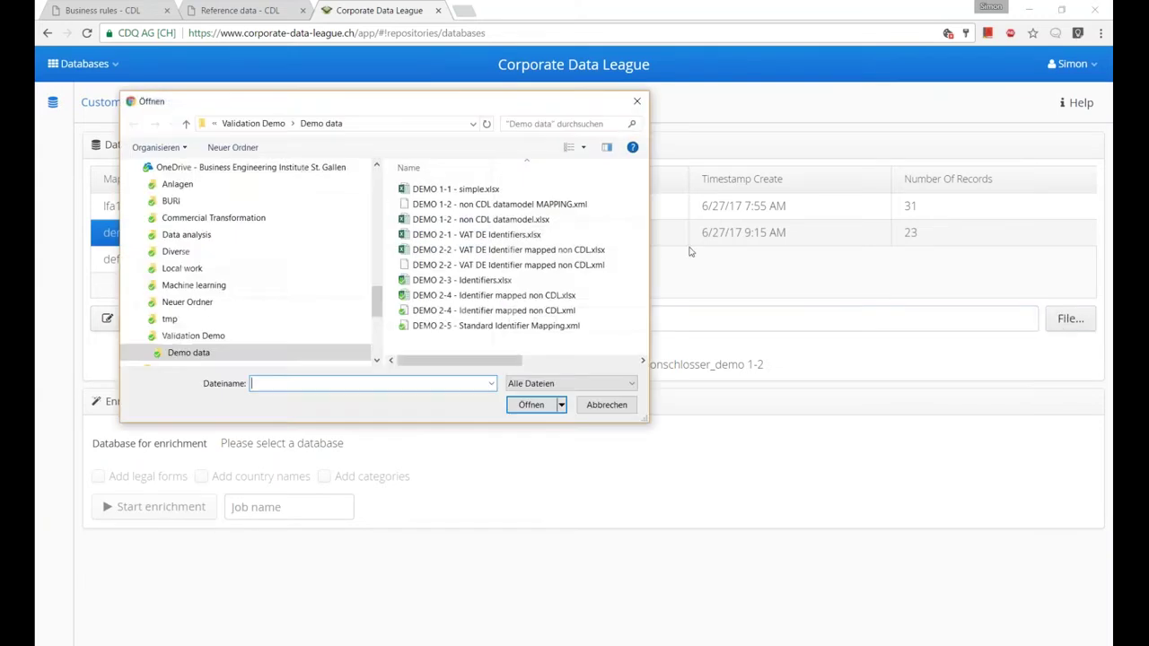
{"action": "left_click", "coordinate": [531, 221]}
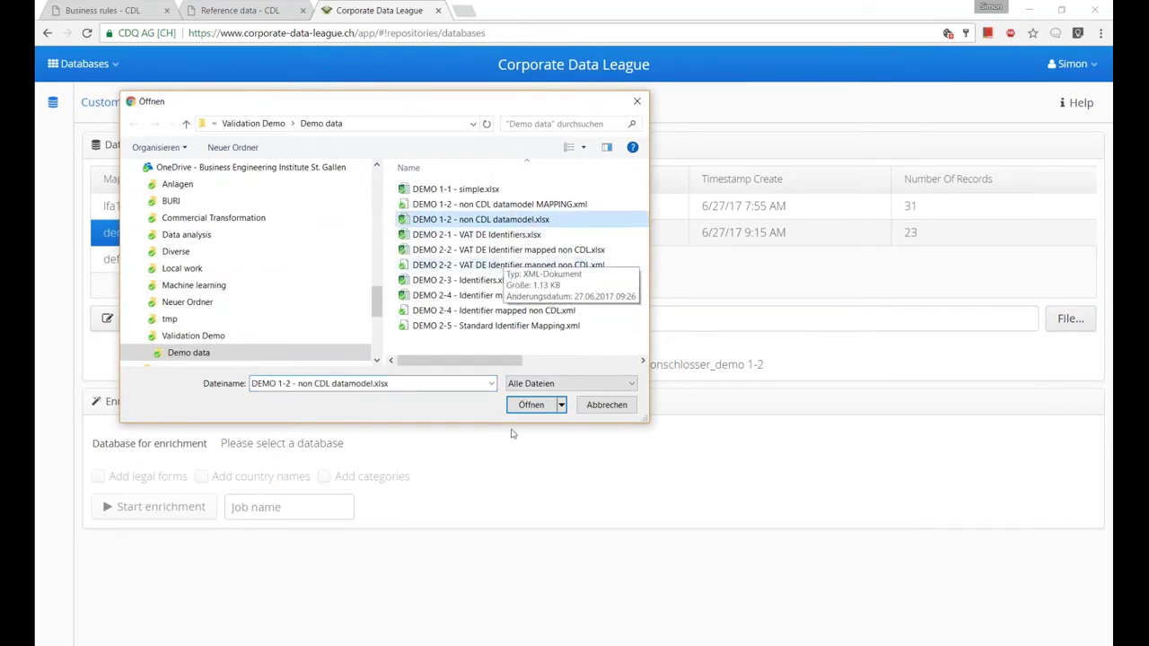
{"action": "left_click", "coordinate": [531, 405]}
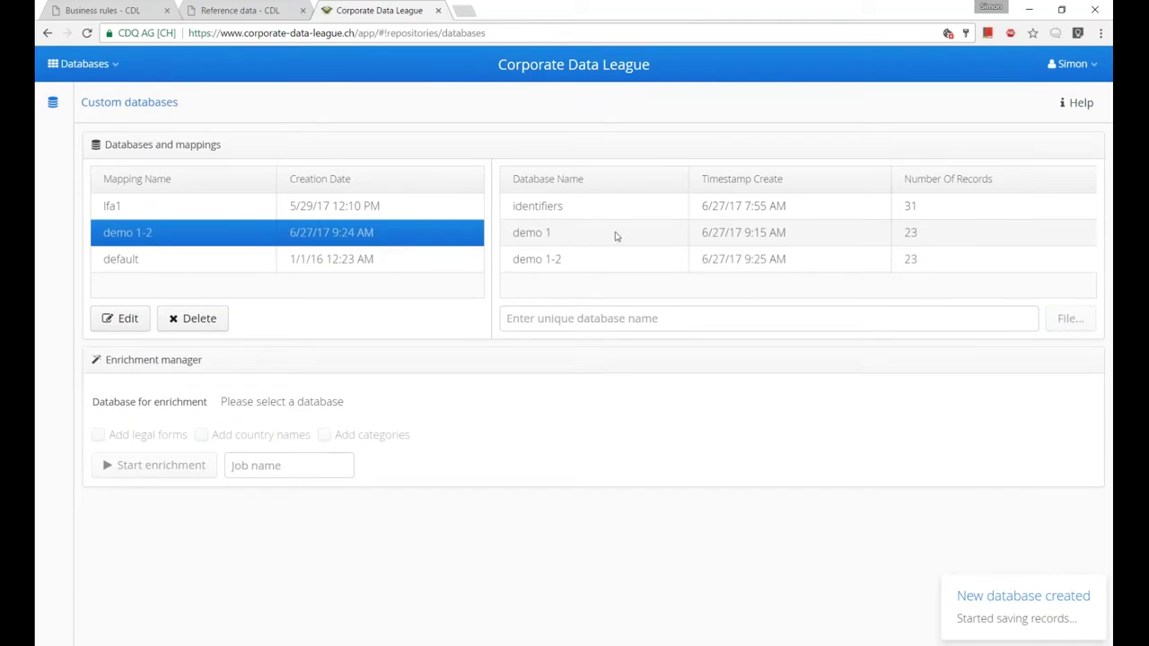
{"action": "left_click", "coordinate": [718, 259]}
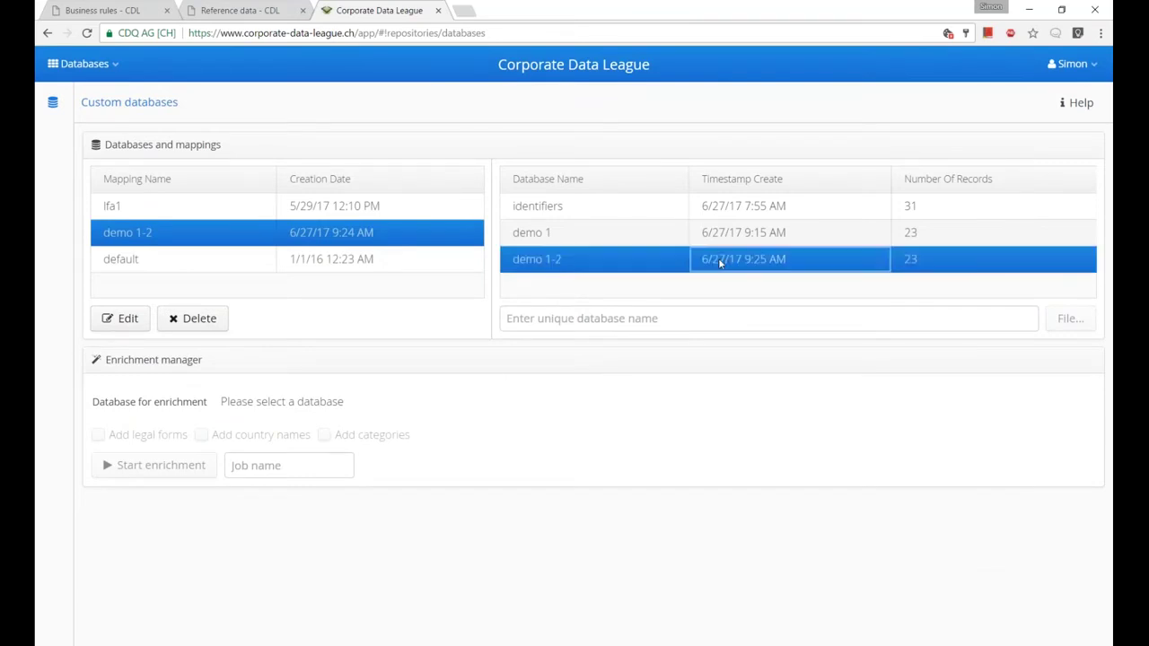
Step: Browse demo 1-2's records and check the empty Legal Form for the Leverkusen and Wermelskirchen rows
{"action": "left_click", "coordinate": [619, 327]}
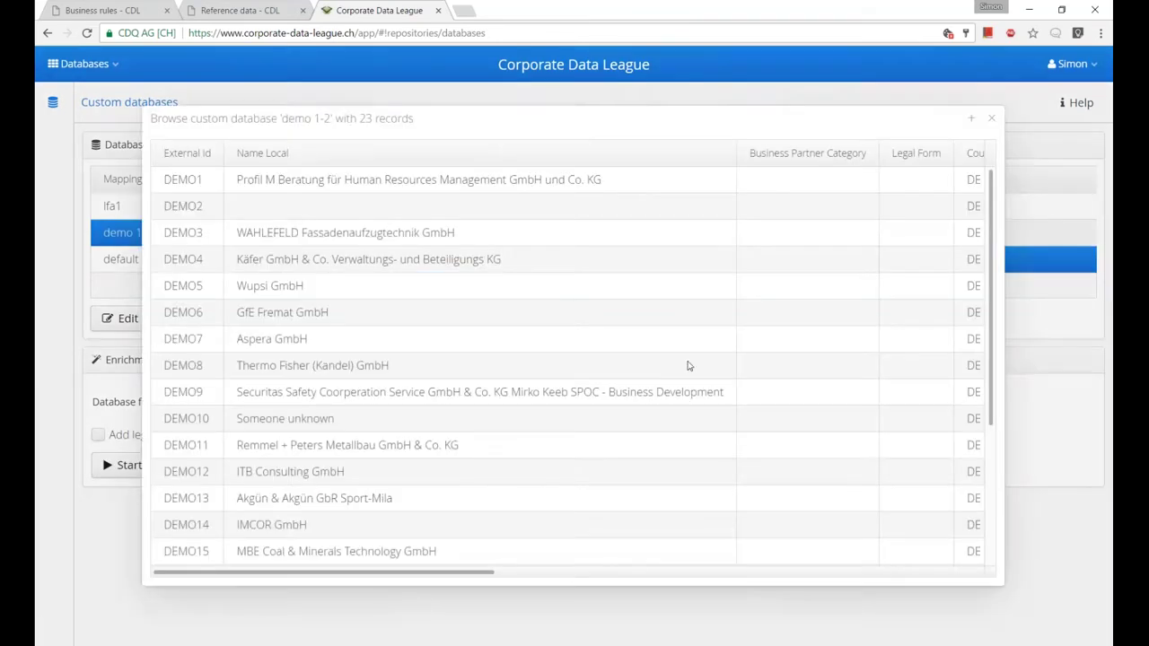
{"action": "scroll", "coordinate": [517, 541], "scroll_direction": "down", "scroll_amount": 1}
{"action": "left_click_drag", "start_coordinate": [474, 574], "coordinate": [647, 576]}
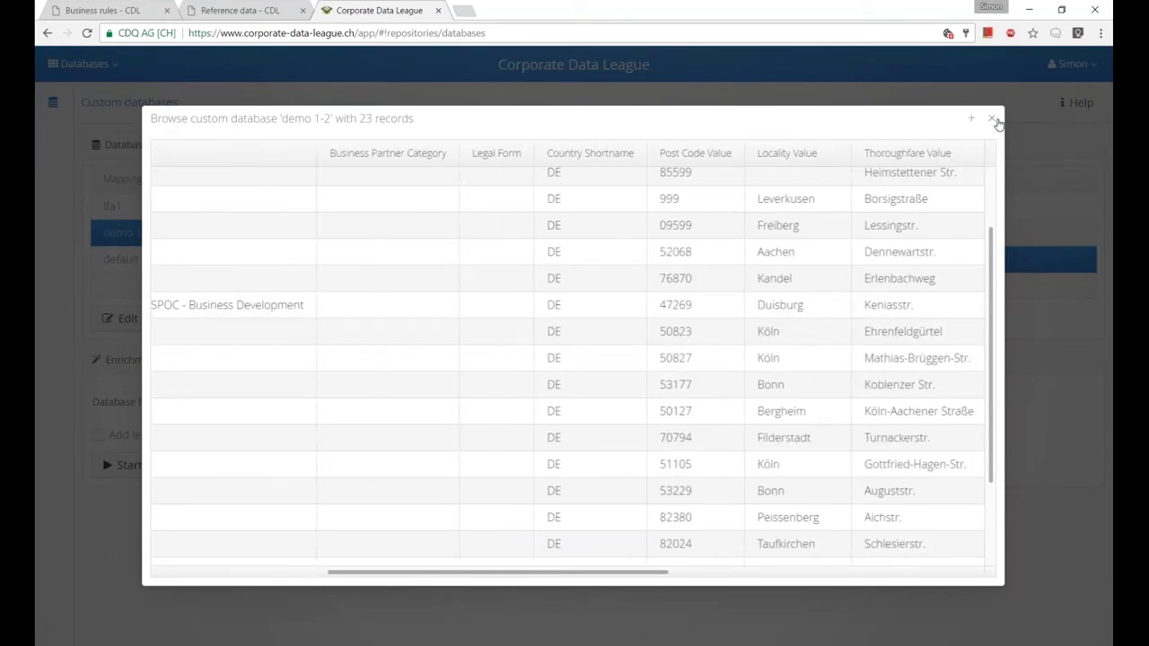
{"action": "left_click", "coordinate": [511, 202]}
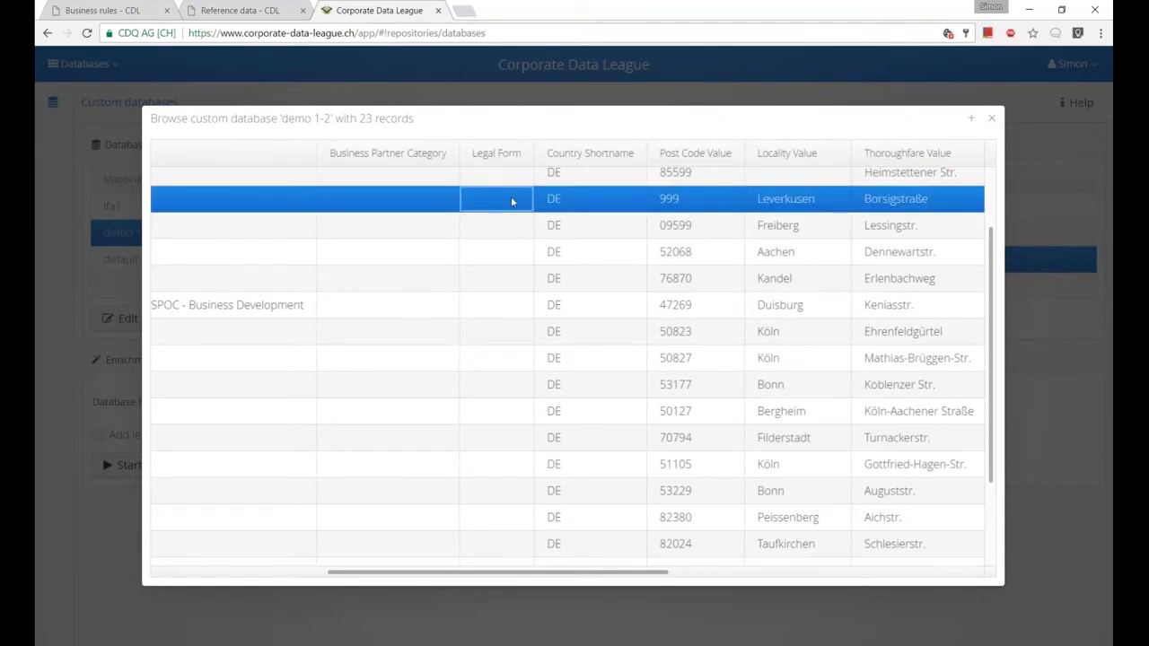
{"action": "scroll", "coordinate": [512, 205], "scroll_direction": "up", "scroll_amount": 1}
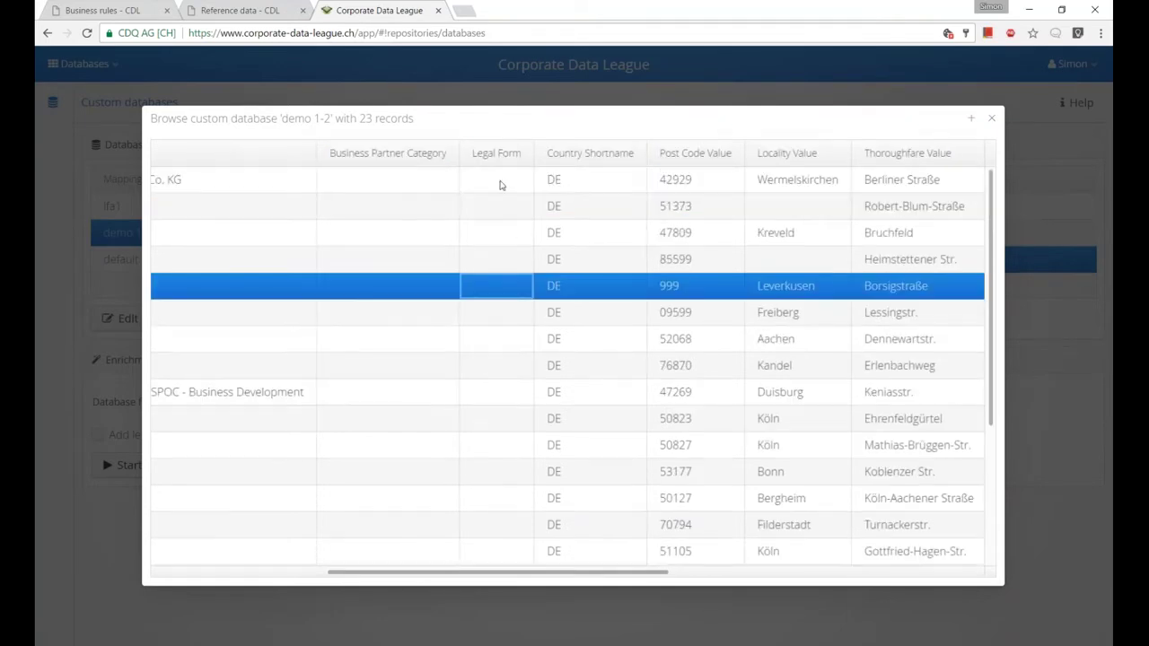
{"action": "left_click", "coordinate": [500, 177]}
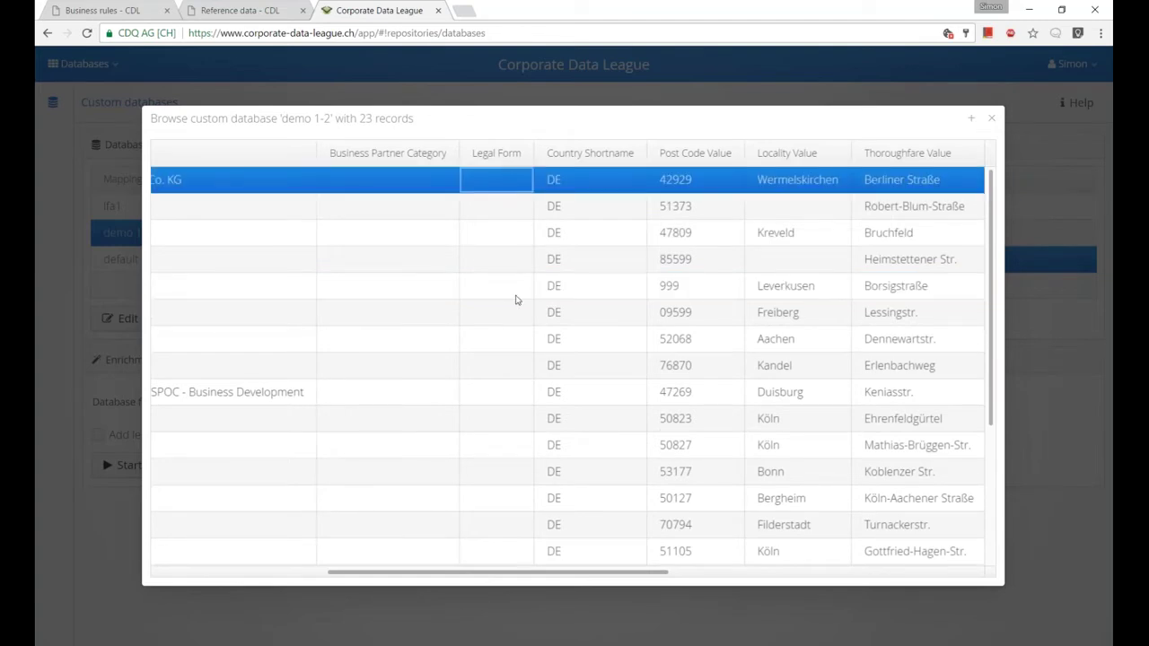
{"action": "scroll", "coordinate": [515, 308], "scroll_direction": "down", "scroll_amount": 3}
{"action": "scroll", "coordinate": [513, 314], "scroll_direction": "up", "scroll_amount": 3}
{"action": "left_click", "coordinate": [994, 121]}
Step: Close the records view, enrich demo 1-2 with legal forms and country names, then browse the results
{"action": "left_click", "coordinate": [993, 121]}
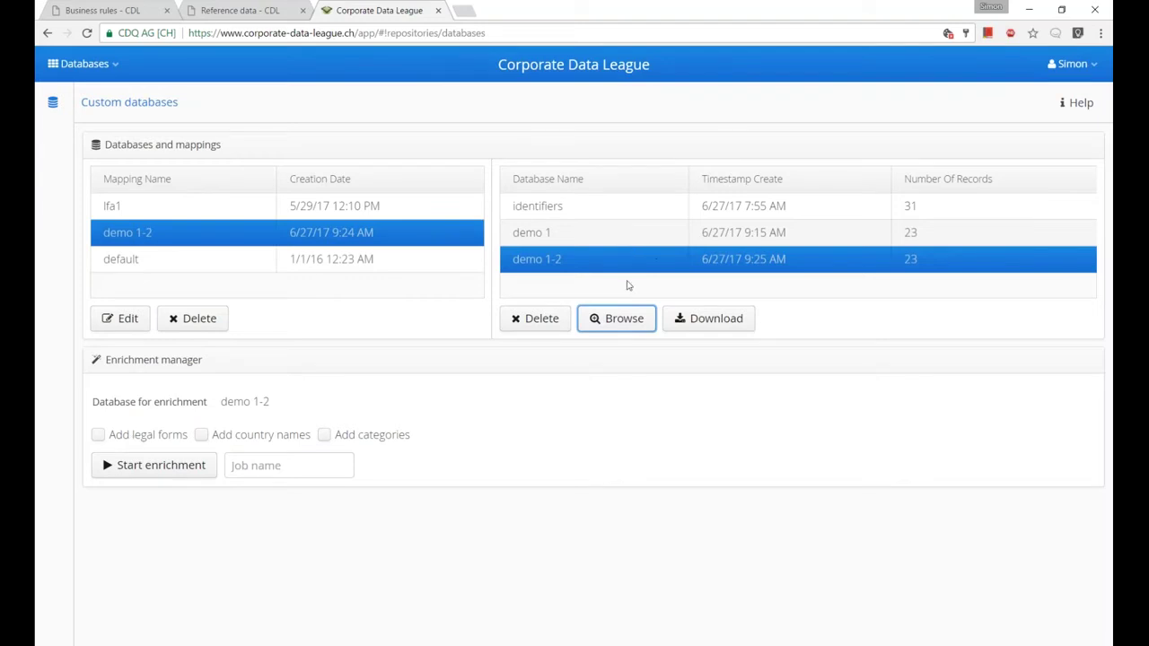
{"action": "left_click", "coordinate": [97, 434]}
{"action": "left_click", "coordinate": [200, 439]}
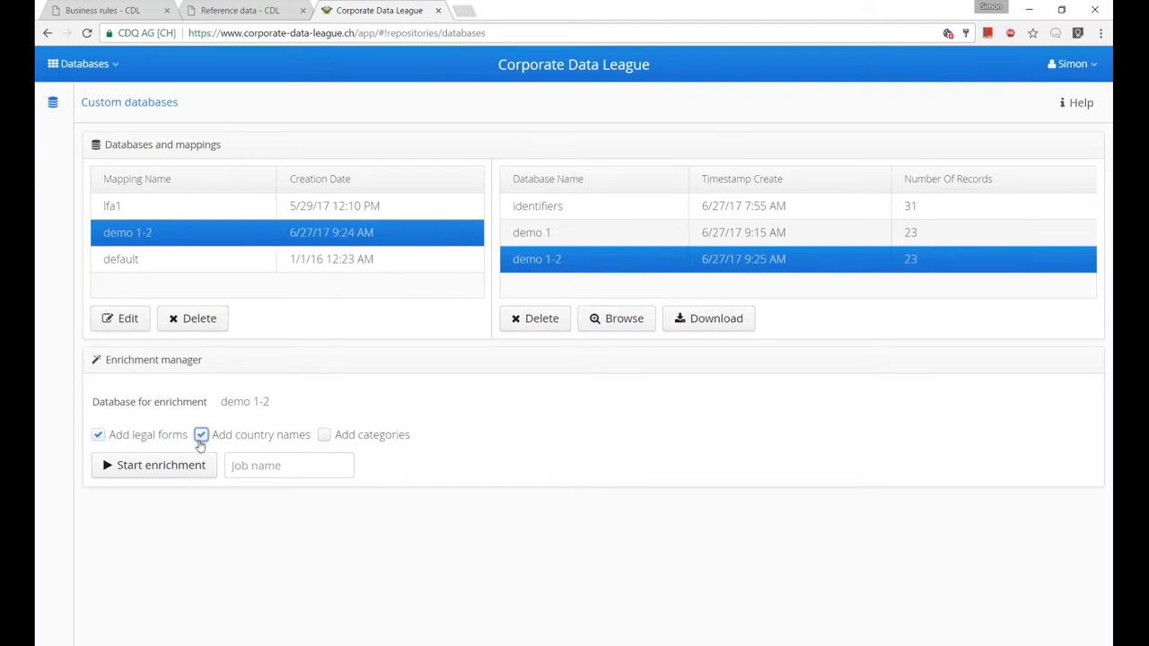
{"action": "left_click", "coordinate": [160, 466]}
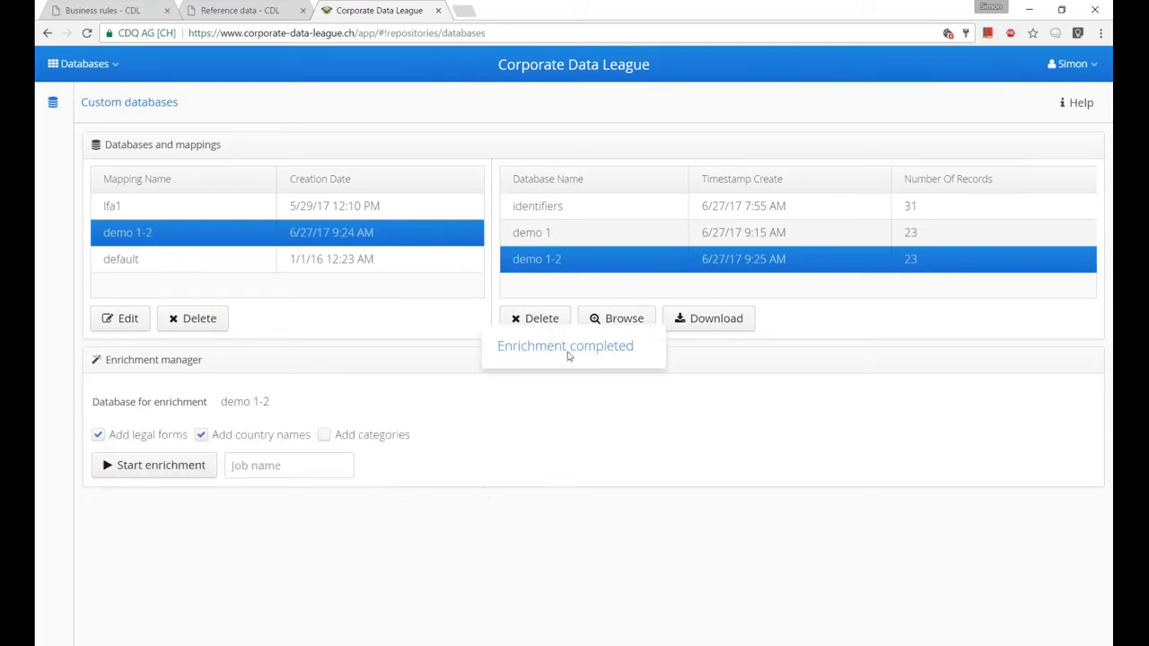
{"action": "left_click", "coordinate": [624, 321]}
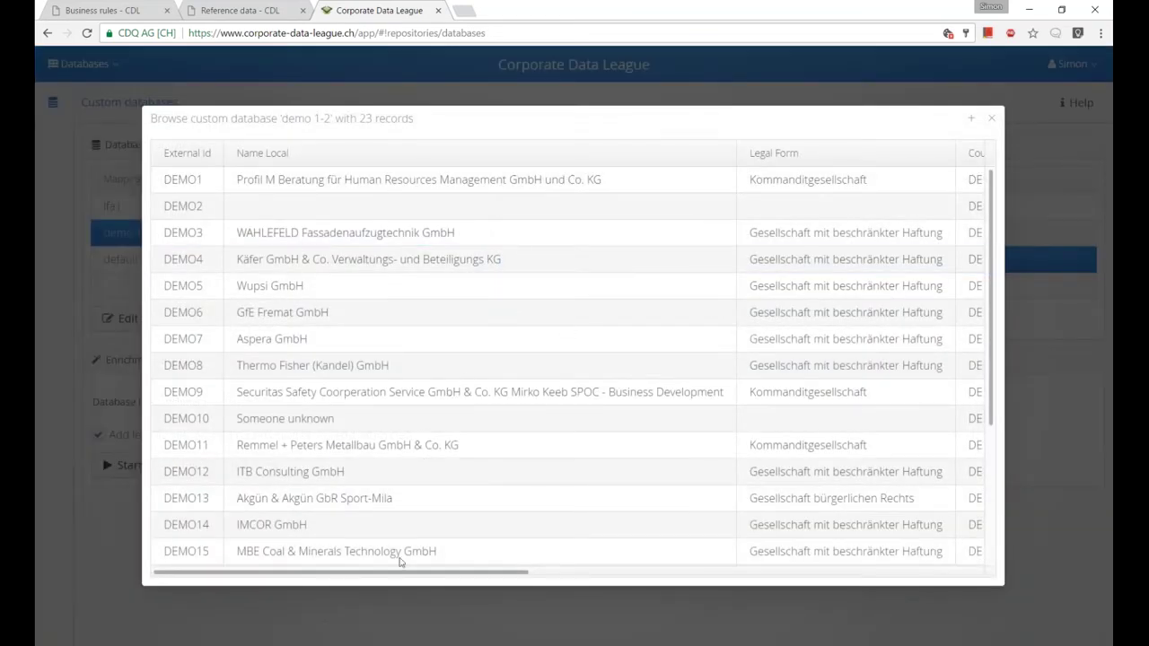
Step: Check demo 1-2 legal forms, including ITB Consulting and the Someone unknown record lacking one
{"action": "left_click_drag", "start_coordinate": [407, 576], "coordinate": [500, 572]}
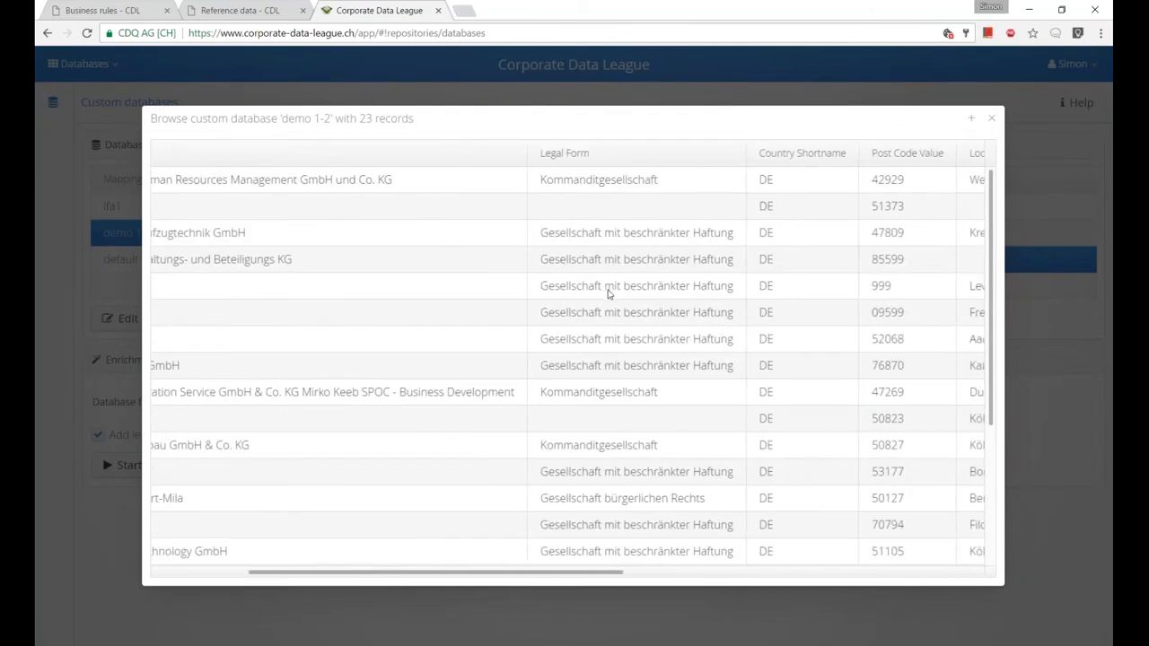
{"action": "scroll", "coordinate": [631, 328], "scroll_direction": "down", "scroll_amount": 1}
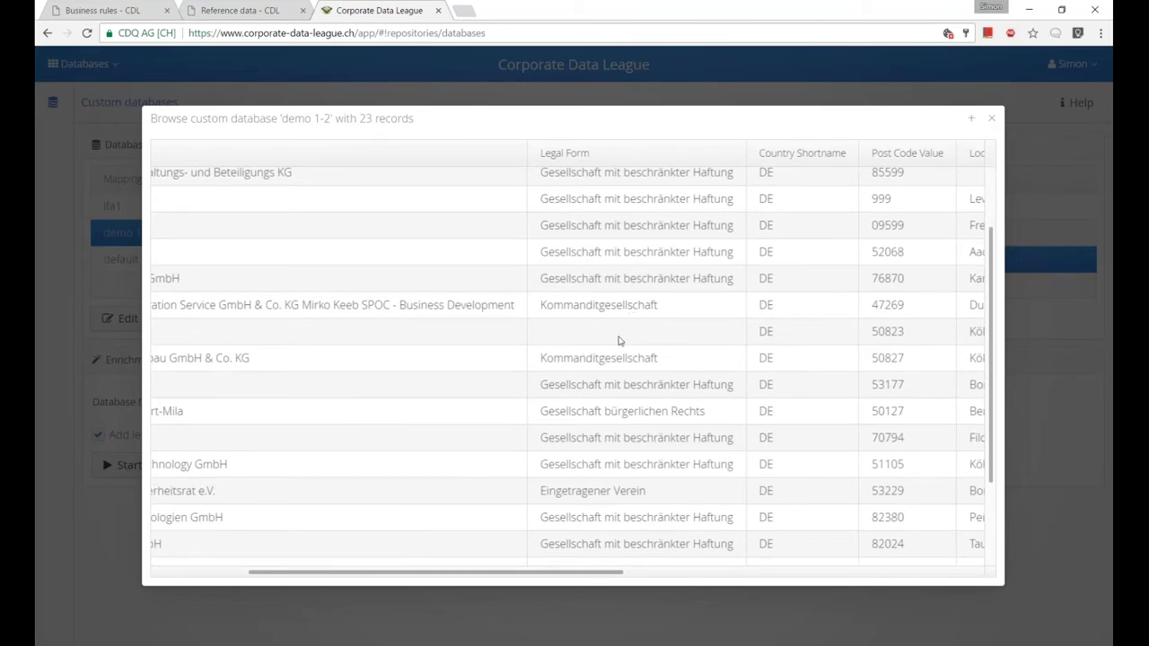
{"action": "left_click_drag", "start_coordinate": [602, 571], "coordinate": [533, 566]}
{"action": "right_click", "coordinate": [529, 564]}
{"action": "left_click", "coordinate": [406, 384]}
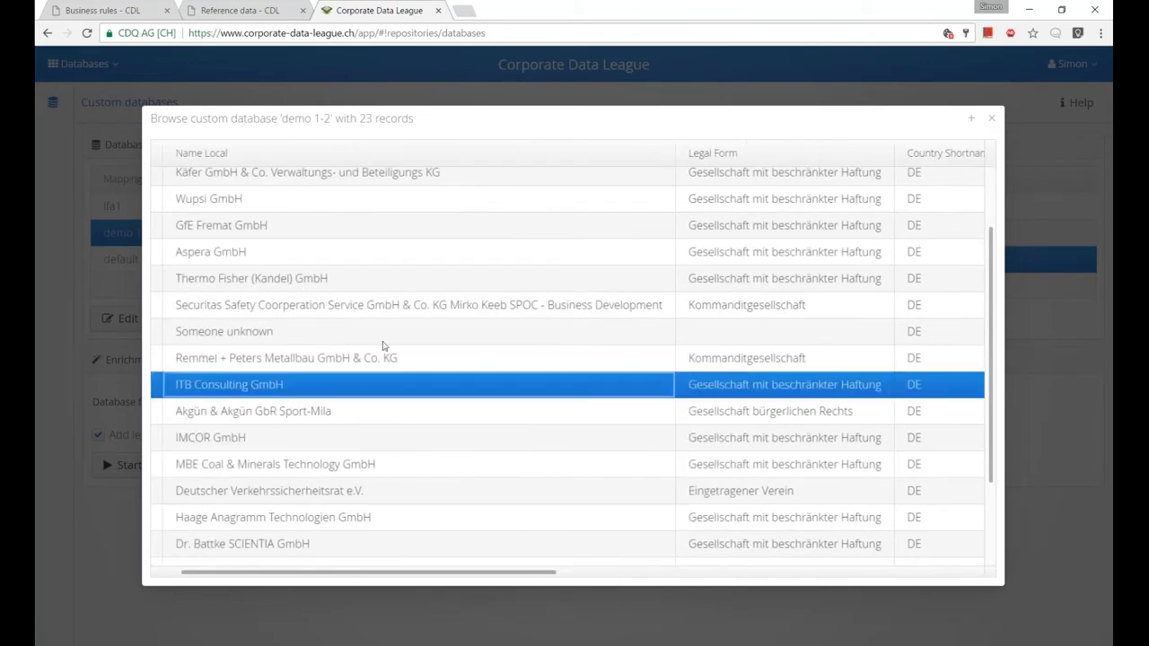
{"action": "left_click", "coordinate": [331, 330]}
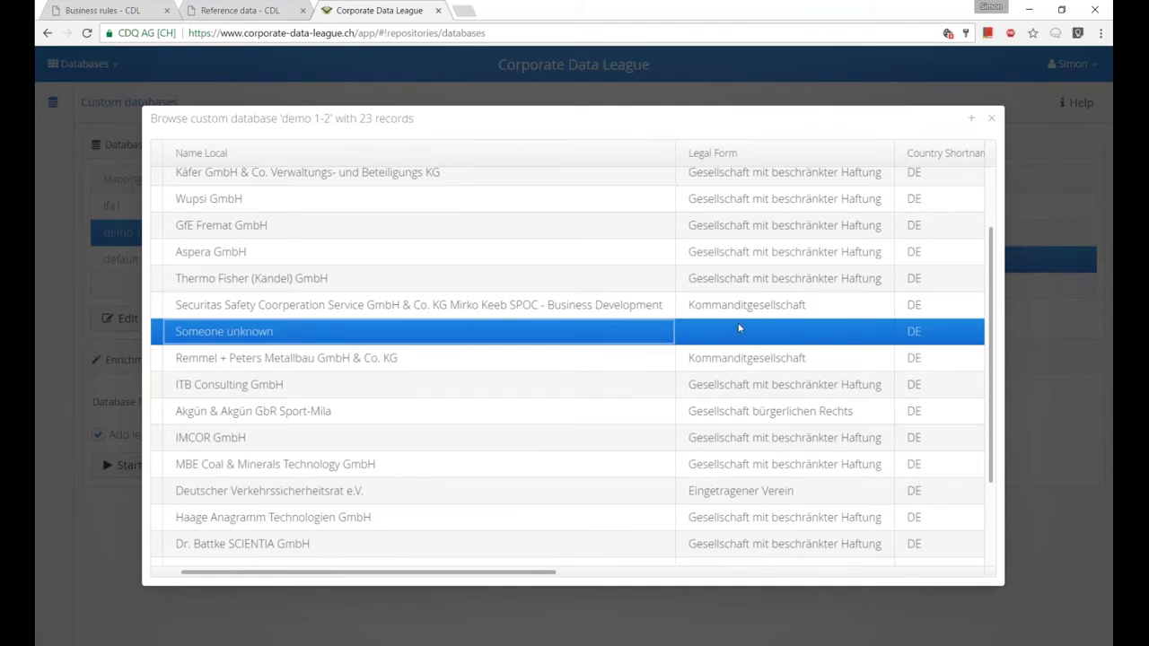
Step: Check that the Country Value column shows Germany, then close the record browser
{"action": "left_click_drag", "start_coordinate": [546, 572], "coordinate": [511, 548]}
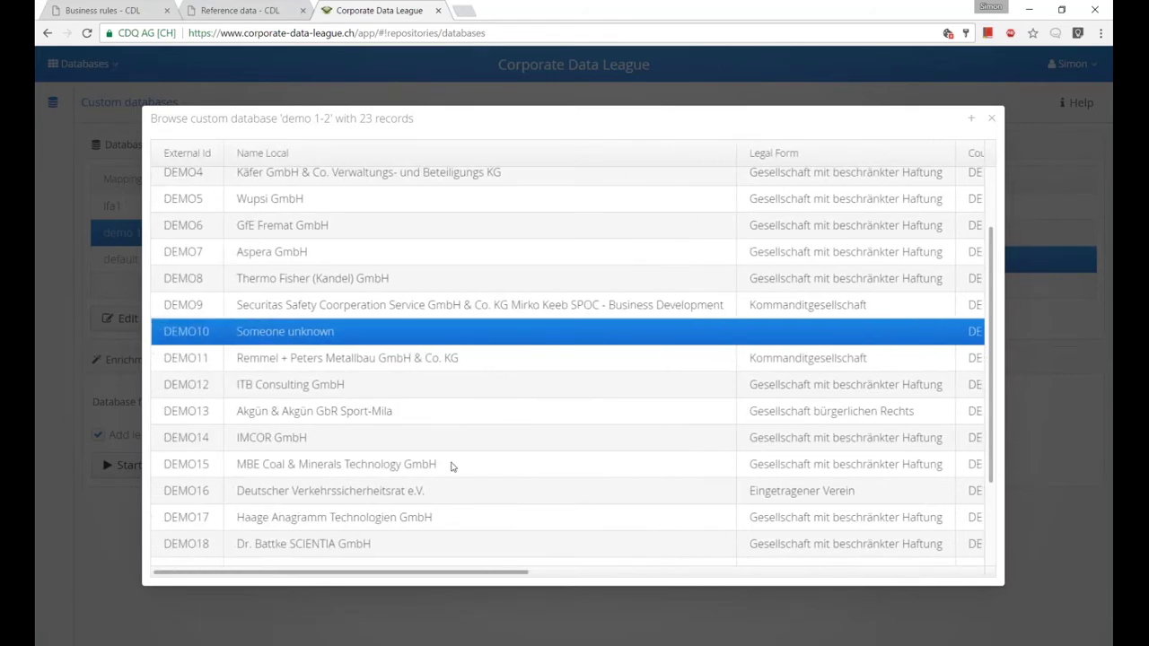
{"action": "scroll", "coordinate": [458, 465], "scroll_direction": "down", "scroll_amount": 1}
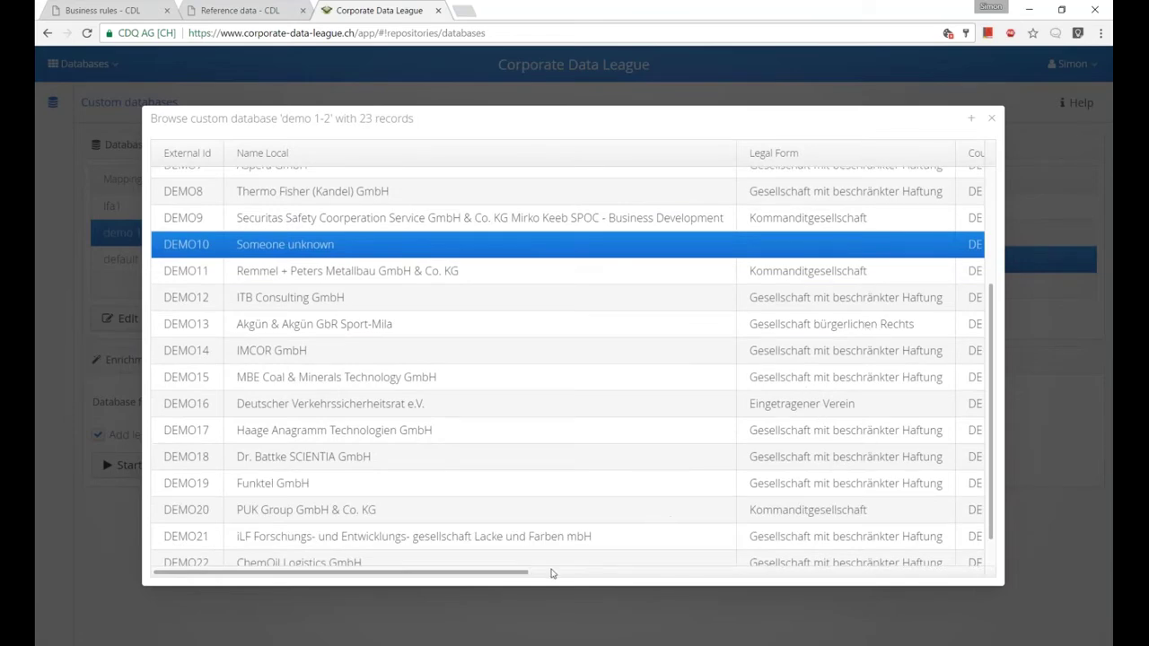
{"action": "left_click_drag", "start_coordinate": [526, 574], "coordinate": [985, 541]}
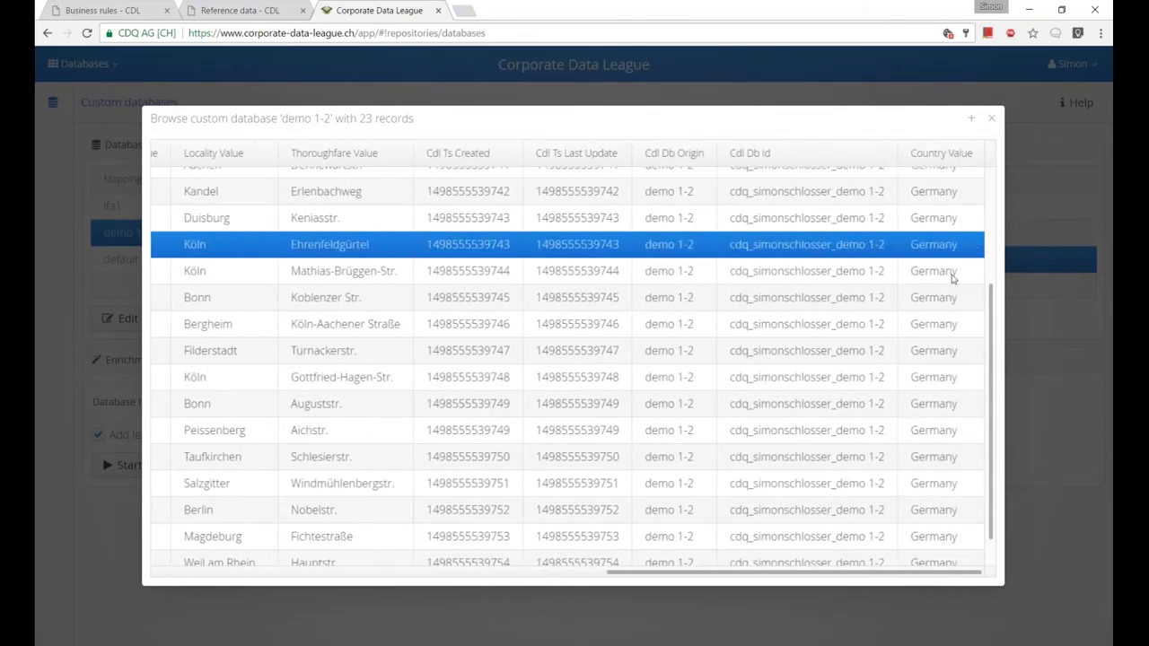
{"action": "scroll", "coordinate": [961, 316], "scroll_direction": "up", "scroll_amount": 3}
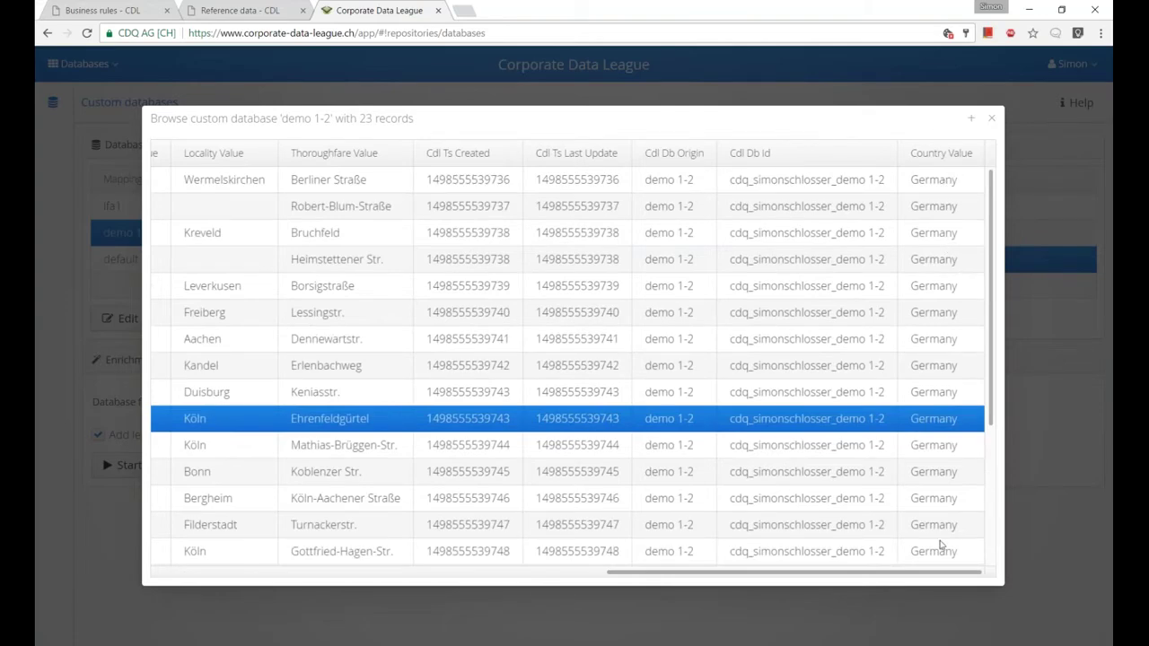
{"action": "left_click", "coordinate": [995, 122]}
Step: Run Data Validation on demo 1-2, which finds 5 warning and 1 error defects
{"action": "left_click", "coordinate": [81, 70]}
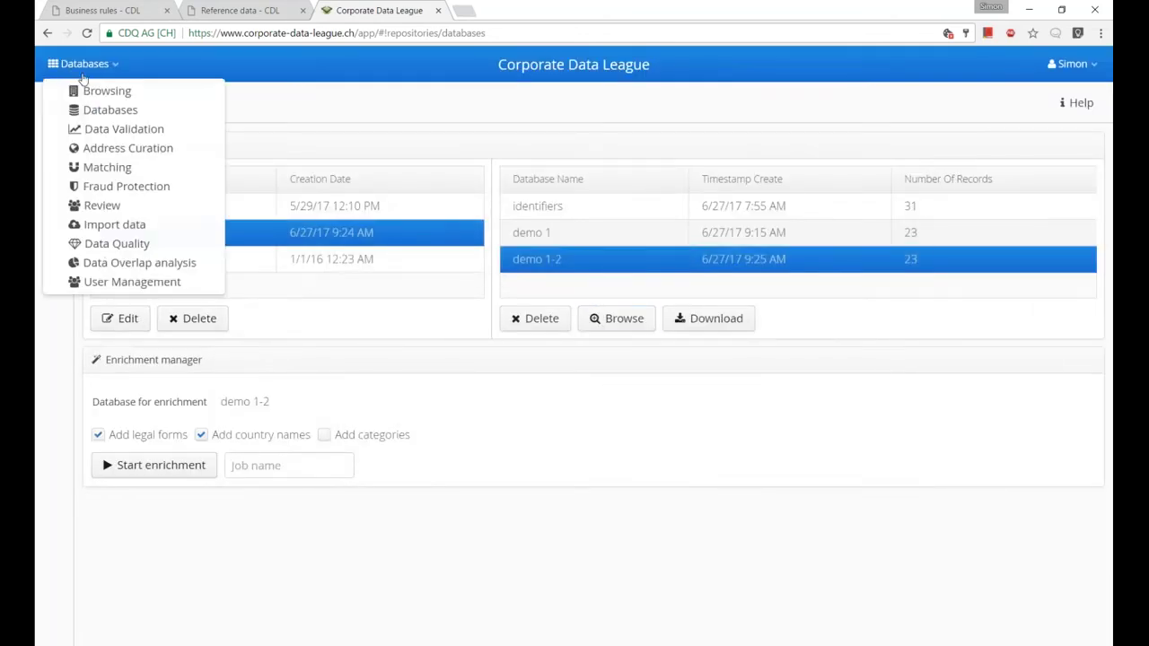
{"action": "left_click", "coordinate": [130, 129]}
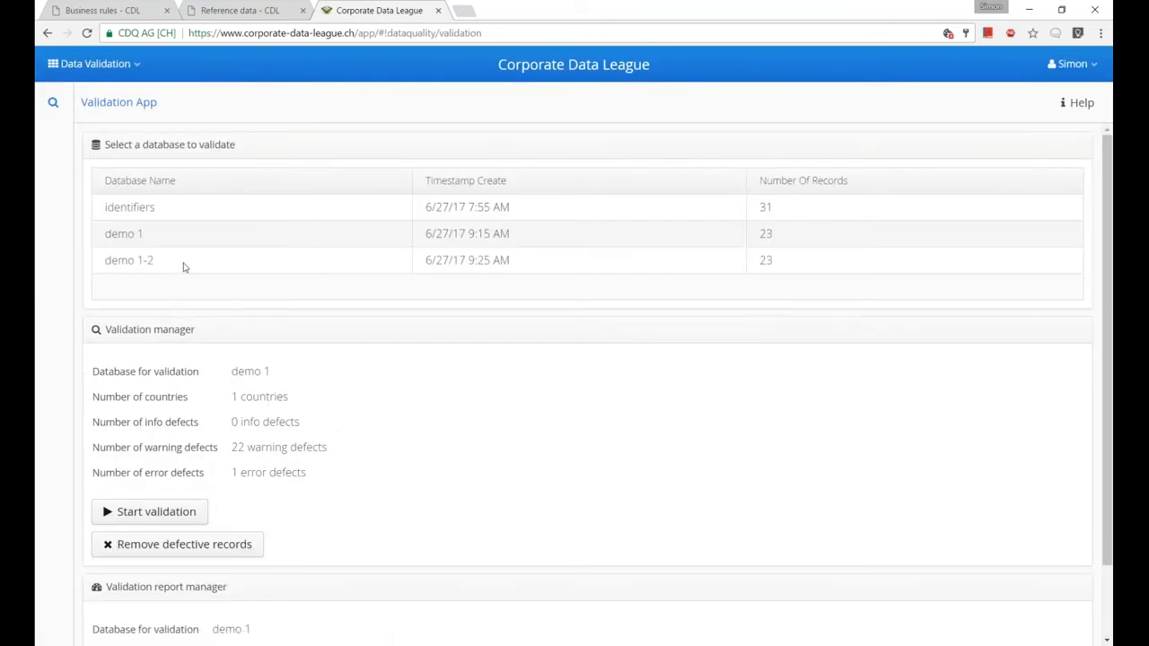
{"action": "left_click", "coordinate": [151, 266]}
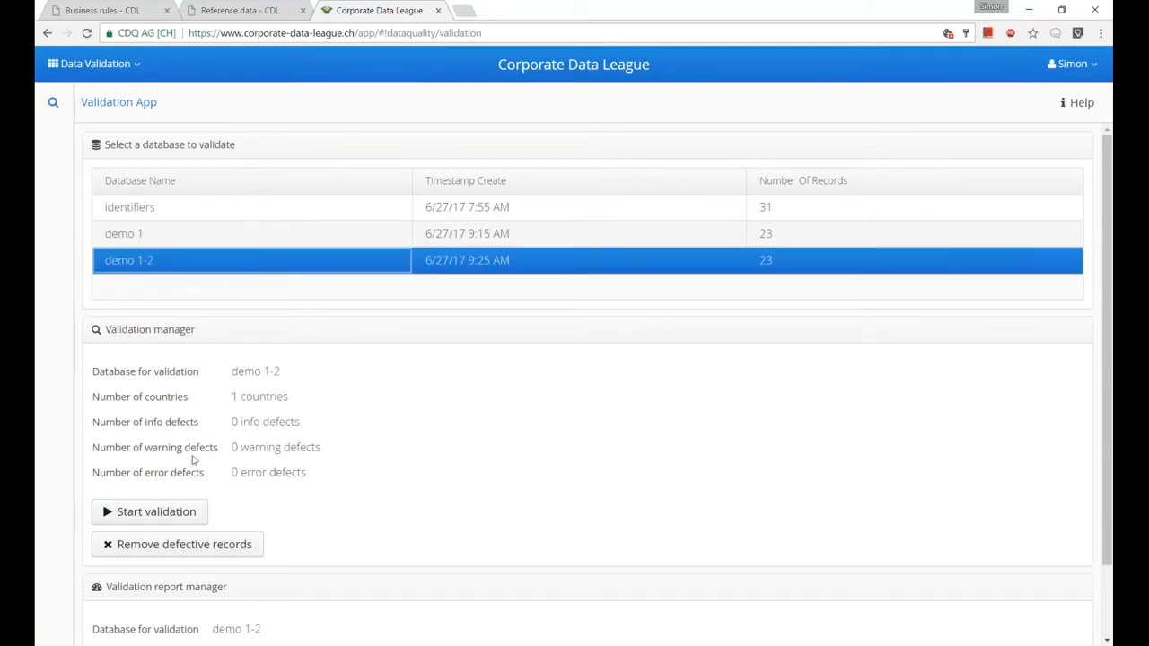
{"action": "left_click", "coordinate": [151, 513]}
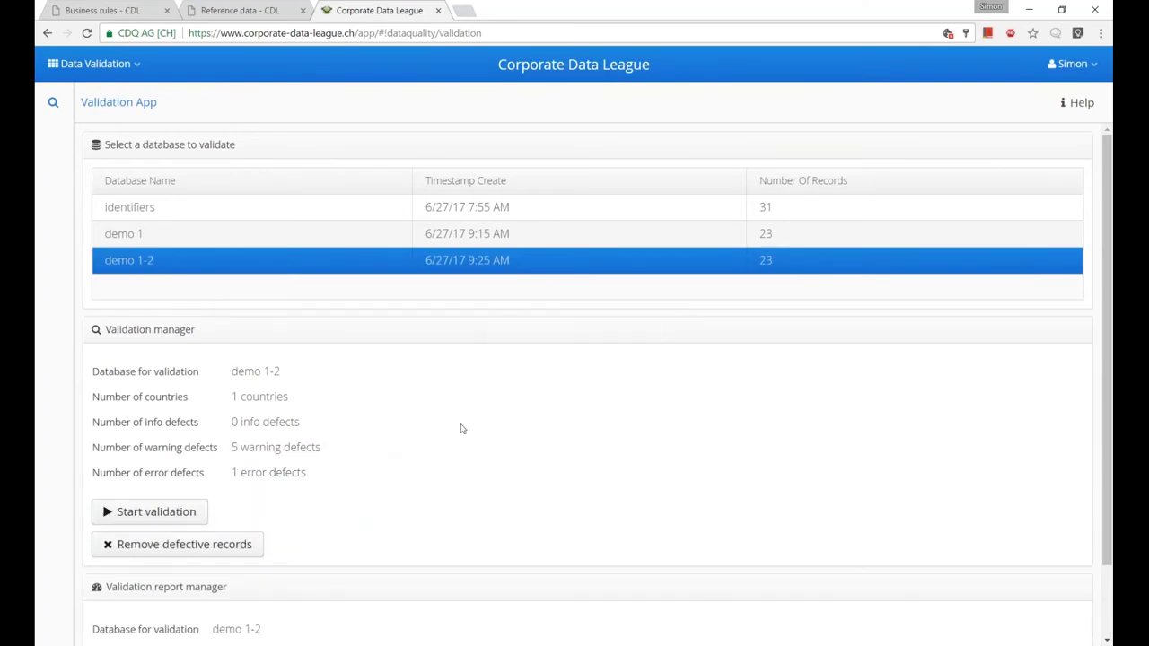
Step: Create the demo 1-2 validation report, download it, and open it in Excel
{"action": "scroll", "coordinate": [455, 453], "scroll_direction": "down", "scroll_amount": 1}
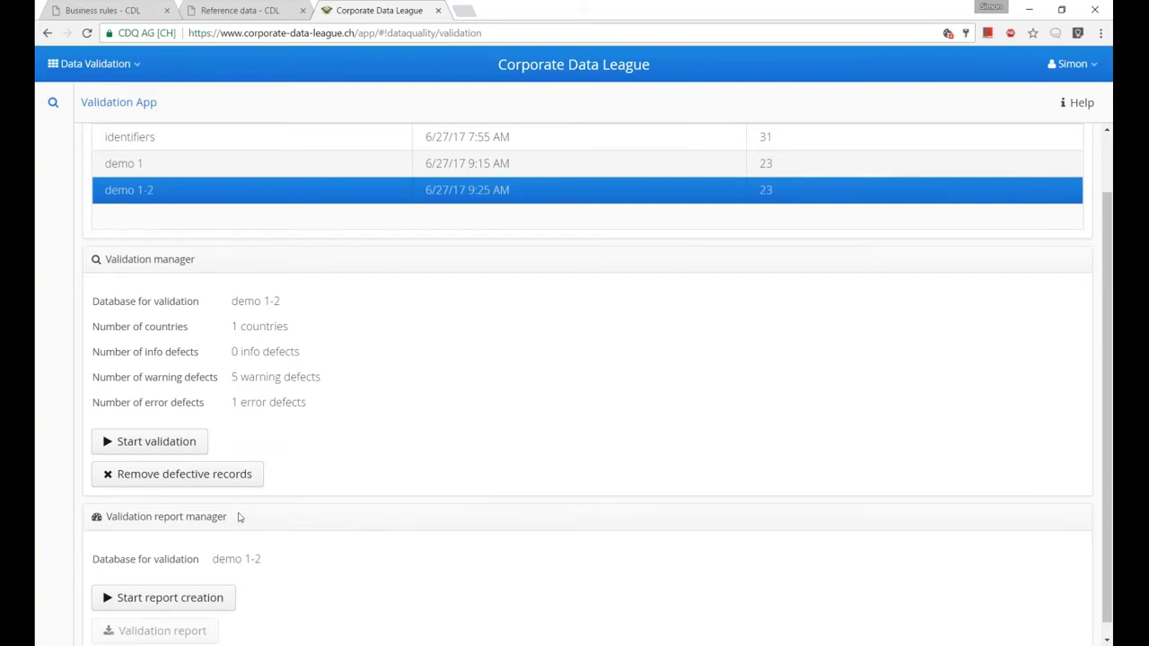
{"action": "scroll", "coordinate": [269, 548], "scroll_direction": "down", "scroll_amount": 1}
{"action": "left_click", "coordinate": [205, 584]}
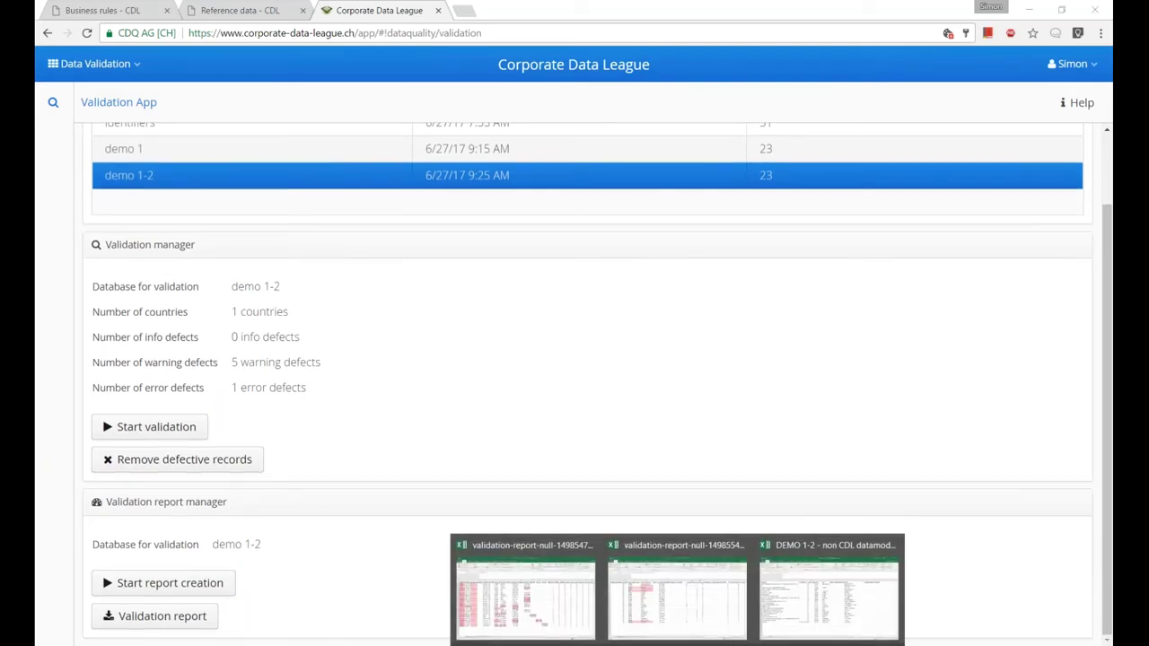
{"action": "left_click", "coordinate": [816, 615]}
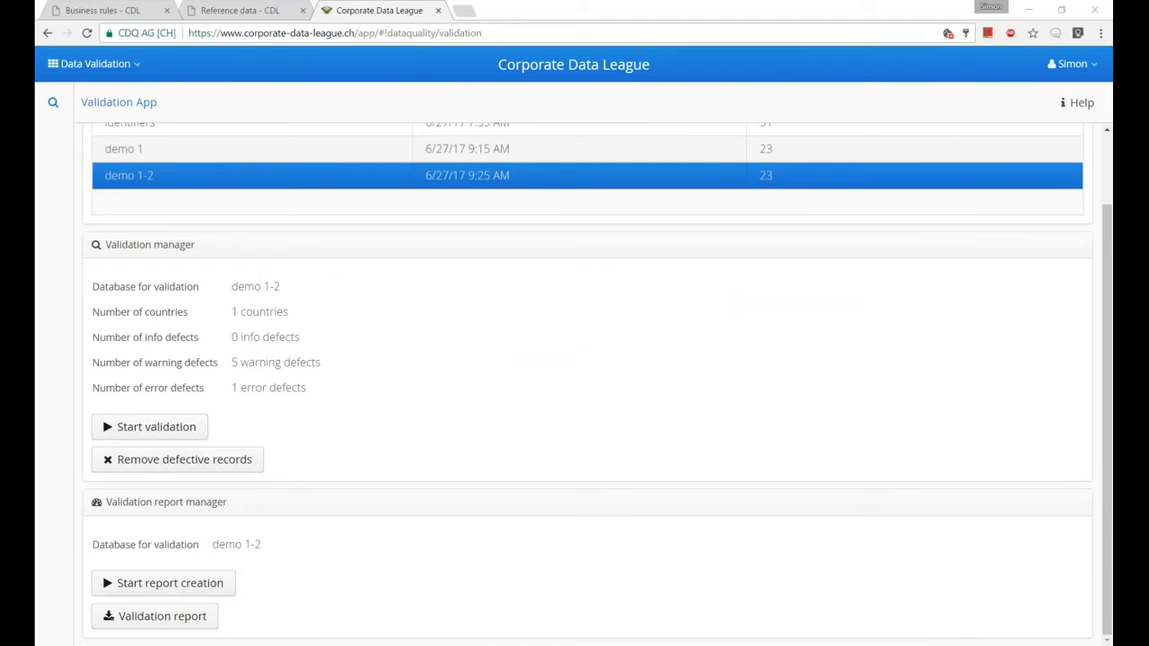
{"action": "left_click", "coordinate": [162, 618]}
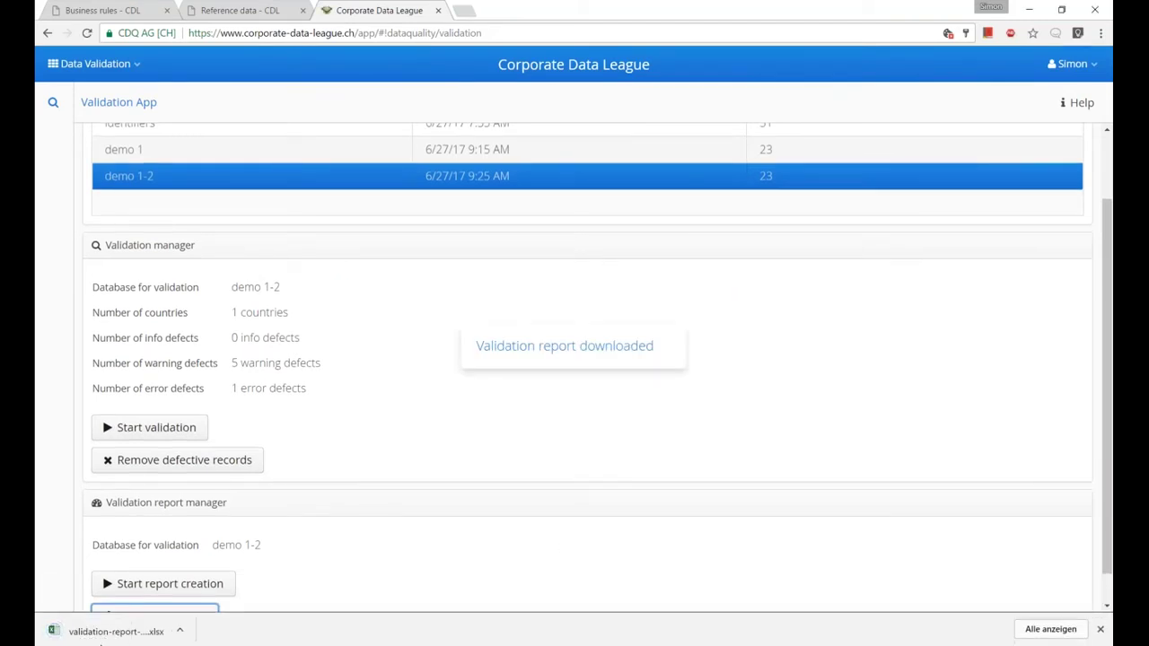
{"action": "left_click", "coordinate": [61, 630]}
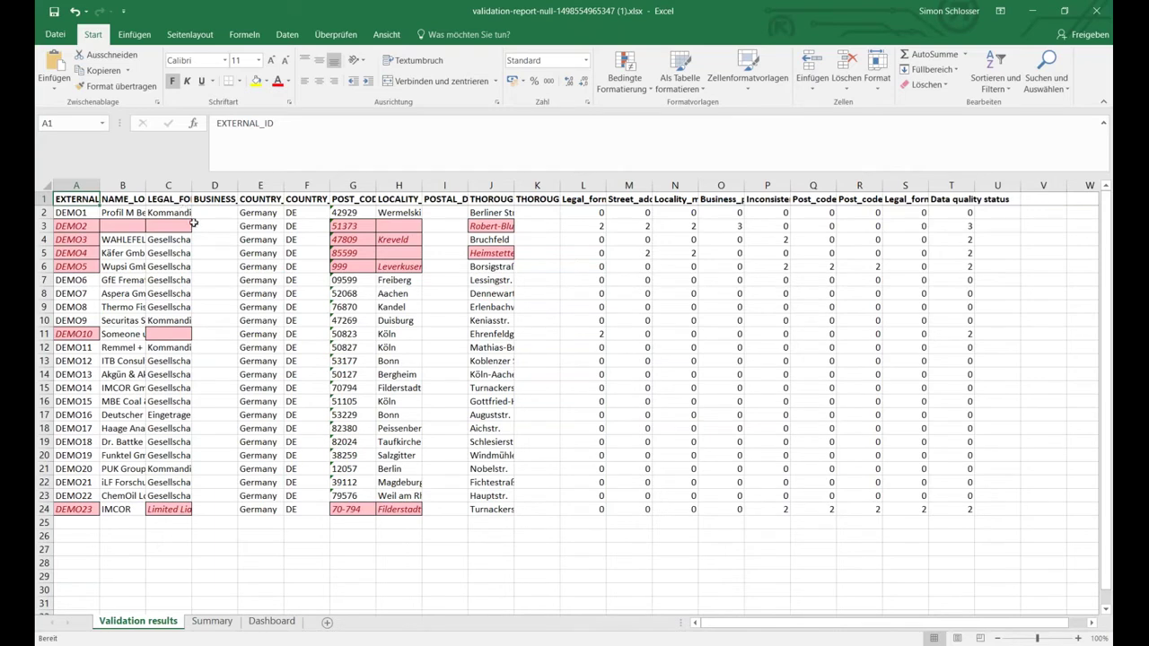
Step: Widen the LEGAL_FORM and name columns and inspect the DEMO2, DEMO10 and DEMO23 legal forms
{"action": "left_click_drag", "start_coordinate": [191, 186], "coordinate": [202, 186]}
{"action": "left_click_drag", "start_coordinate": [318, 207], "coordinate": [325, 206]}
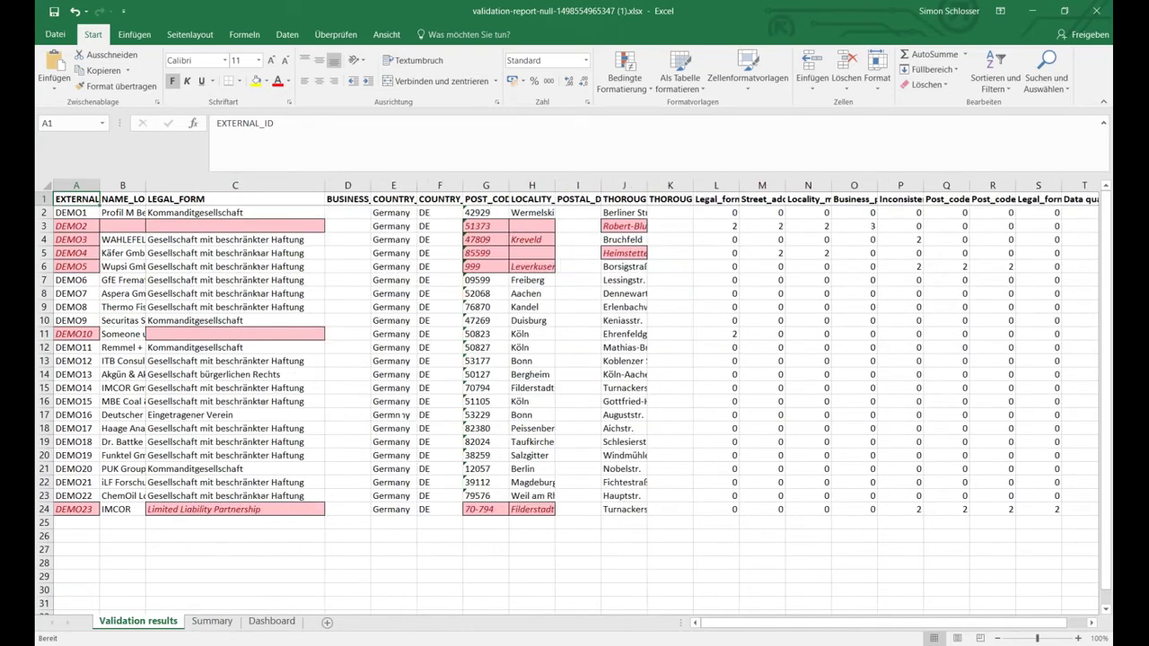
{"action": "left_click", "coordinate": [282, 228]}
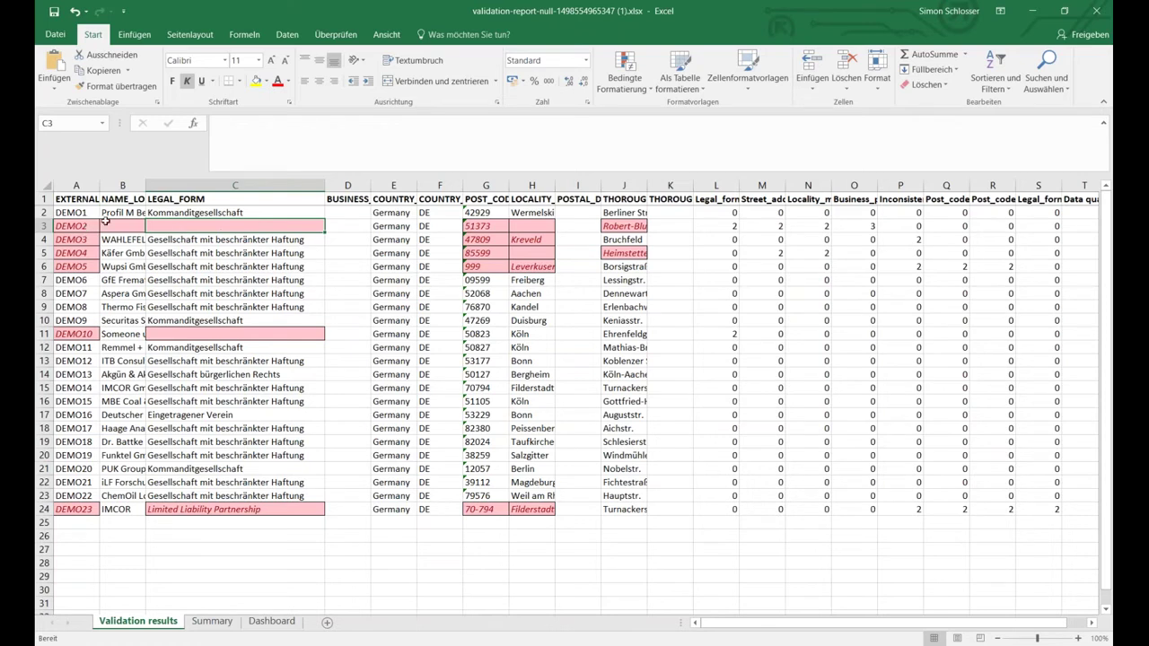
{"action": "left_click", "coordinate": [205, 329]}
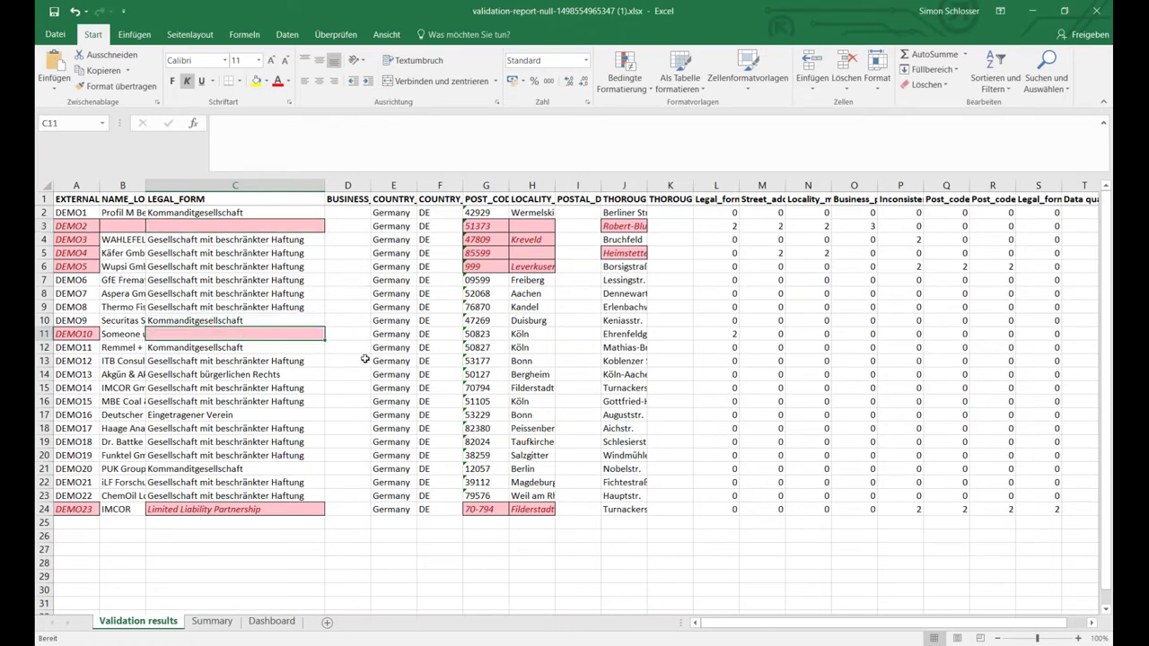
{"action": "left_click", "coordinate": [289, 512]}
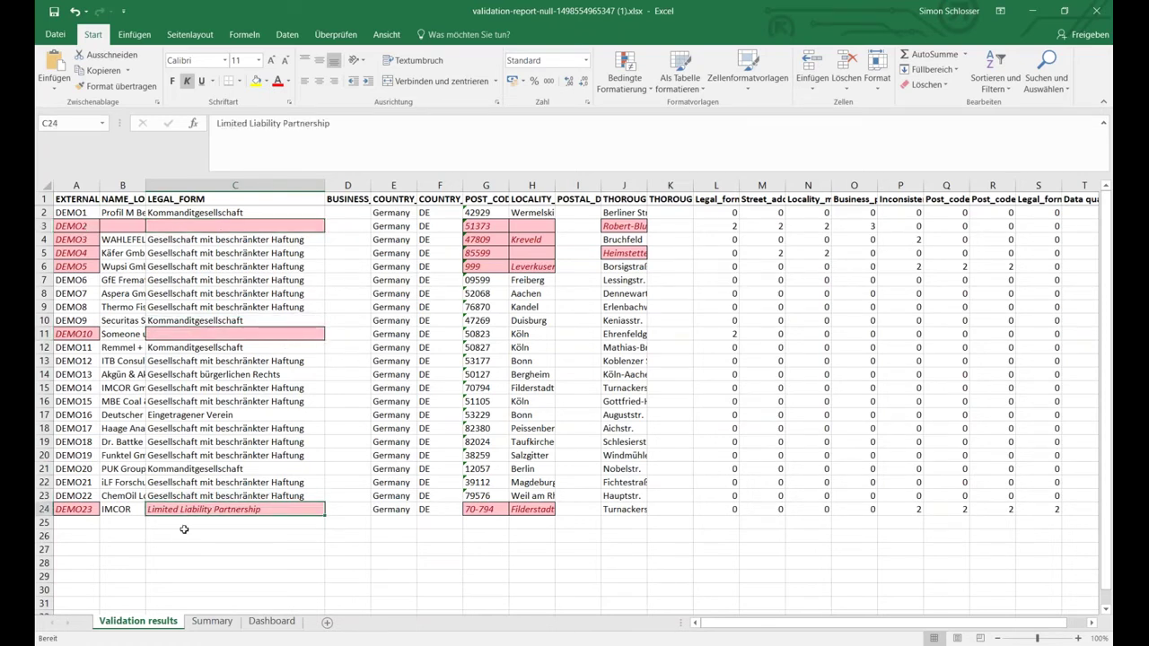
{"action": "left_click_drag", "start_coordinate": [146, 186], "coordinate": [255, 184]}
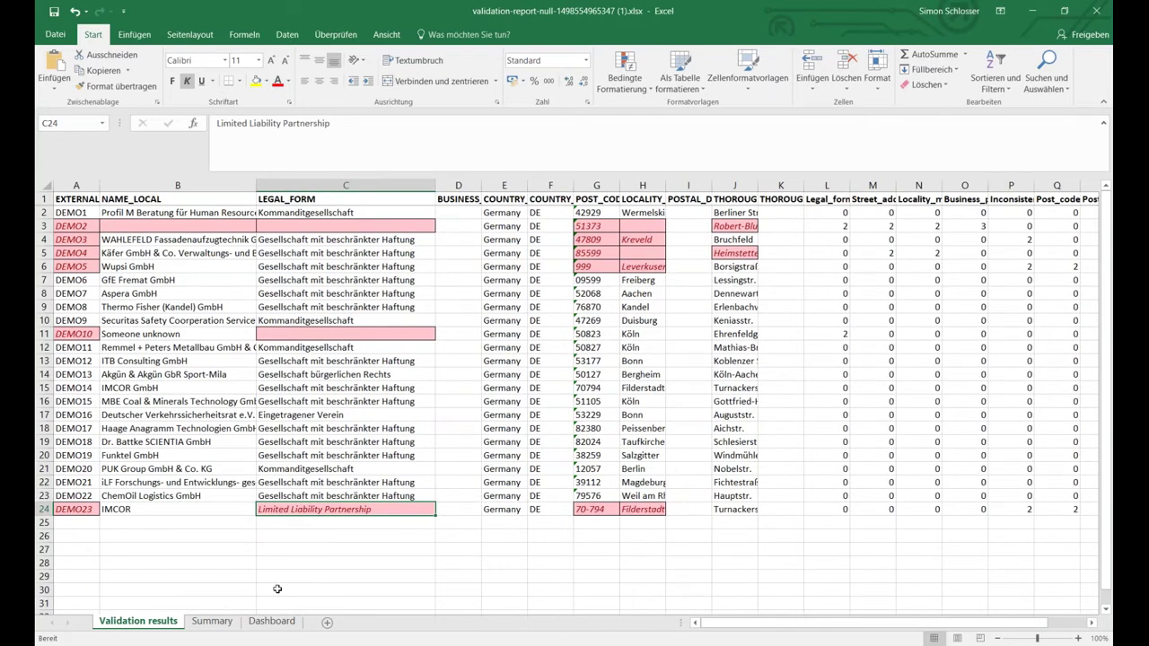
{"action": "key", "text": "alt+Tab"}
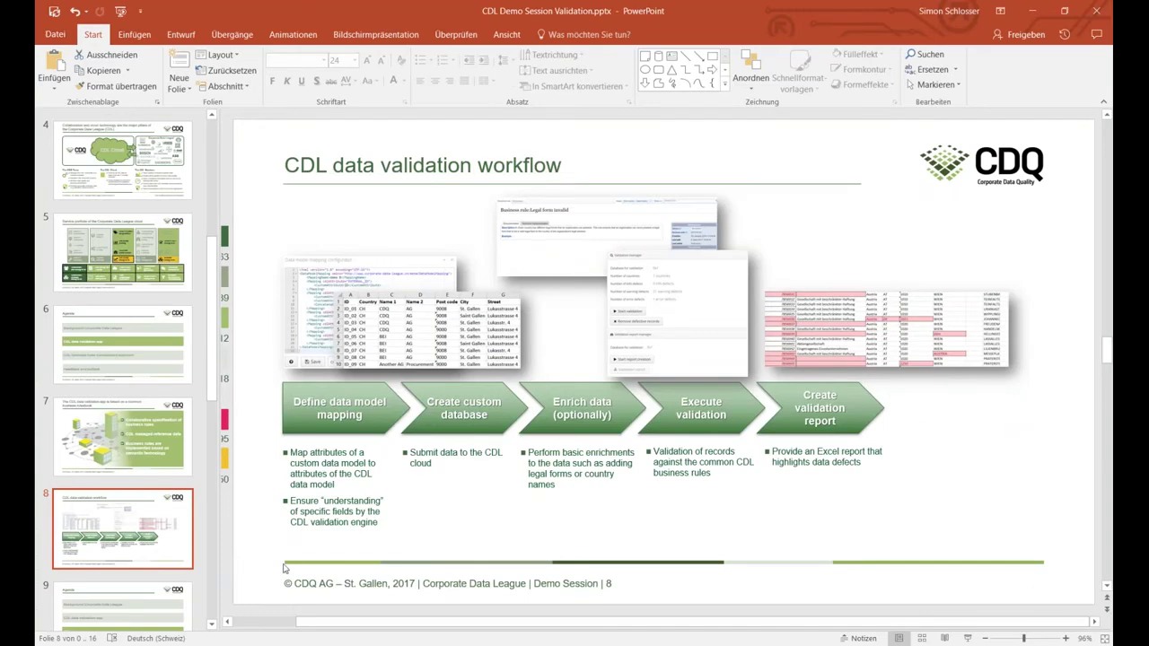
Step: Start the slide show from slide 8 and advance past Agenda to CDL Managed Reference Data
{"action": "left_click", "coordinate": [967, 637]}
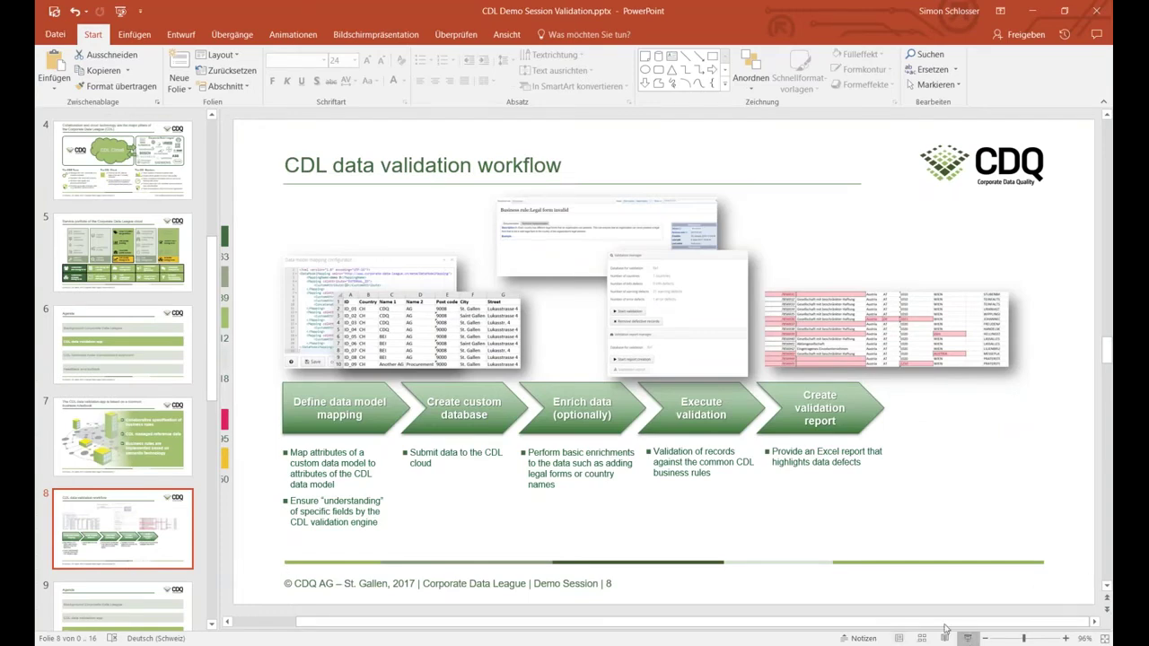
{"action": "left_click", "coordinate": [277, 366]}
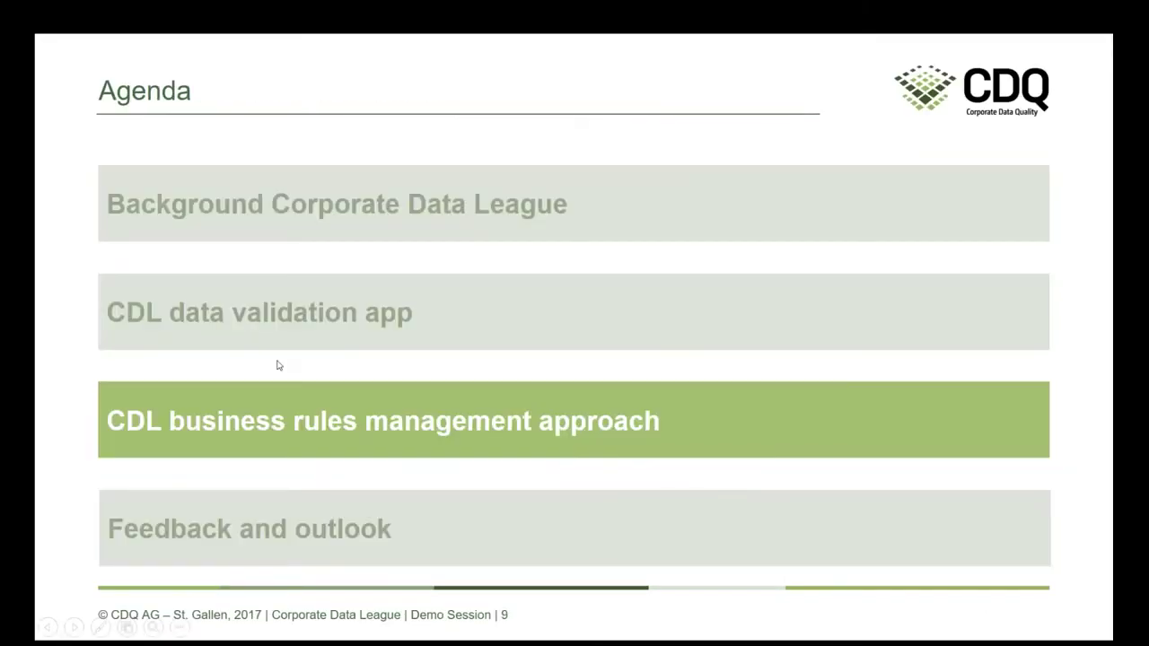
{"action": "left_click", "coordinate": [277, 365]}
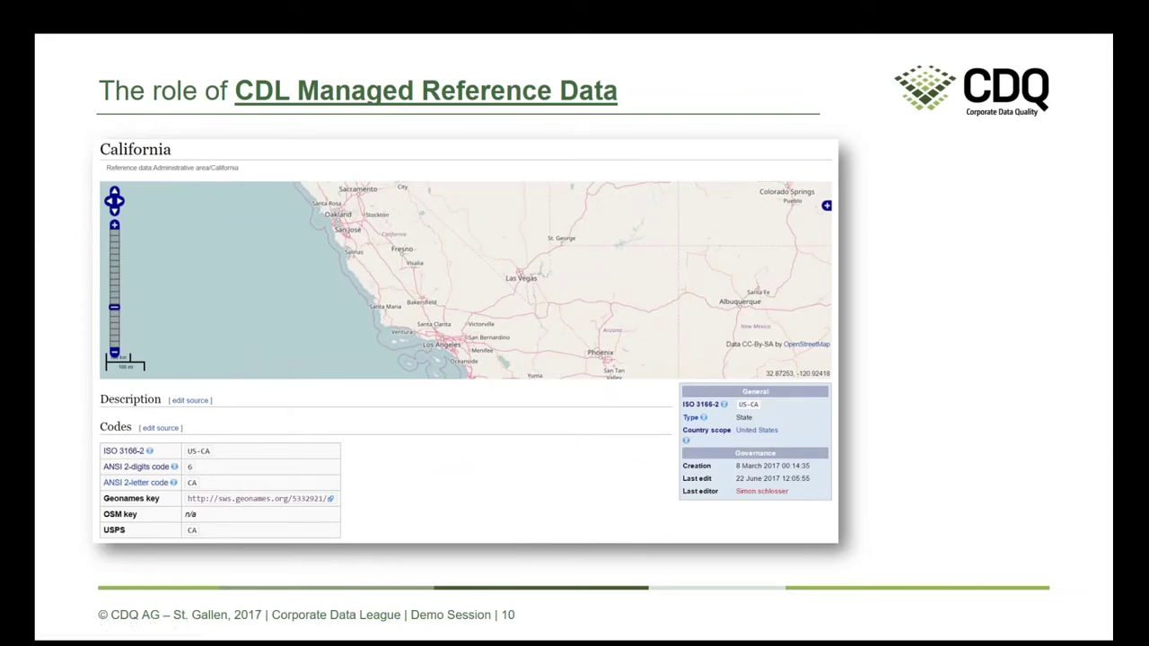
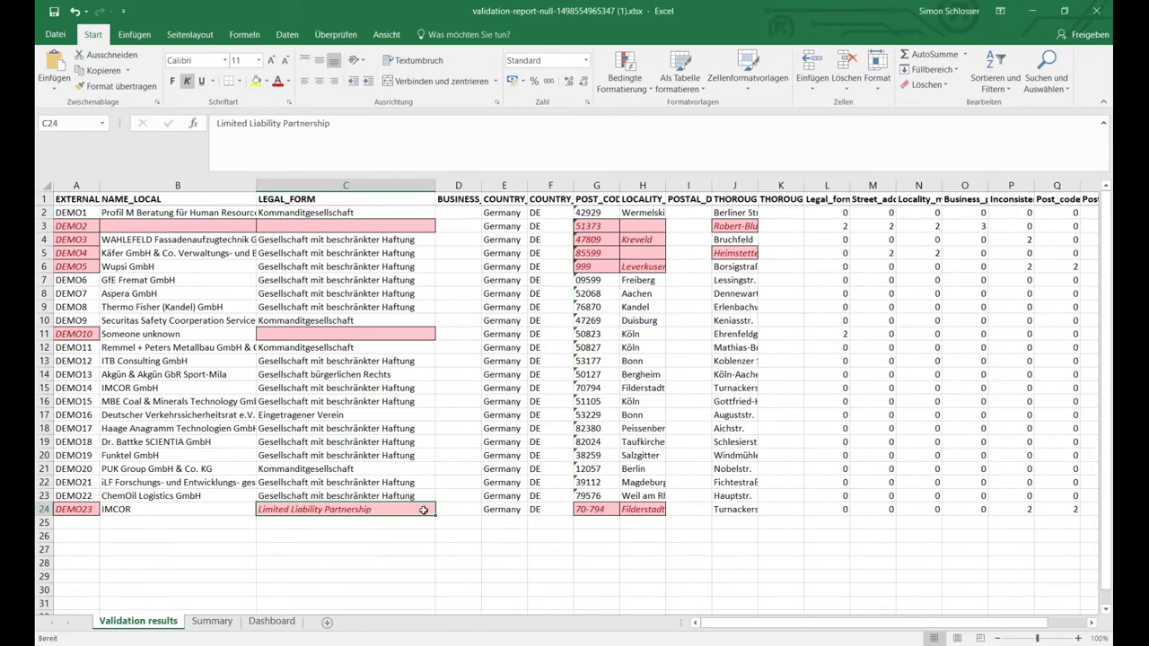
Step: Move to DEMO23's legal form score in S24 and widen column S to read the Legal_form_invalid header
{"action": "key", "text": "Right"}
{"action": "key", "text": "Right"}
{"action": "key", "text": "Right"}
{"action": "key", "text": "Right"}
{"action": "key", "text": "Right"}
{"action": "key", "text": "Right"}
{"action": "key", "text": "Right"}
{"action": "key", "text": "Right"}
{"action": "key", "text": "Right"}
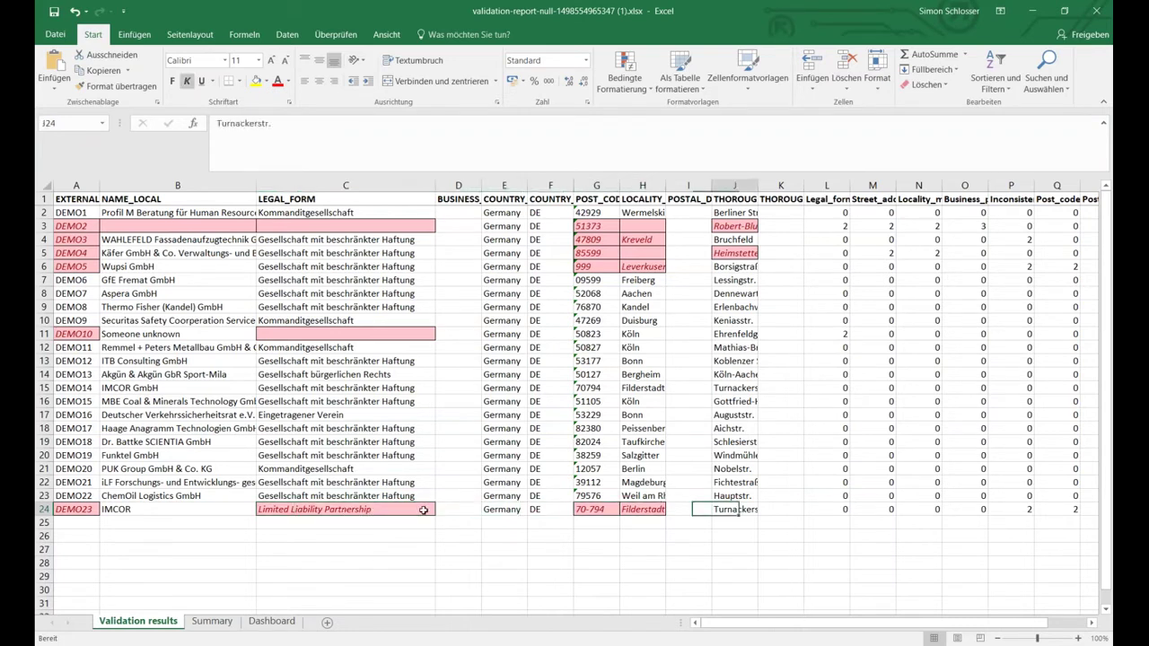
{"action": "key", "text": "Right"}
{"action": "key", "text": "Right"}
{"action": "key", "text": "Right"}
{"action": "key", "text": "Right"}
{"action": "key", "text": "Right"}
{"action": "key", "text": "Right"}
{"action": "key", "text": "Right"}
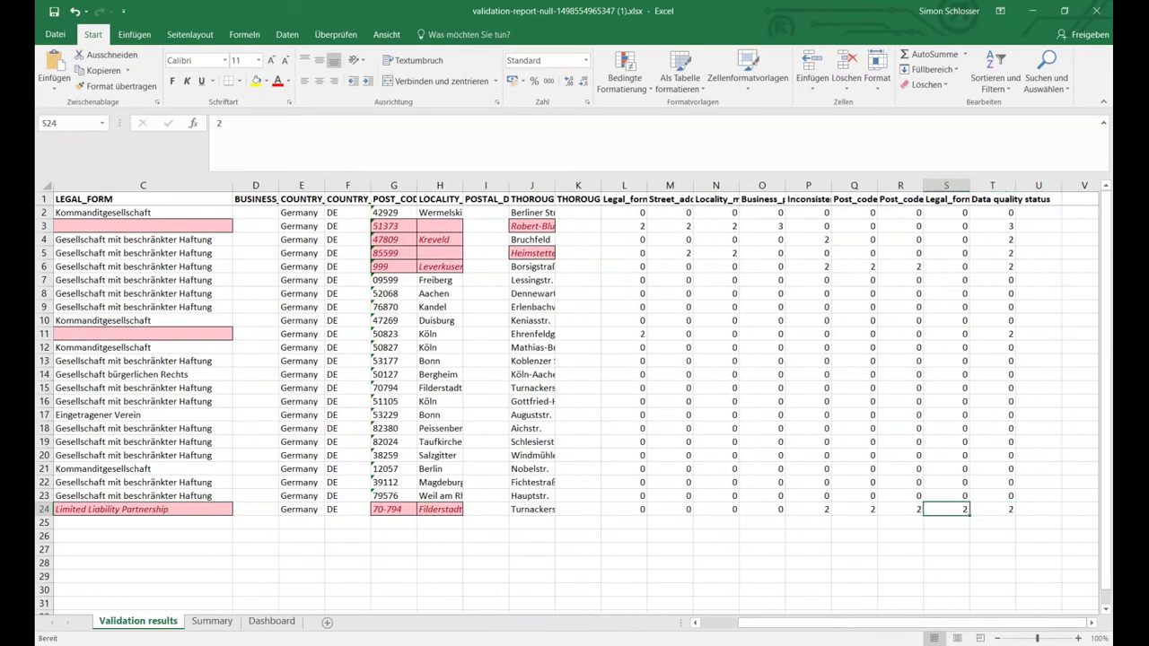
{"action": "left_click_drag", "start_coordinate": [970, 185], "coordinate": [1077, 185]}
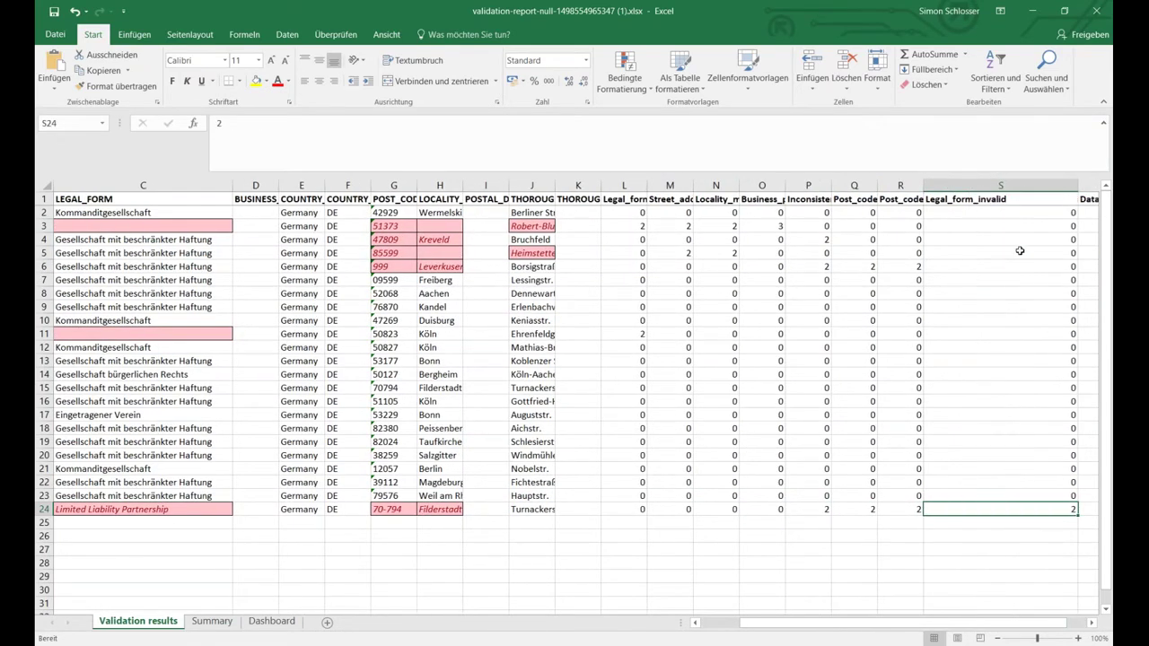
{"action": "left_click", "coordinate": [968, 202]}
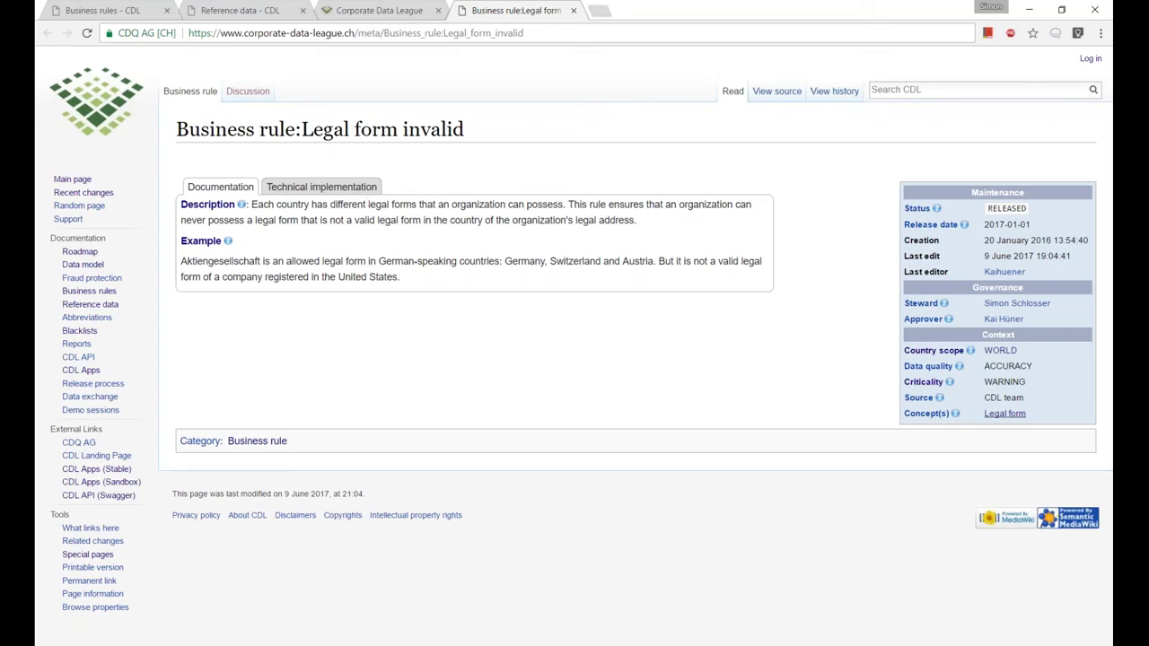
Step: Open the Legal form concept page from the rule's Concept(s) field
{"action": "left_click", "coordinate": [958, 414]}
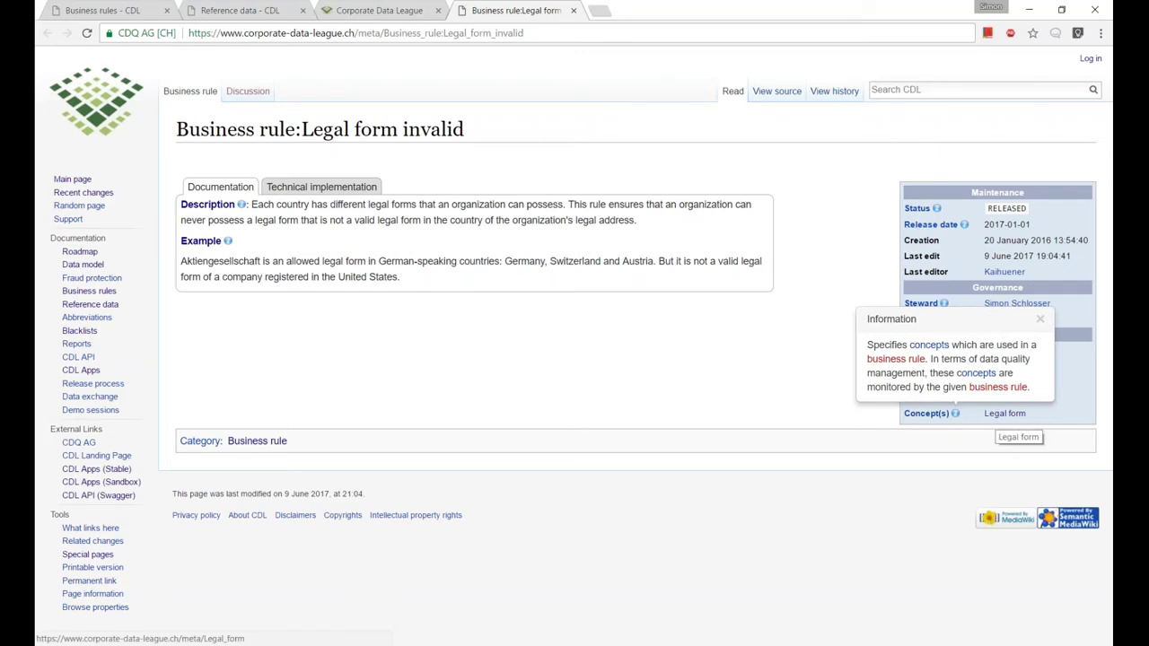
{"action": "left_click", "coordinate": [1040, 320]}
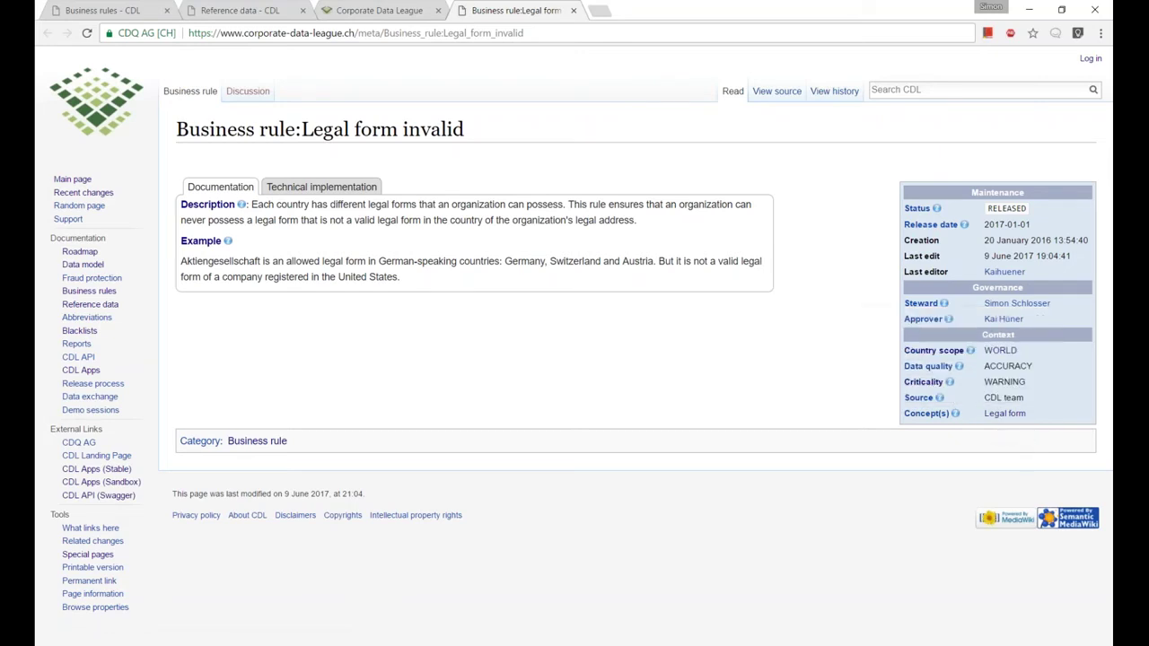
{"action": "left_click", "coordinate": [1005, 415]}
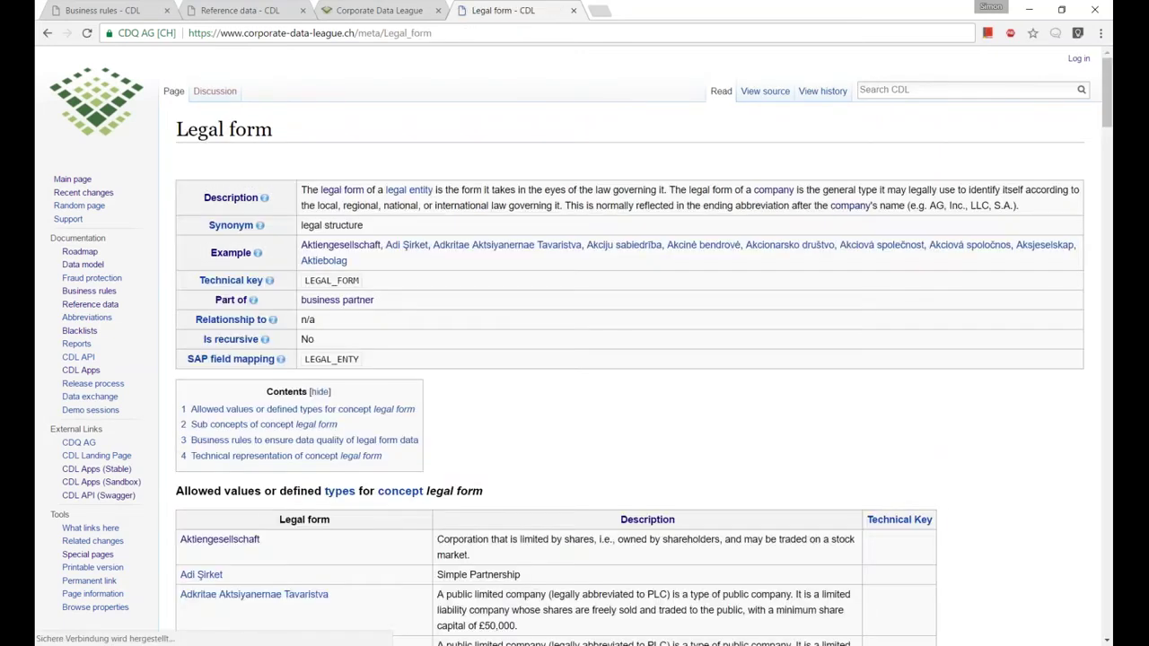
Step: Scroll the allowed legal forms and open the Aktiengesellschaft reference data page
{"action": "scroll", "coordinate": [538, 392], "scroll_direction": "down", "scroll_amount": 2}
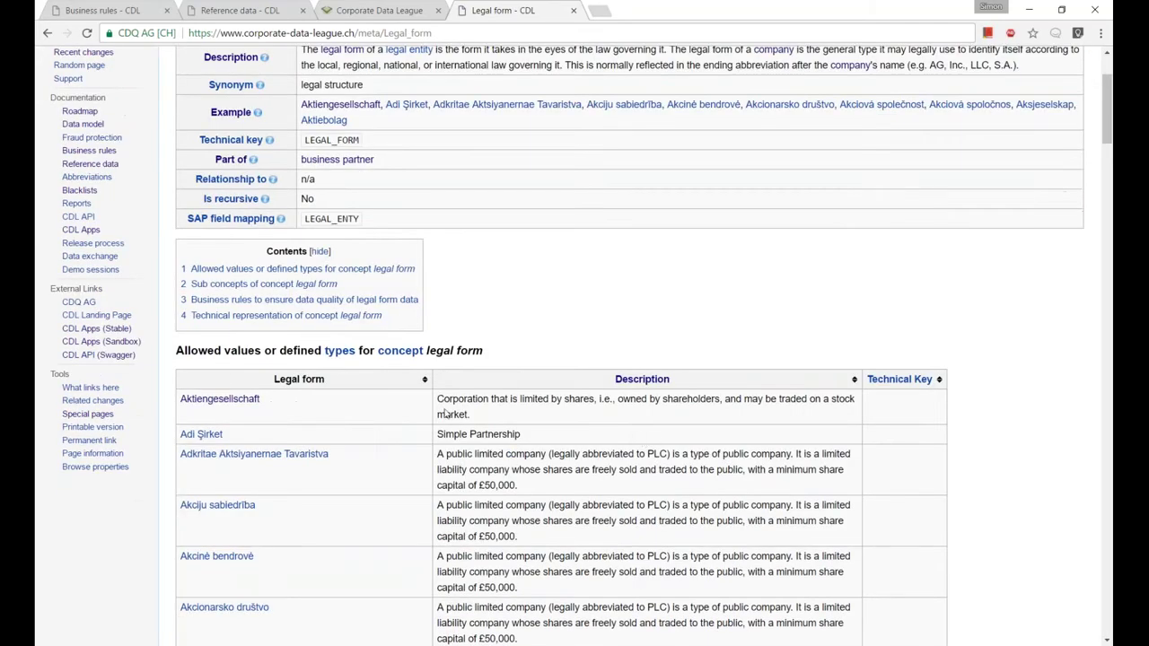
{"action": "scroll", "coordinate": [459, 284], "scroll_direction": "up", "scroll_amount": 2}
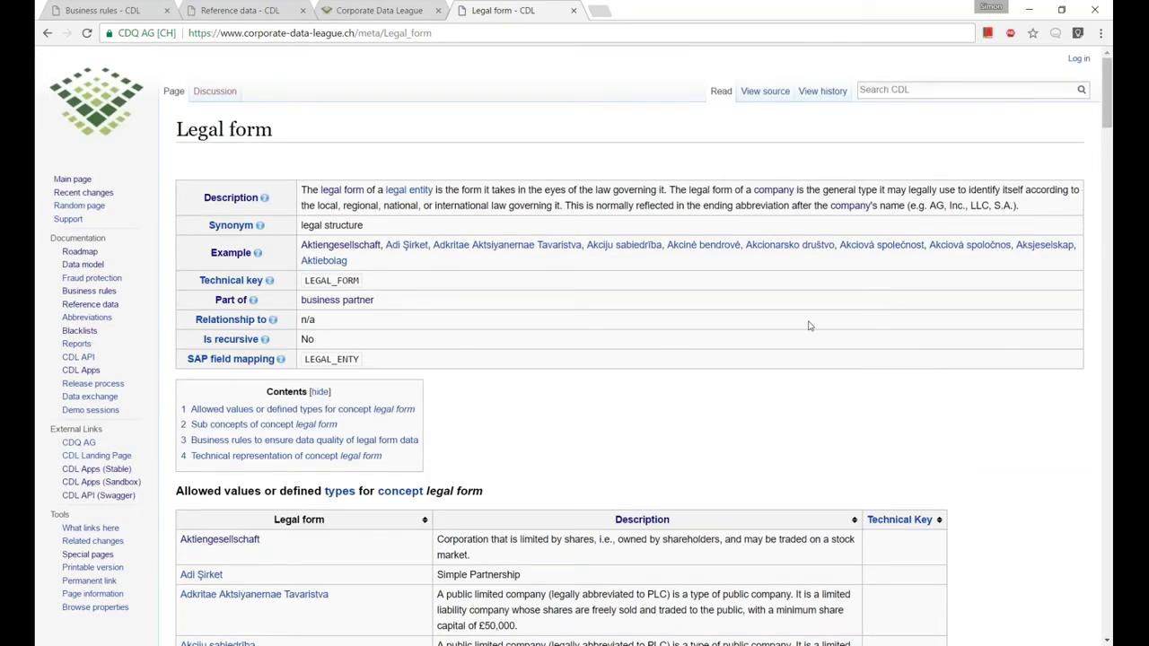
{"action": "scroll", "coordinate": [627, 369], "scroll_direction": "down", "scroll_amount": 1}
{"action": "scroll", "coordinate": [628, 367], "scroll_direction": "down", "scroll_amount": 2}
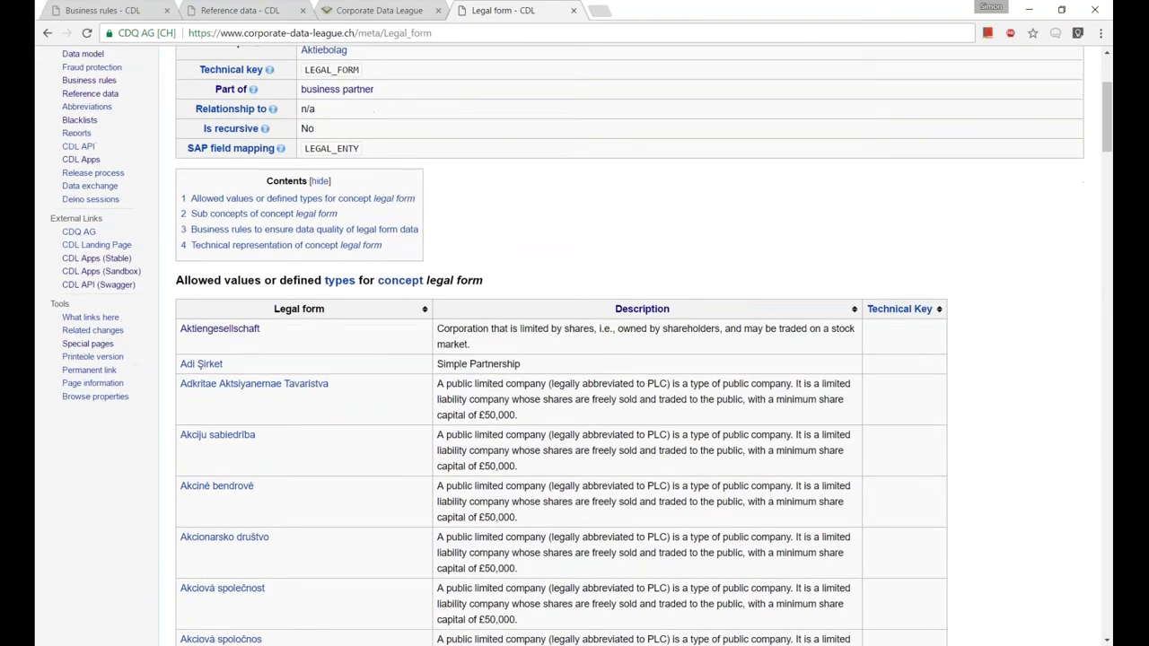
{"action": "scroll", "coordinate": [628, 367], "scroll_direction": "down", "scroll_amount": 1}
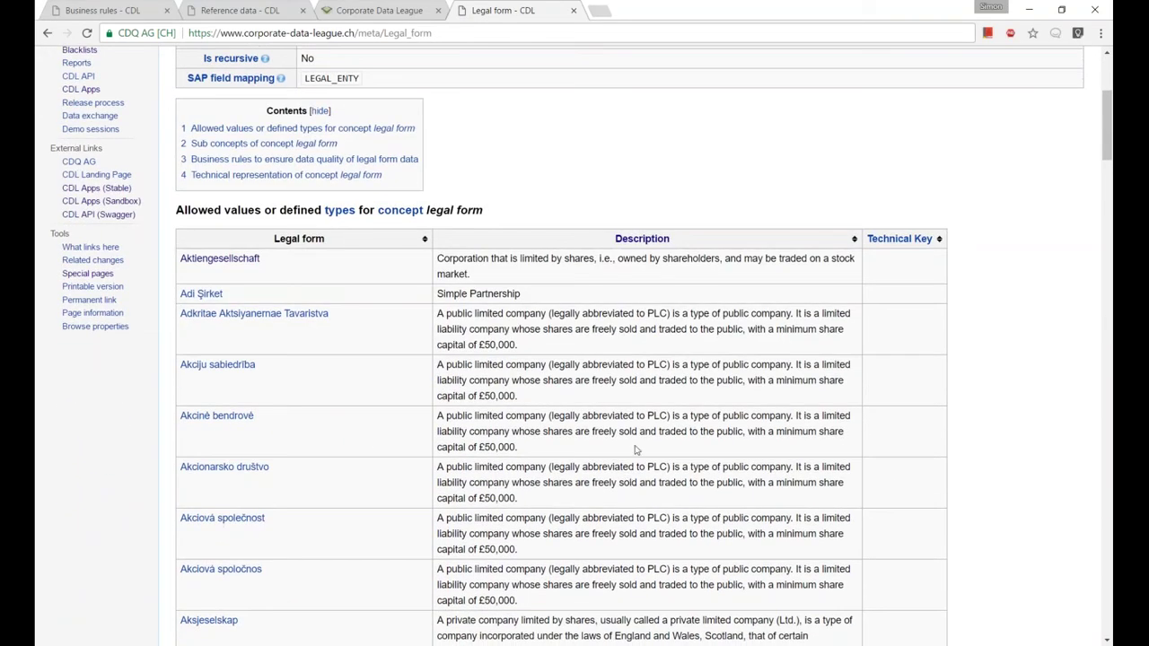
{"action": "left_click", "coordinate": [225, 262]}
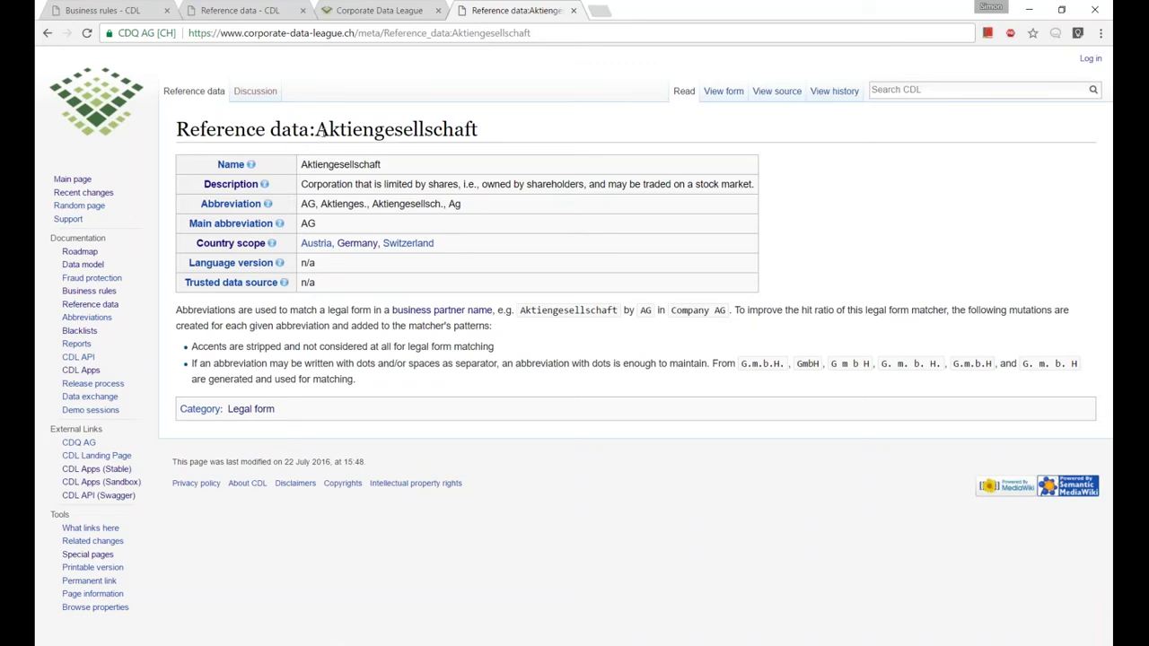
Step: Open Germany's country page and scroll through its table of valid legal forms
{"action": "left_click", "coordinate": [272, 243]}
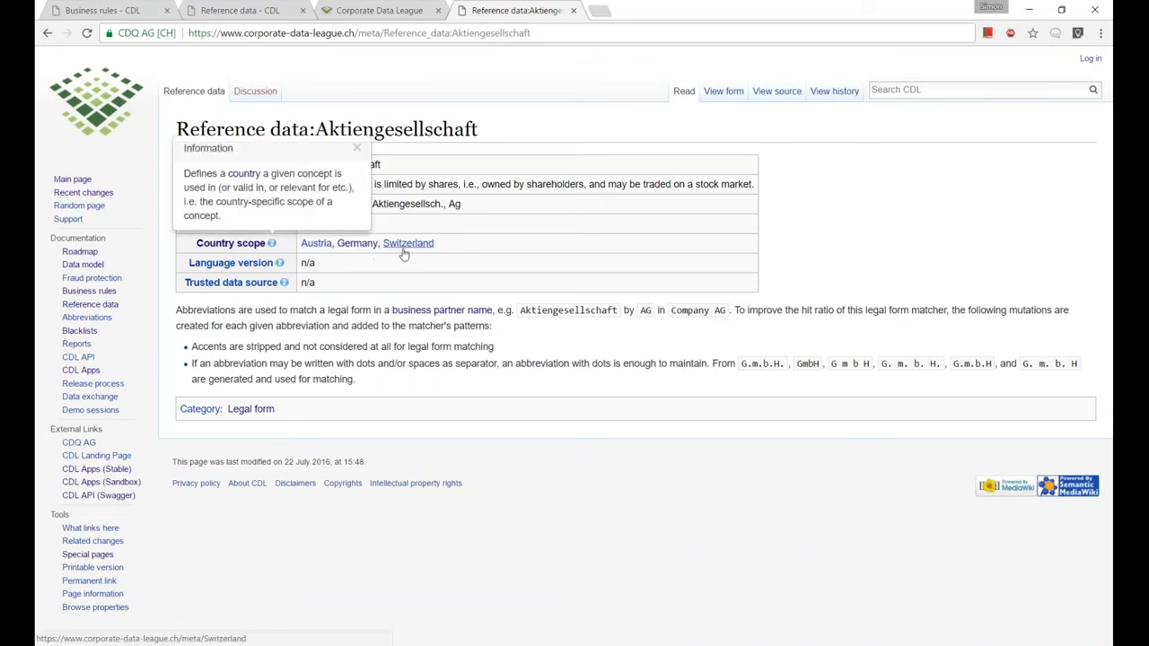
{"action": "left_click", "coordinate": [357, 244]}
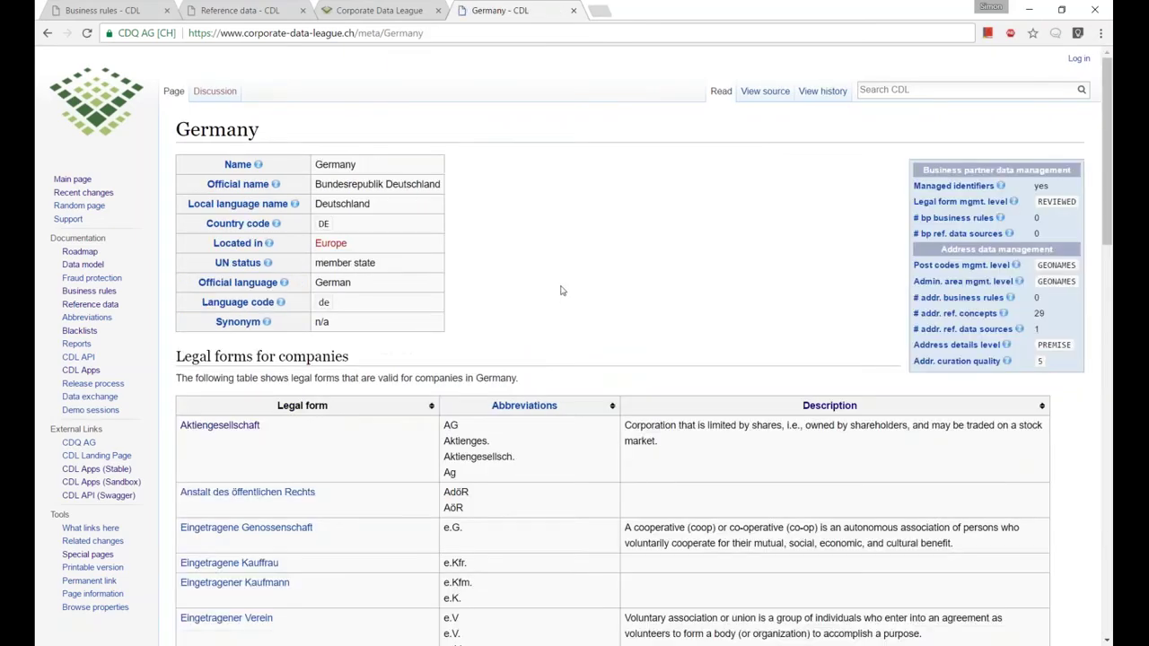
{"action": "scroll", "coordinate": [577, 305], "scroll_direction": "down", "scroll_amount": 2}
{"action": "scroll", "coordinate": [578, 305], "scroll_direction": "down", "scroll_amount": 1}
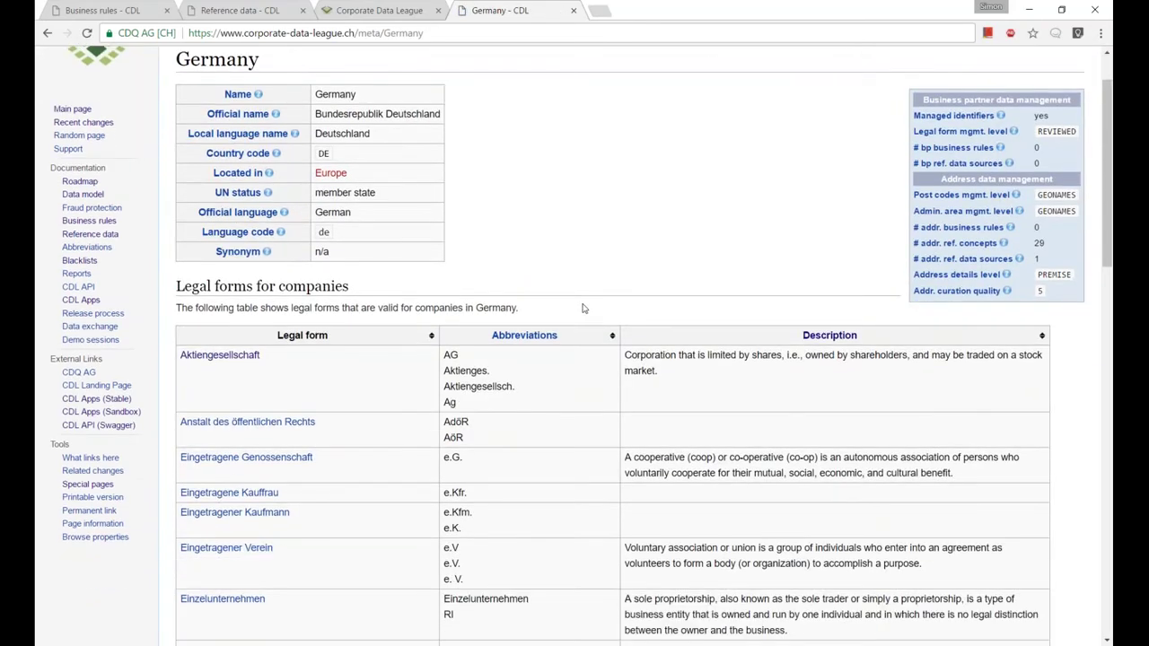
{"action": "scroll", "coordinate": [582, 308], "scroll_direction": "down", "scroll_amount": 2}
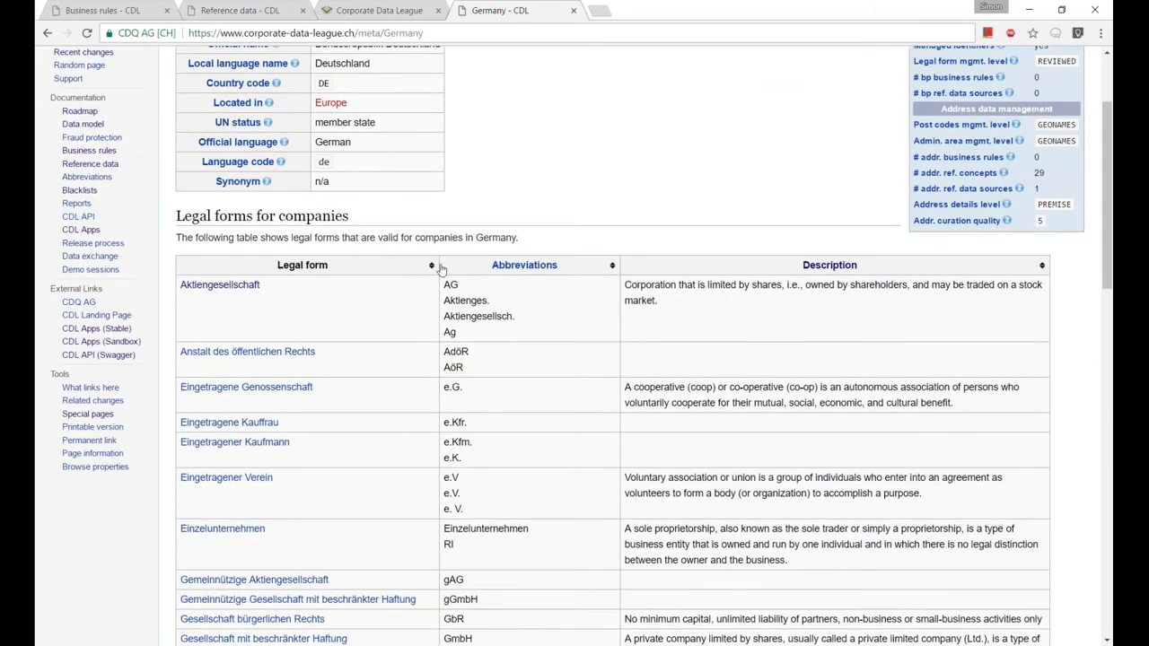
{"action": "scroll", "coordinate": [441, 269], "scroll_direction": "down", "scroll_amount": 8}
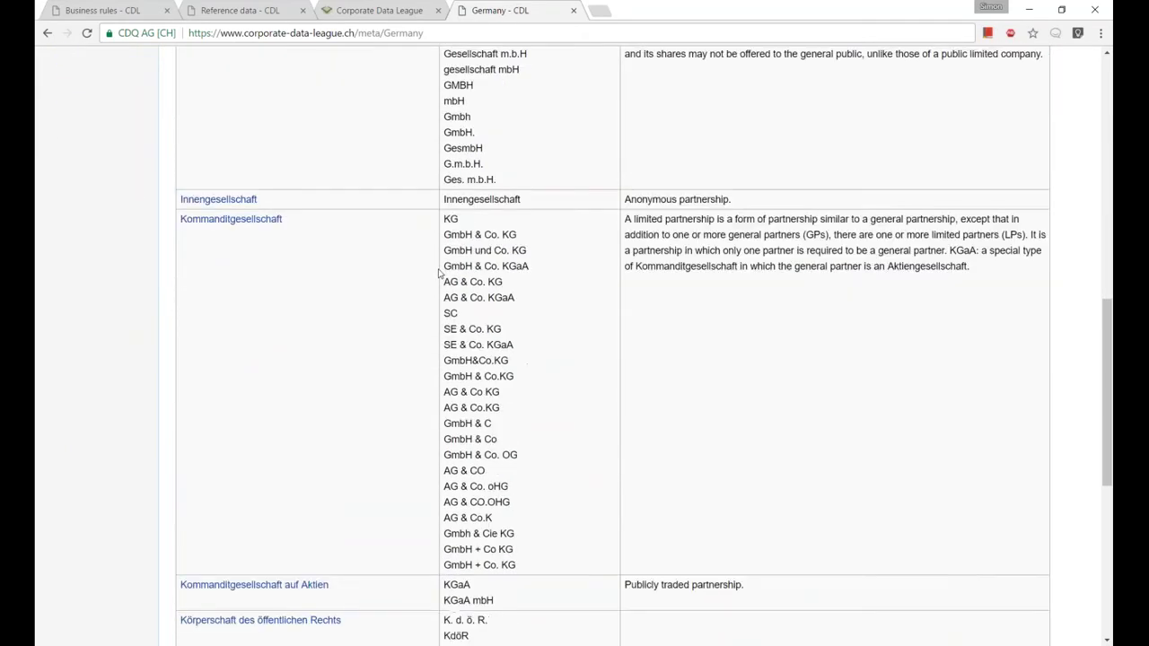
{"action": "scroll", "coordinate": [440, 274], "scroll_direction": "down", "scroll_amount": 6}
{"action": "scroll", "coordinate": [446, 306], "scroll_direction": "up", "scroll_amount": 2}
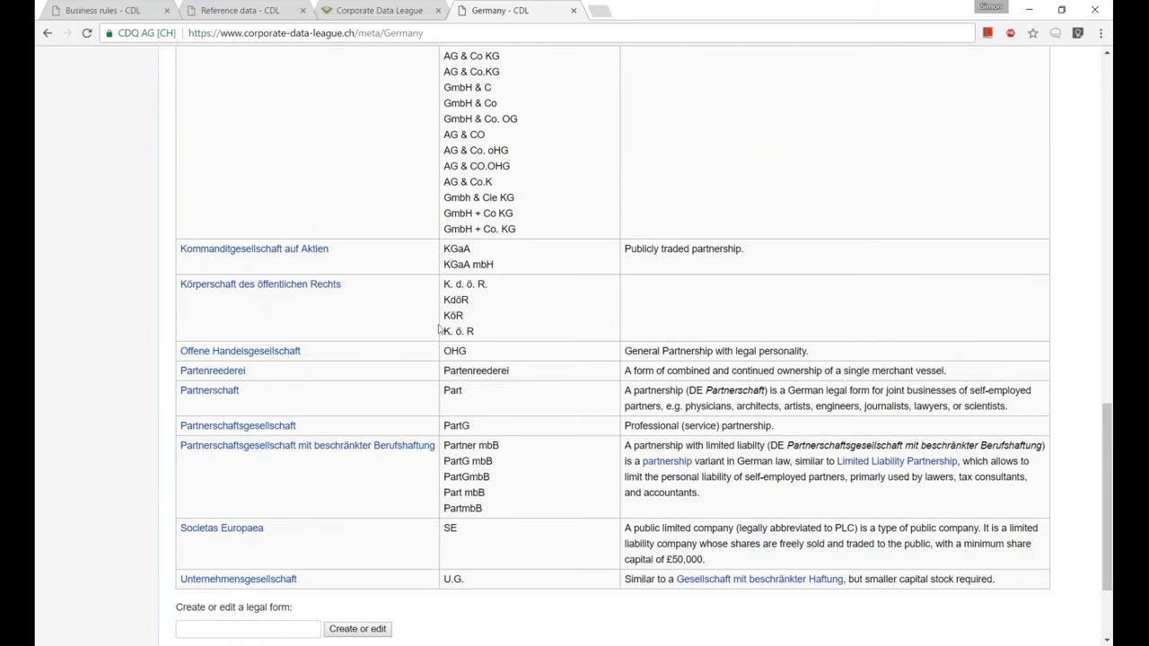
{"action": "scroll", "coordinate": [522, 341], "scroll_direction": "up", "scroll_amount": 3}
{"action": "scroll", "coordinate": [536, 351], "scroll_direction": "up", "scroll_amount": 11}
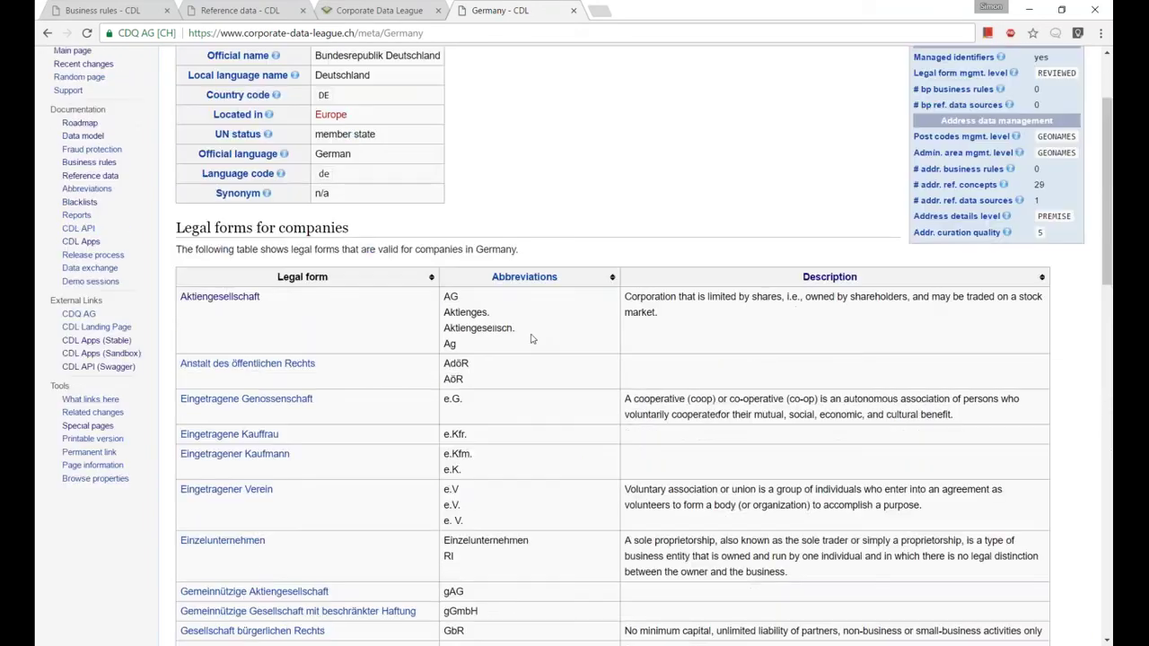
{"action": "scroll", "coordinate": [539, 346], "scroll_direction": "up", "scroll_amount": 2}
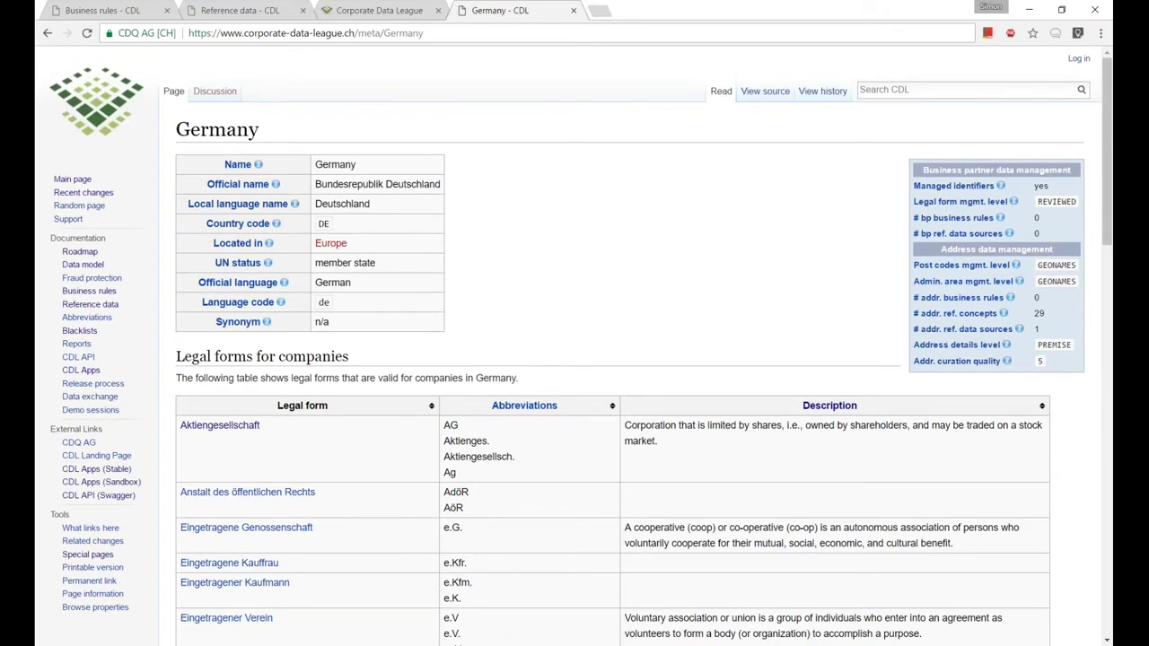
Step: Glance at the Excel report, review Germany's legal forms again, then close the Germany tab
{"action": "mouse_move", "coordinate": [678, 645]}
{"action": "left_click", "coordinate": [923, 614]}
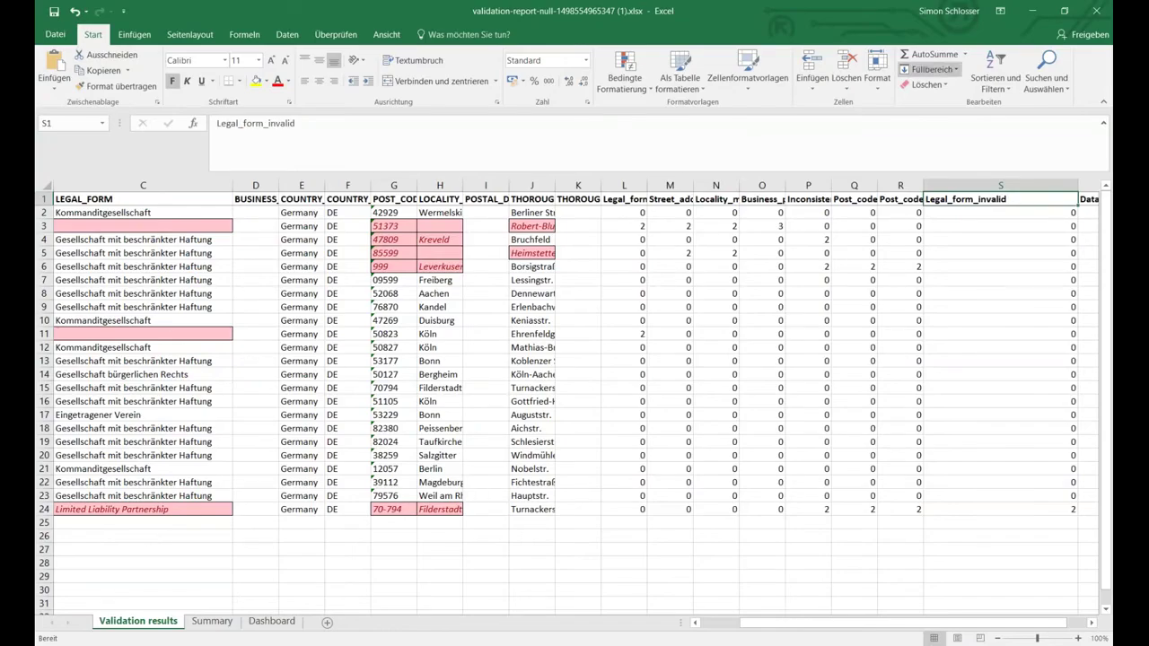
{"action": "left_click", "coordinate": [1032, 11]}
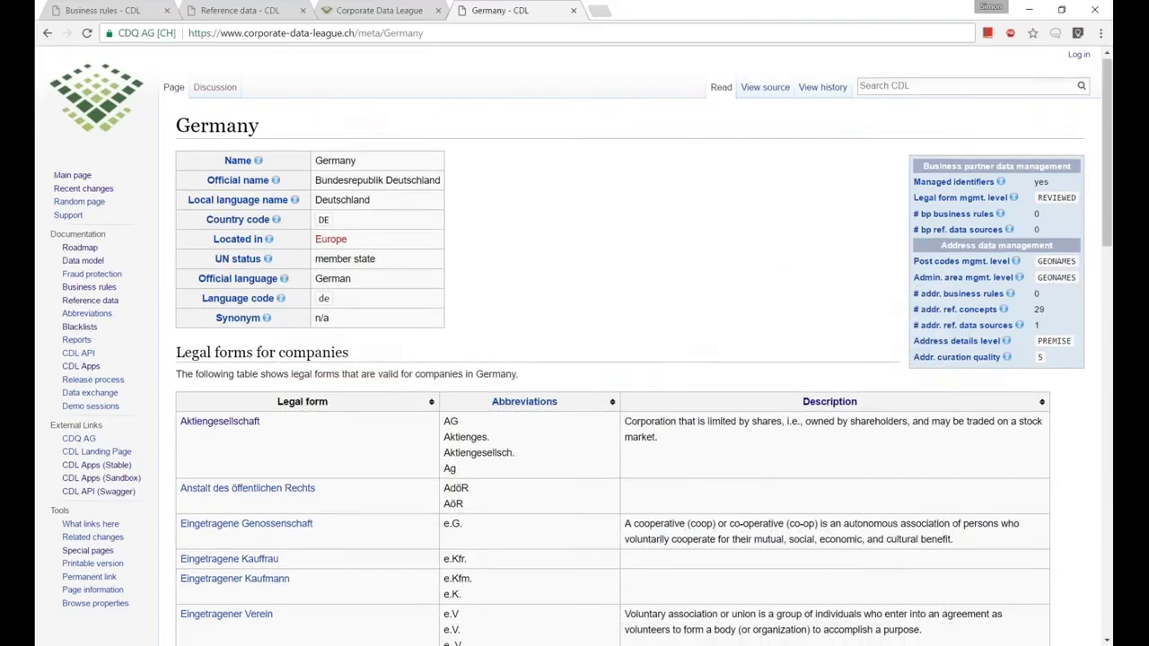
{"action": "scroll", "coordinate": [403, 308], "scroll_direction": "down", "scroll_amount": 3}
{"action": "scroll", "coordinate": [427, 324], "scroll_direction": "down", "scroll_amount": 2}
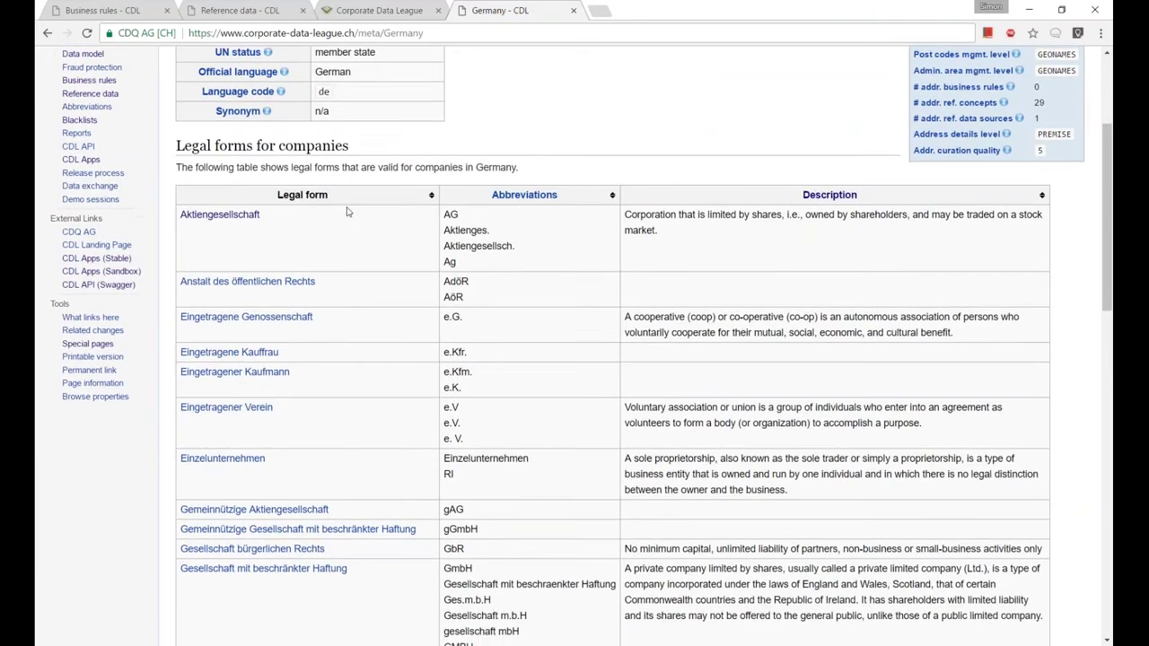
{"action": "scroll", "coordinate": [439, 414], "scroll_direction": "down", "scroll_amount": 4}
{"action": "scroll", "coordinate": [431, 421], "scroll_direction": "down", "scroll_amount": 12}
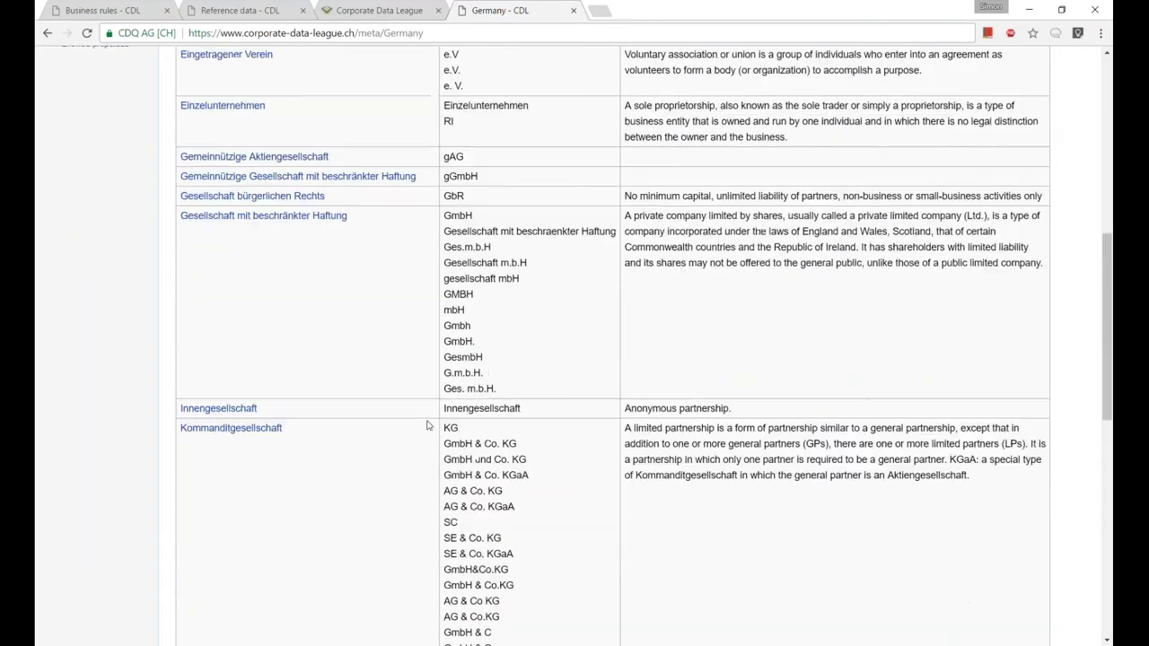
{"action": "scroll", "coordinate": [404, 434], "scroll_direction": "down", "scroll_amount": 6}
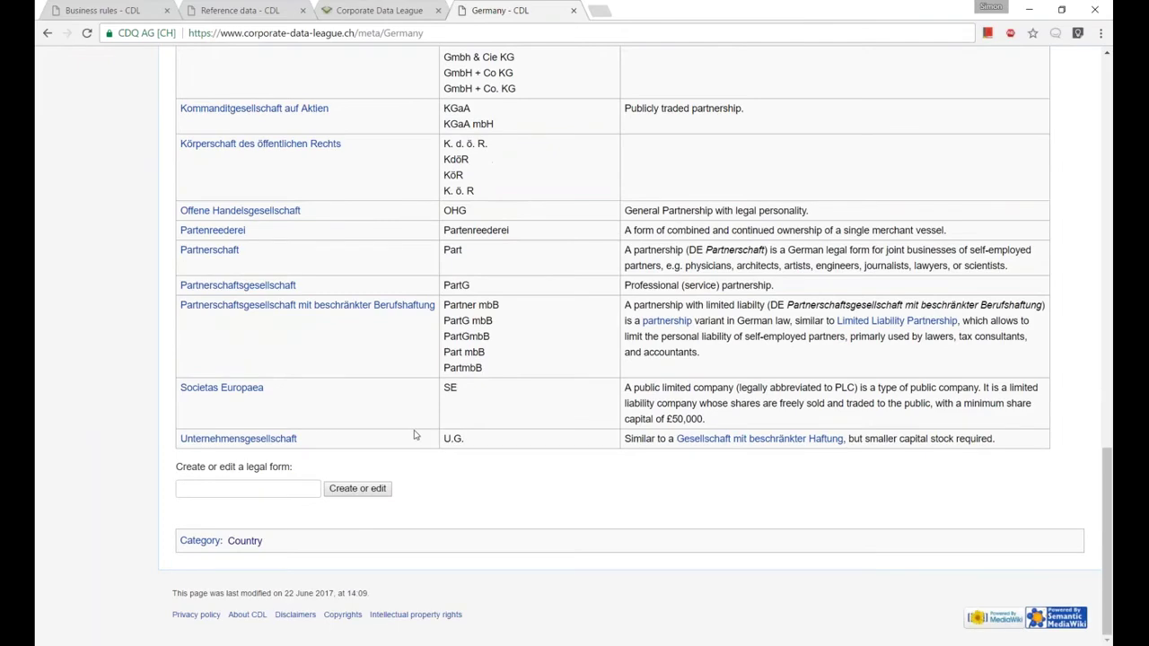
{"action": "scroll", "coordinate": [417, 433], "scroll_direction": "up", "scroll_amount": 20}
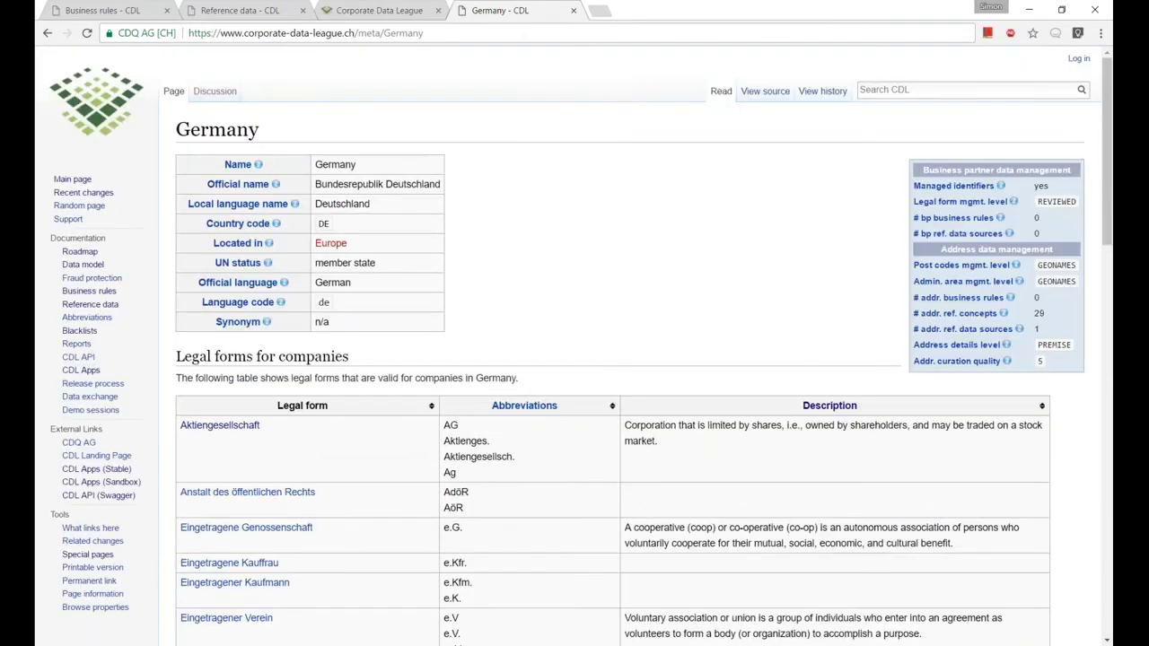
{"action": "left_click", "coordinate": [574, 11]}
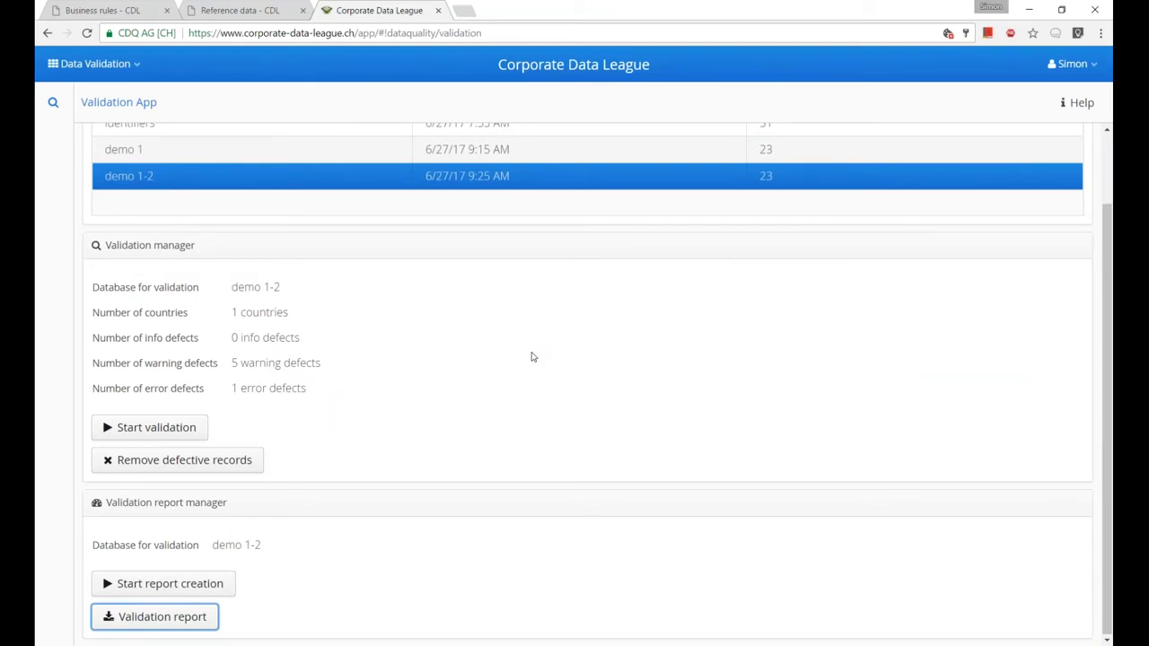
Step: Switch to the Databases page from the Data Validation app menu
{"action": "scroll", "coordinate": [561, 377], "scroll_direction": "up", "scroll_amount": 1}
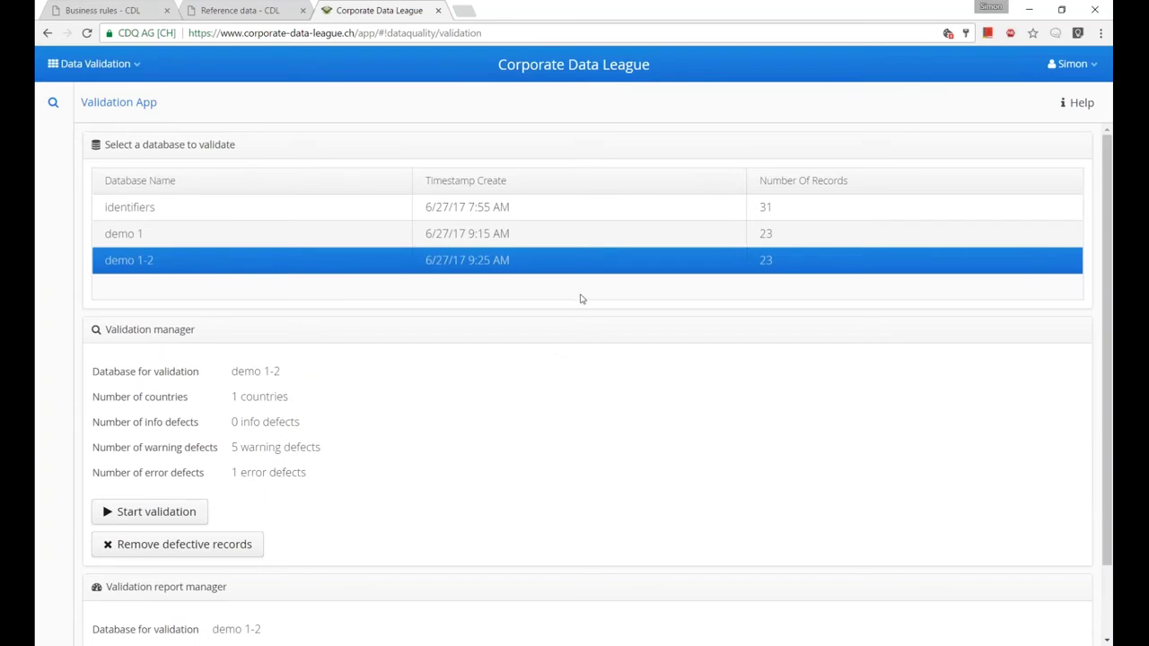
{"action": "left_click", "coordinate": [89, 64]}
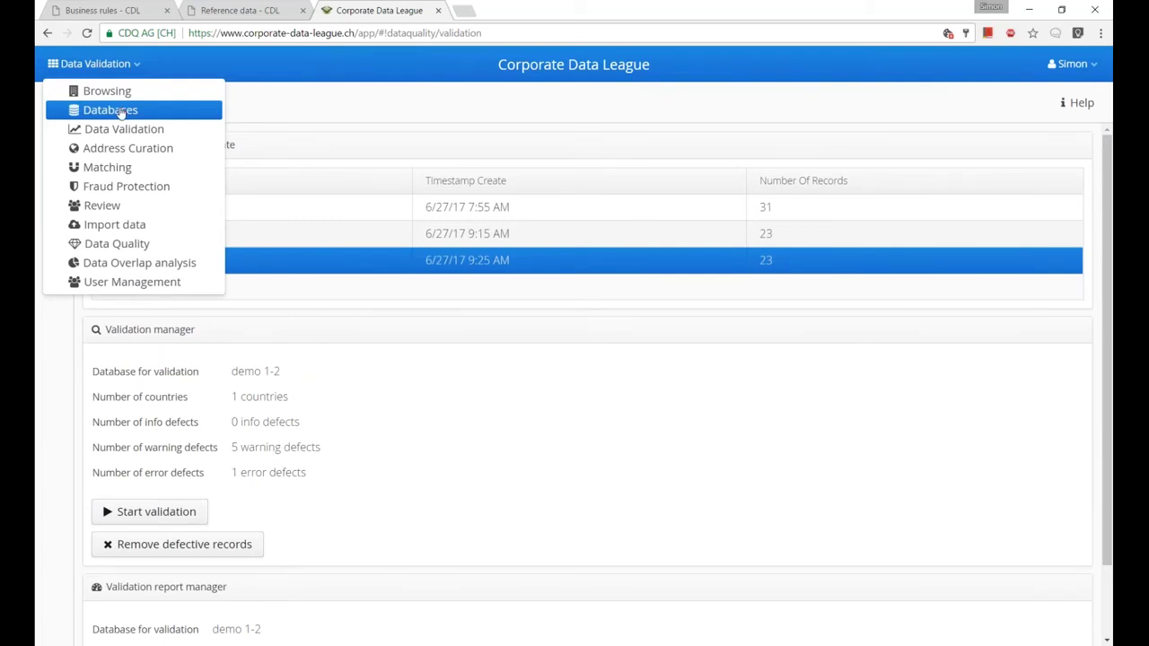
{"action": "left_click", "coordinate": [116, 111]}
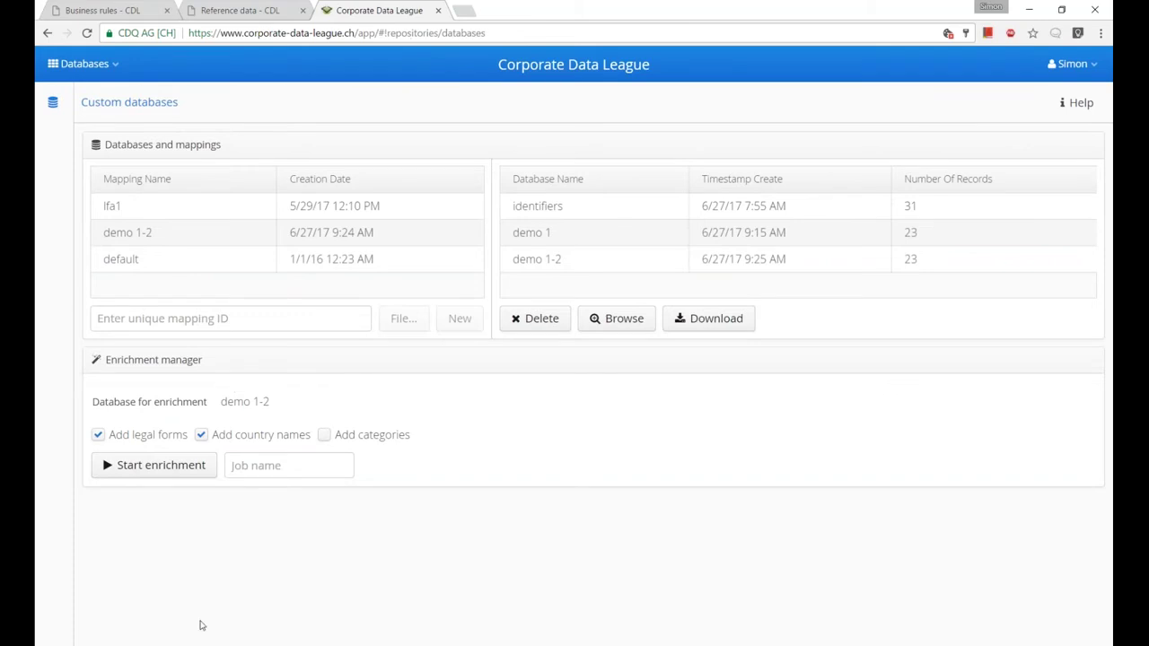
Step: Open DEMO 2-1 - VAT DE Identifiers.xlsx from Demo data and check its EU_VAT_ID_DE column
{"action": "mouse_move", "coordinate": [203, 628]}
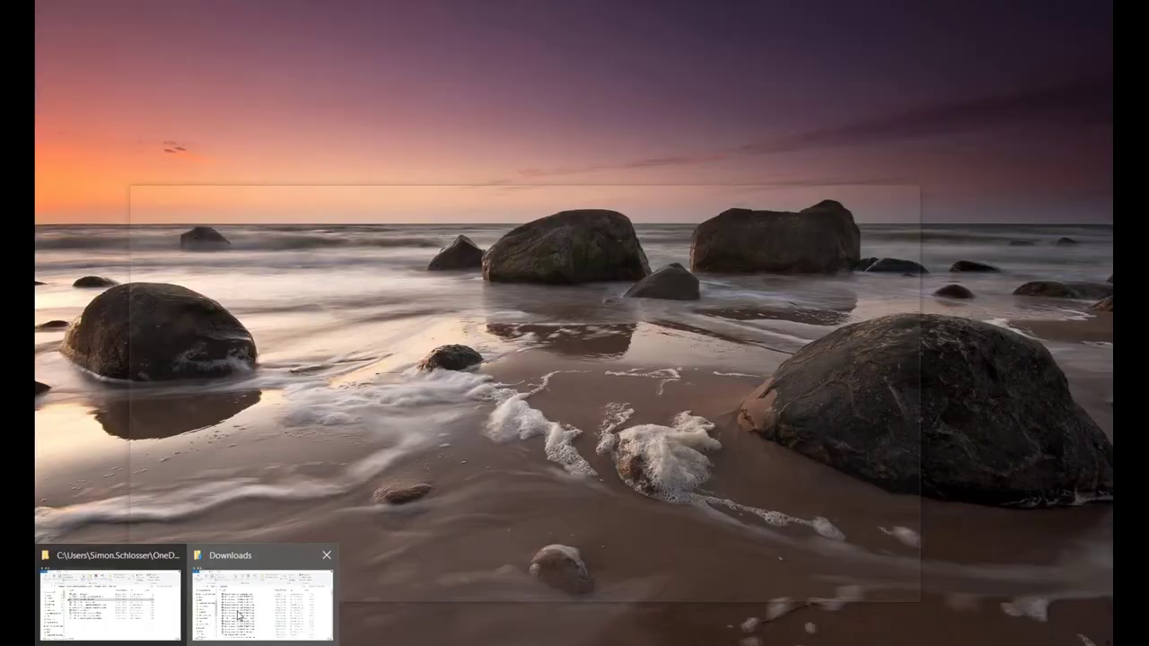
{"action": "left_click", "coordinate": [240, 616]}
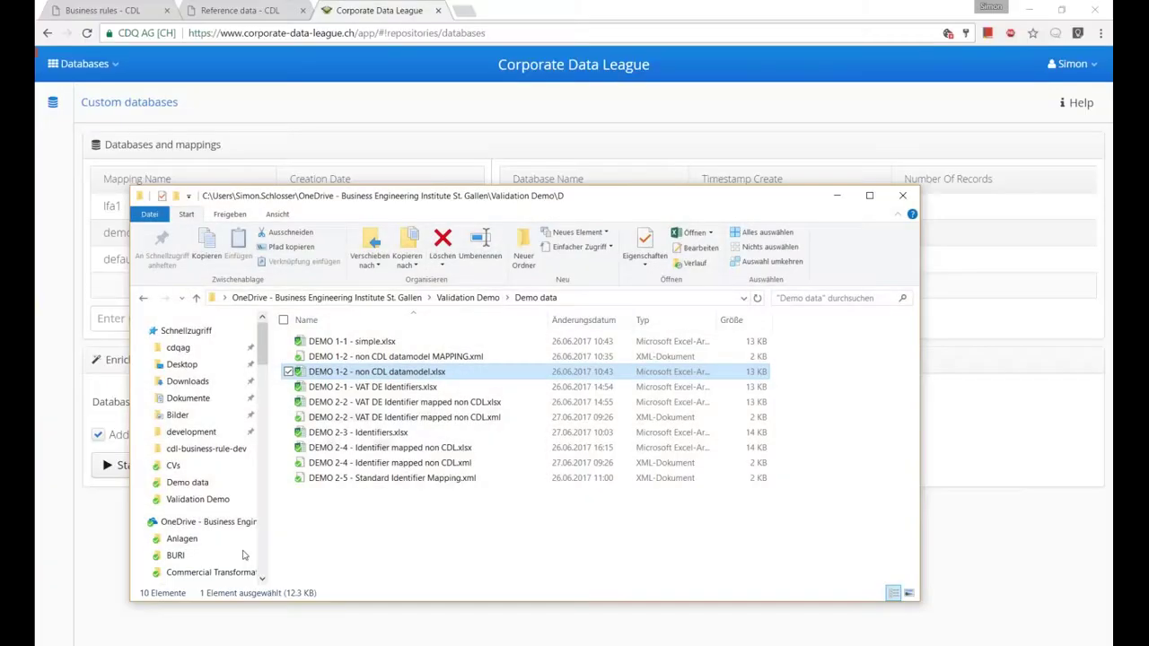
{"action": "double_click", "coordinate": [373, 387]}
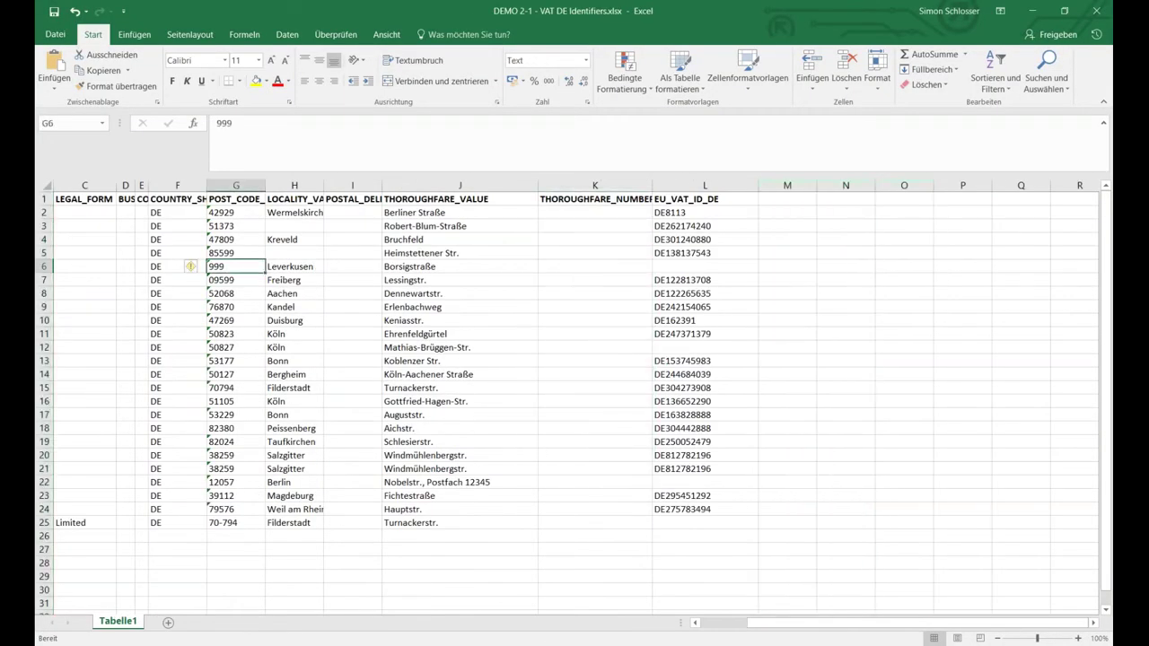
{"action": "key", "text": "Left"}
{"action": "key", "text": "Left"}
{"action": "key", "text": "Left"}
{"action": "key", "text": "Left"}
{"action": "key", "text": "Left"}
{"action": "key", "text": "Right"}
{"action": "key", "text": "Right"}
{"action": "key", "text": "Right"}
{"action": "key", "text": "Right"}
{"action": "key", "text": "Right"}
{"action": "key", "text": "Right"}
{"action": "key", "text": "Right"}
{"action": "key", "text": "Right"}
{"action": "key", "text": "Right"}
{"action": "key", "text": "Right"}
{"action": "key", "text": "Right"}
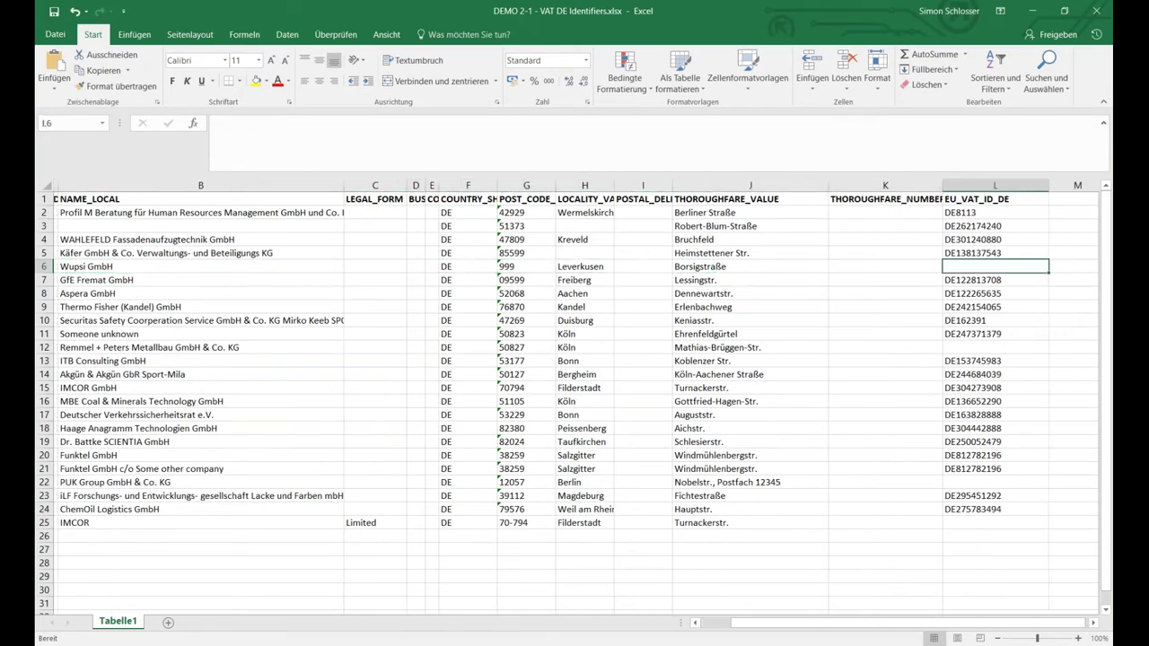
{"action": "key", "text": "Left"}
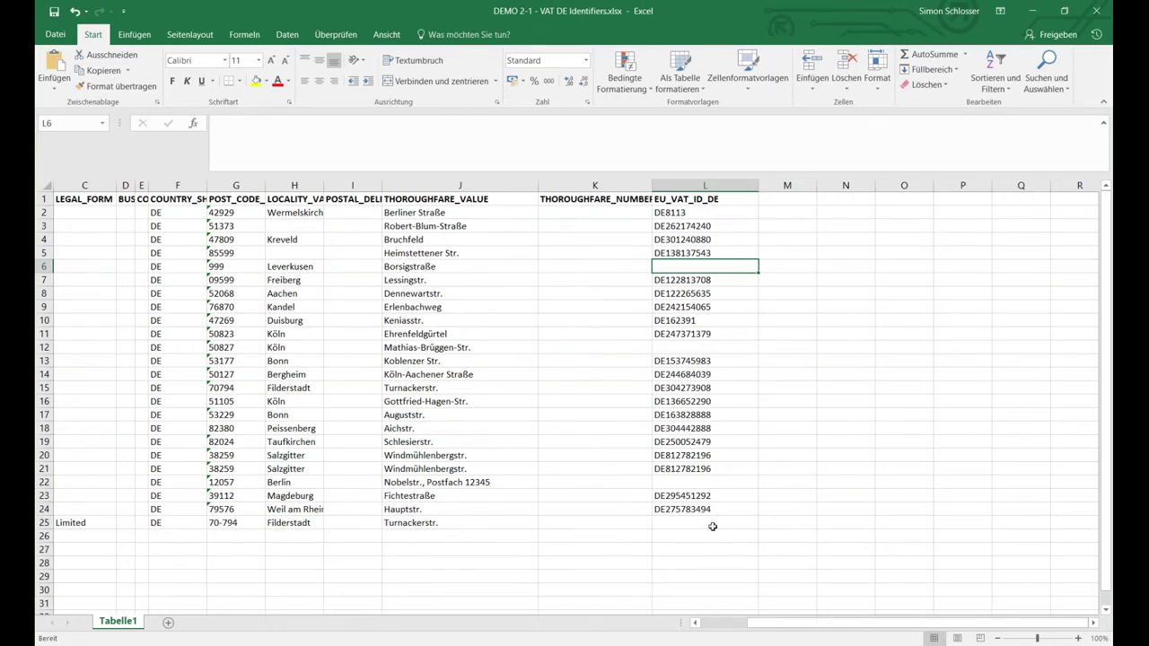
{"action": "left_click", "coordinate": [749, 202]}
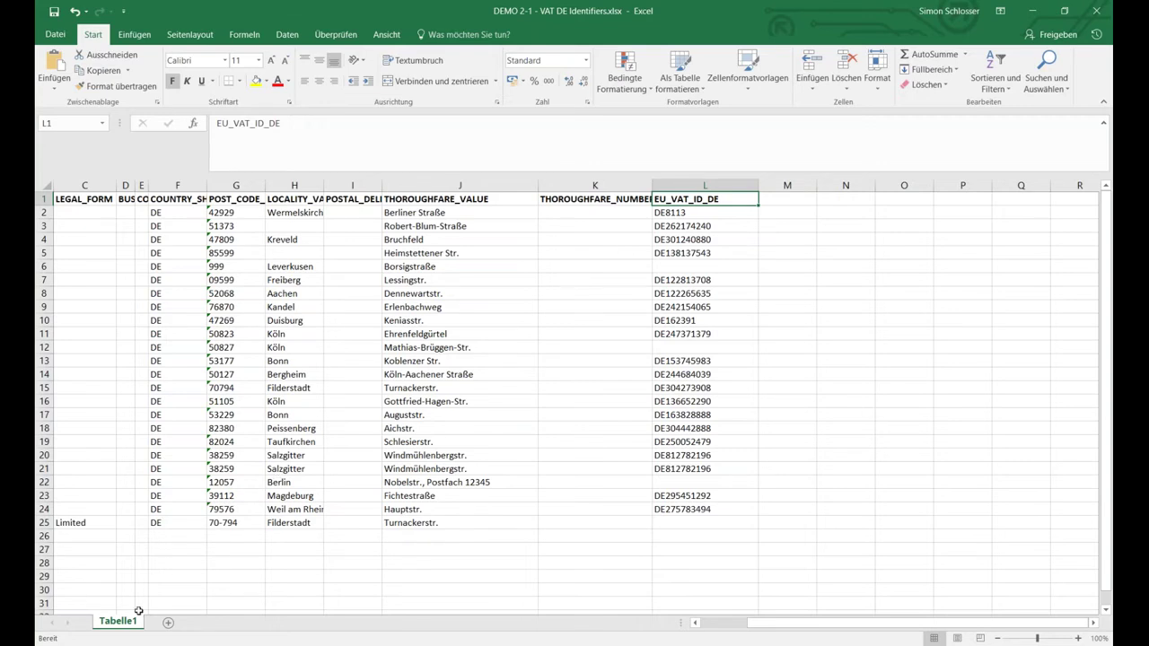
{"action": "mouse_move", "coordinate": [187, 645]}
Step: Close both Excel workbooks without saving and select the default mapping
{"action": "left_click", "coordinate": [1099, 13]}
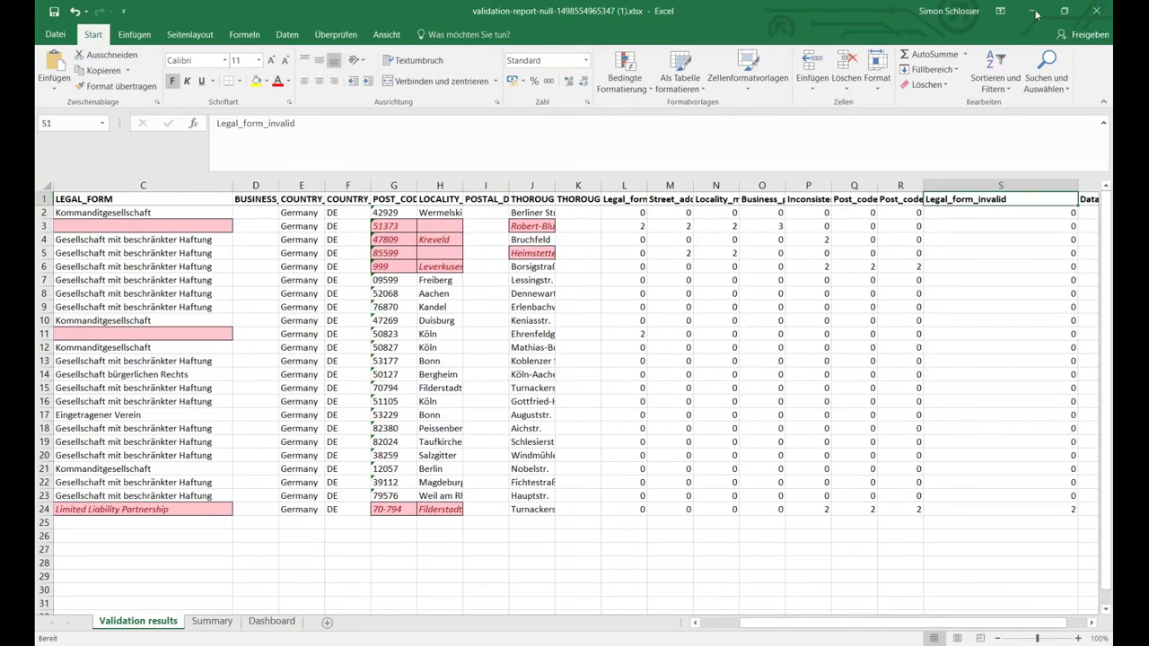
{"action": "left_click", "coordinate": [1097, 11]}
{"action": "left_click", "coordinate": [576, 356]}
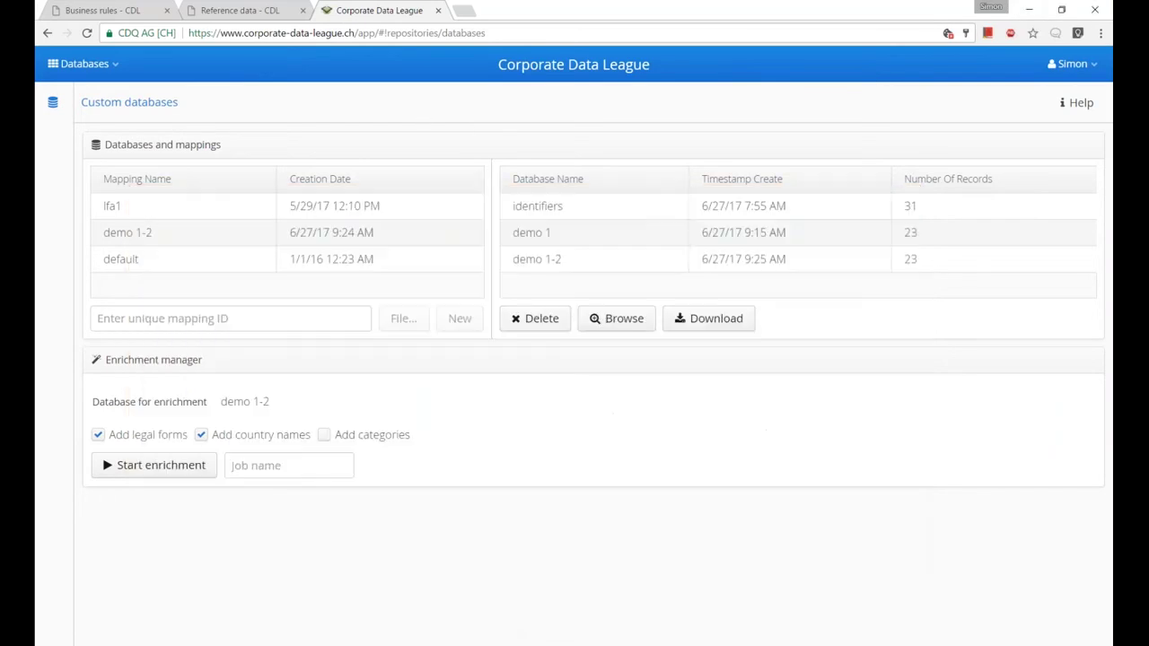
{"action": "left_click", "coordinate": [133, 261]}
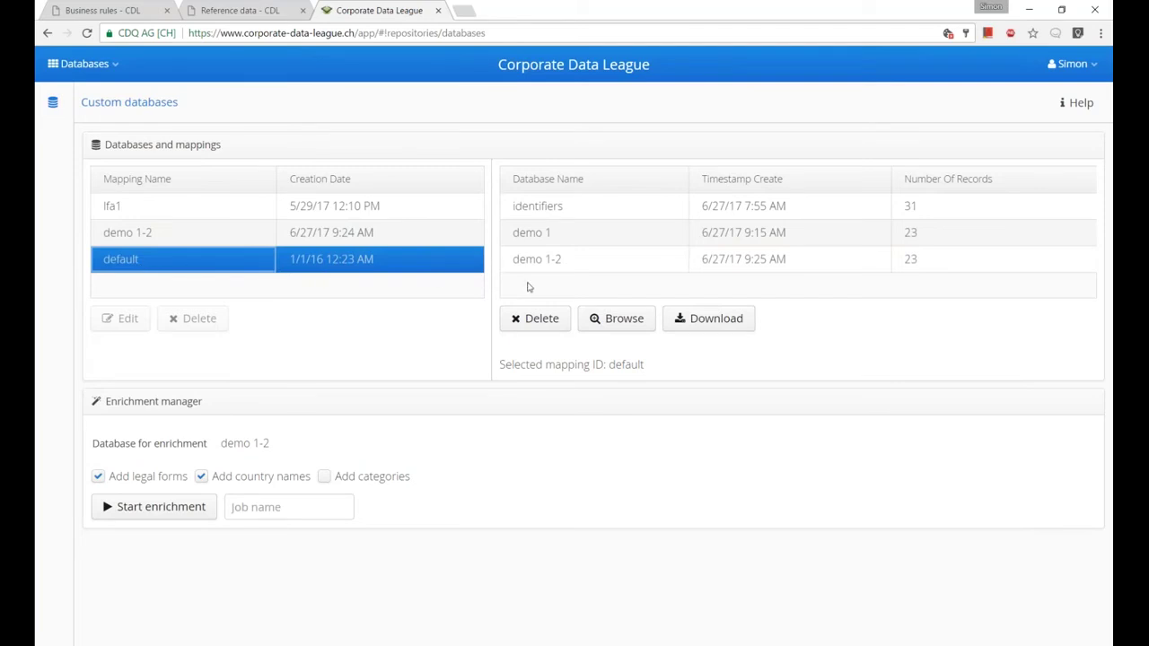
{"action": "left_click_drag", "start_coordinate": [539, 206], "coordinate": [592, 260]}
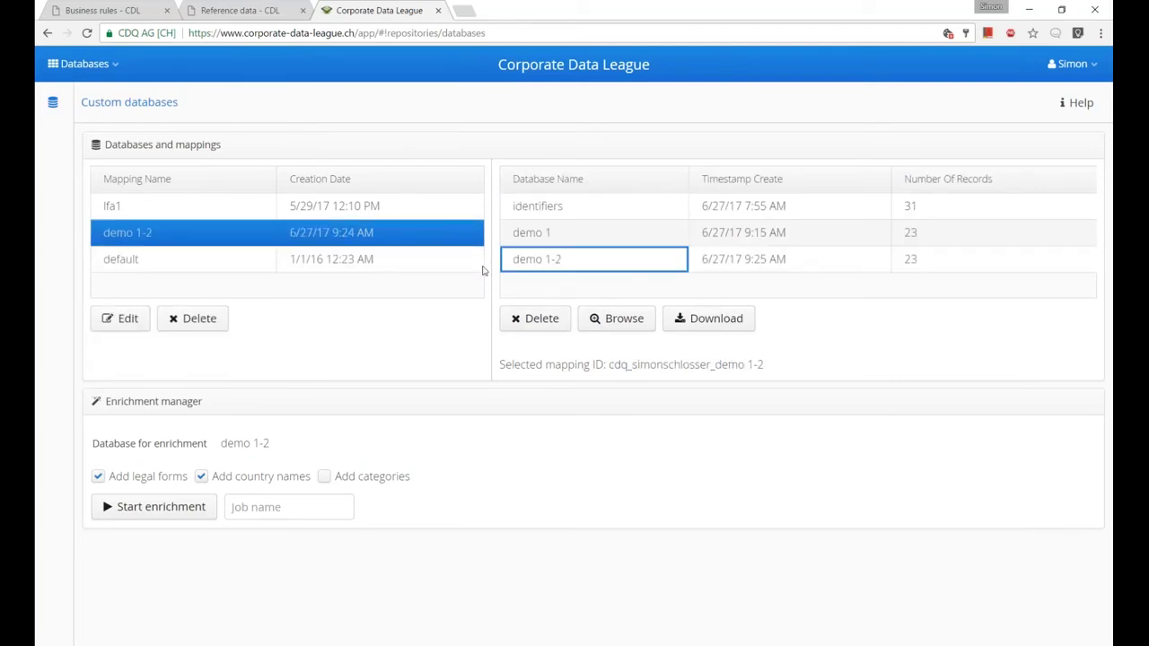
{"action": "left_click", "coordinate": [480, 262]}
Step: Upload DEMO 2-1 - VAT DE Identifiers.xlsx as database 'demo 2' and start its enrichment
{"action": "left_click", "coordinate": [661, 321]}
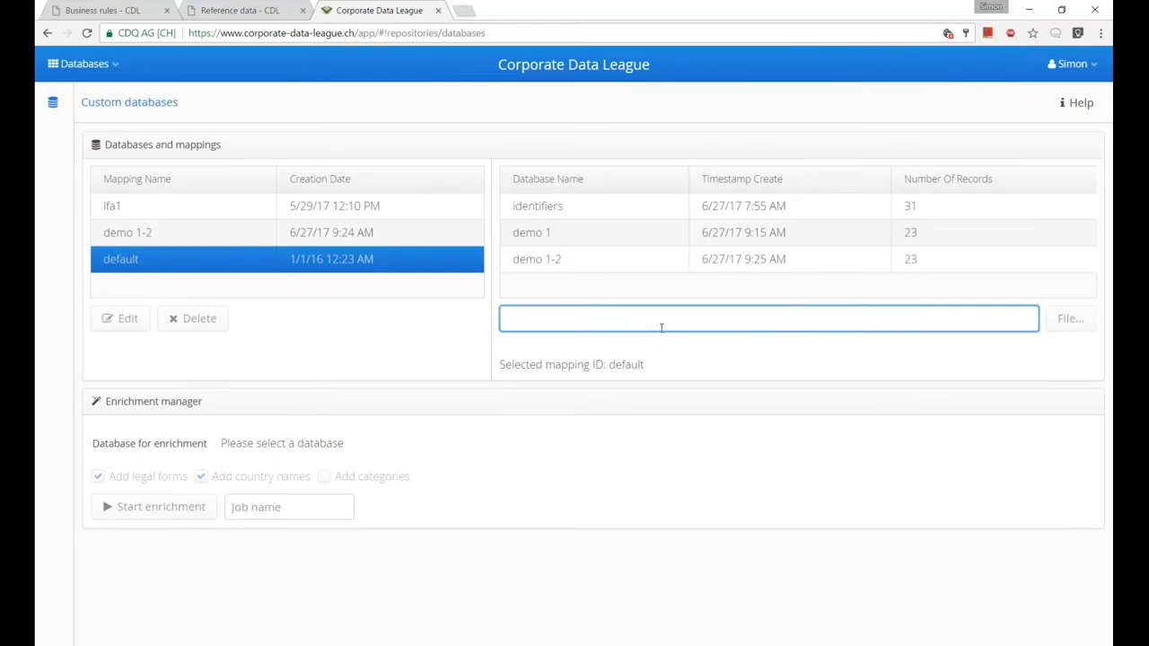
{"action": "type", "text": "mo 2"}
{"action": "left_click", "coordinate": [1080, 321]}
{"action": "left_click", "coordinate": [477, 236]}
{"action": "left_click", "coordinate": [528, 405]}
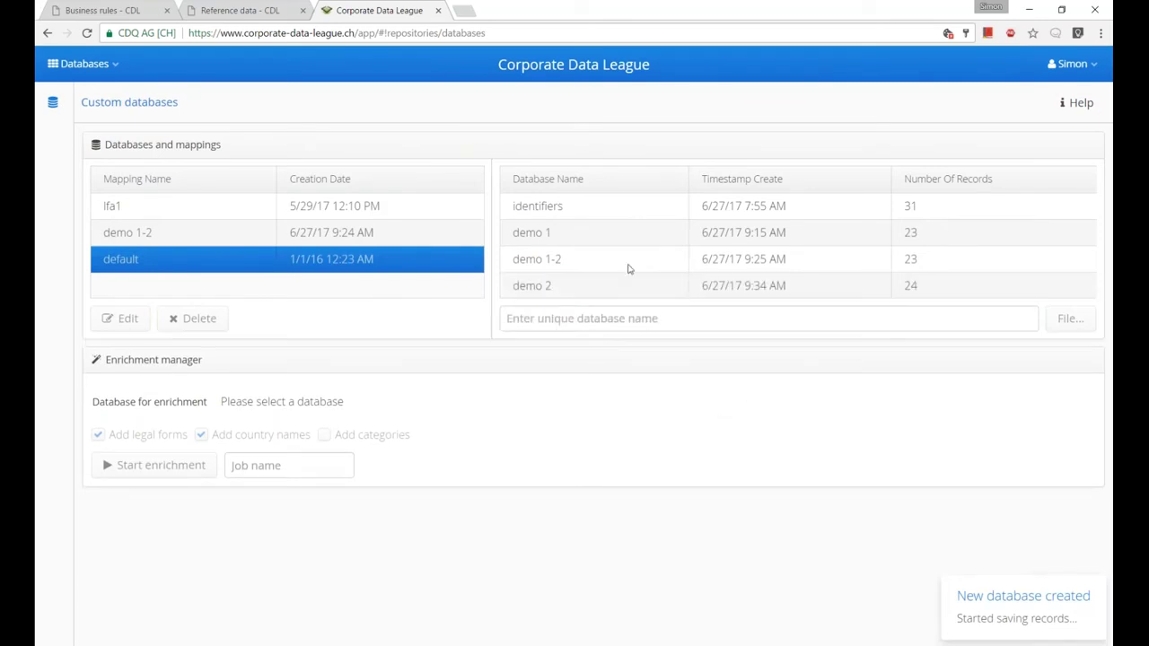
{"action": "left_click", "coordinate": [664, 284]}
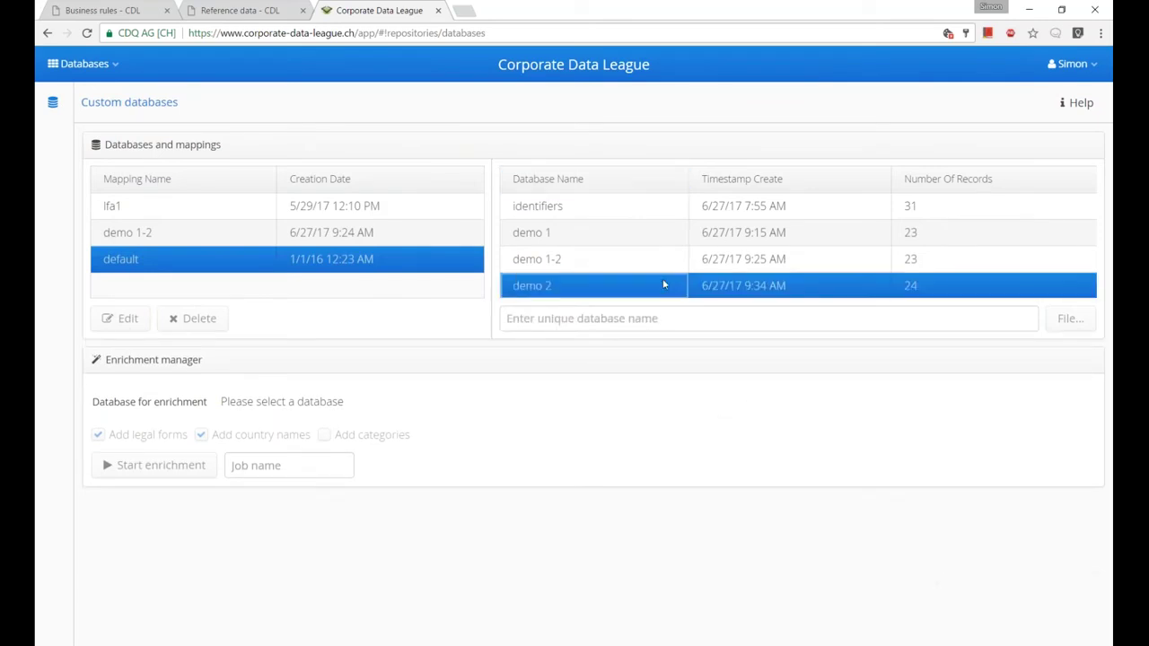
{"action": "left_click", "coordinate": [154, 465]}
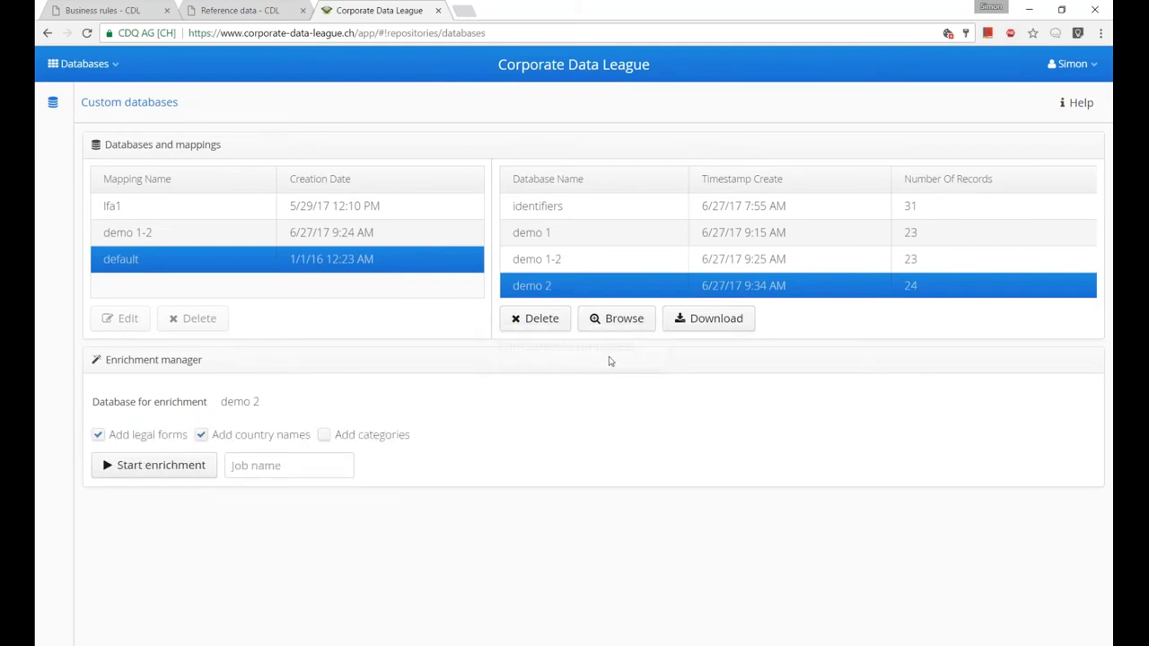
{"action": "left_click", "coordinate": [99, 63]}
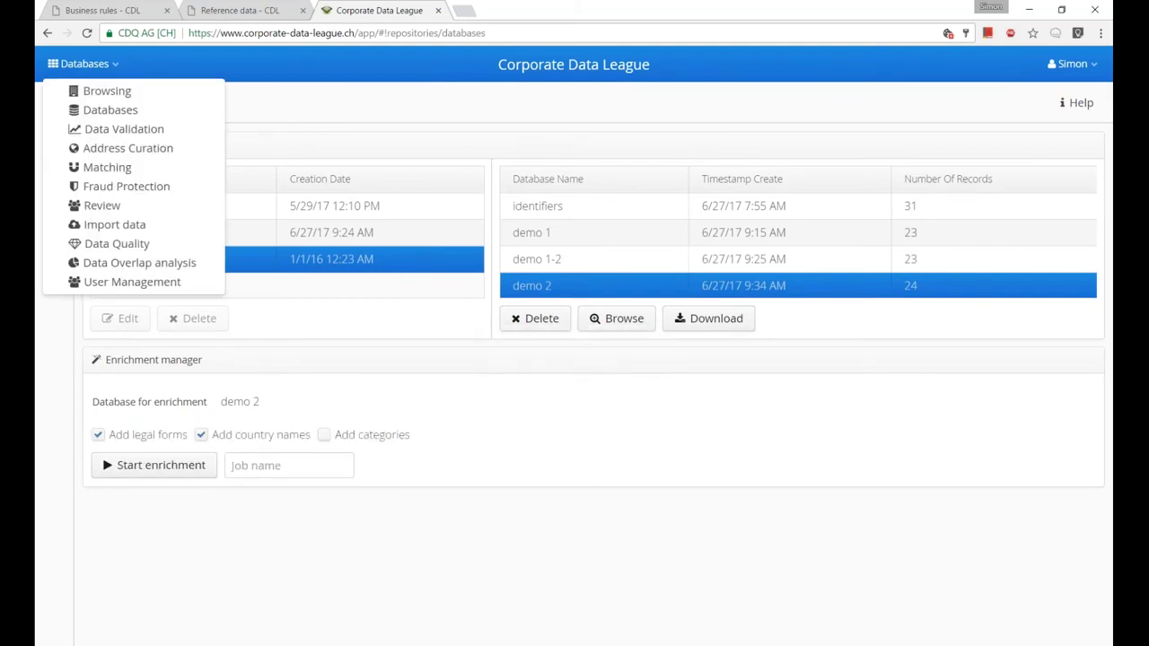
Step: Validate demo 2 (12 warnings, 1 error), create its validation report and download it
{"action": "left_click", "coordinate": [117, 126]}
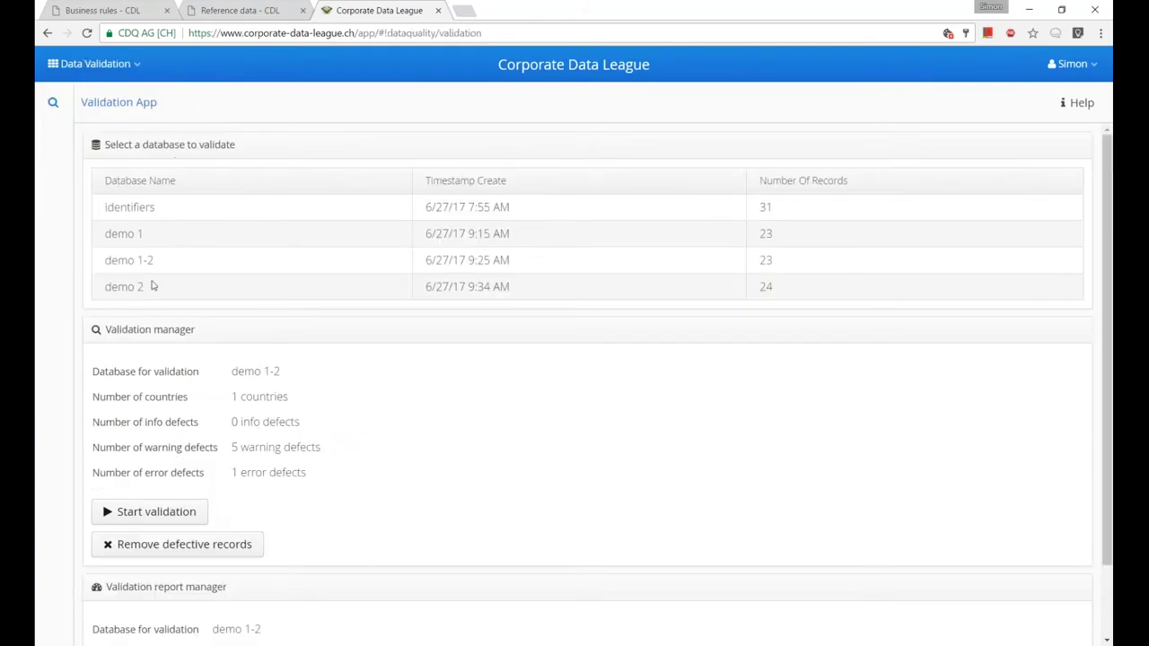
{"action": "left_click", "coordinate": [155, 287]}
{"action": "left_click", "coordinate": [148, 513]}
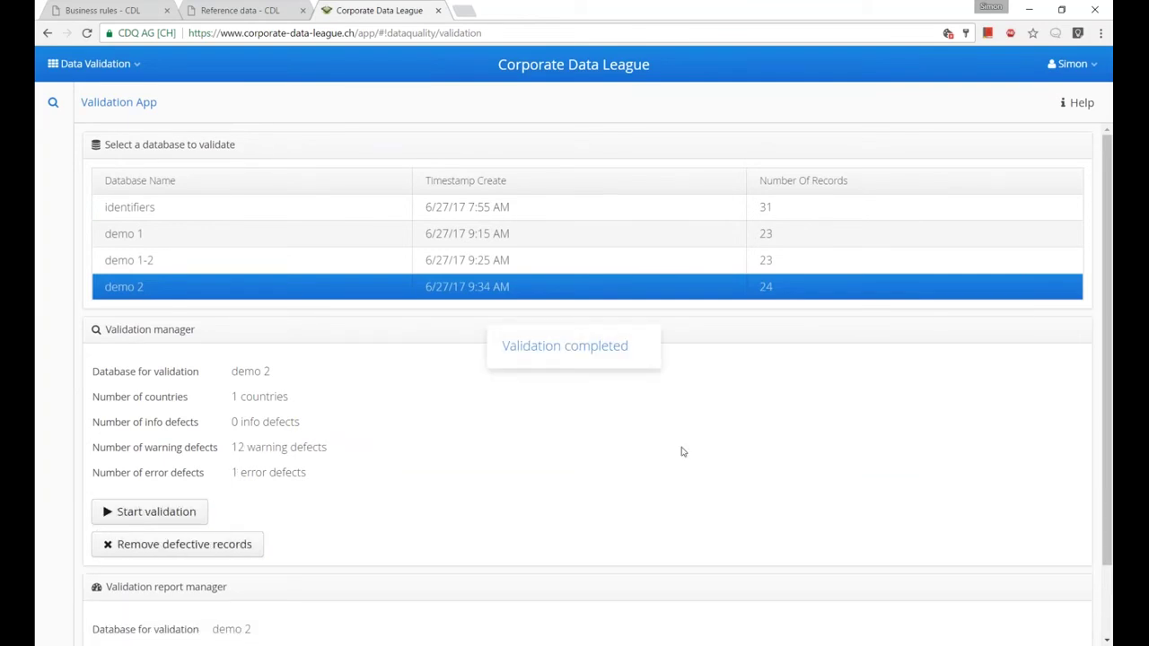
{"action": "scroll", "coordinate": [574, 386], "scroll_direction": "down", "scroll_amount": 2}
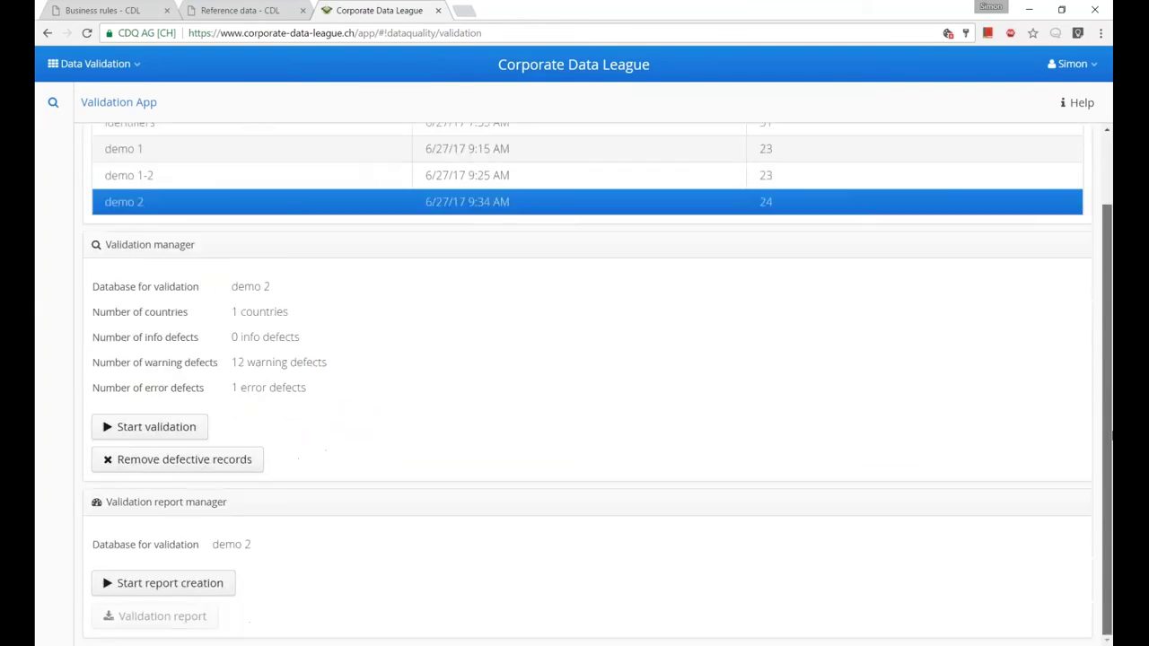
{"action": "left_click", "coordinate": [148, 584]}
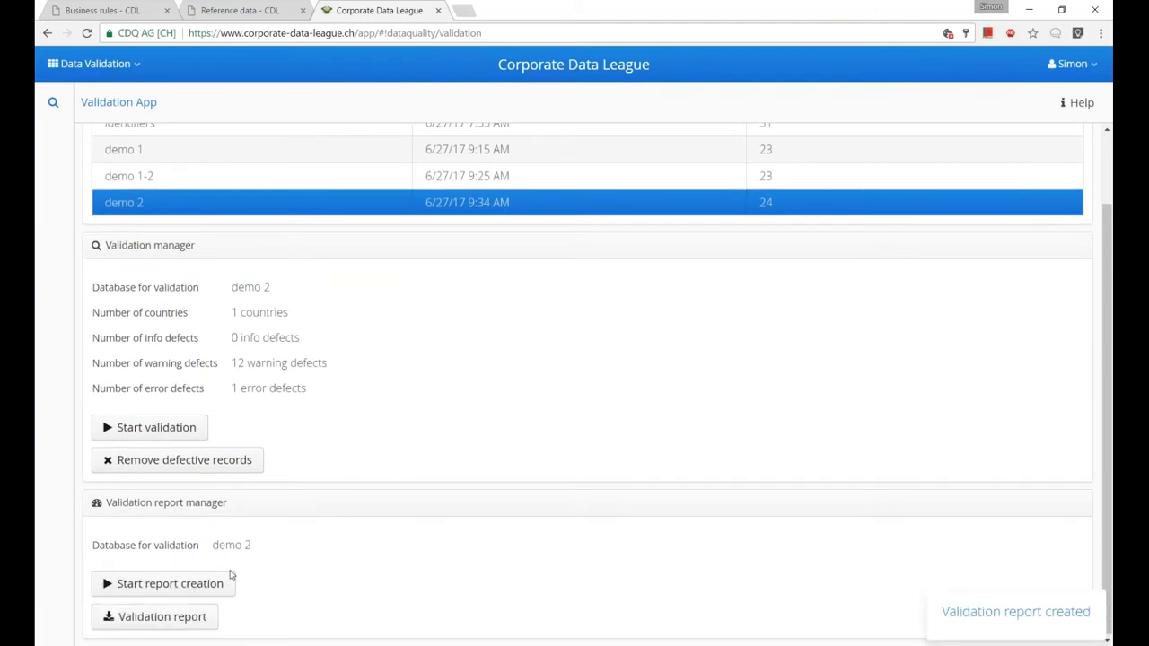
{"action": "left_click", "coordinate": [177, 620]}
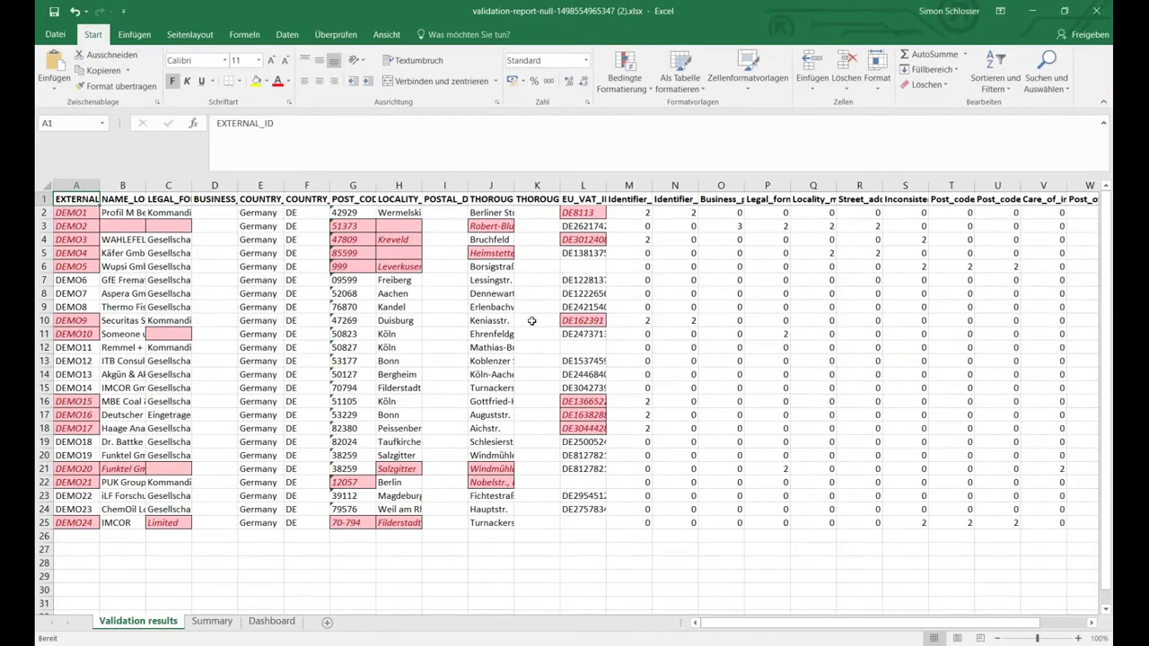
{"action": "left_click", "coordinate": [494, 282]}
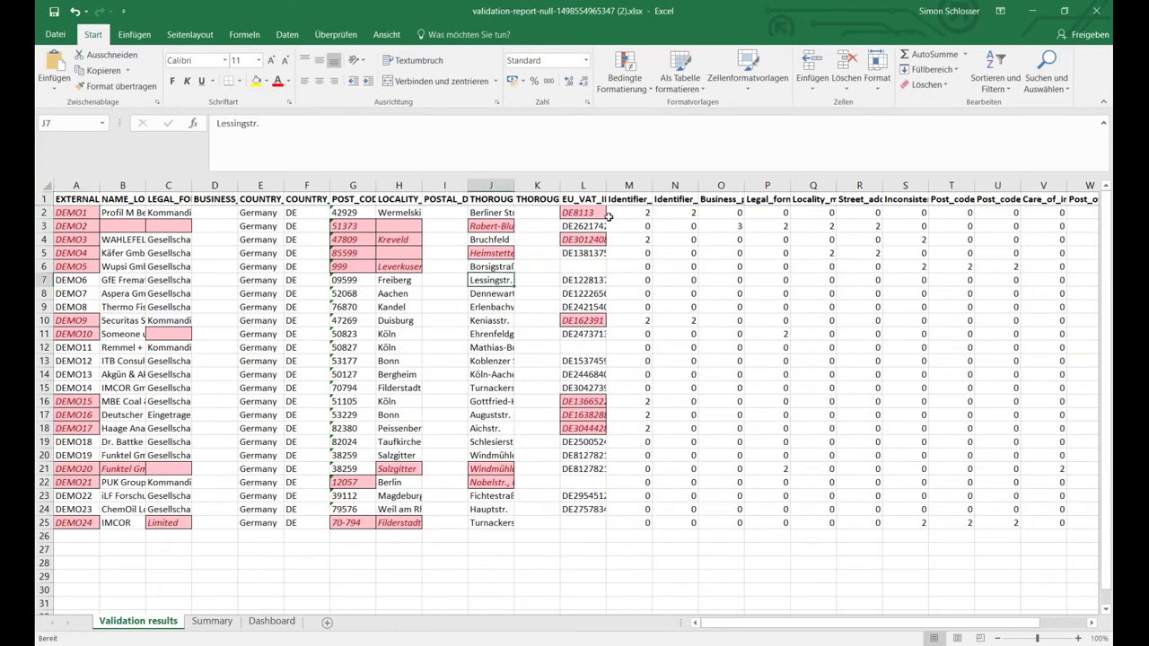
{"action": "left_click_drag", "start_coordinate": [609, 181], "coordinate": [728, 181]}
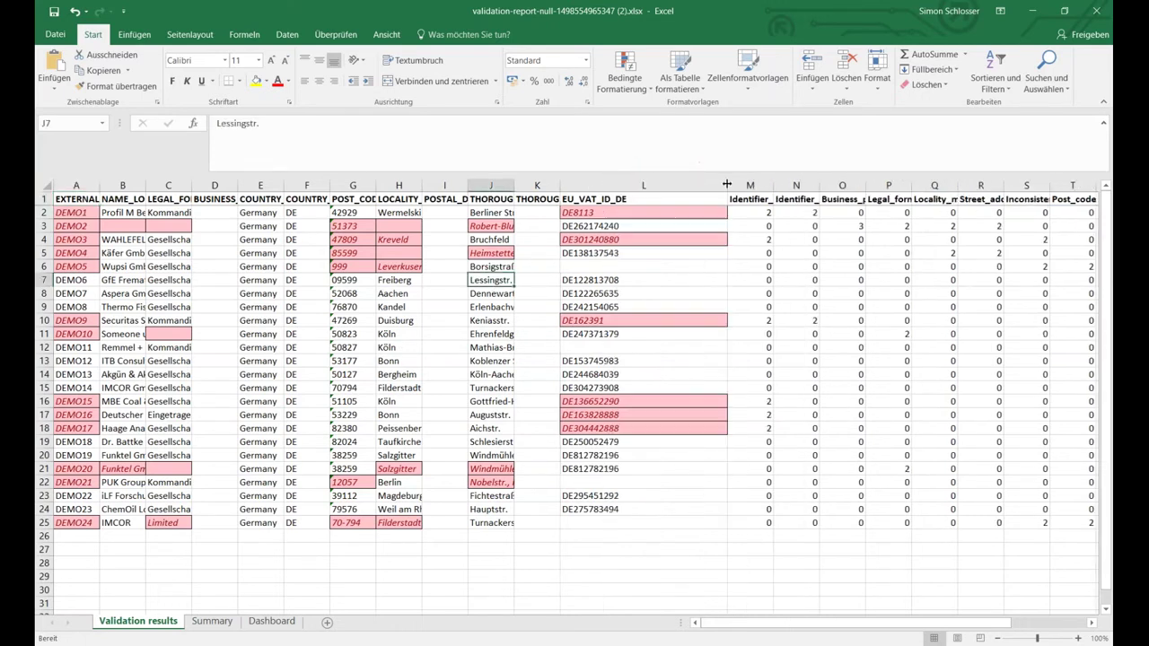
{"action": "left_click", "coordinate": [622, 213]}
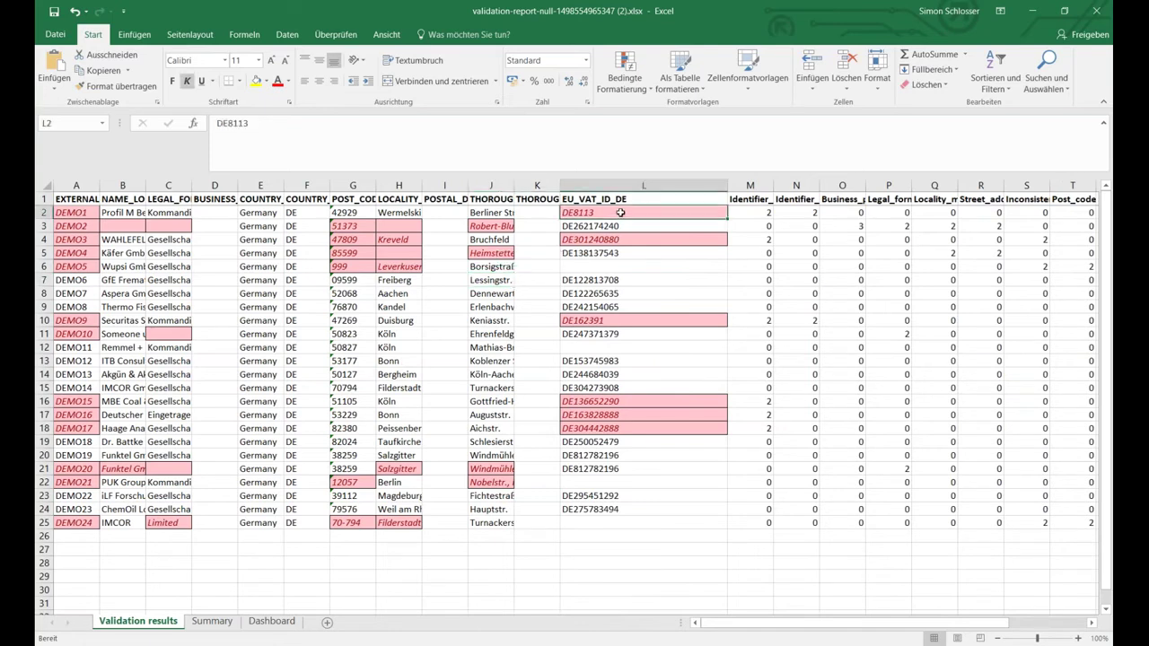
{"action": "left_click", "coordinate": [637, 238]}
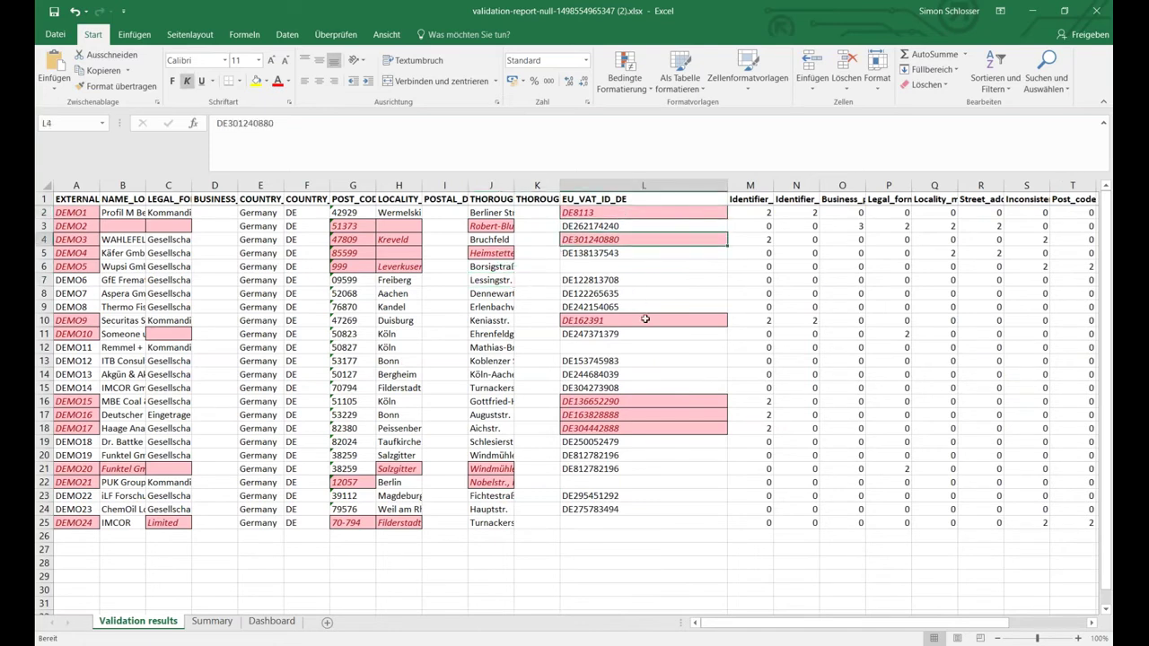
{"action": "left_click", "coordinate": [673, 319]}
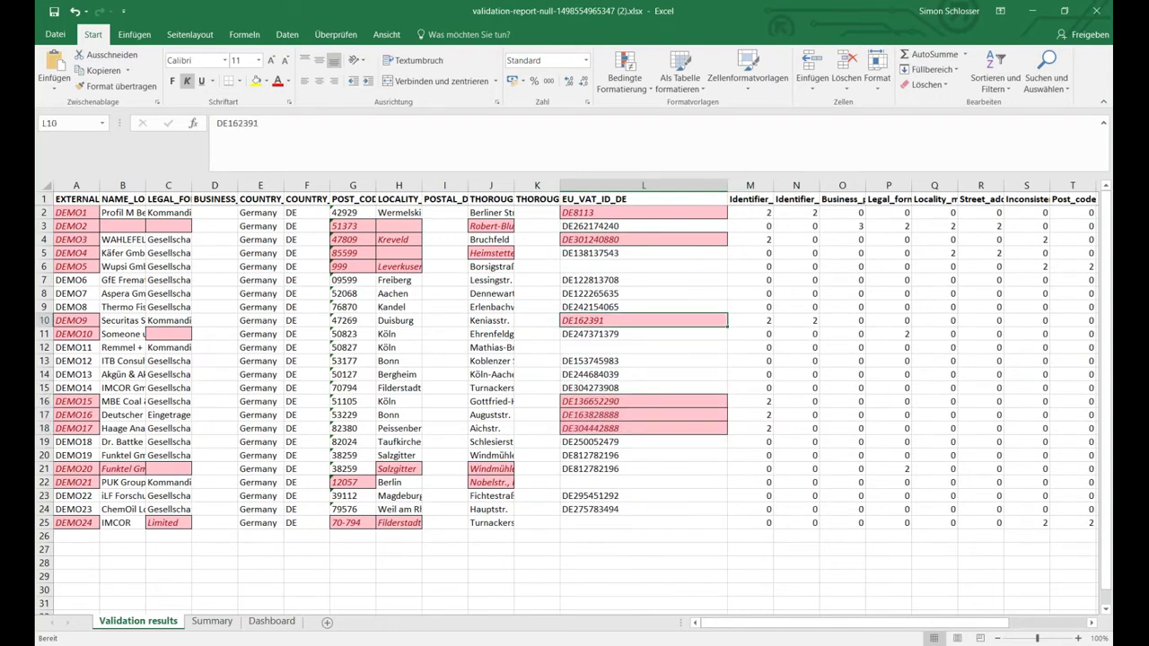
{"action": "left_click_drag", "start_coordinate": [731, 185], "coordinate": [866, 185]}
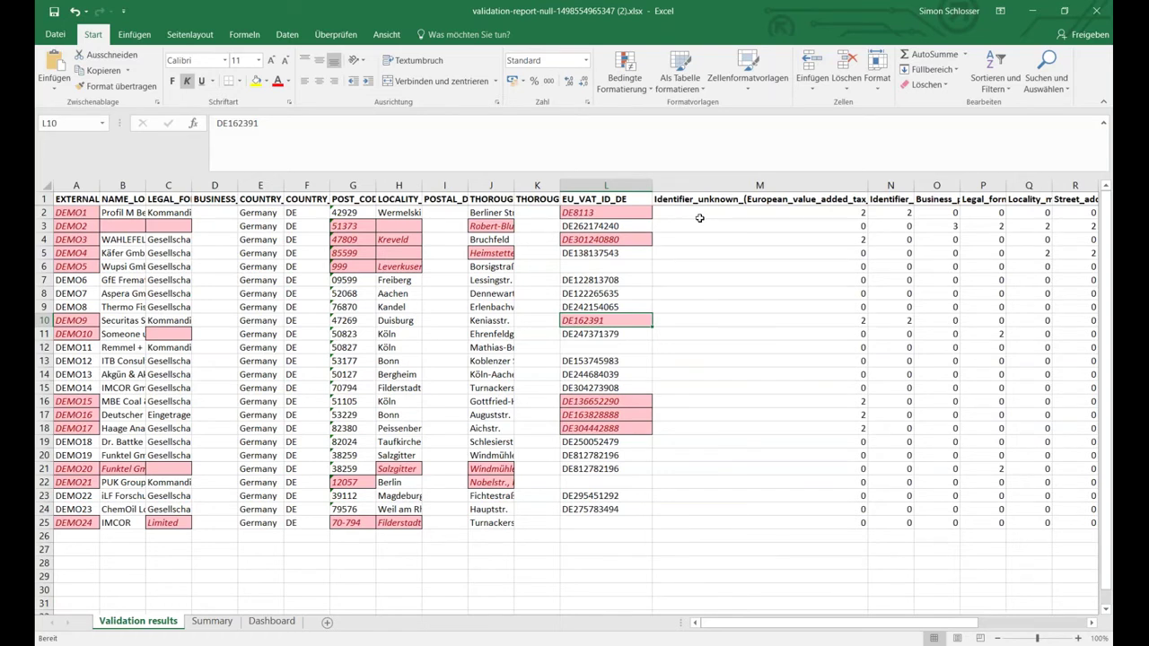
{"action": "left_click", "coordinate": [738, 410]}
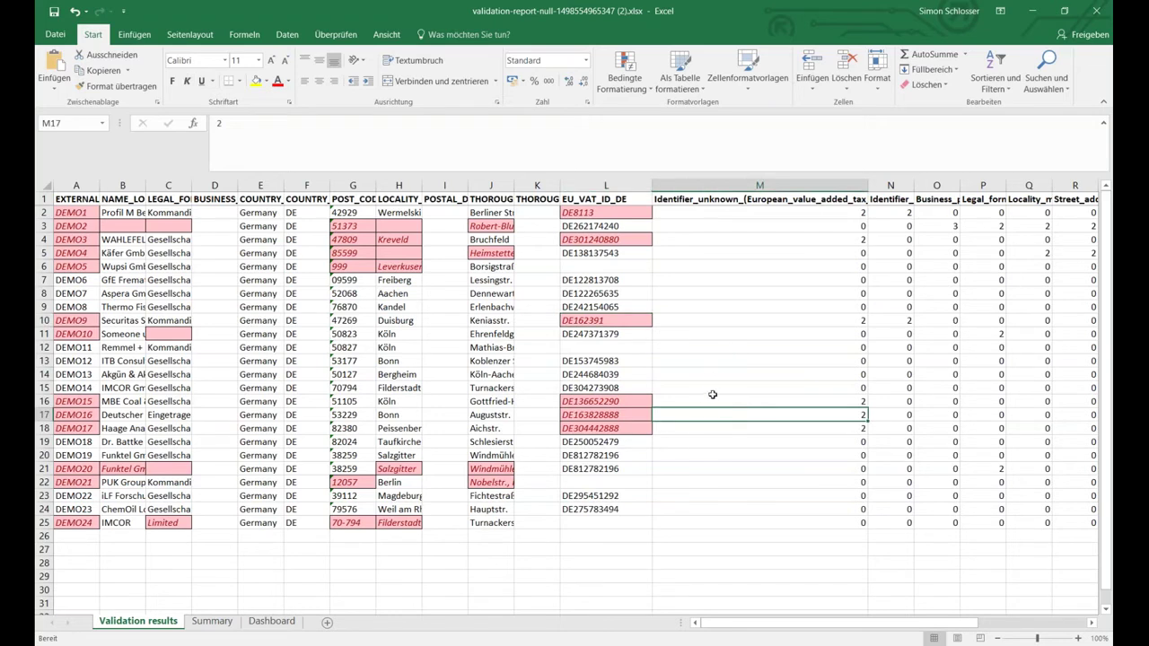
{"action": "left_click", "coordinate": [631, 399]}
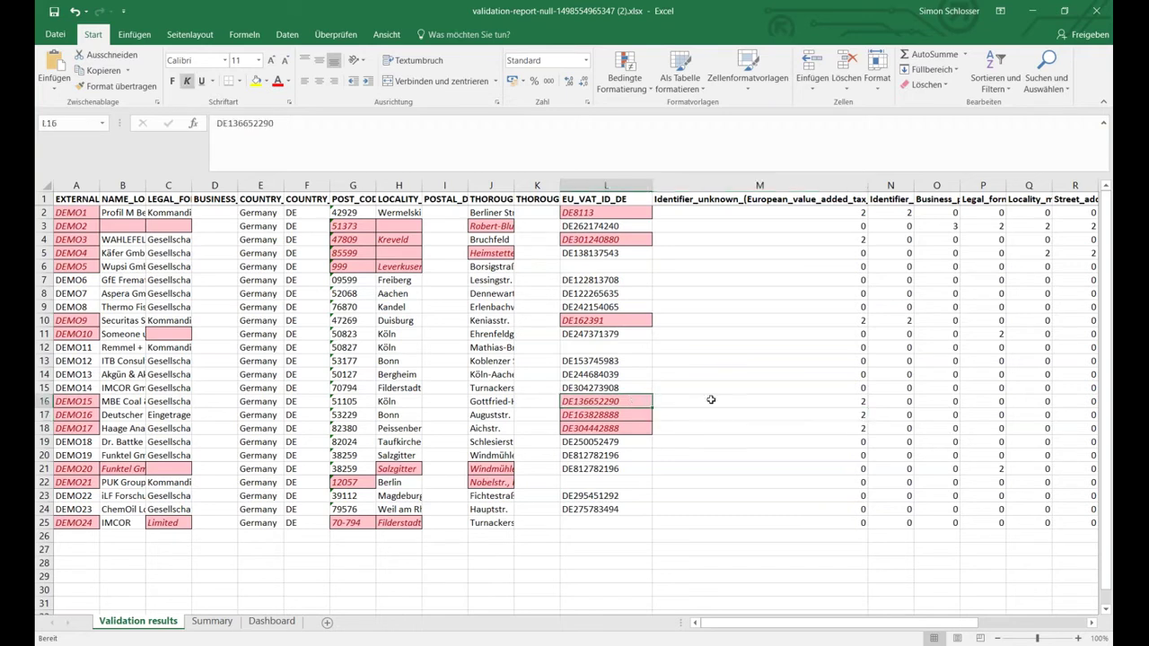
{"action": "left_click_drag", "start_coordinate": [821, 401], "coordinate": [826, 444]}
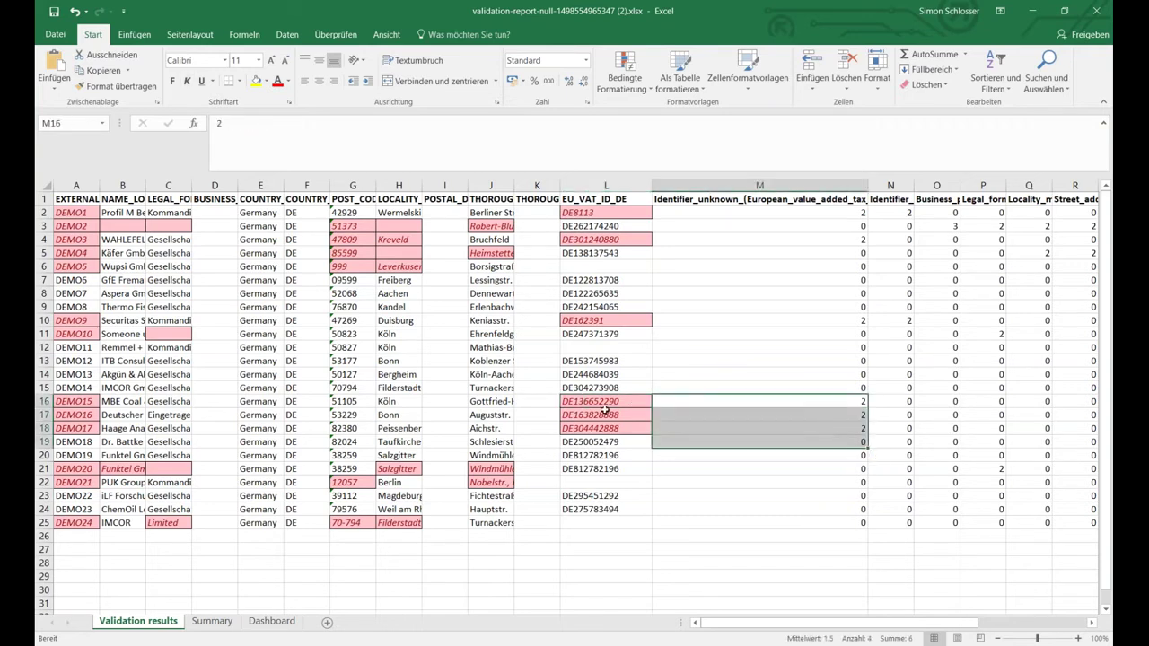
{"action": "left_click", "coordinate": [781, 236]}
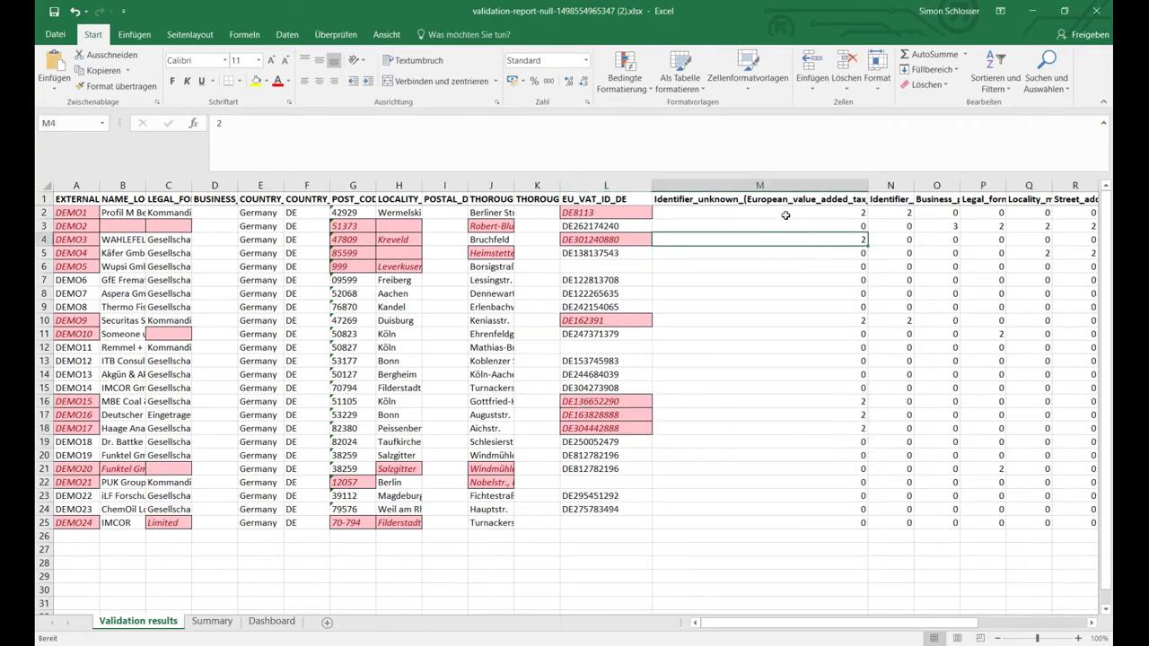
Step: Narrow column M, widen column N, and check the Identifier_format_invalid scores for DE8113 and DEMO9
{"action": "left_click_drag", "start_coordinate": [870, 183], "coordinate": [762, 184]}
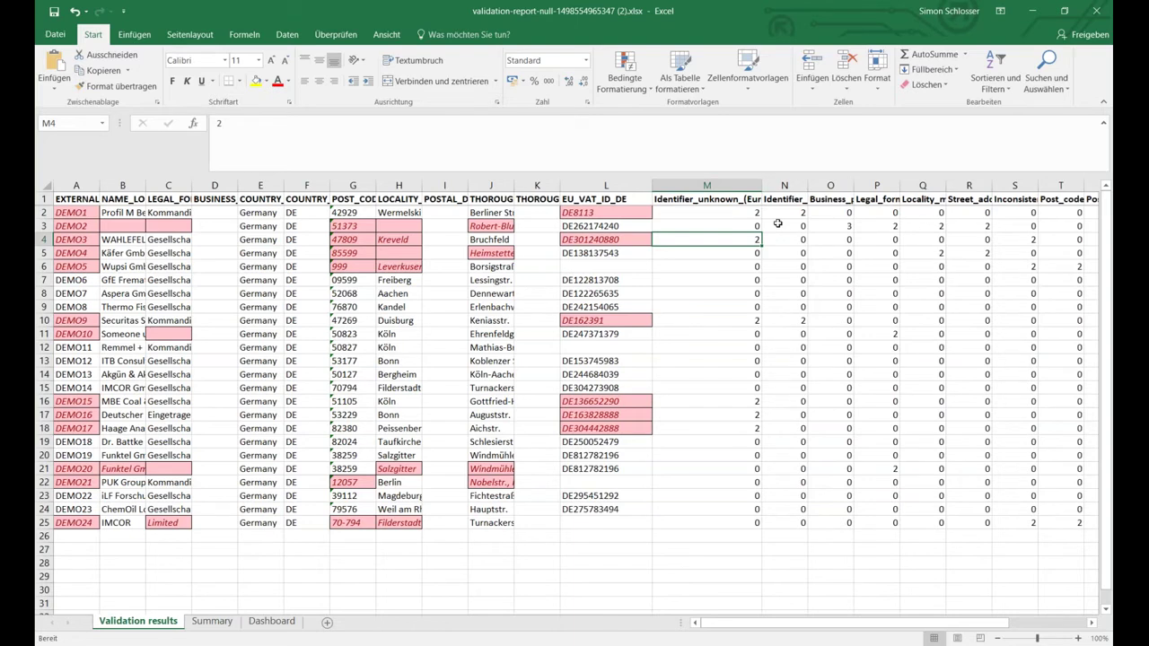
{"action": "left_click_drag", "start_coordinate": [805, 185], "coordinate": [959, 184]}
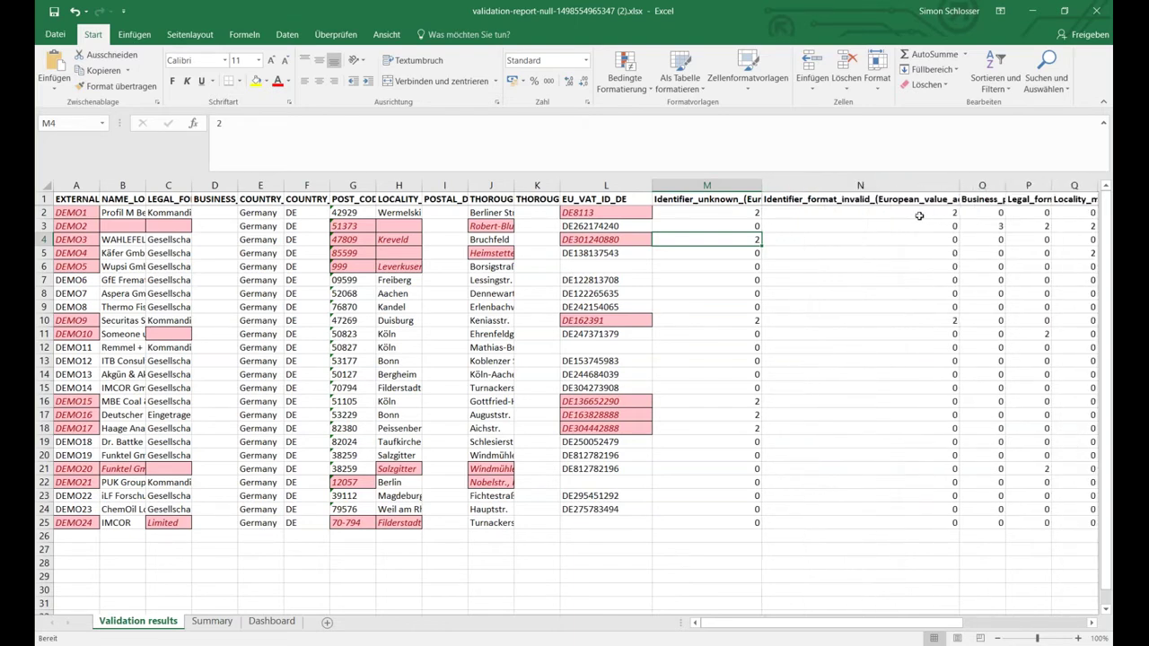
{"action": "left_click", "coordinate": [837, 221]}
{"action": "left_click", "coordinate": [815, 215]}
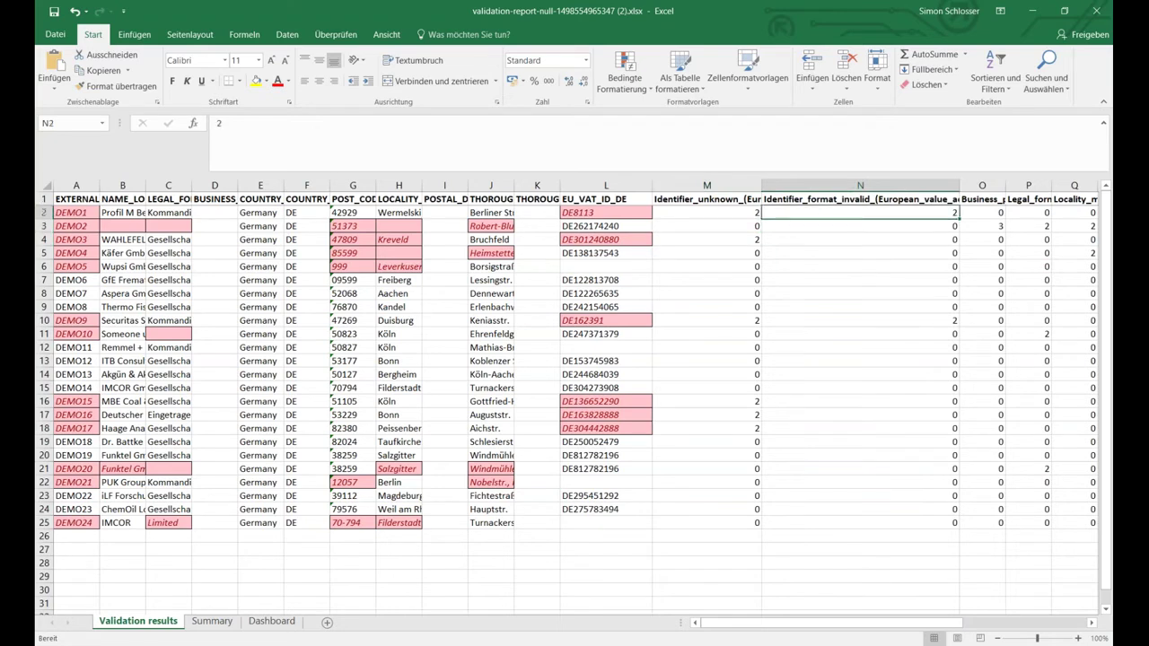
{"action": "left_click", "coordinate": [629, 214]}
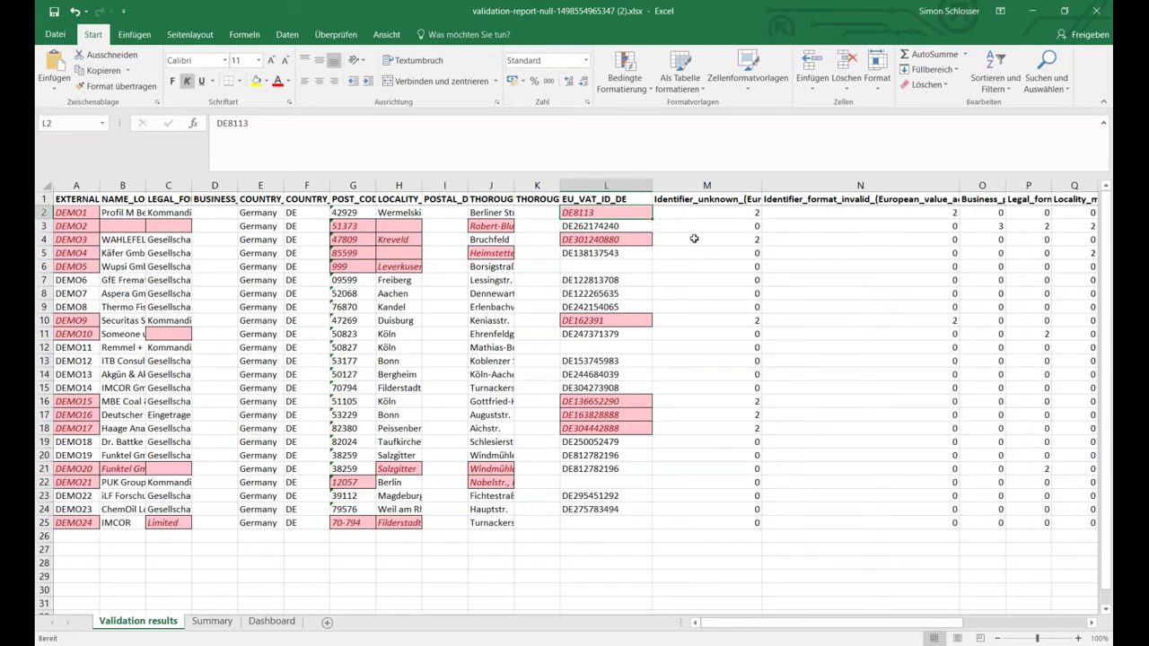
{"action": "left_click", "coordinate": [891, 332]}
{"action": "left_click", "coordinate": [893, 320]}
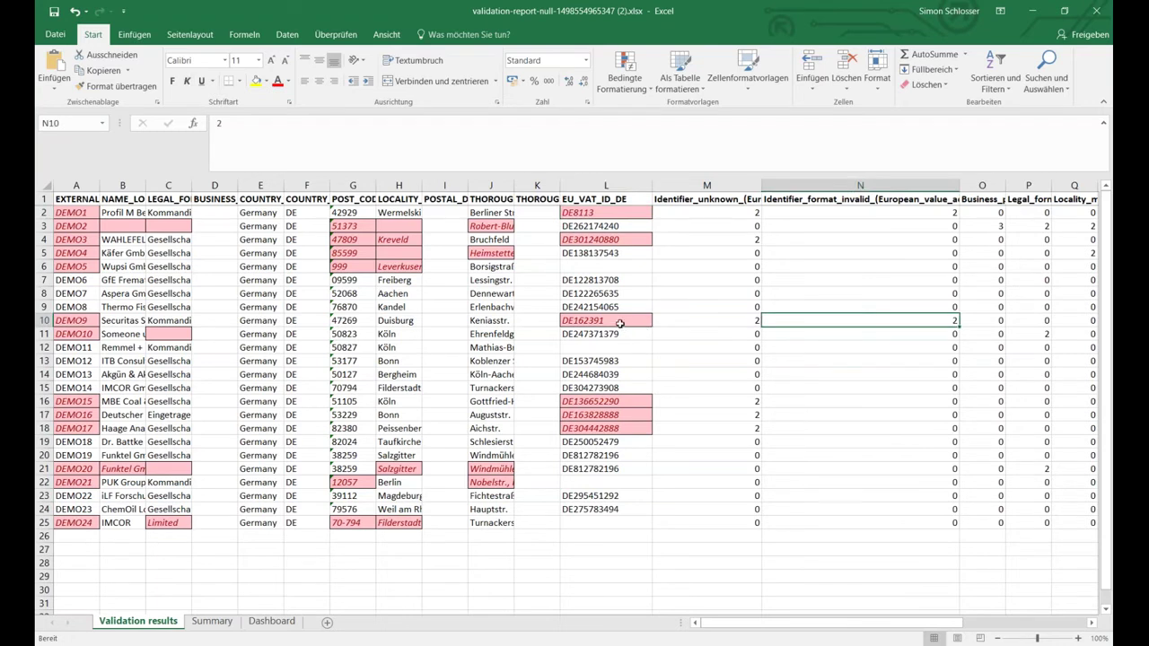
{"action": "key", "text": "Right"}
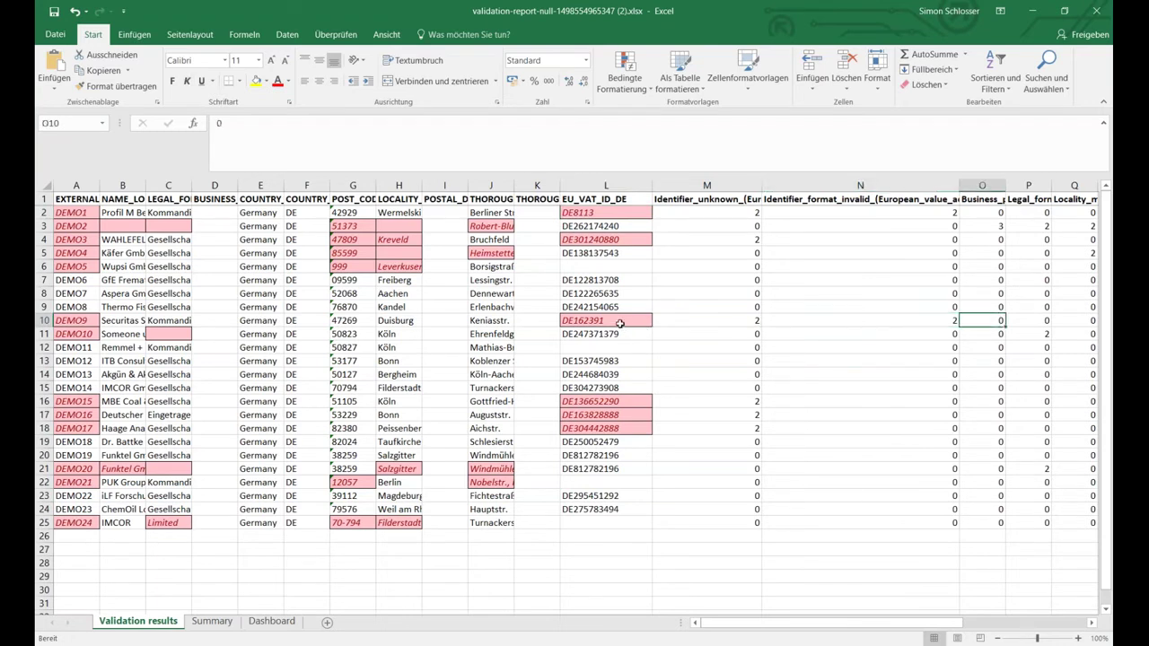
{"action": "key", "text": "Right"}
{"action": "key", "text": "Right"}
{"action": "key", "text": "Right"}
{"action": "key", "text": "Right"}
{"action": "key", "text": "Right"}
{"action": "key", "text": "Right"}
{"action": "key", "text": "Right"}
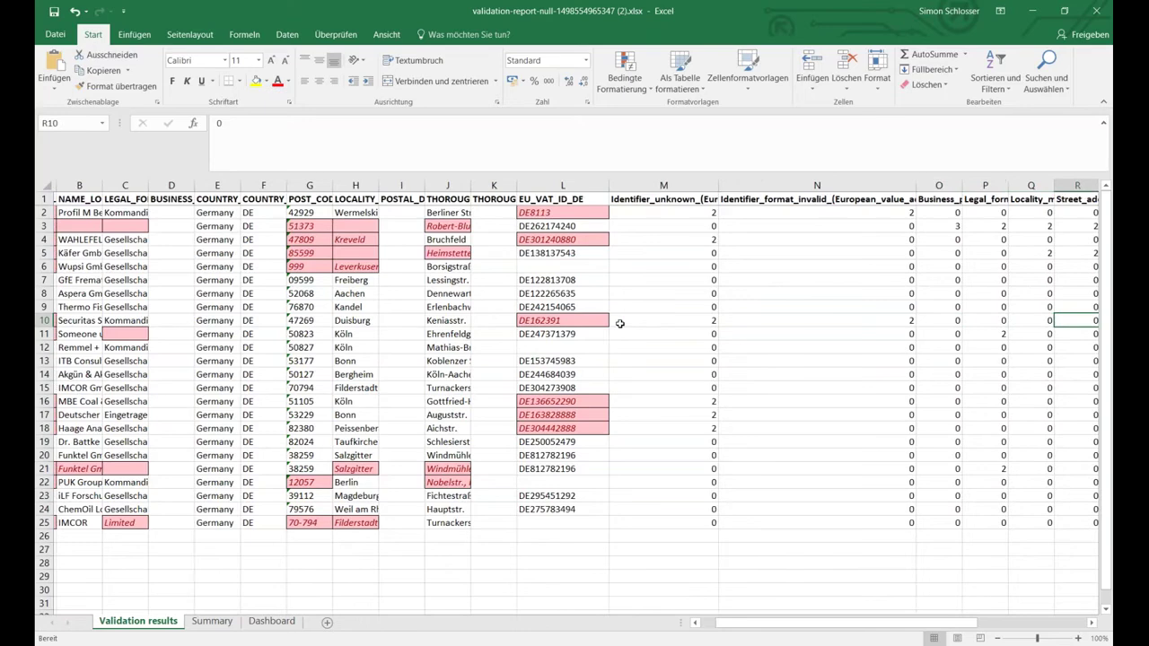
Step: Widen column B and trace Funktel GmbH's c/o row to its Care_of_information_misplaced flag
{"action": "left_click_drag", "start_coordinate": [727, 186], "coordinate": [599, 185]}
{"action": "left_click_drag", "start_coordinate": [851, 622], "coordinate": [705, 619]}
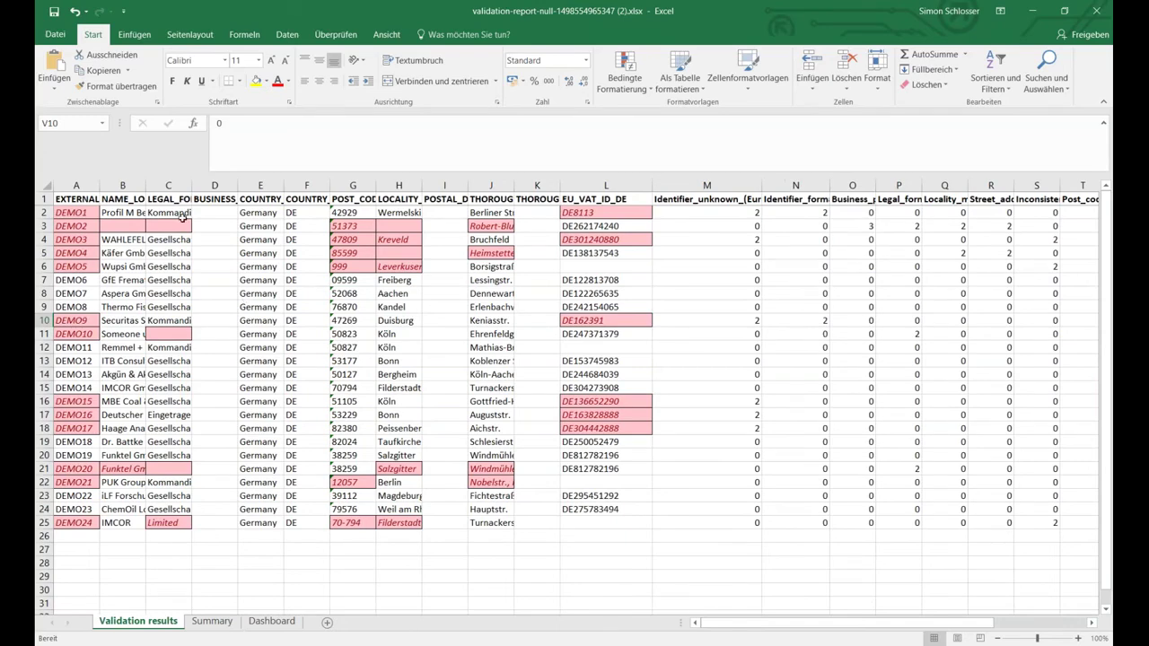
{"action": "left_click_drag", "start_coordinate": [145, 185], "coordinate": [297, 186]}
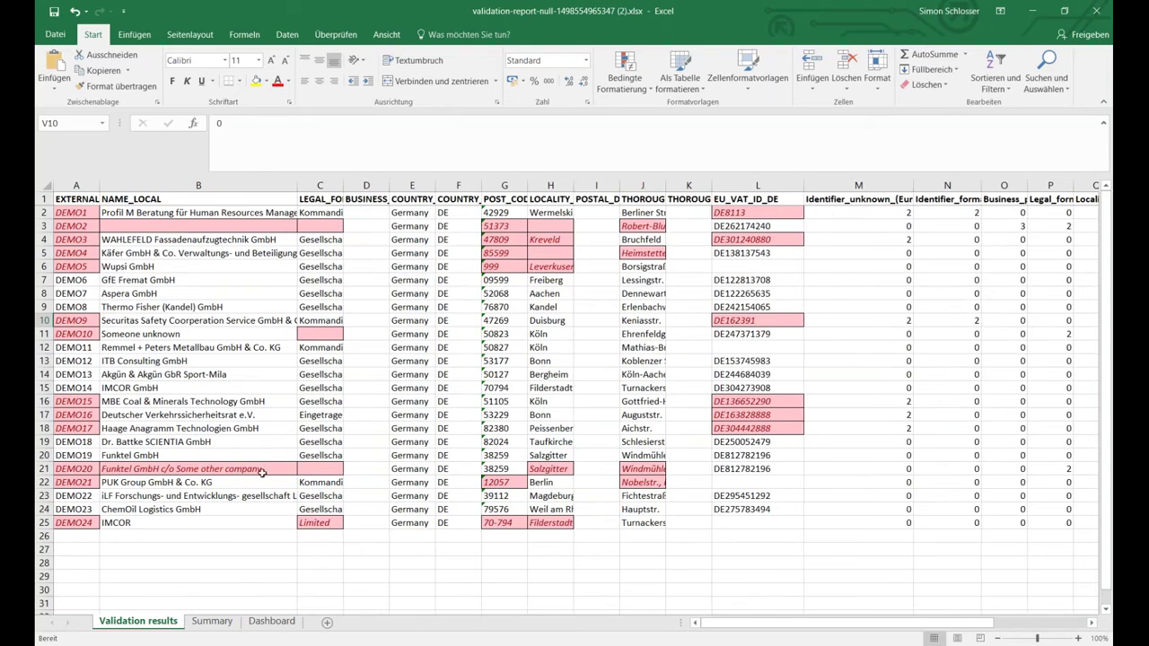
{"action": "left_click", "coordinate": [151, 458]}
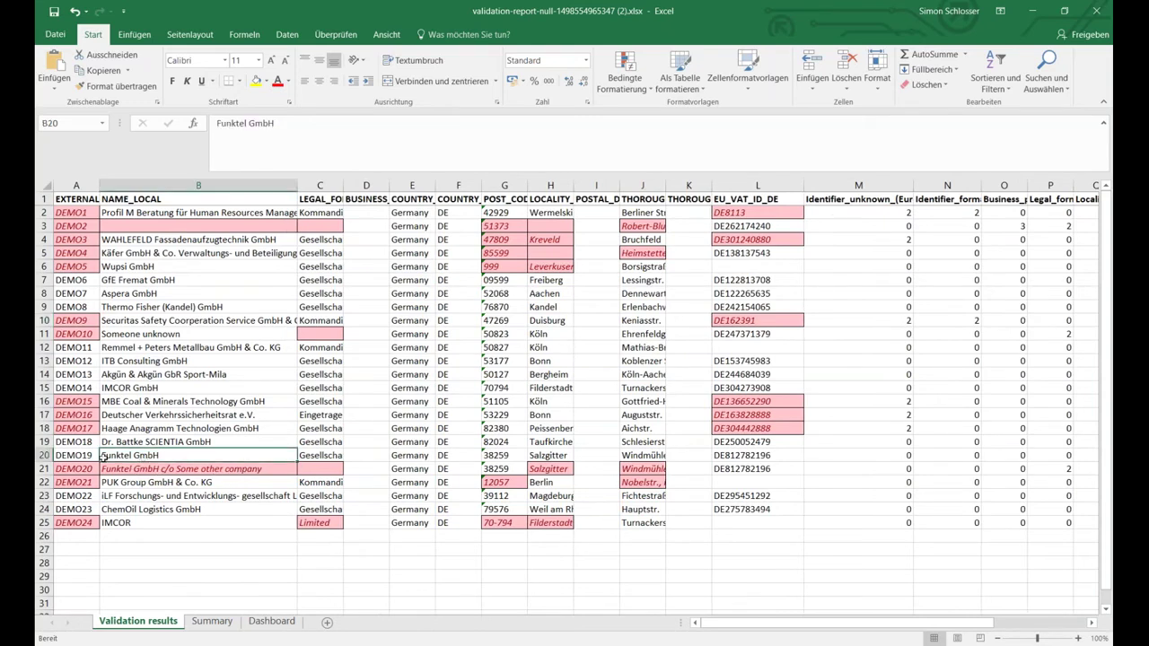
{"action": "left_click", "coordinate": [160, 468]}
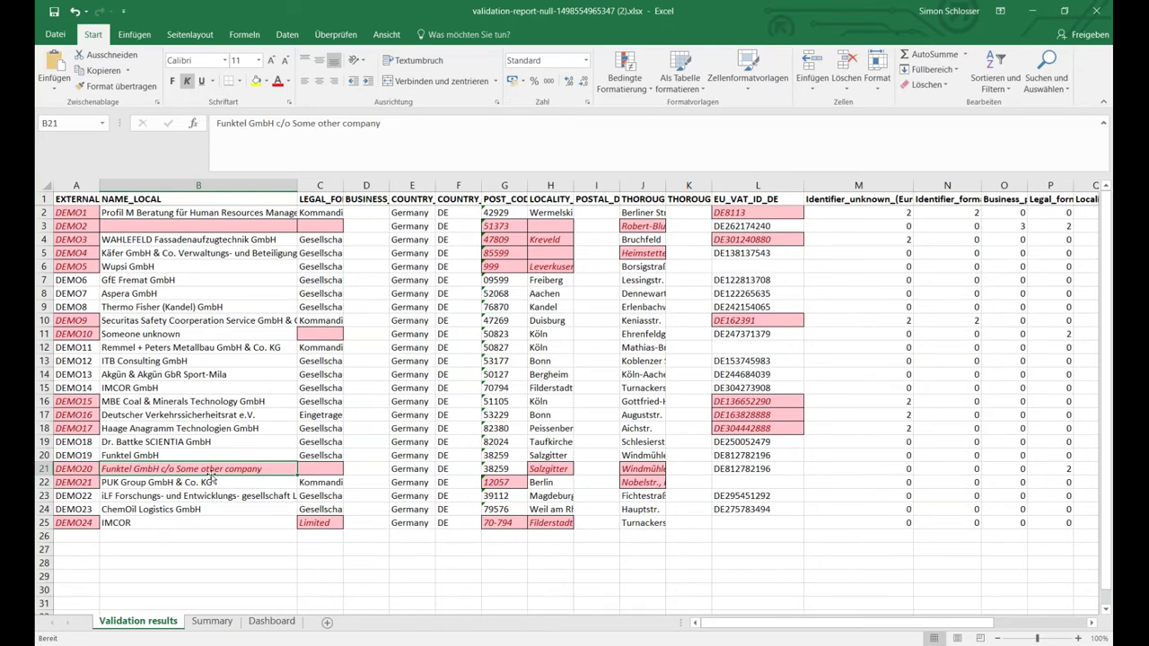
{"action": "key", "text": "Right"}
{"action": "key", "text": "Right"}
{"action": "key", "text": "Right"}
{"action": "key", "text": "Right"}
{"action": "key", "text": "Right"}
{"action": "key", "text": "Right"}
{"action": "key", "text": "Right"}
{"action": "key", "text": "Right"}
{"action": "key", "text": "Right"}
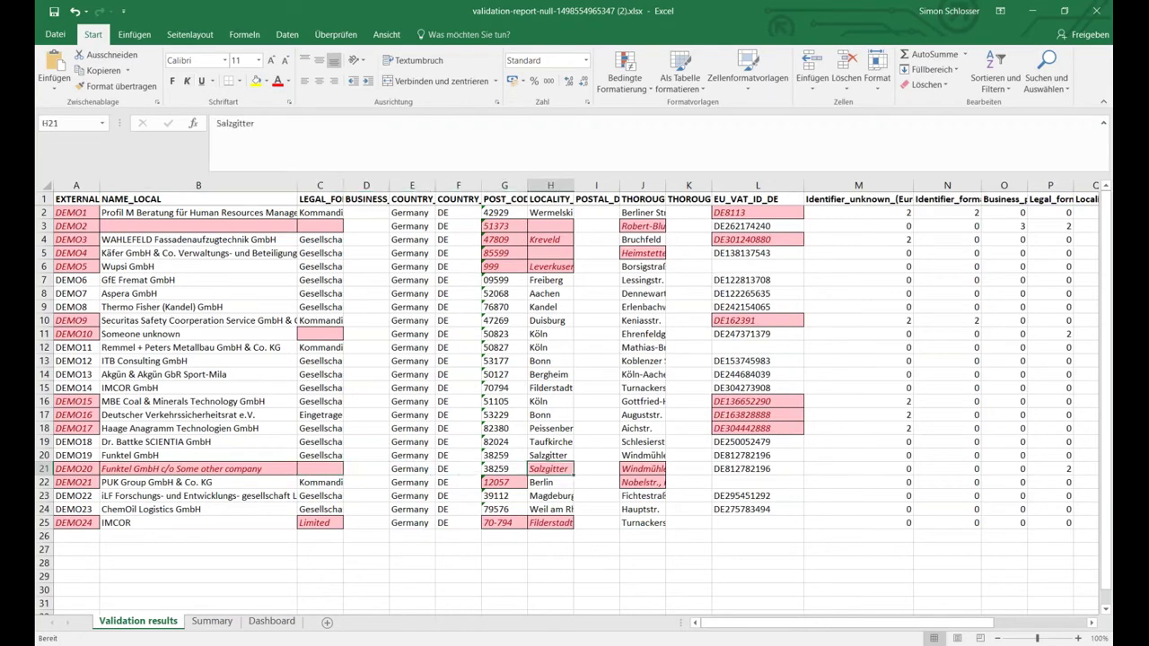
{"action": "key", "text": "Right"}
{"action": "key", "text": "Right"}
{"action": "key", "text": "Right"}
{"action": "key", "text": "Right"}
{"action": "key", "text": "Right"}
{"action": "key", "text": "Right"}
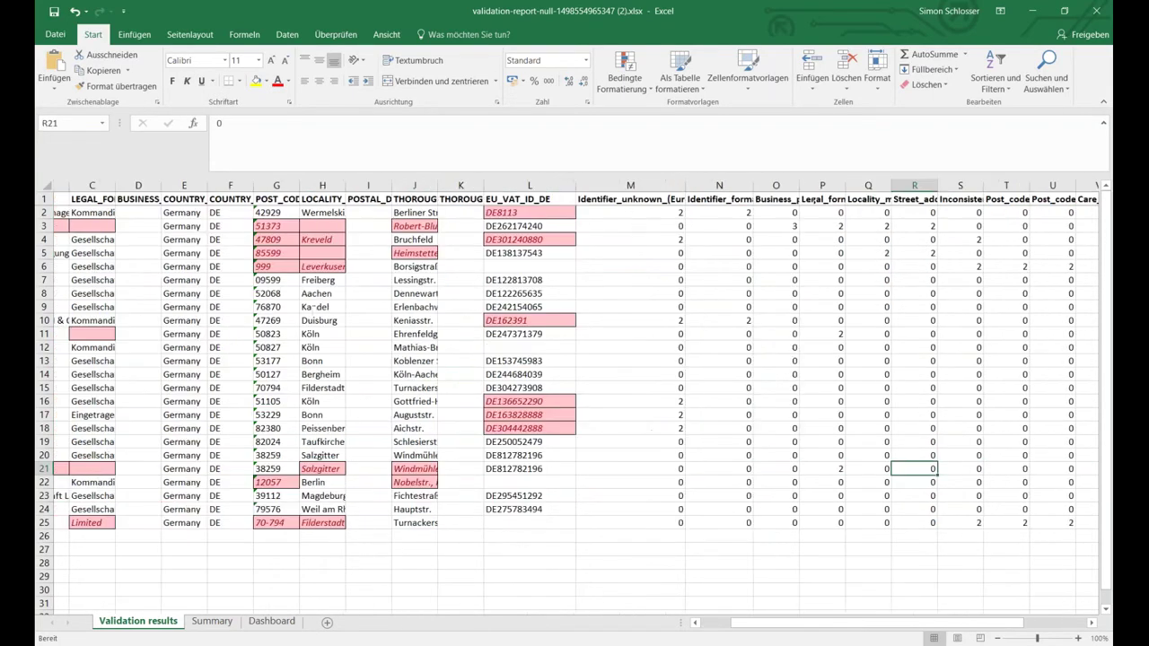
{"action": "key", "text": "Right"}
{"action": "key", "text": "Right"}
{"action": "key", "text": "Right"}
{"action": "key", "text": "Right"}
{"action": "key", "text": "Right"}
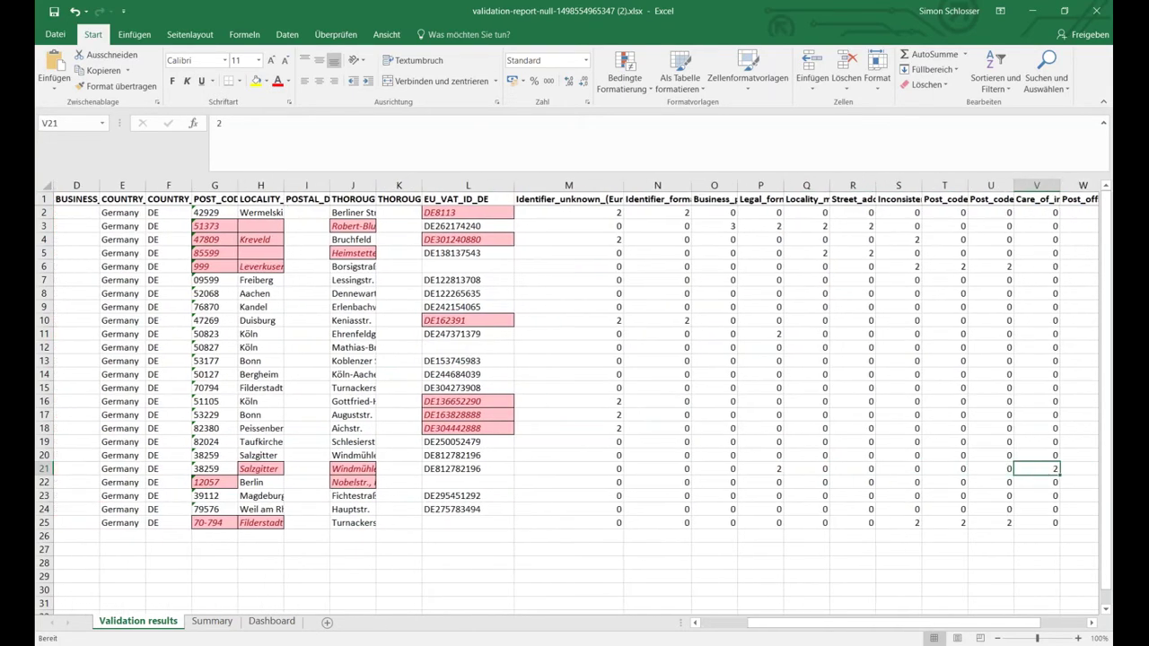
{"action": "left_click_drag", "start_coordinate": [1060, 185], "coordinate": [1098, 185]}
{"action": "scroll", "coordinate": [881, 625], "scroll_direction": "right", "scroll_amount": 3}
{"action": "left_click_drag", "start_coordinate": [957, 186], "coordinate": [1044, 185]}
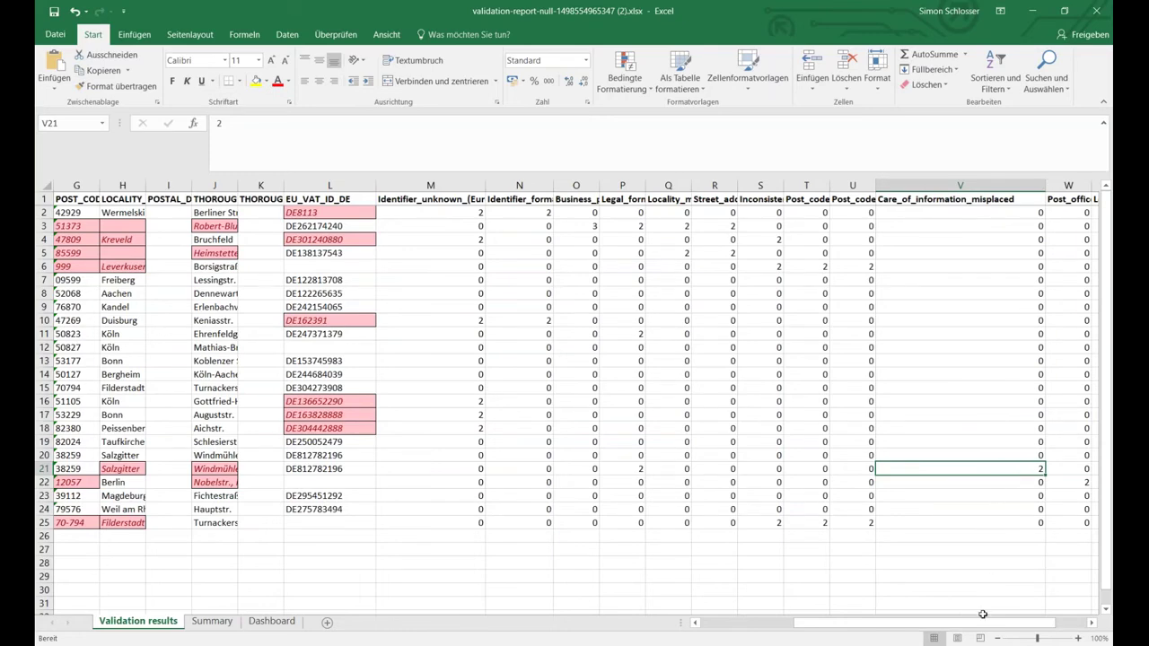
{"action": "scroll", "coordinate": [943, 621], "scroll_direction": "left", "scroll_amount": 6}
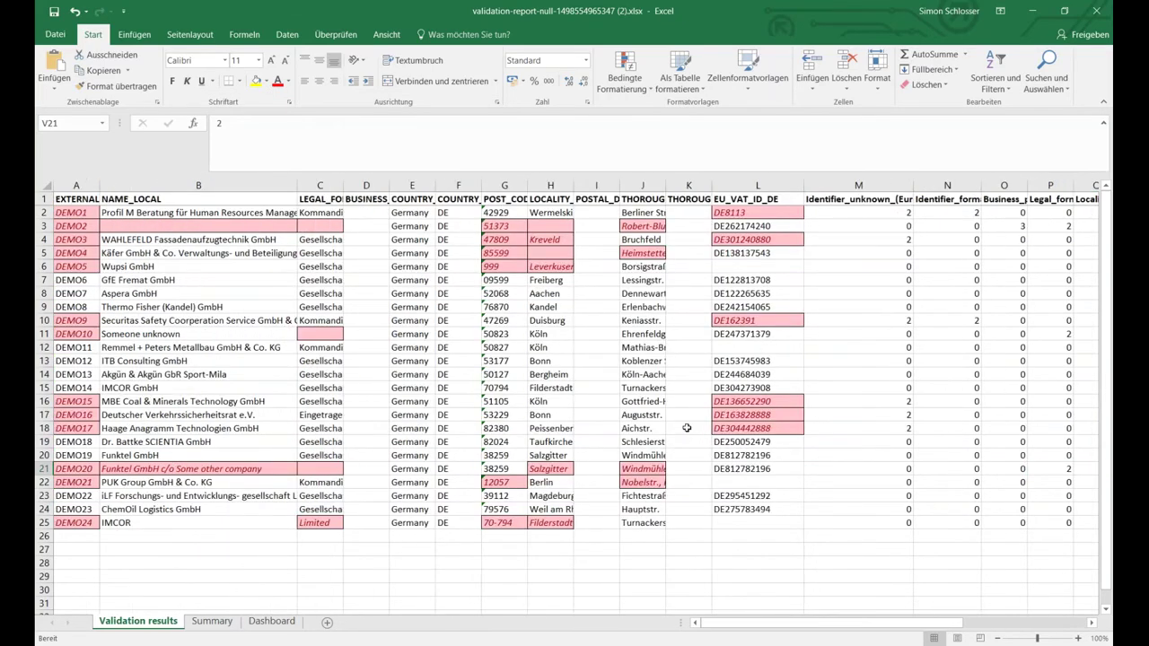
Step: Widen column J and trace 'Nobelstr., Postfach 12345' to its post-office-box error in column W
{"action": "left_click_drag", "start_coordinate": [666, 186], "coordinate": [814, 185]}
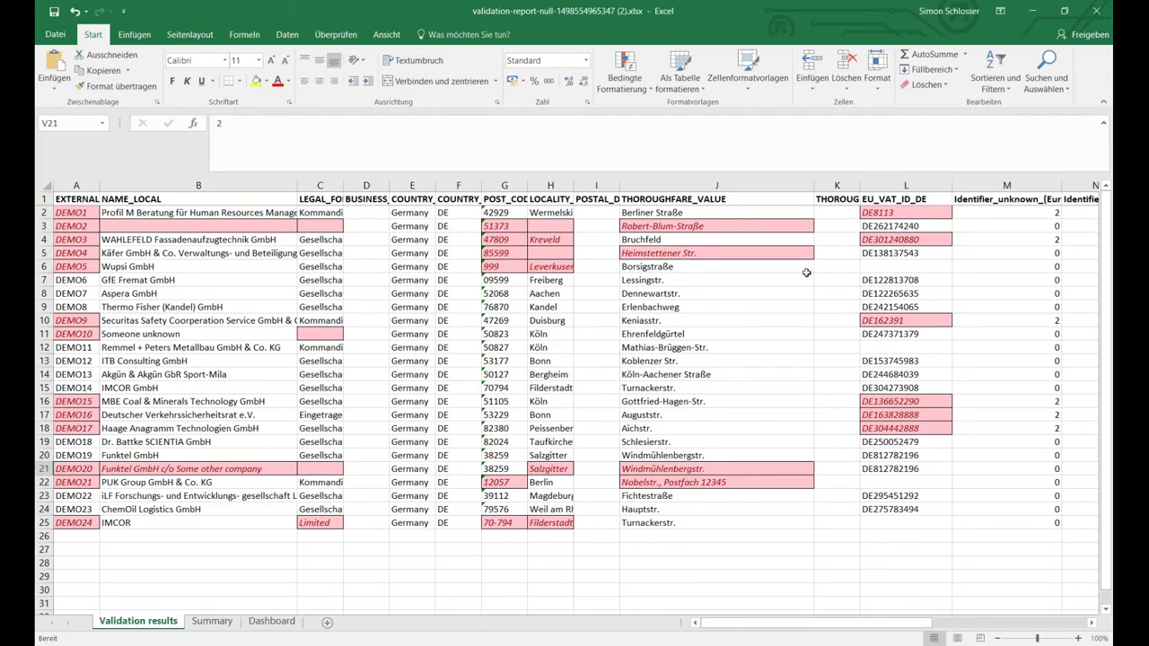
{"action": "left_click", "coordinate": [685, 483]}
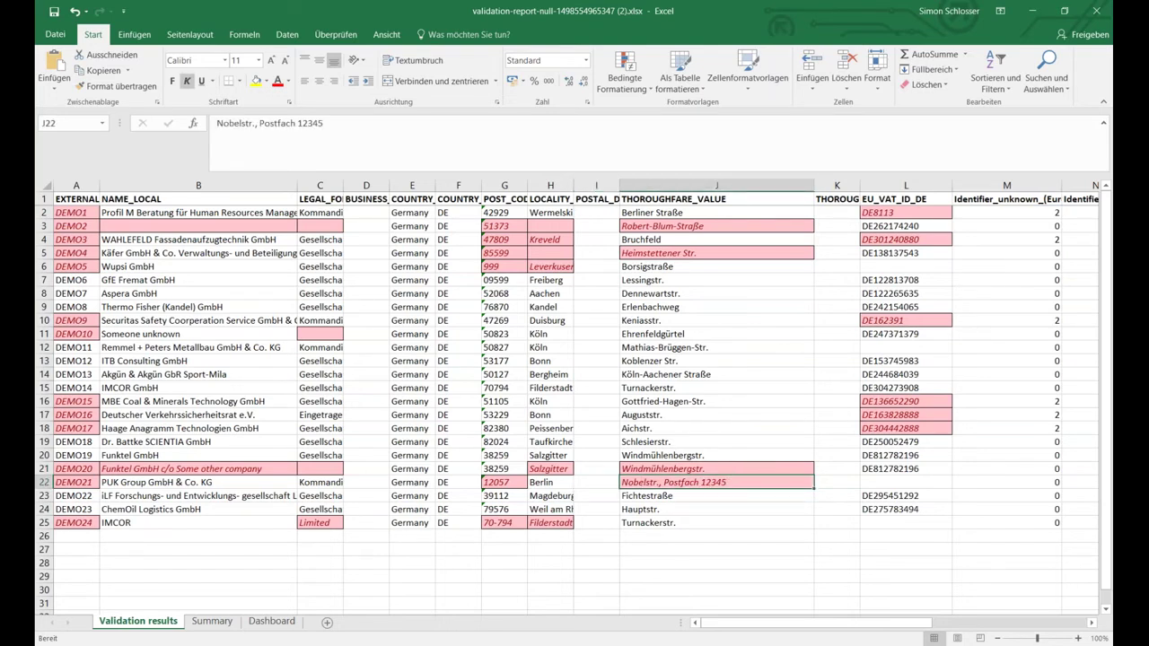
{"action": "key", "text": "Right"}
{"action": "key", "text": "Right"}
{"action": "key", "text": "Right"}
{"action": "key", "text": "Right"}
{"action": "key", "text": "Right"}
{"action": "key", "text": "Right"}
{"action": "key", "text": "Right"}
{"action": "key", "text": "Right"}
{"action": "key", "text": "Right"}
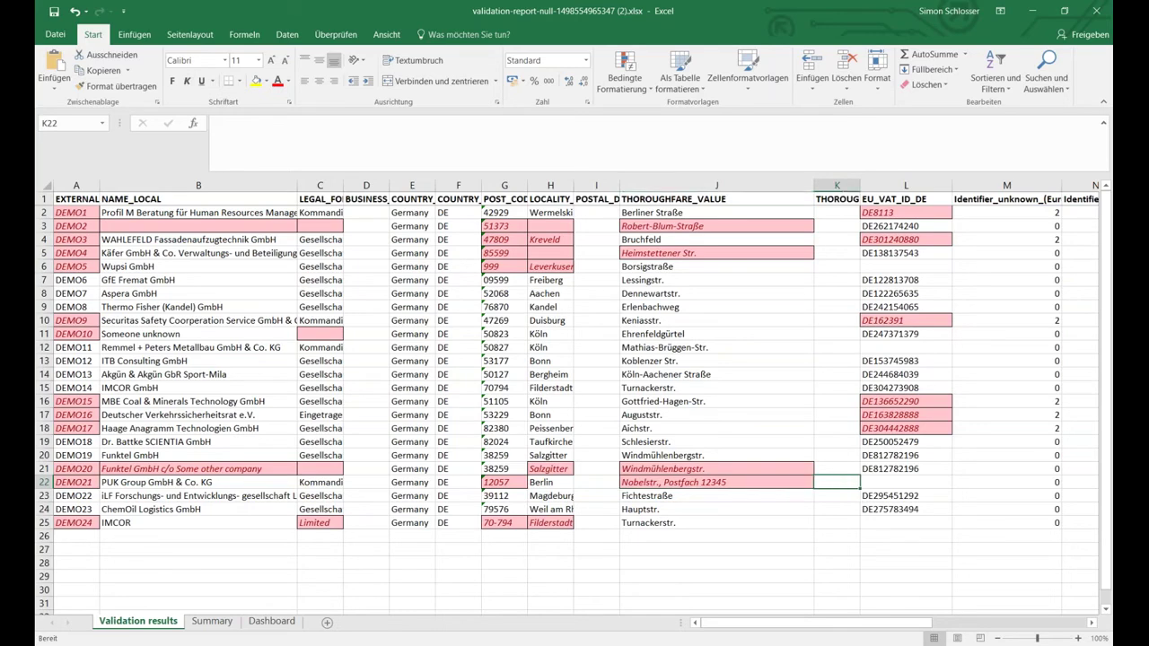
{"action": "key", "text": "Right"}
{"action": "key", "text": "Right"}
{"action": "key", "text": "Right"}
{"action": "key", "text": "Right"}
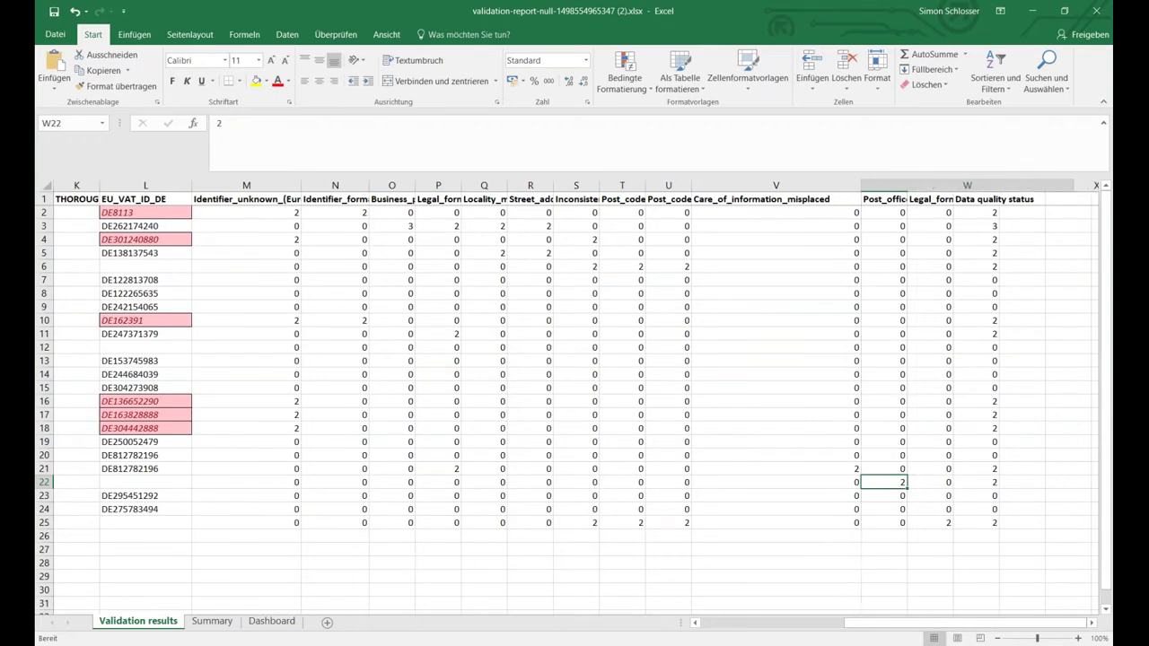
{"action": "double_click", "coordinate": [905, 186]}
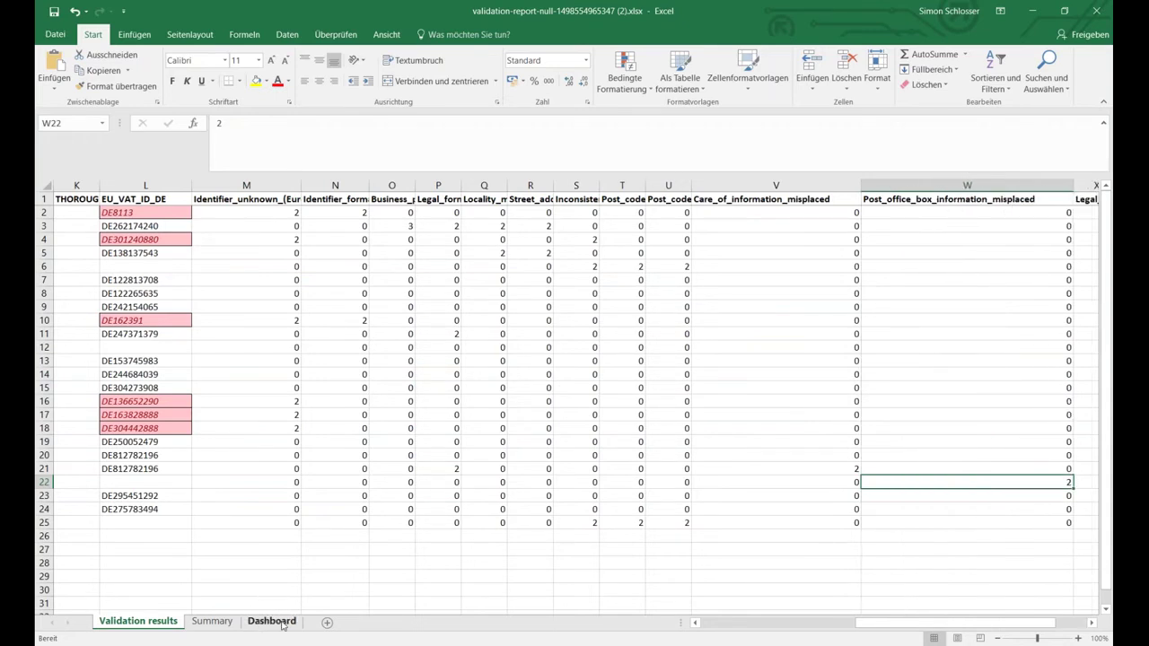
{"action": "left_click", "coordinate": [330, 522]}
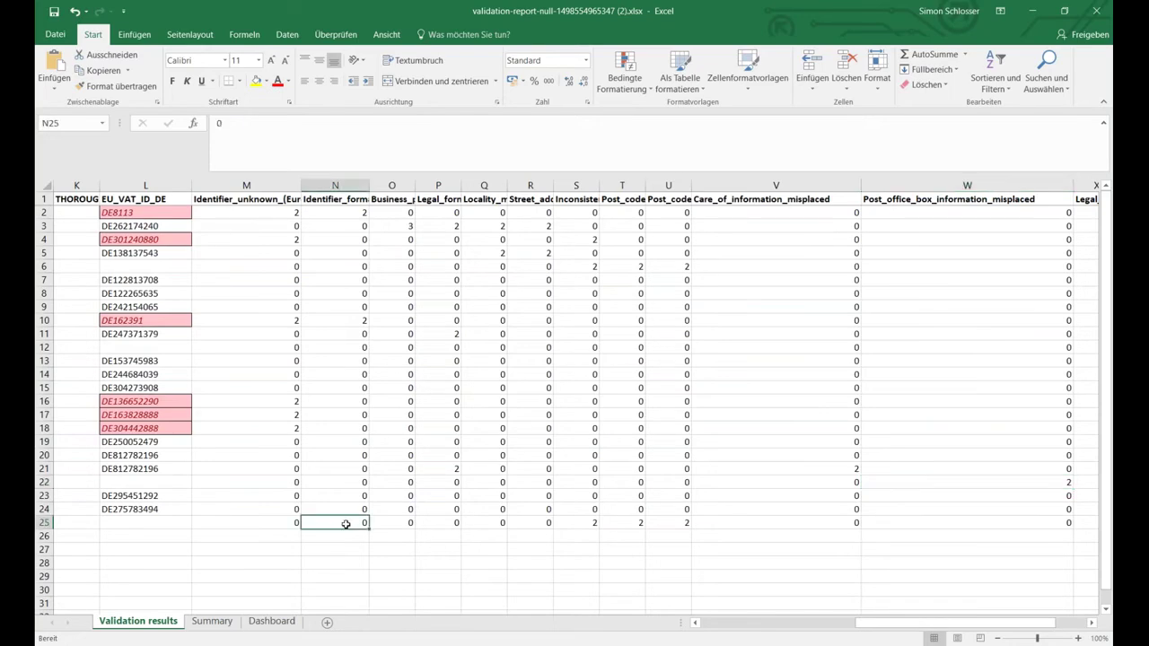
{"action": "key", "text": "Up"}
{"action": "key", "text": "Up"}
{"action": "key", "text": "Up"}
{"action": "key", "text": "Up"}
{"action": "key", "text": "Up"}
{"action": "key", "text": "Up"}
{"action": "key", "text": "Up"}
{"action": "key", "text": "Up"}
{"action": "key", "text": "Up"}
{"action": "key", "text": "Up"}
{"action": "key", "text": "Up"}
{"action": "key", "text": "Up"}
{"action": "key", "text": "Up"}
{"action": "key", "text": "Up"}
{"action": "key", "text": "Up"}
{"action": "key", "text": "Up"}
{"action": "key", "text": "Up"}
{"action": "key", "text": "Up"}
{"action": "key", "text": "Up"}
{"action": "key", "text": "Up"}
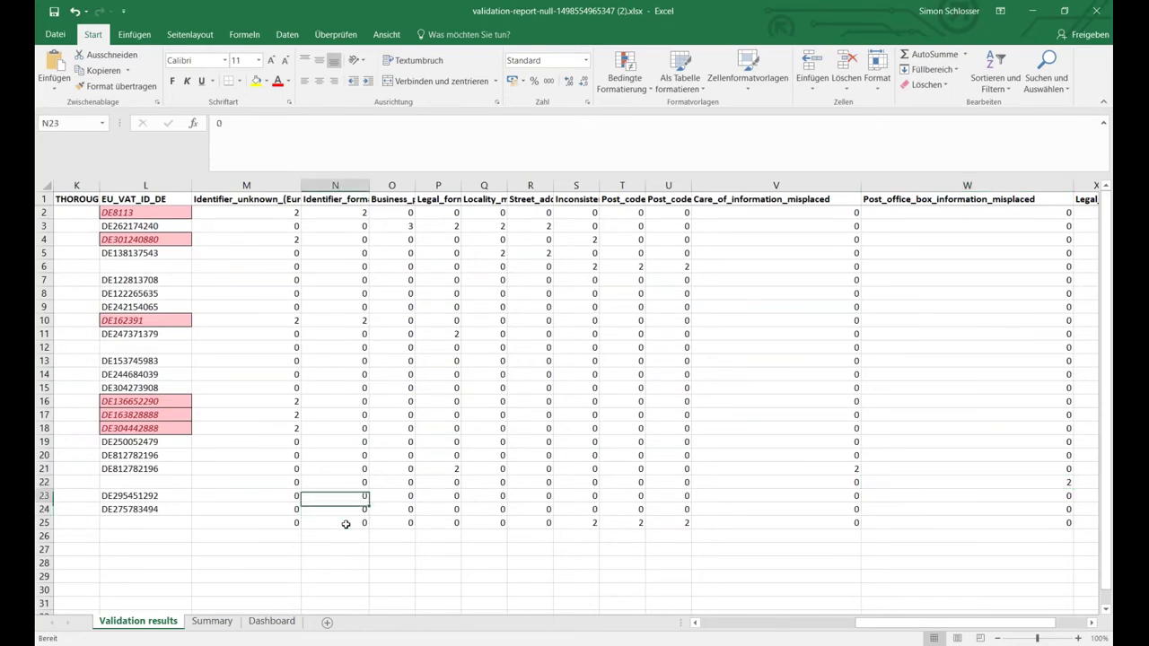
{"action": "key", "text": "Left"}
{"action": "key", "text": "Left"}
{"action": "key", "text": "Left"}
{"action": "key", "text": "Left"}
{"action": "key", "text": "Left"}
{"action": "key", "text": "Left"}
{"action": "key", "text": "Left"}
{"action": "key", "text": "Left"}
{"action": "key", "text": "Left"}
{"action": "key", "text": "Left"}
{"action": "key", "text": "Left"}
{"action": "key", "text": "Left"}
{"action": "key", "text": "Left"}
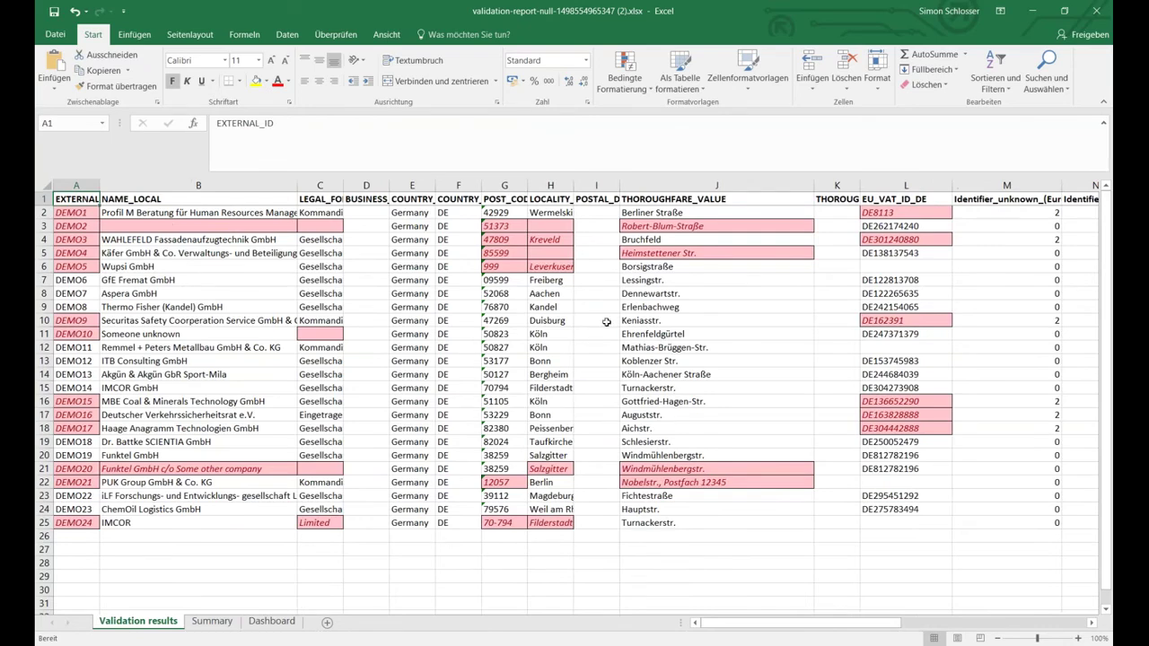
Step: Close the demo 2 report without saving, then close the remaining report workbook
{"action": "left_click", "coordinate": [1096, 11]}
{"action": "left_click", "coordinate": [573, 353]}
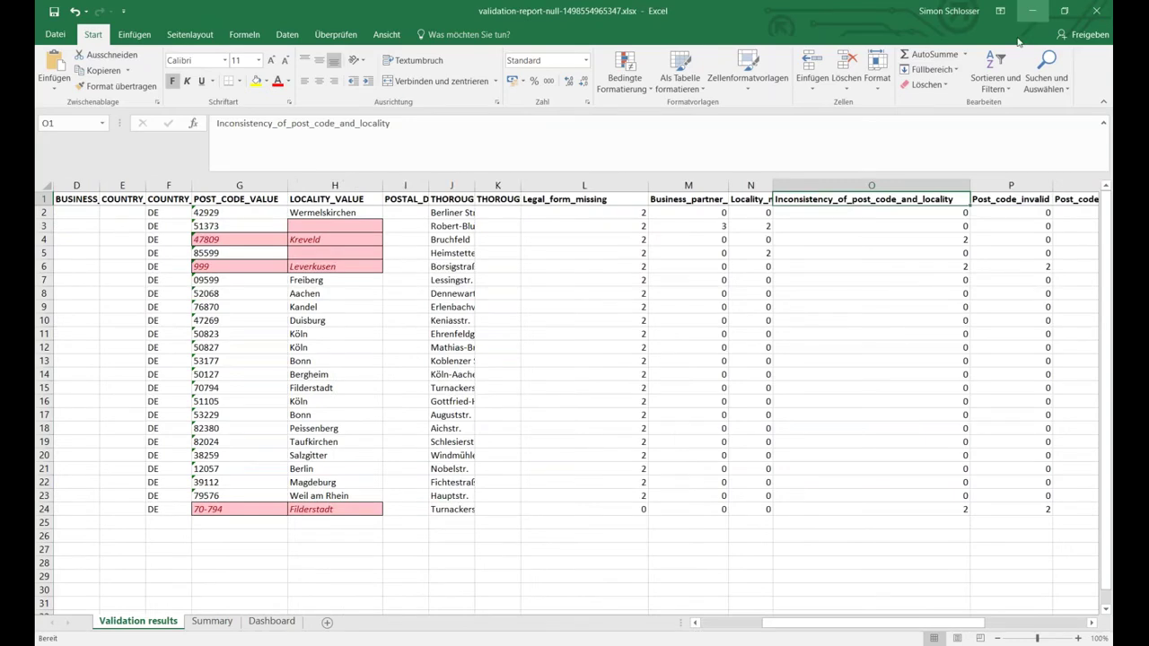
{"action": "left_click", "coordinate": [1096, 11]}
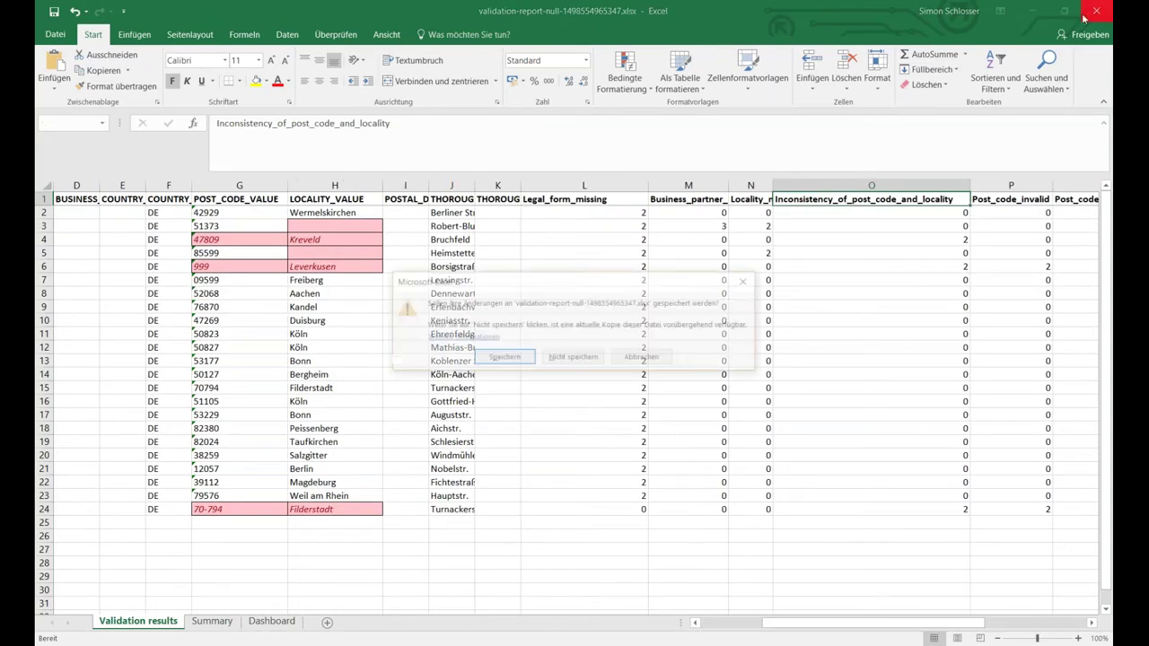
Step: Discard changes to the earlier report and open DEMO 2-3 - Identifiers.xlsx from Demo data
{"action": "left_click", "coordinate": [574, 358]}
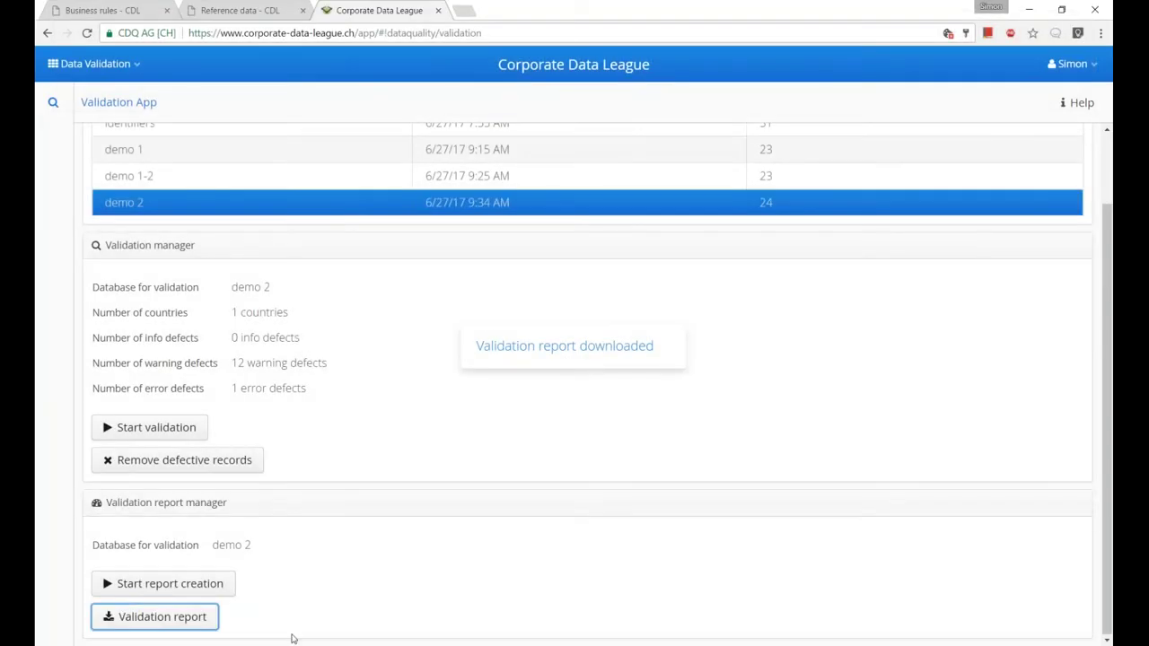
{"action": "mouse_move", "coordinate": [188, 637]}
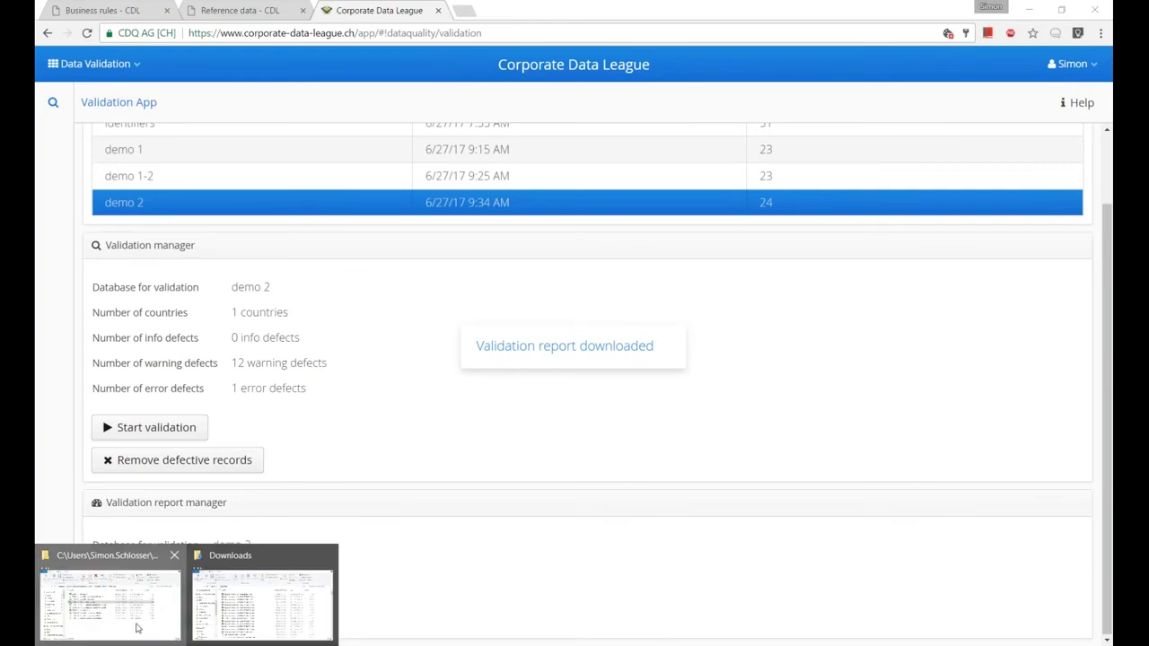
{"action": "left_click", "coordinate": [139, 619]}
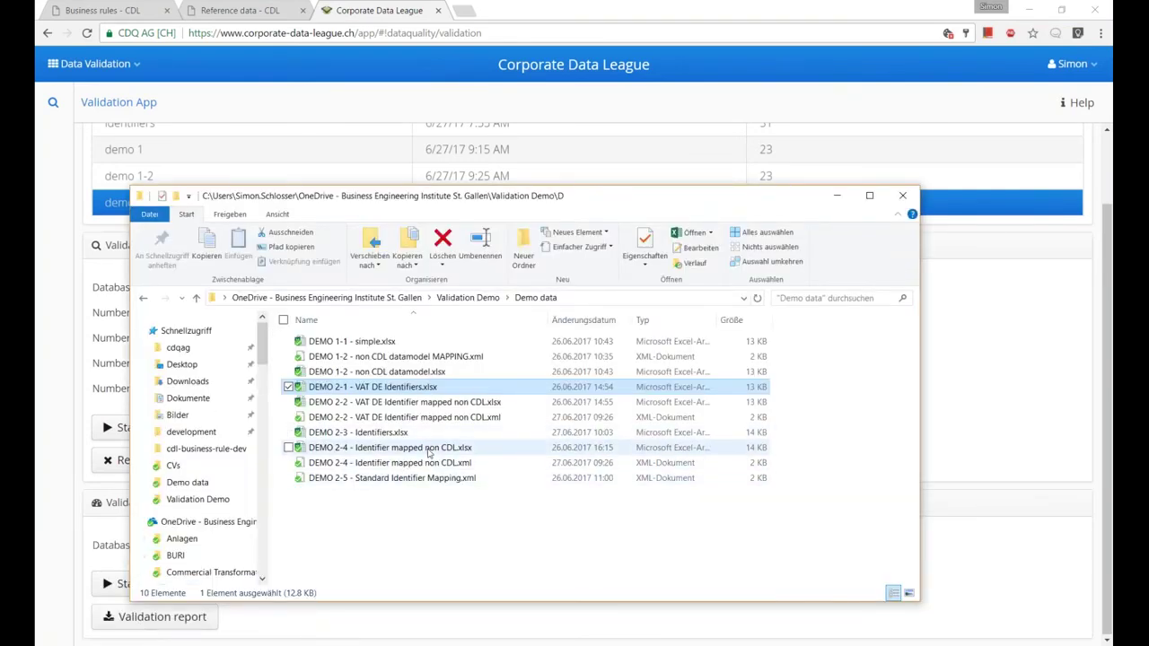
{"action": "left_click", "coordinate": [387, 435]}
{"action": "double_click", "coordinate": [387, 435]}
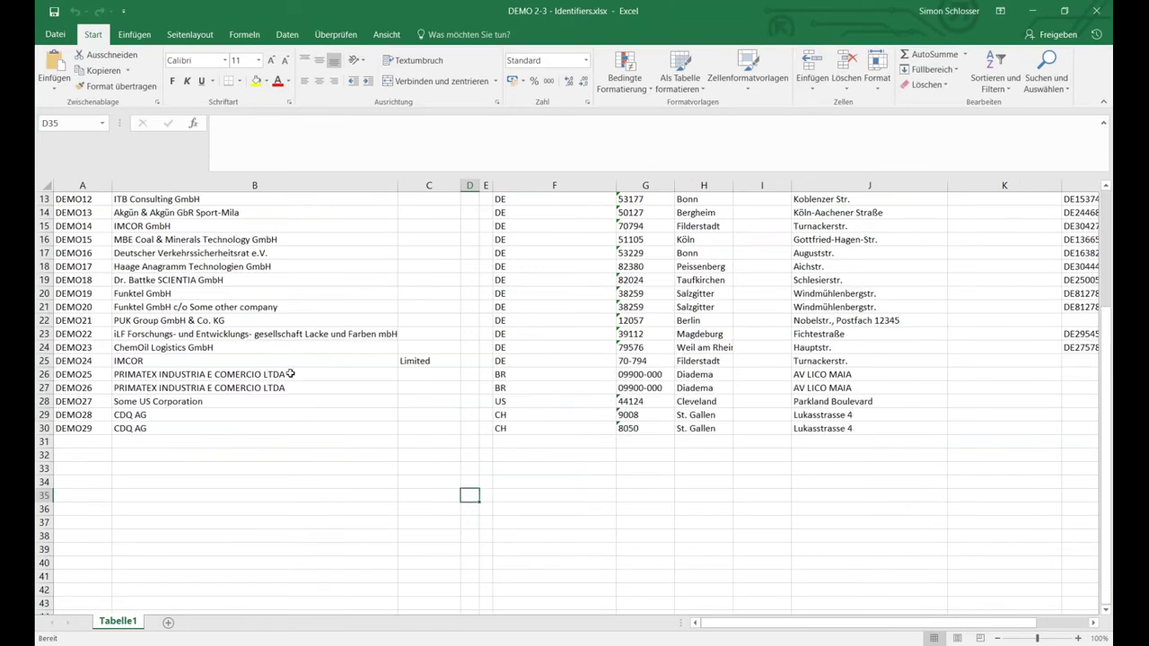
Step: Check the Brazilian and Swiss country codes in the rows from 26 down
{"action": "key", "text": "Right"}
{"action": "key", "text": "Right"}
{"action": "key", "text": "Right"}
{"action": "key", "text": "Right"}
{"action": "key", "text": "Right"}
{"action": "key", "text": "Right"}
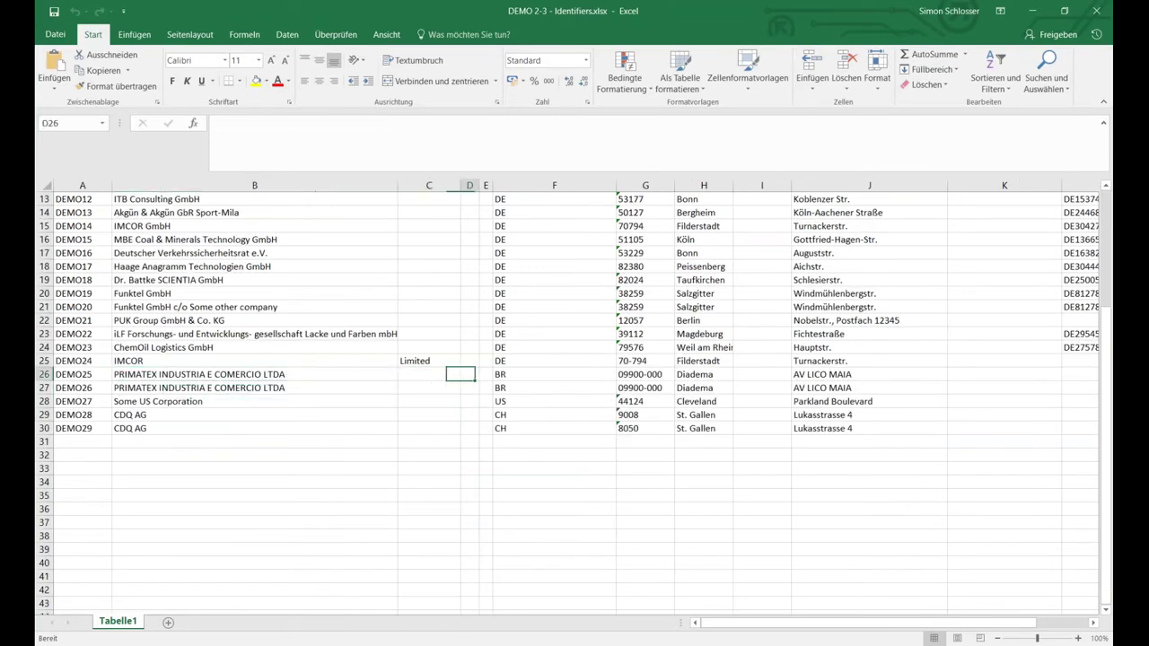
{"action": "key", "text": "Left"}
{"action": "key", "text": "Left"}
{"action": "key", "text": "Left"}
{"action": "key", "text": "Left"}
{"action": "key", "text": "Left"}
{"action": "key", "text": "Left"}
{"action": "key", "text": "Left"}
{"action": "left_click_drag", "start_coordinate": [539, 379], "coordinate": [542, 428]}
{"action": "left_click", "coordinate": [540, 403]}
{"action": "scroll", "coordinate": [704, 431], "scroll_direction": "up", "scroll_amount": 4}
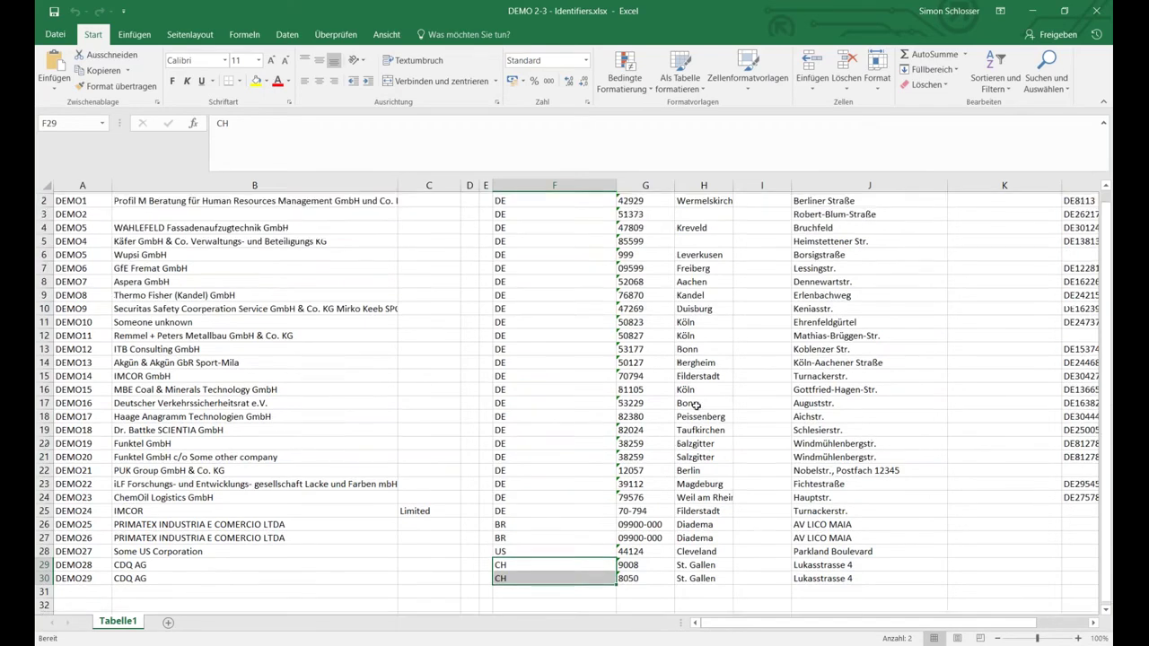
{"action": "left_click_drag", "start_coordinate": [760, 621], "coordinate": [829, 603]}
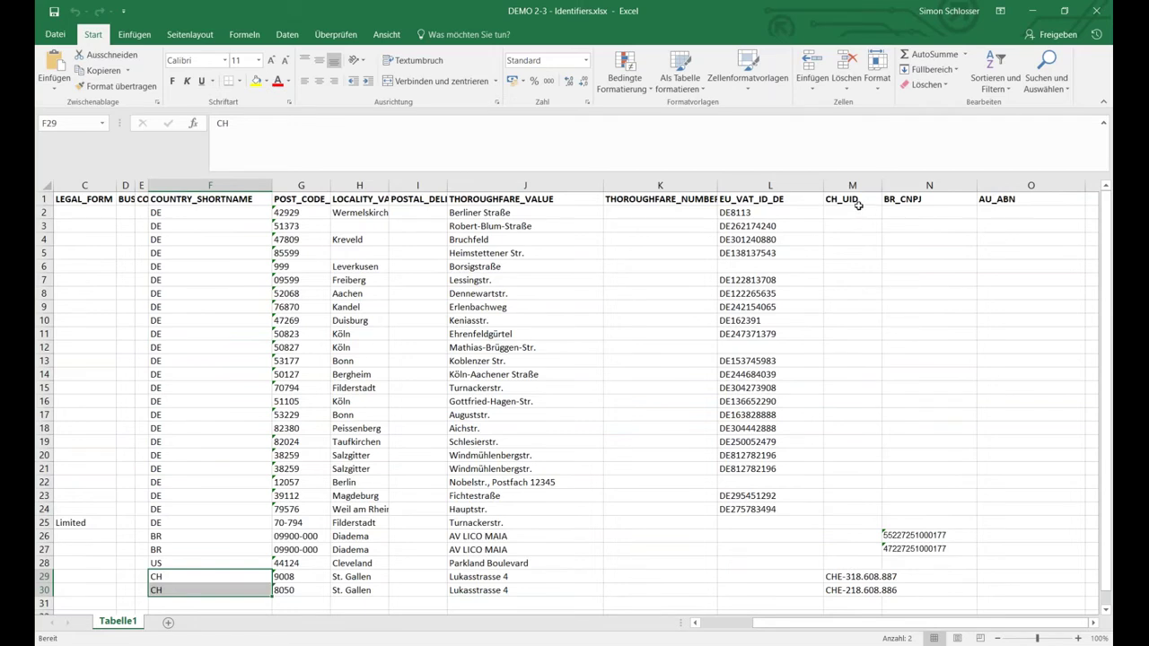
{"action": "scroll", "coordinate": [879, 314], "scroll_direction": "down", "scroll_amount": 1}
{"action": "scroll", "coordinate": [877, 300], "scroll_direction": "up", "scroll_amount": 1}
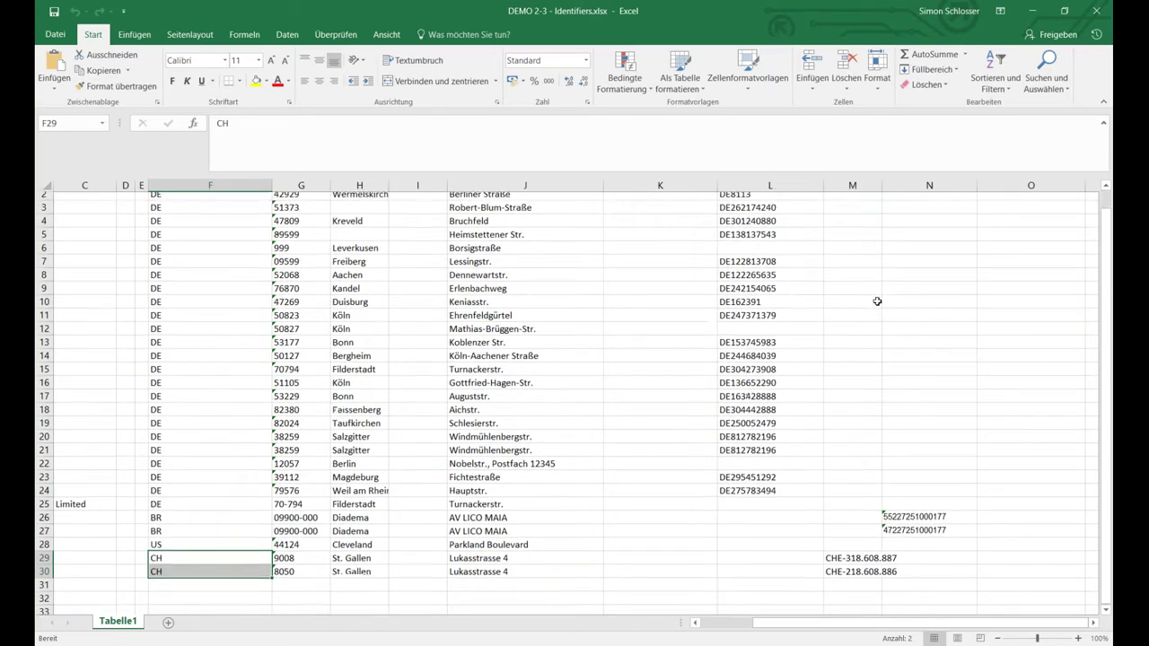
Step: Inspect the CH_UID, BR_CNPJ and AU_ABN values, including Brazilian CNPJs and Swiss UIDs, then close the workbook
{"action": "left_click", "coordinate": [853, 199]}
{"action": "left_click", "coordinate": [930, 199]}
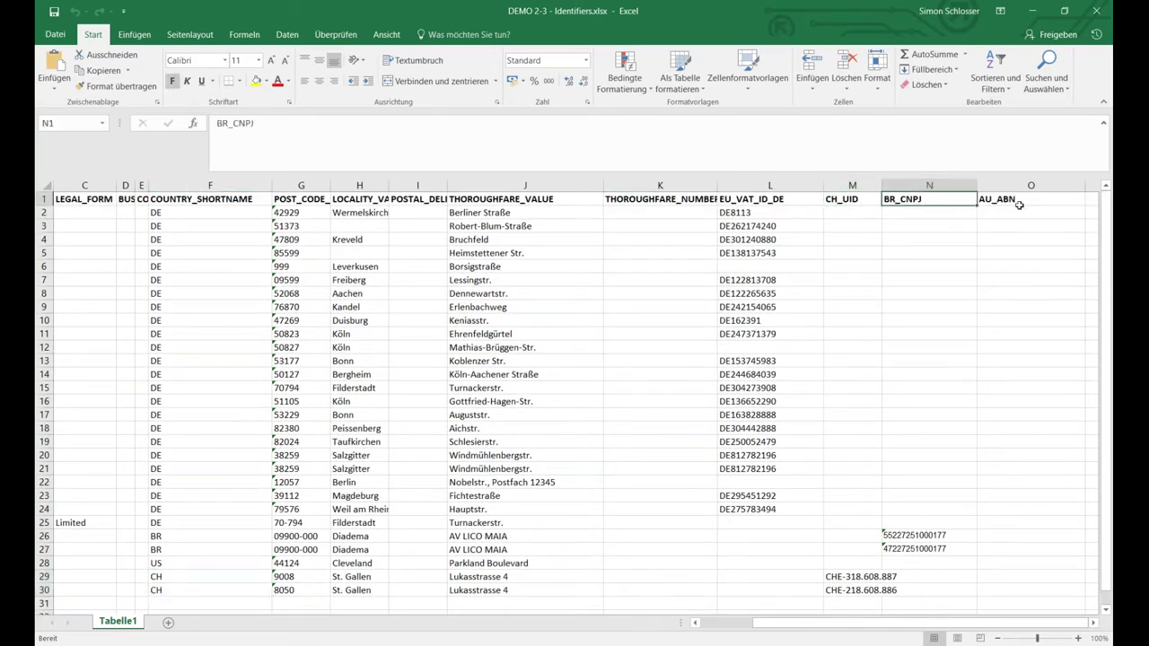
{"action": "left_click", "coordinate": [1023, 199]}
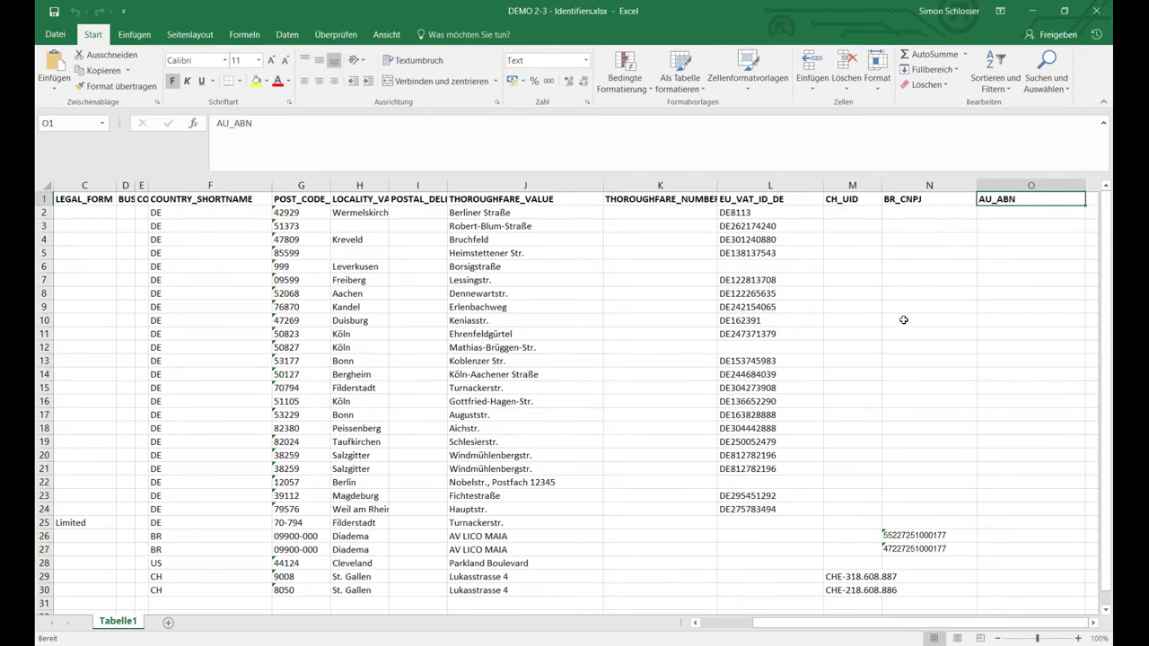
{"action": "left_click", "coordinate": [951, 535]}
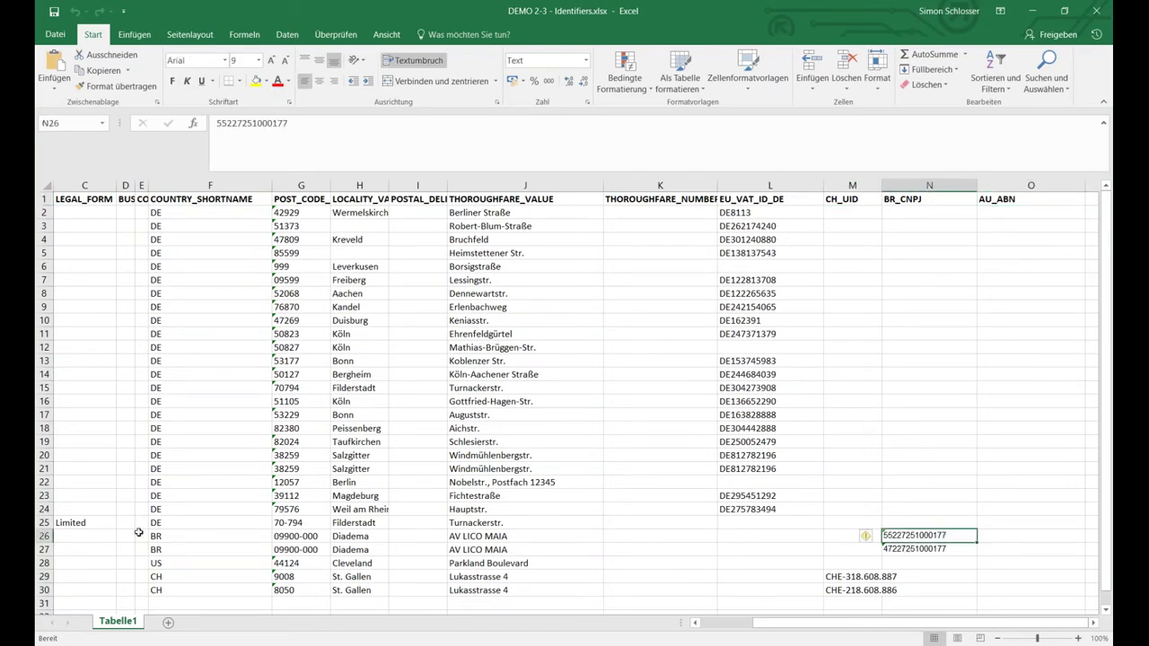
{"action": "left_click", "coordinate": [924, 549]}
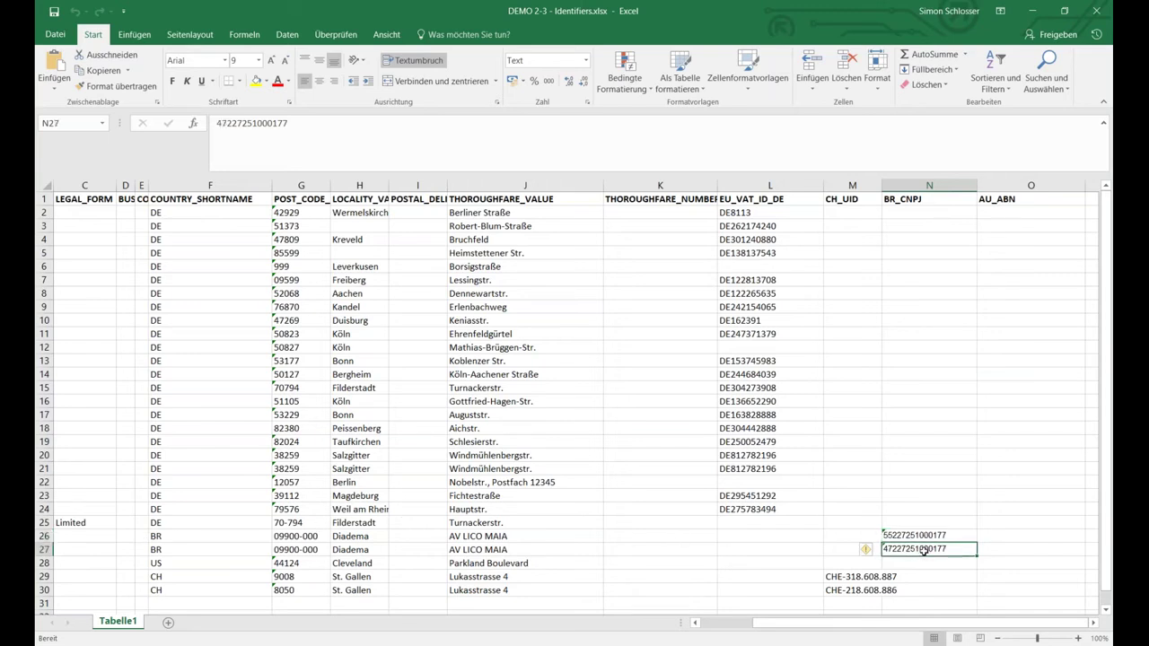
{"action": "left_click", "coordinate": [845, 576]}
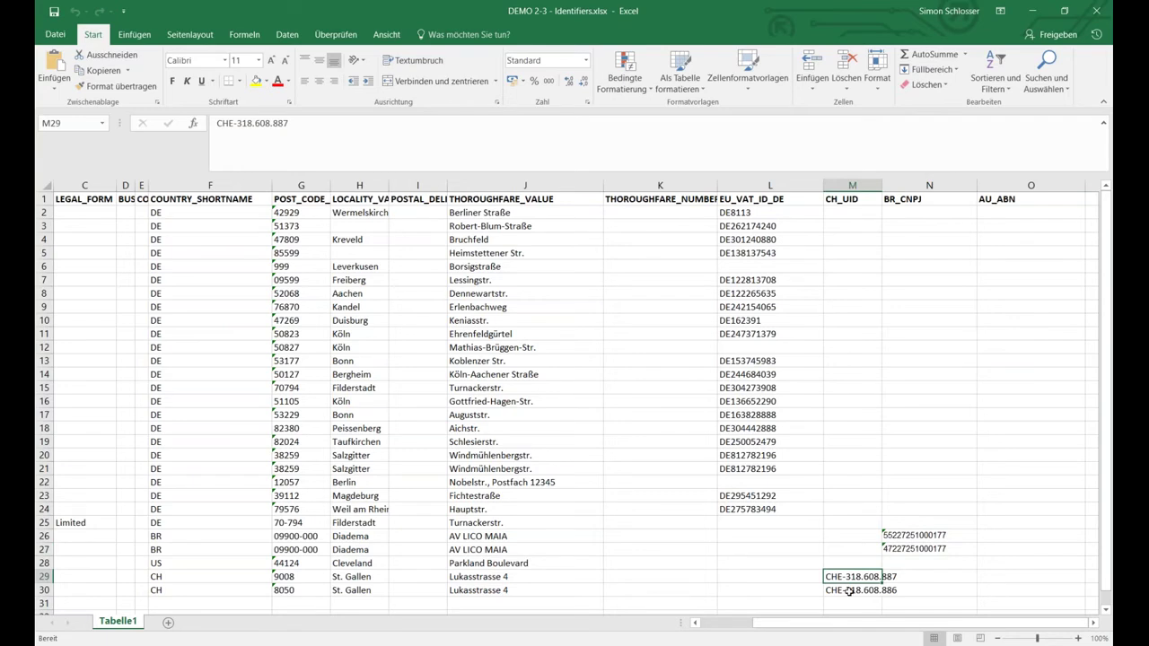
{"action": "left_click", "coordinate": [853, 590]}
{"action": "left_click", "coordinate": [852, 577]}
{"action": "left_click", "coordinate": [936, 228]}
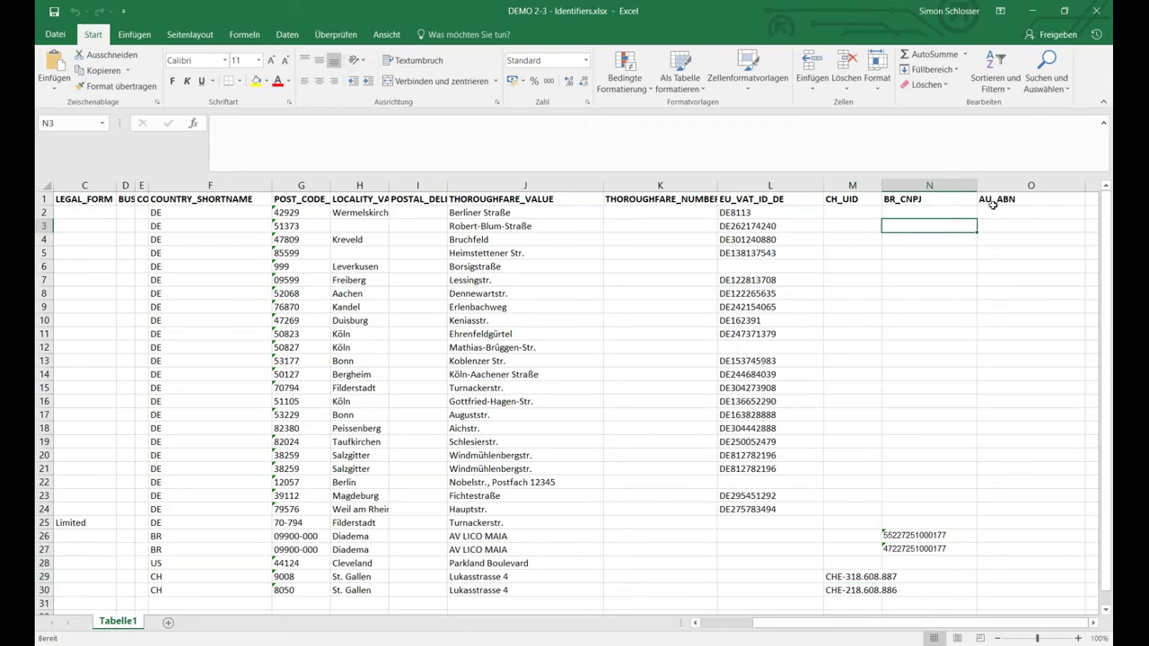
{"action": "left_click", "coordinate": [1029, 200]}
{"action": "key", "text": "Left"}
{"action": "key", "text": "Left"}
{"action": "key", "text": "Left"}
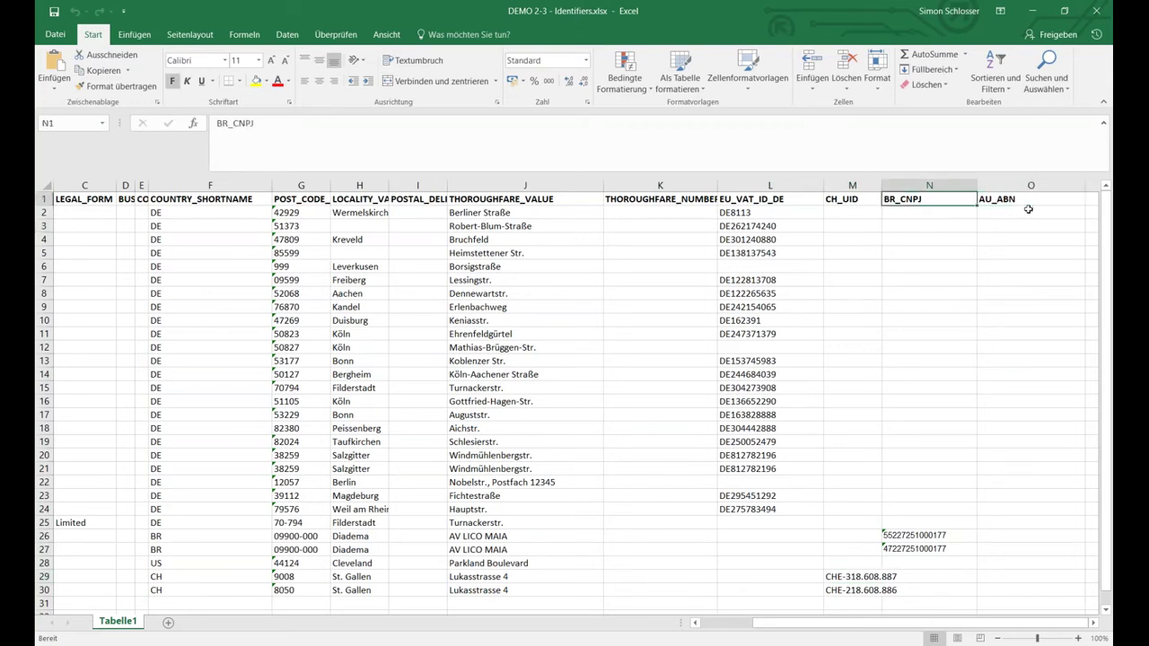
{"action": "key", "text": "Right"}
{"action": "key", "text": "Right"}
{"action": "left_click", "coordinate": [1095, 11]}
Step: Close the DEMO 1-2 workbook and open DEMO 2-4 - Identifier mapped non CDL.xlsx to check STCEG value DE8113
{"action": "left_click", "coordinate": [1097, 11]}
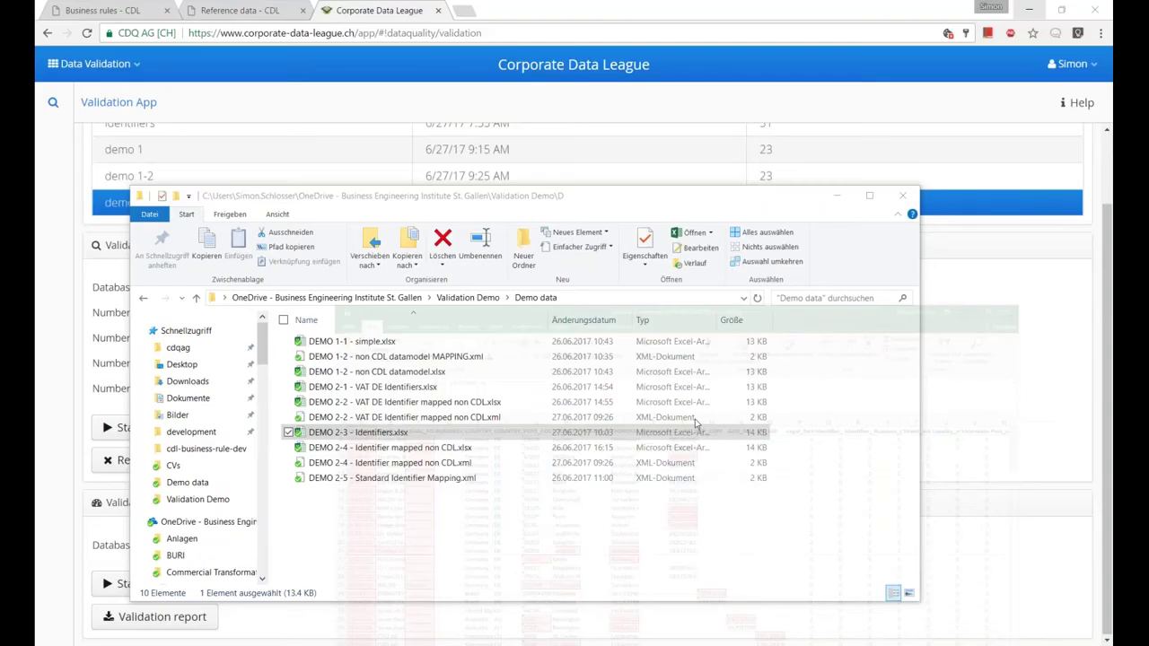
{"action": "left_click", "coordinate": [414, 448]}
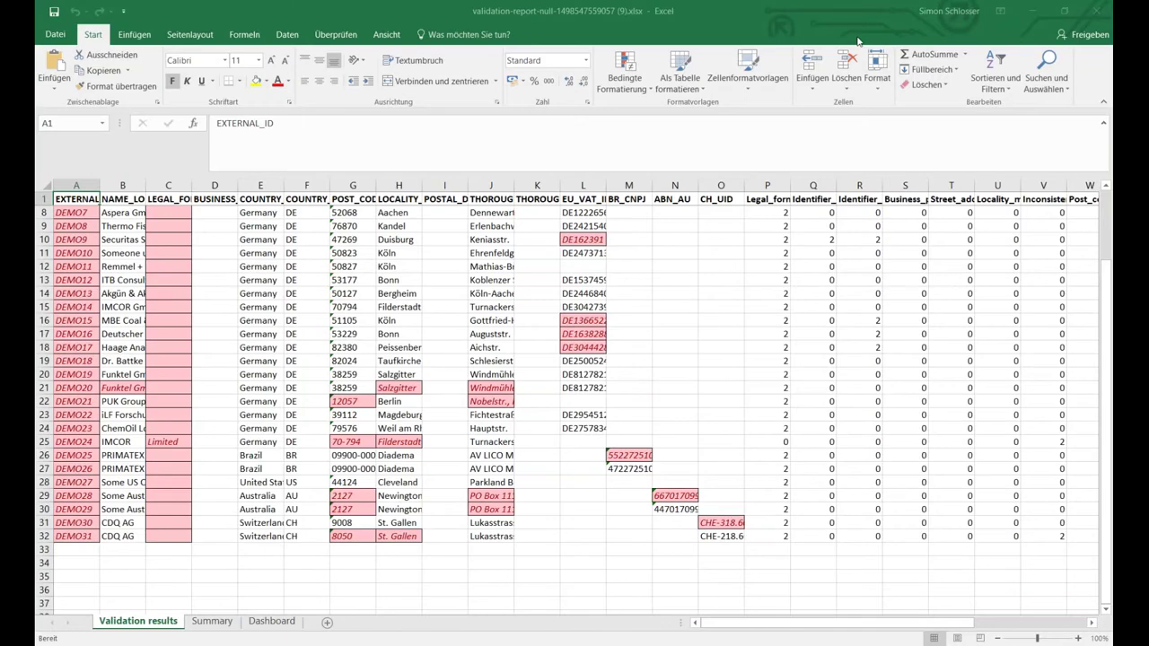
{"action": "left_click", "coordinate": [735, 201]}
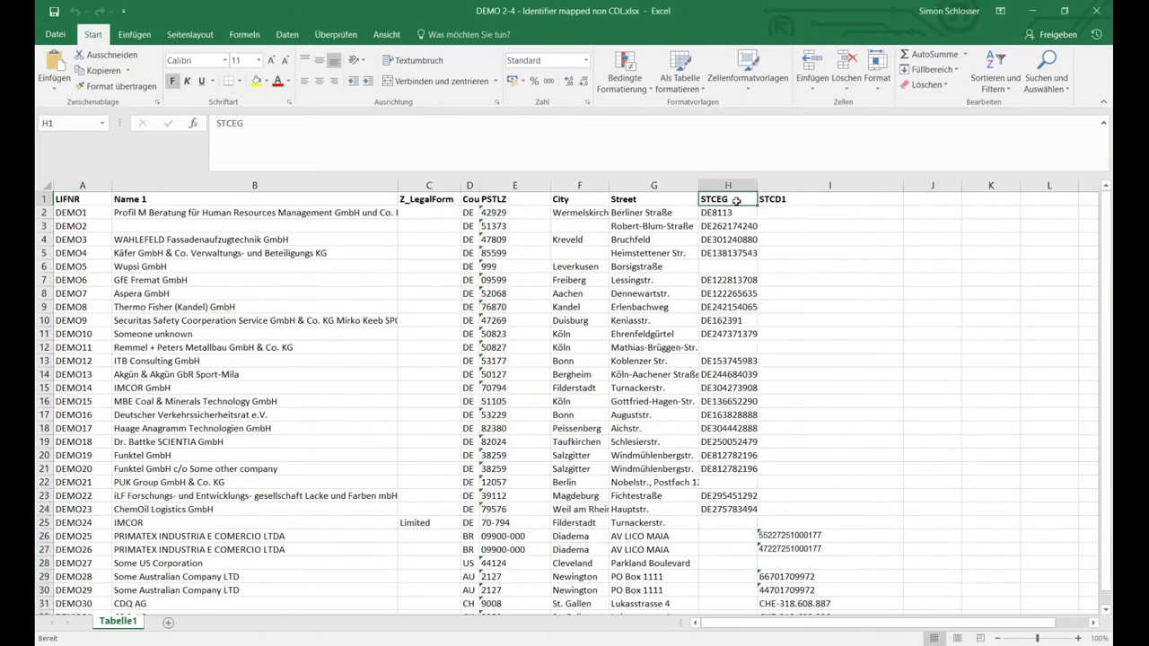
{"action": "left_click", "coordinate": [731, 212]}
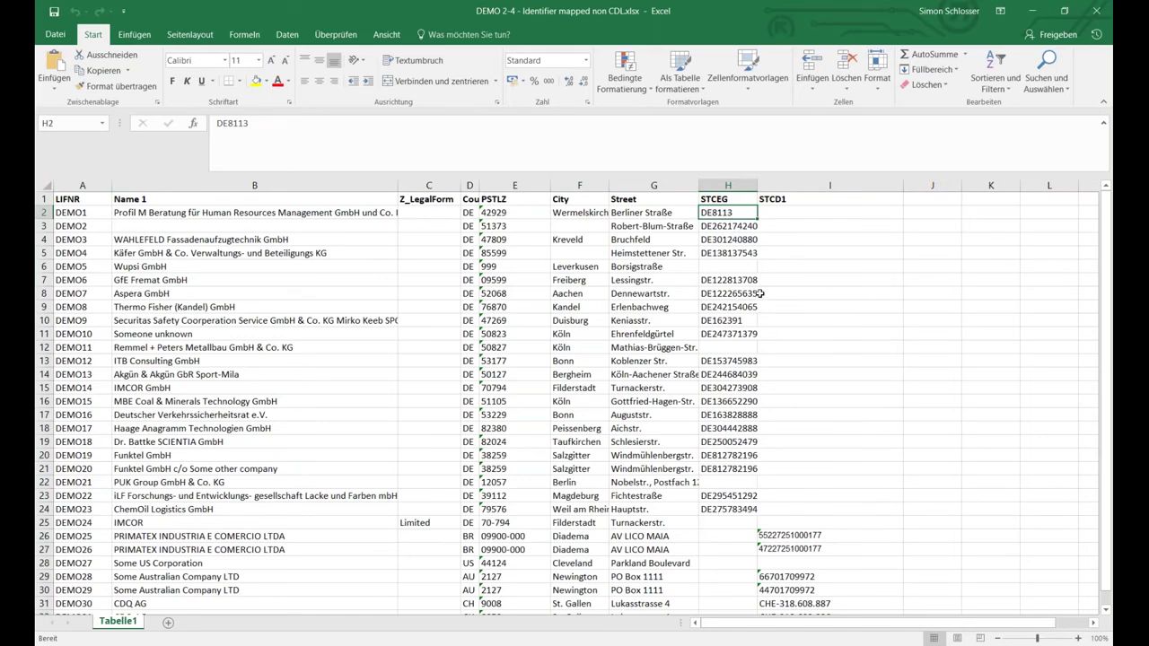
Step: Inspect the Brazilian tax number and Diadema city in row 26
{"action": "scroll", "coordinate": [760, 294], "scroll_direction": "down", "scroll_amount": 1}
{"action": "scroll", "coordinate": [812, 344], "scroll_direction": "up", "scroll_amount": 1}
{"action": "scroll", "coordinate": [834, 278], "scroll_direction": "down", "scroll_amount": 1}
{"action": "scroll", "coordinate": [836, 281], "scroll_direction": "down", "scroll_amount": 1}
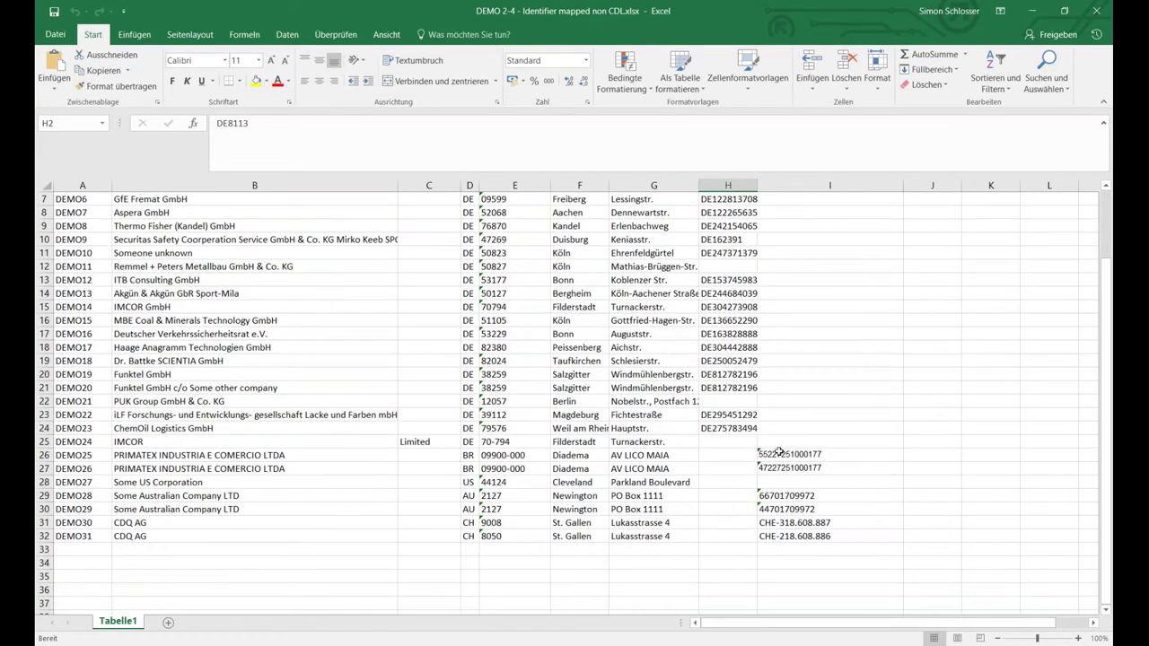
{"action": "left_click", "coordinate": [783, 455]}
{"action": "key", "text": "Left"}
{"action": "key", "text": "Left"}
{"action": "key", "text": "Left"}
{"action": "key", "text": "Left"}
{"action": "key", "text": "Left"}
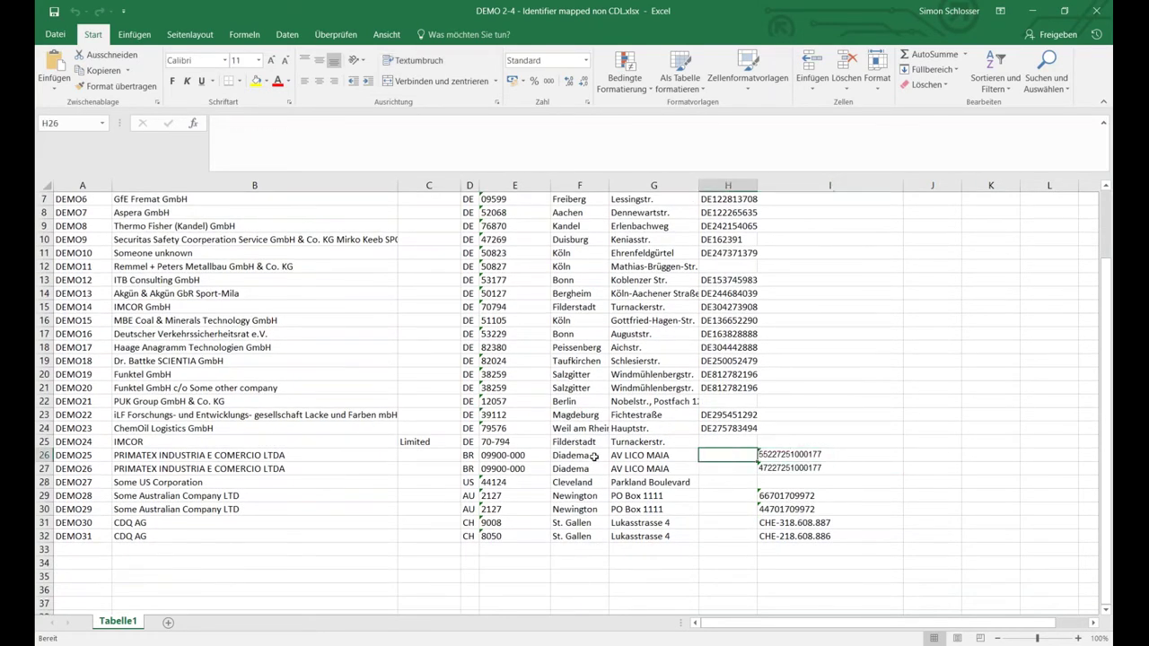
{"action": "key", "text": "Right"}
{"action": "key", "text": "Right"}
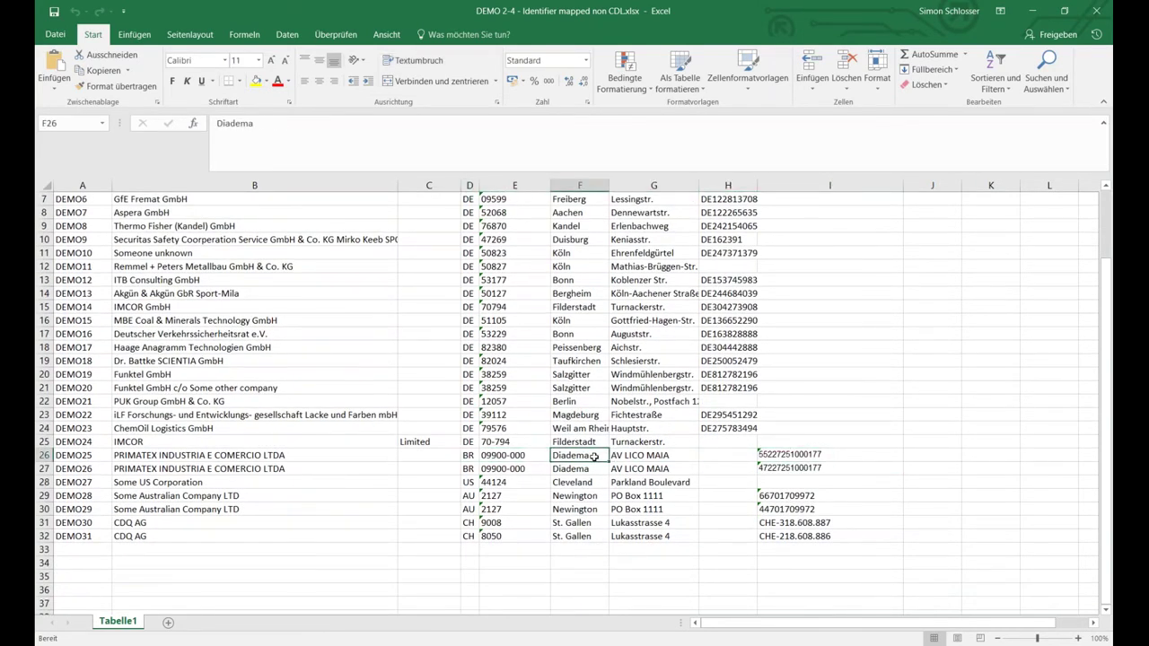
Step: Check the Australian tax number in I30 and the AU supplier records in rows 29–30
{"action": "key", "text": "Right"}
{"action": "key", "text": "Right"}
{"action": "key", "text": "Down"}
{"action": "key", "text": "Right"}
{"action": "key", "text": "Down"}
{"action": "key", "text": "Down"}
{"action": "key", "text": "Down"}
{"action": "key", "text": "Left"}
{"action": "key", "text": "Left"}
{"action": "key", "text": "Left"}
{"action": "key", "text": "Left"}
{"action": "key", "text": "Left"}
{"action": "key", "text": "Left"}
{"action": "key", "text": "Left"}
{"action": "key", "text": "Left"}
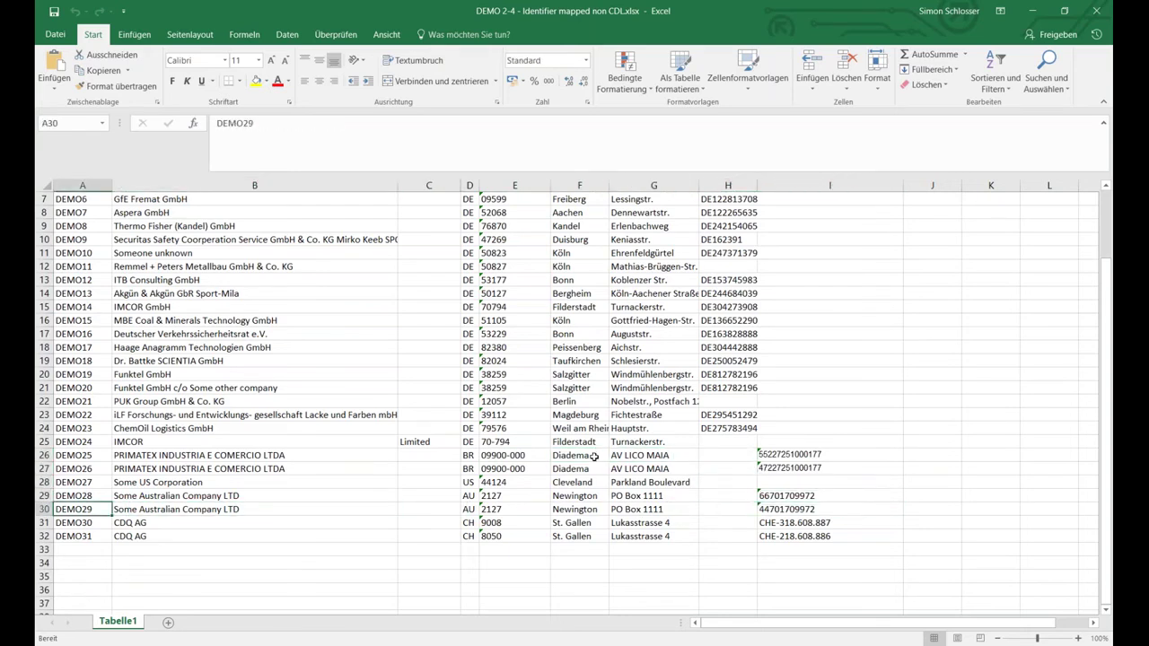
{"action": "key", "text": "Right"}
{"action": "key", "text": "Up"}
{"action": "key", "text": "Left"}
{"action": "key", "text": "Right"}
{"action": "key", "text": "Right"}
{"action": "key", "text": "Right"}
{"action": "key", "text": "Right"}
{"action": "key", "text": "Right"}
{"action": "key", "text": "Right"}
{"action": "key", "text": "Right"}
{"action": "key", "text": "Right"}
{"action": "key", "text": "Down"}
{"action": "key", "text": "Down"}
{"action": "key", "text": "Down"}
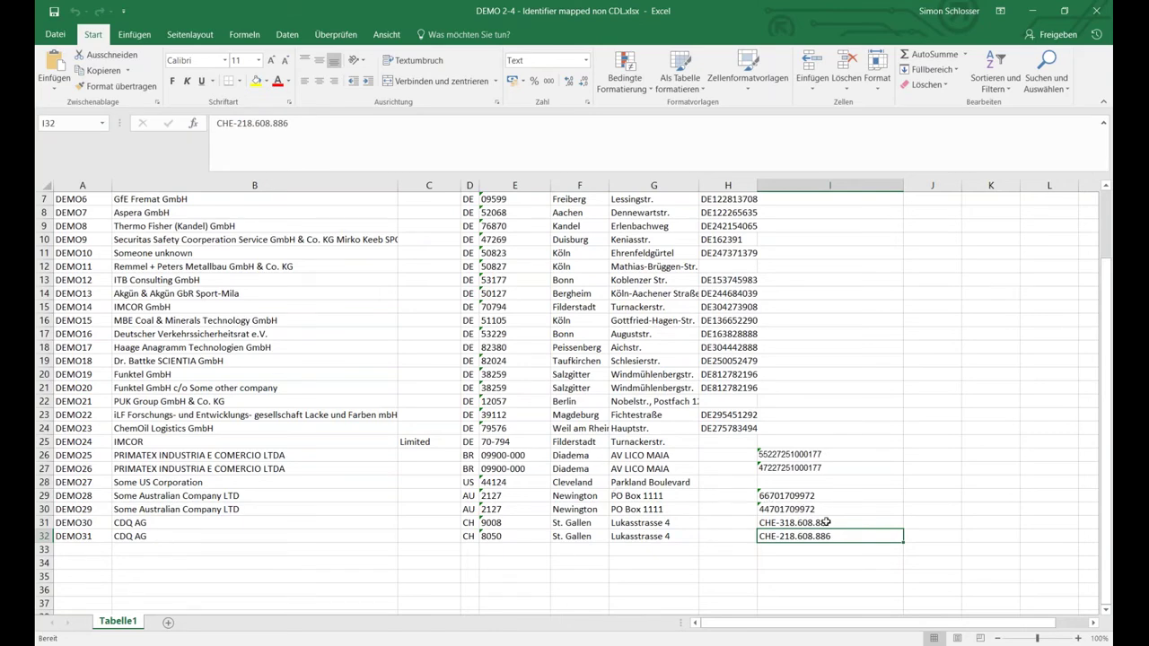
Step: Widen the STCD1 column H, then close the DEMO 2-4 workbook
{"action": "scroll", "coordinate": [822, 514], "scroll_direction": "up", "scroll_amount": 2}
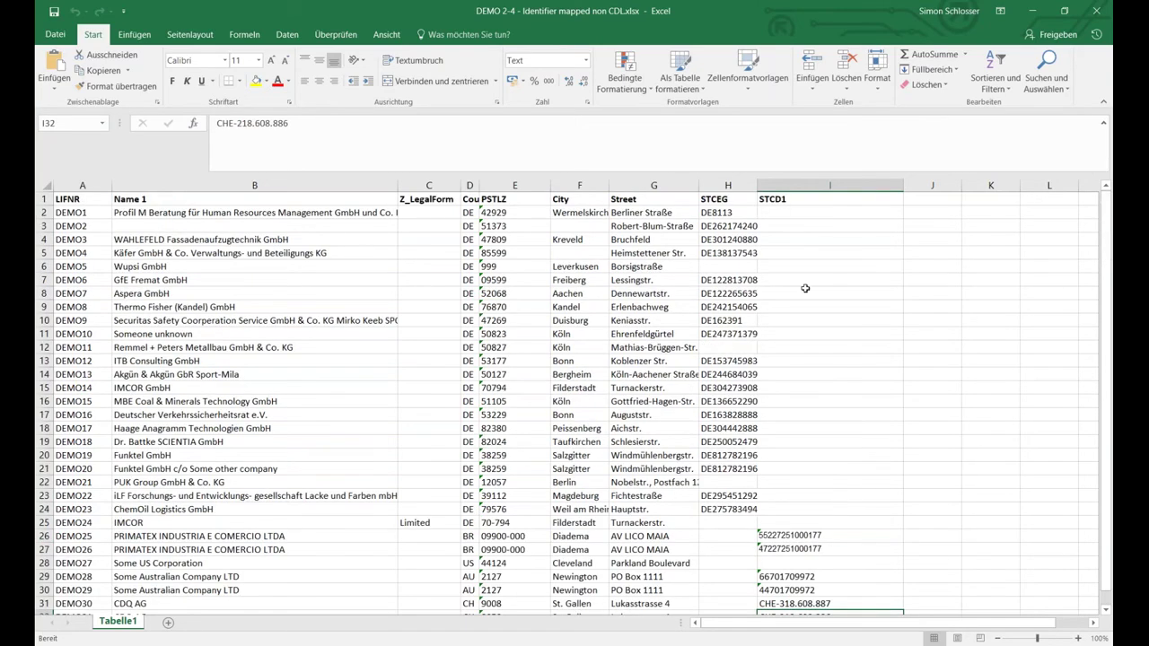
{"action": "left_click", "coordinate": [807, 199]}
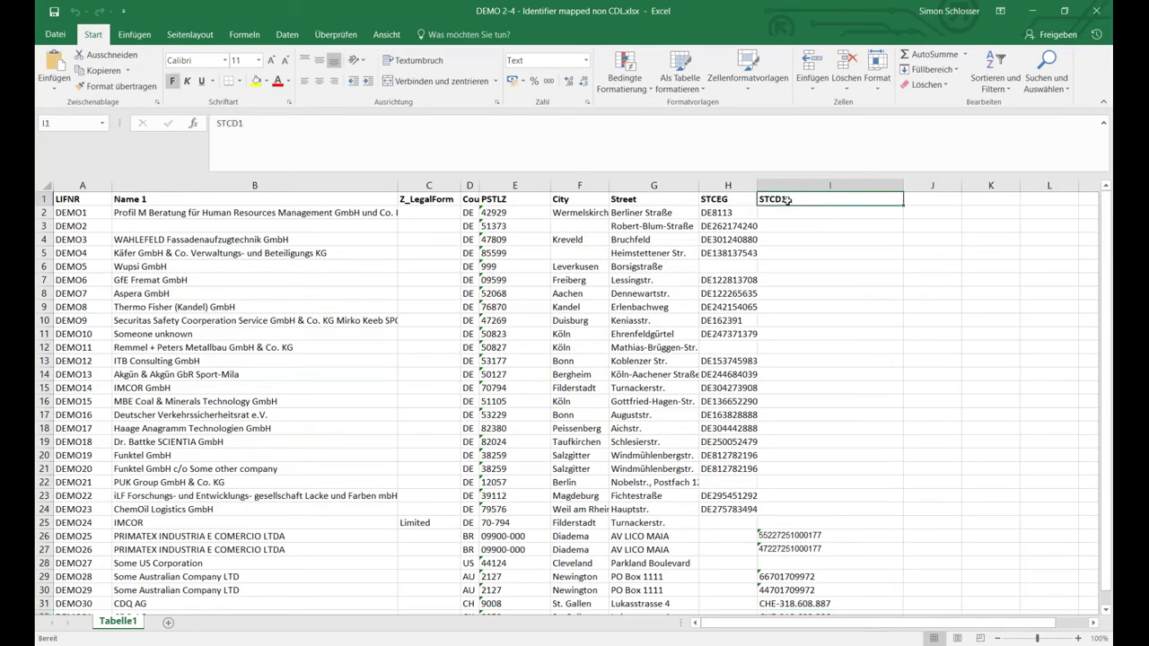
{"action": "left_click_drag", "start_coordinate": [756, 186], "coordinate": [808, 187]}
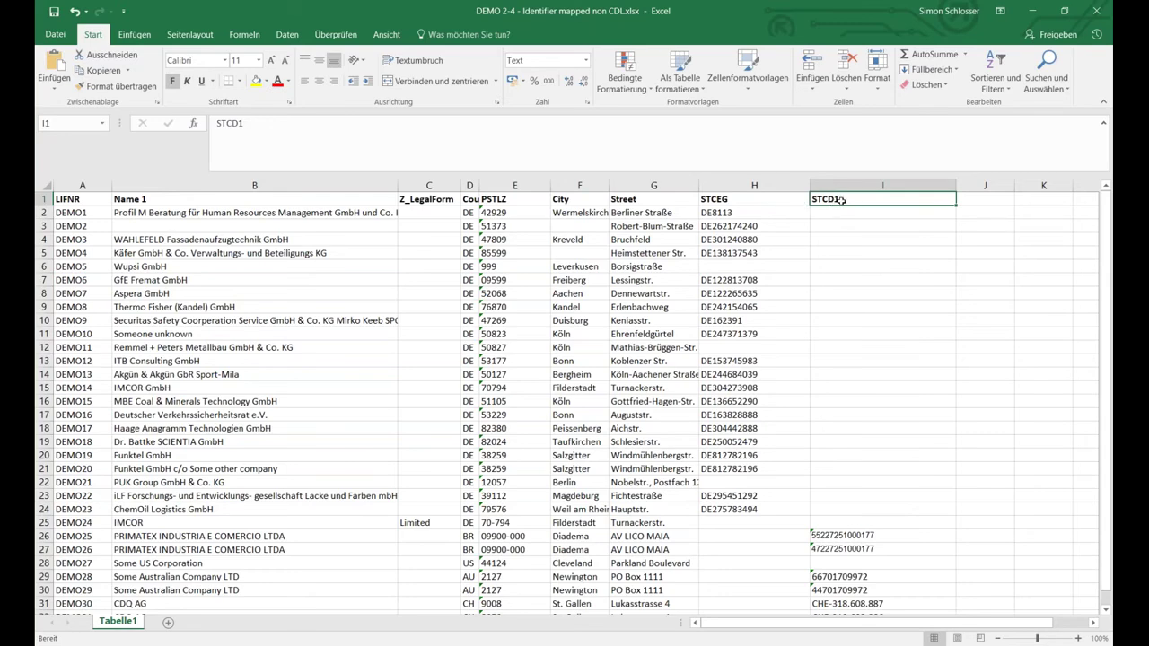
{"action": "left_click_drag", "start_coordinate": [478, 186], "coordinate": [509, 186]}
{"action": "scroll", "coordinate": [518, 316], "scroll_direction": "down", "scroll_amount": 3}
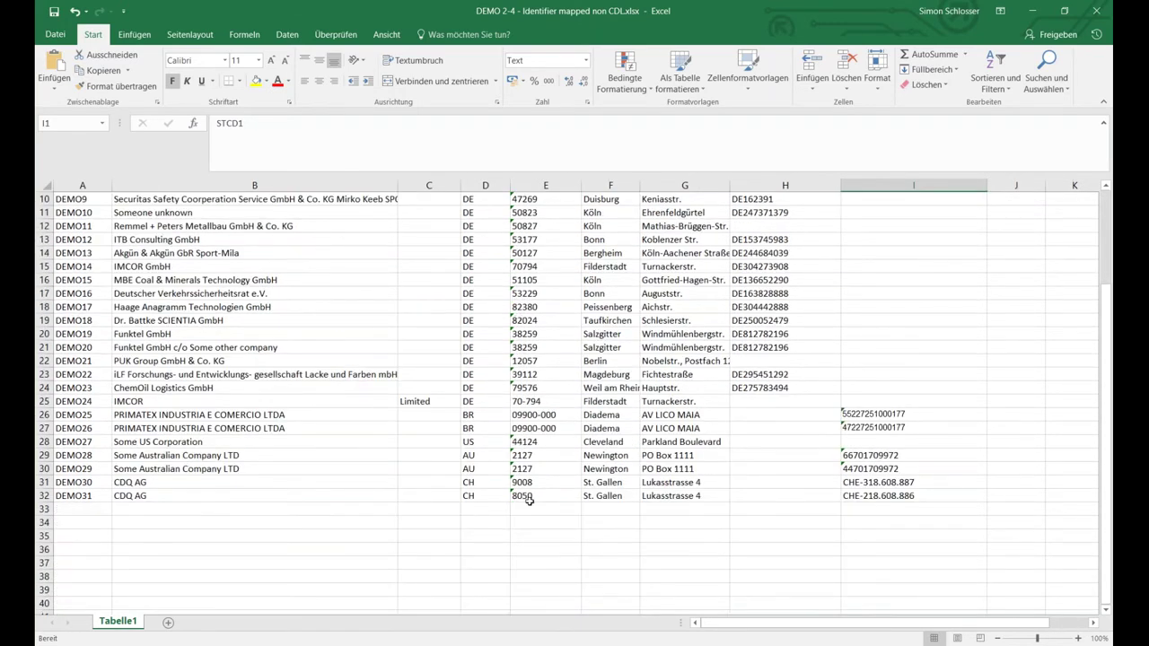
{"action": "left_click", "coordinate": [1099, 11]}
Step: Dismiss Excel's save prompt and go to Corporate Data League's custom databases page
{"action": "left_click", "coordinate": [631, 348]}
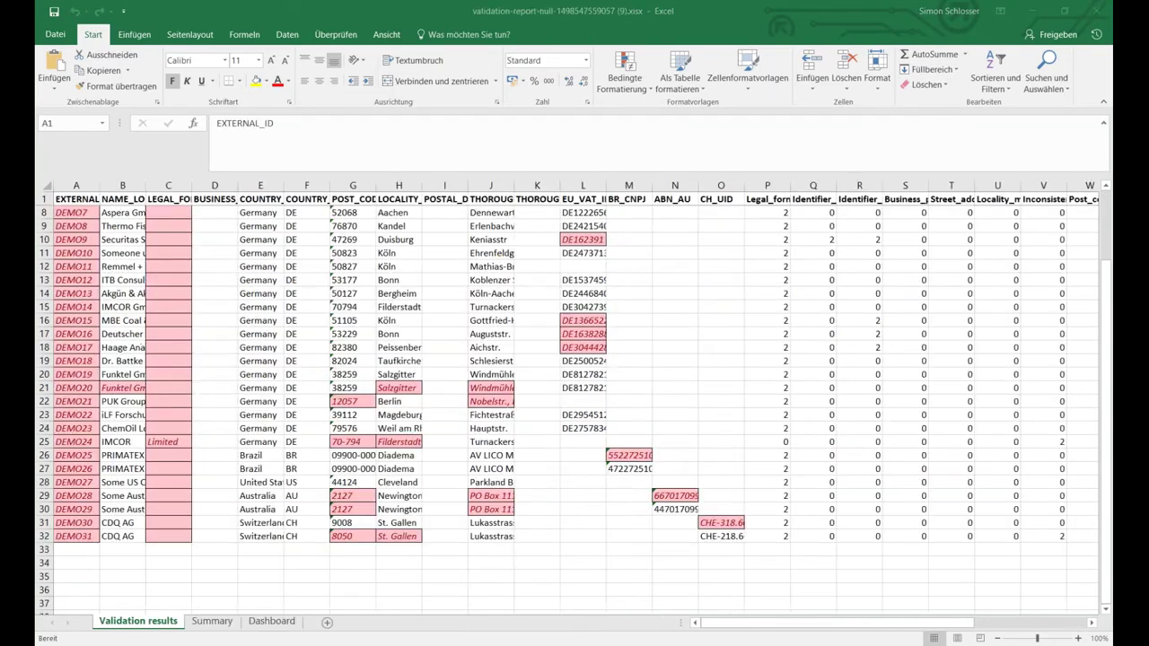
{"action": "left_click", "coordinate": [1026, 10]}
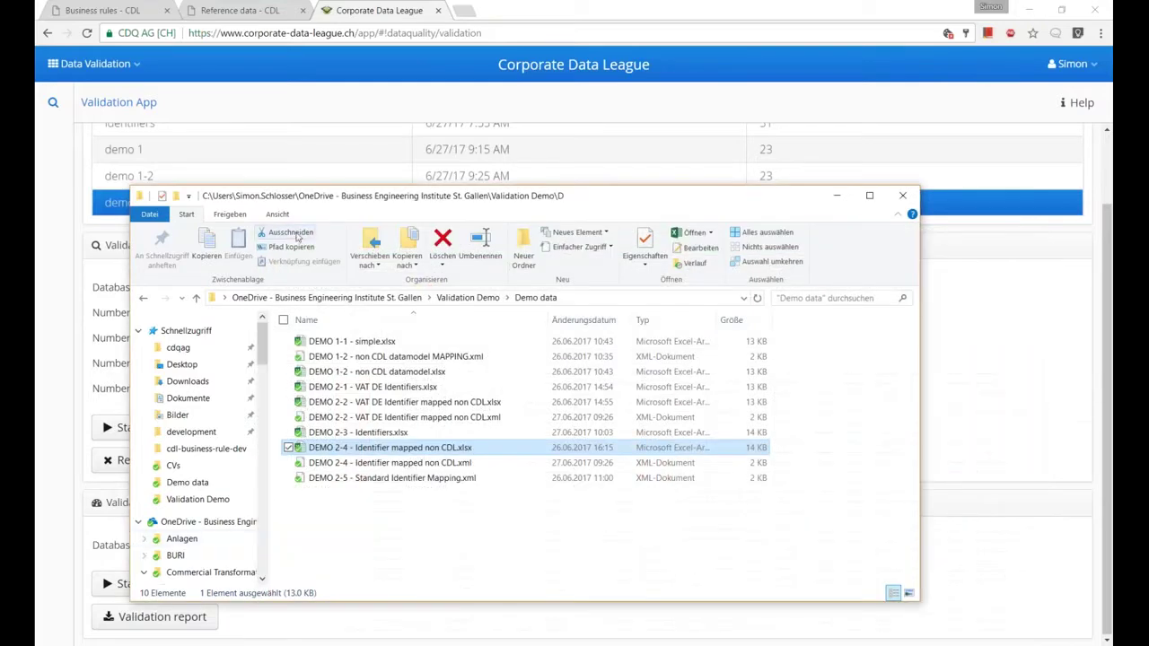
{"action": "left_click", "coordinate": [83, 268]}
{"action": "scroll", "coordinate": [290, 269], "scroll_direction": "up", "scroll_amount": 1}
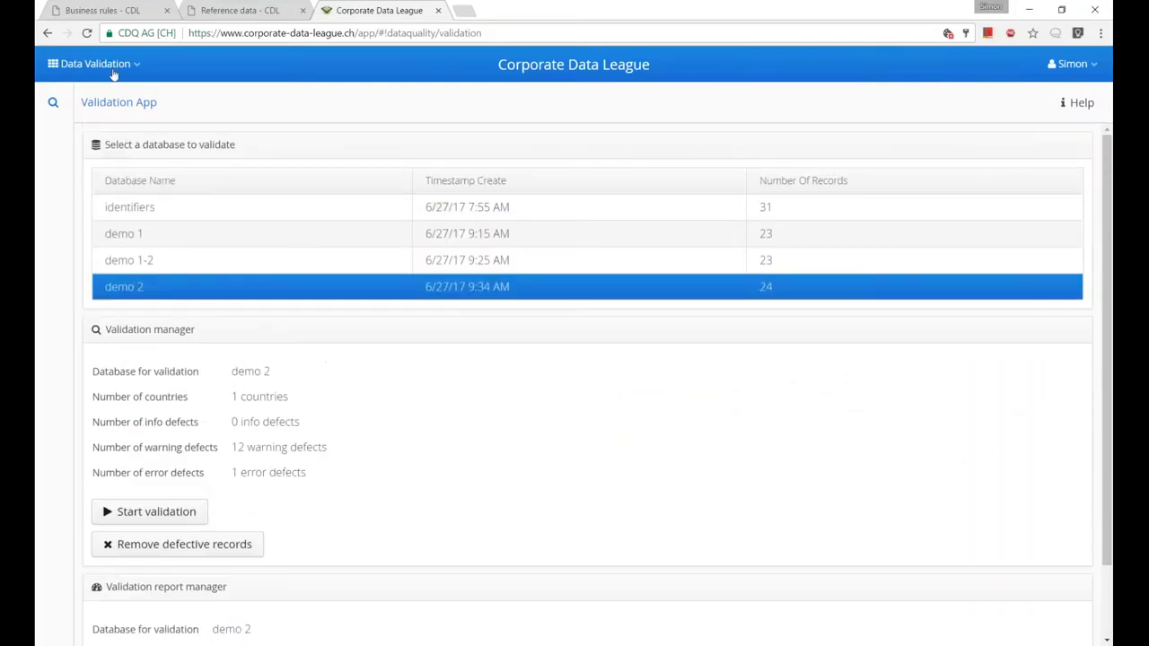
{"action": "left_click", "coordinate": [113, 70]}
{"action": "left_click", "coordinate": [97, 109]}
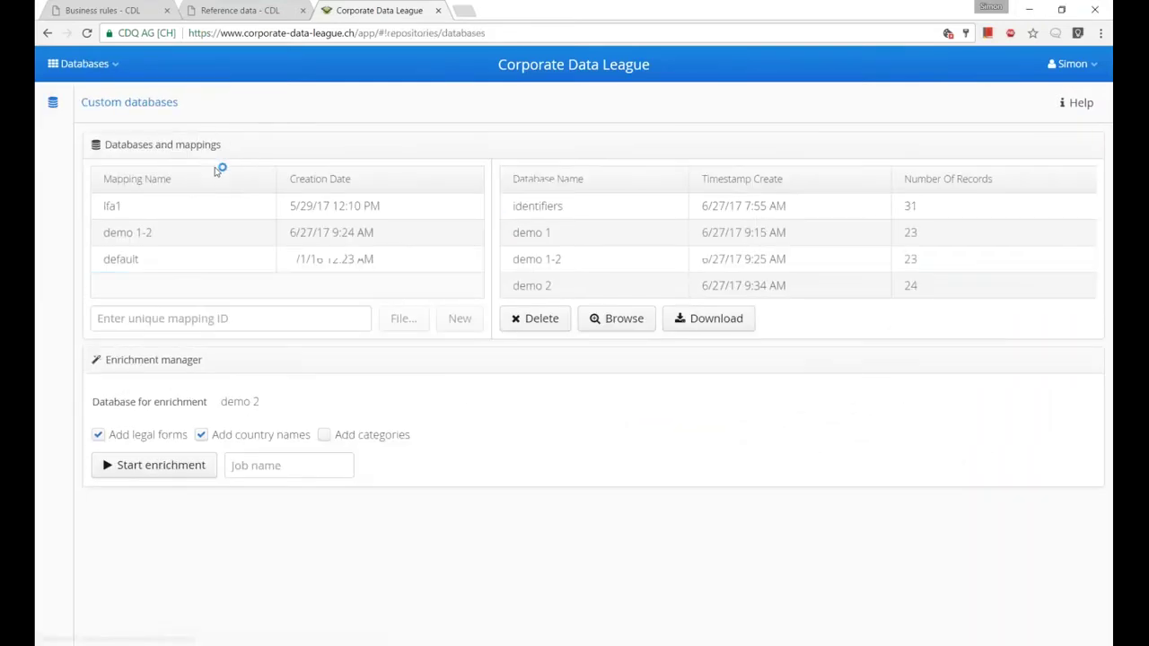
Step: Upload DEMO 2-5 - Standard Identifier Mapping.xml as mapping 'demo 3' and select it
{"action": "left_click", "coordinate": [161, 328]}
{"action": "type", "text": "demo 3"}
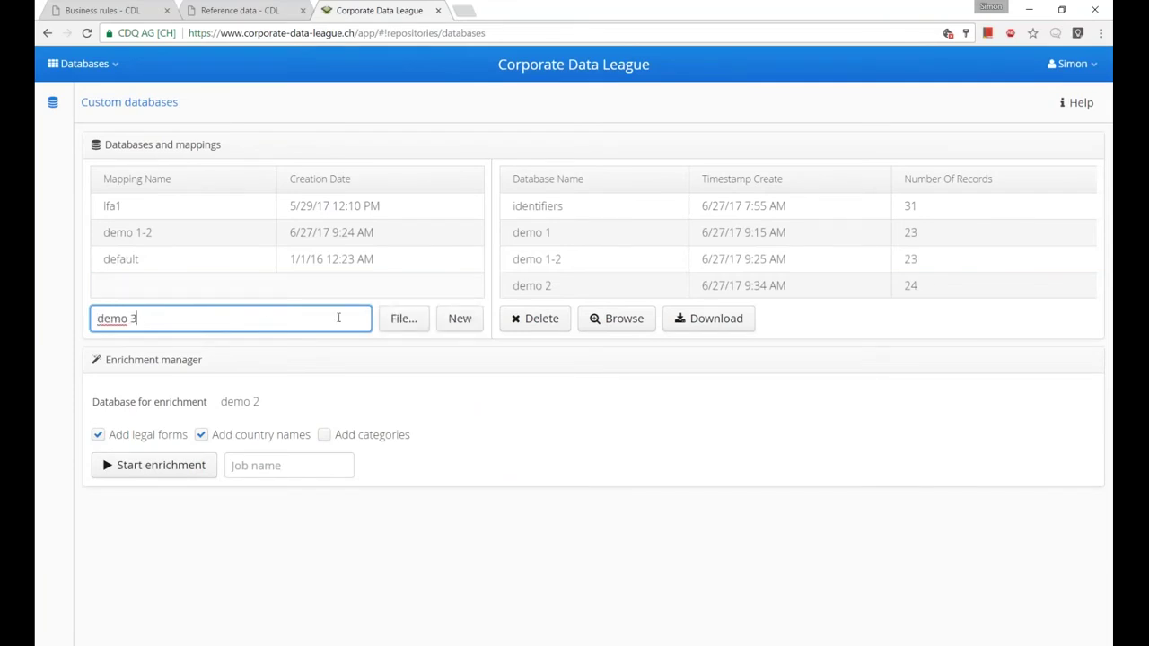
{"action": "left_click", "coordinate": [405, 321]}
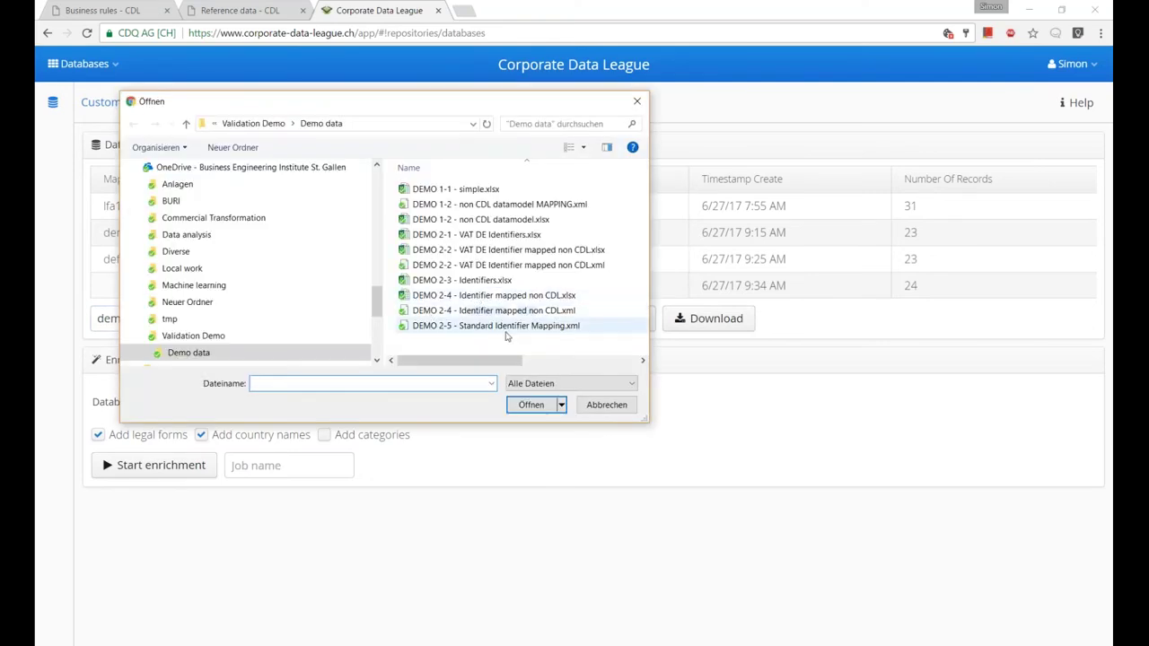
{"action": "left_click", "coordinate": [503, 328]}
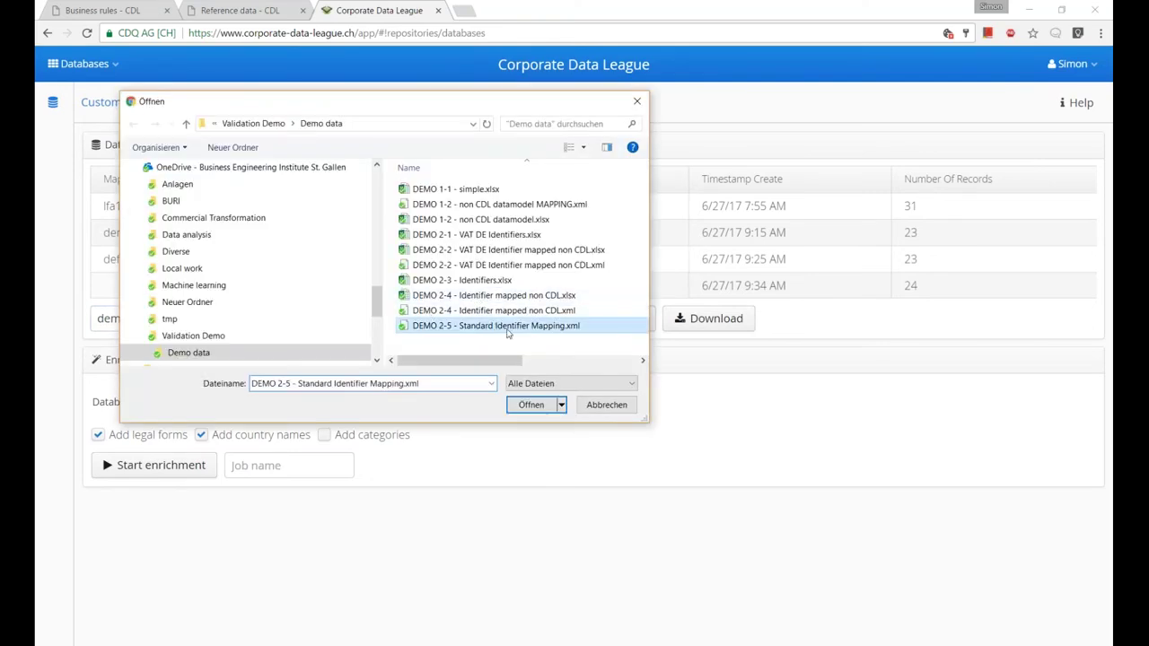
{"action": "left_click", "coordinate": [531, 405]}
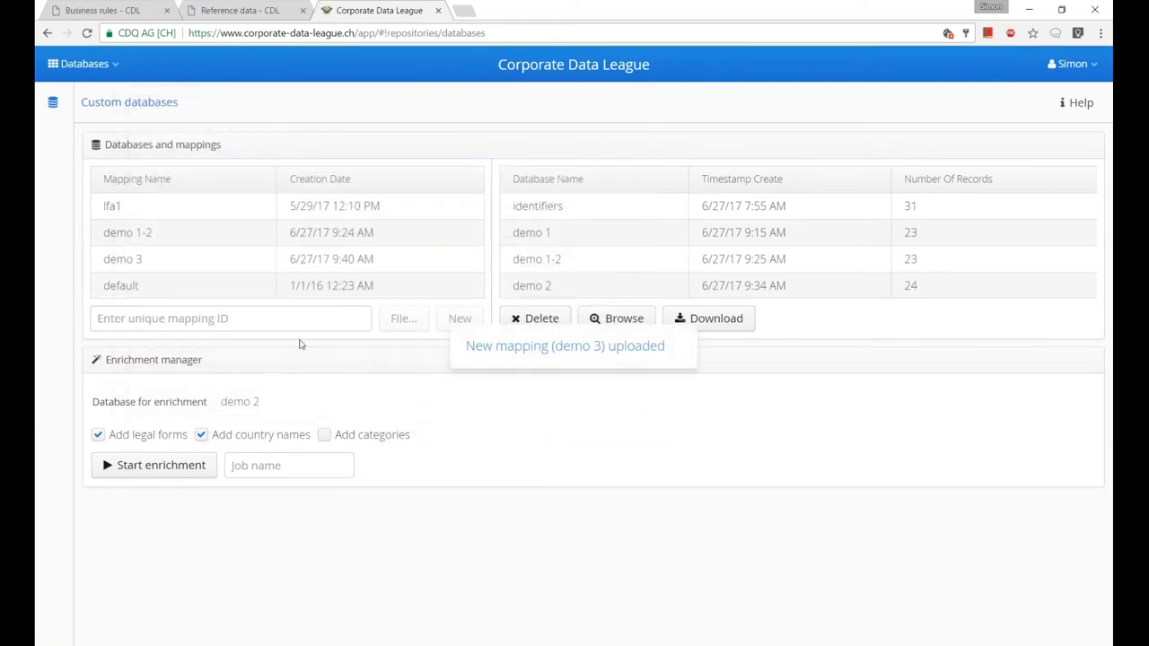
{"action": "left_click", "coordinate": [135, 261]}
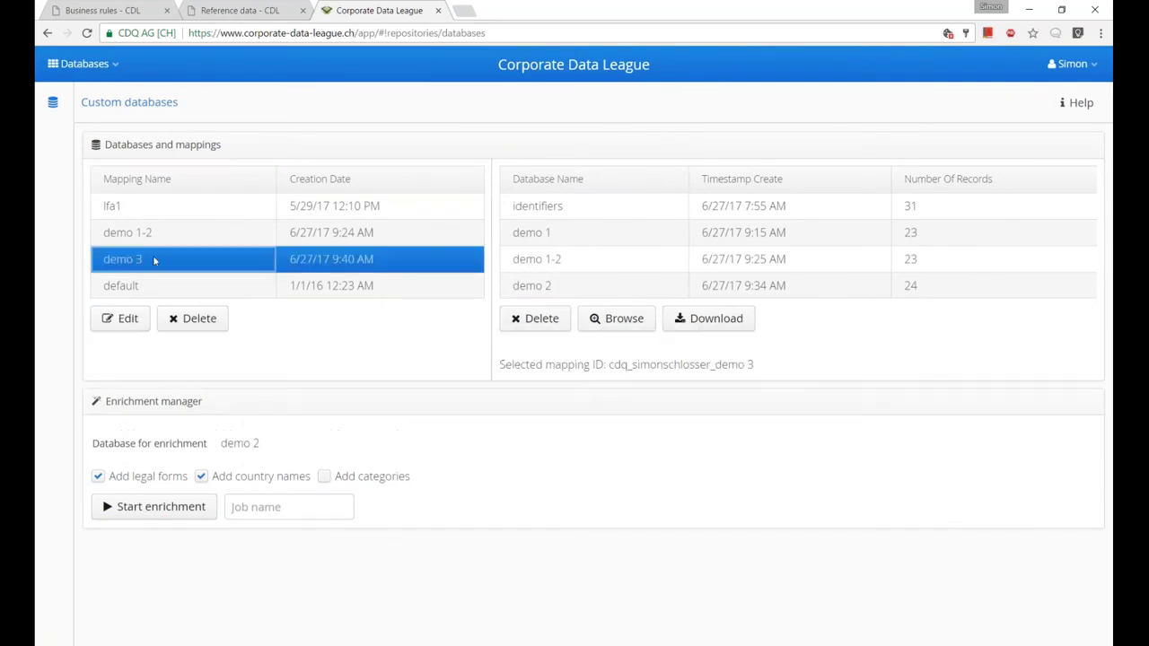
{"action": "left_click", "coordinate": [120, 320]}
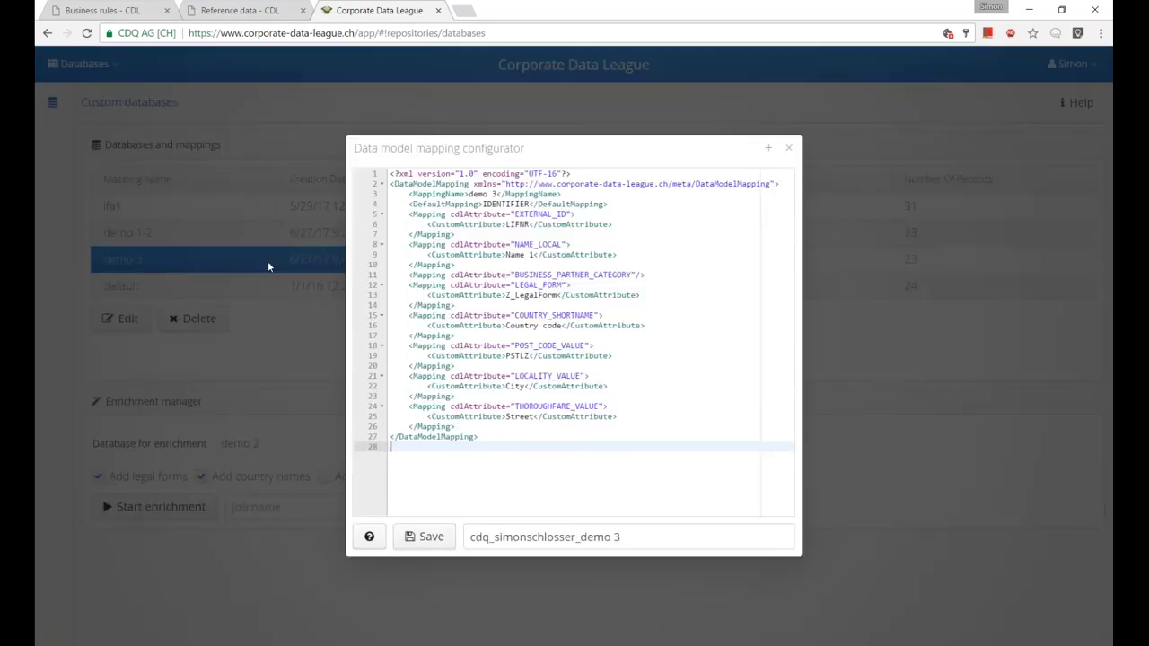
{"action": "double_click", "coordinate": [509, 224]}
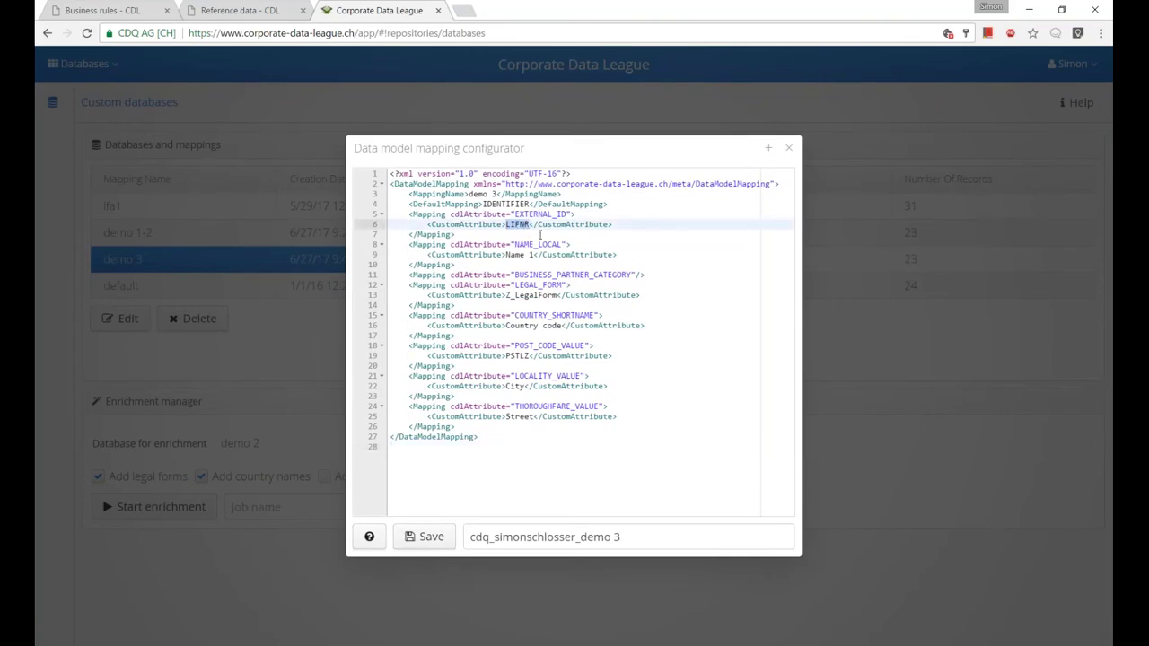
{"action": "double_click", "coordinate": [518, 255]}
{"action": "left_click", "coordinate": [547, 295]}
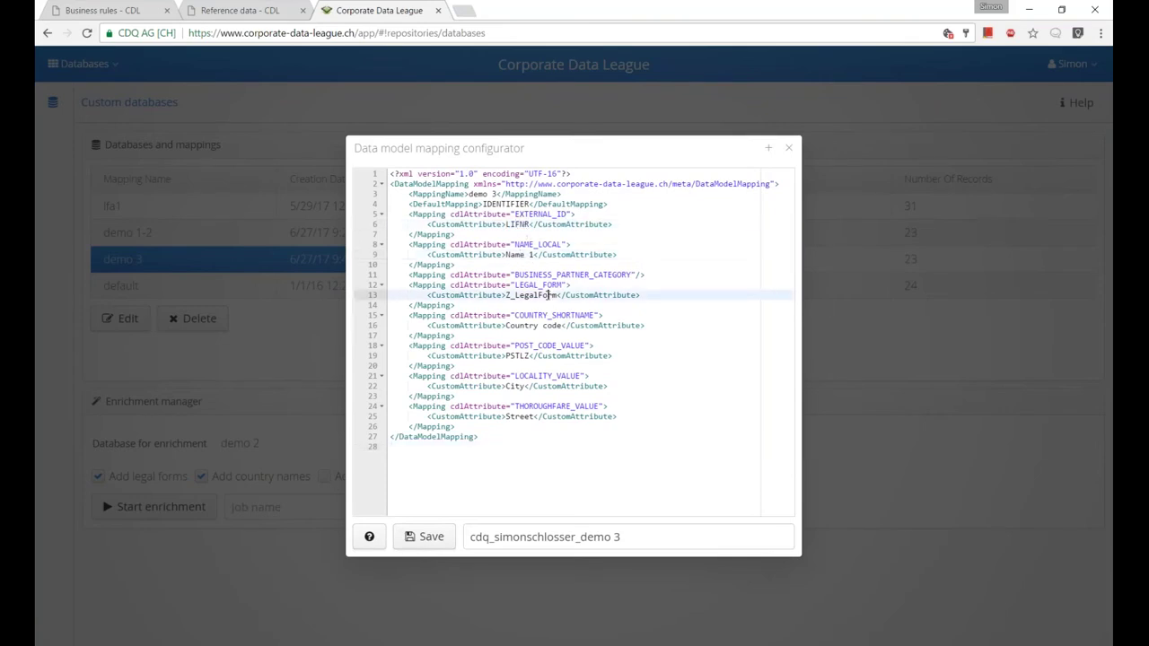
{"action": "double_click", "coordinate": [523, 325]}
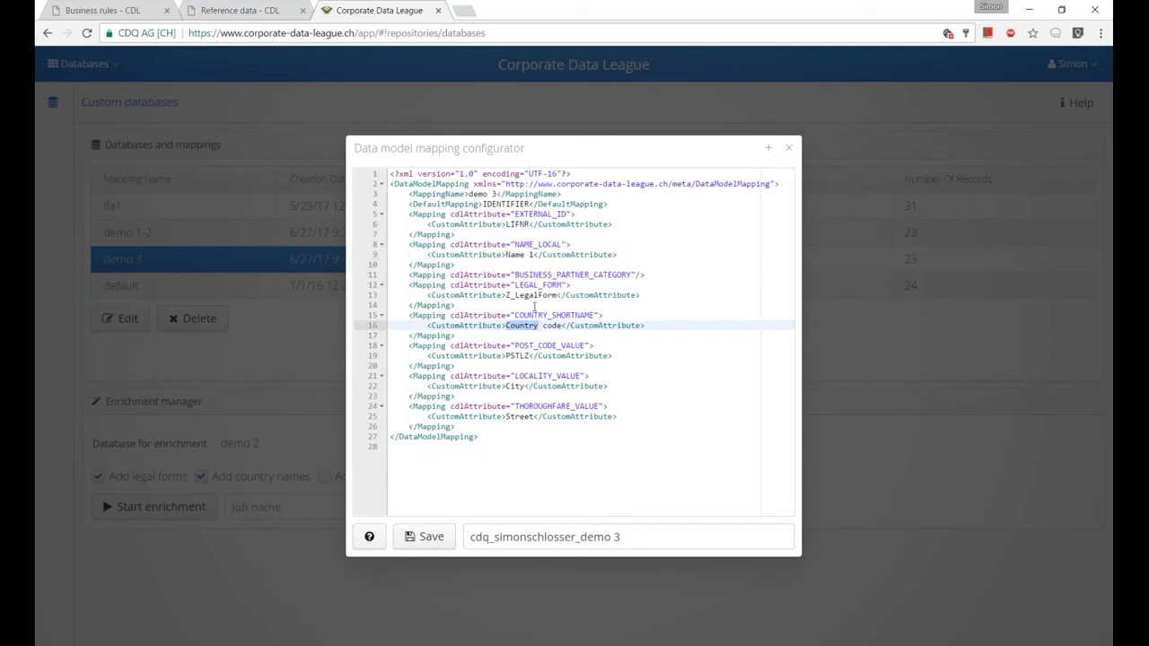
{"action": "left_click_drag", "start_coordinate": [607, 204], "coordinate": [395, 205]}
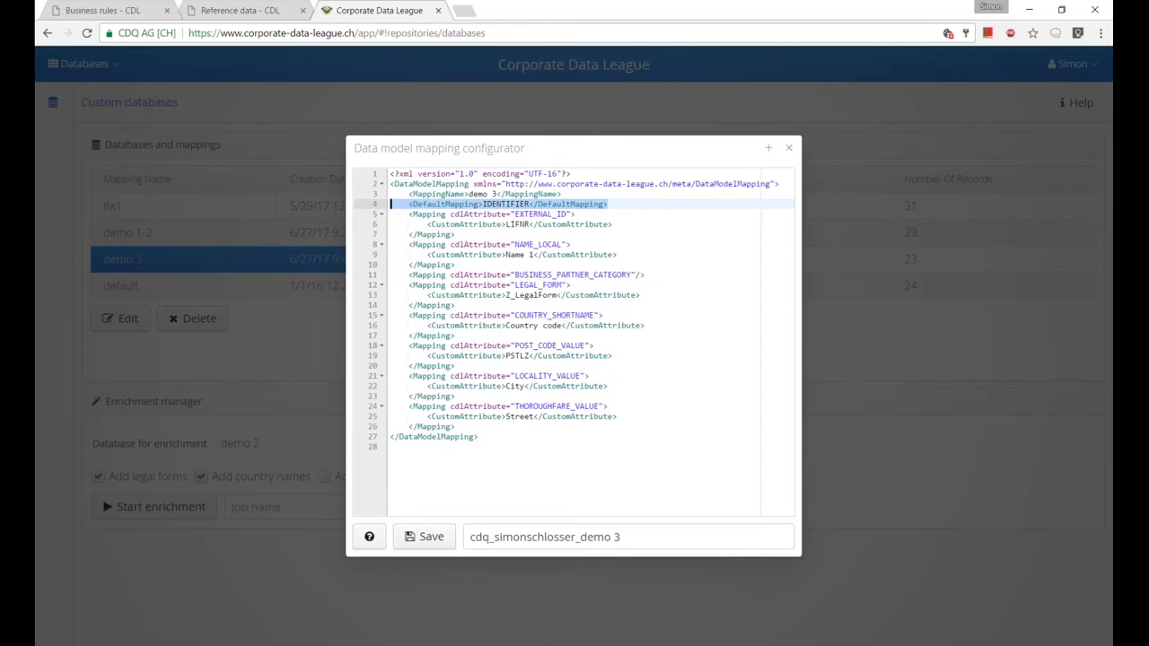
{"action": "left_click", "coordinate": [790, 148]}
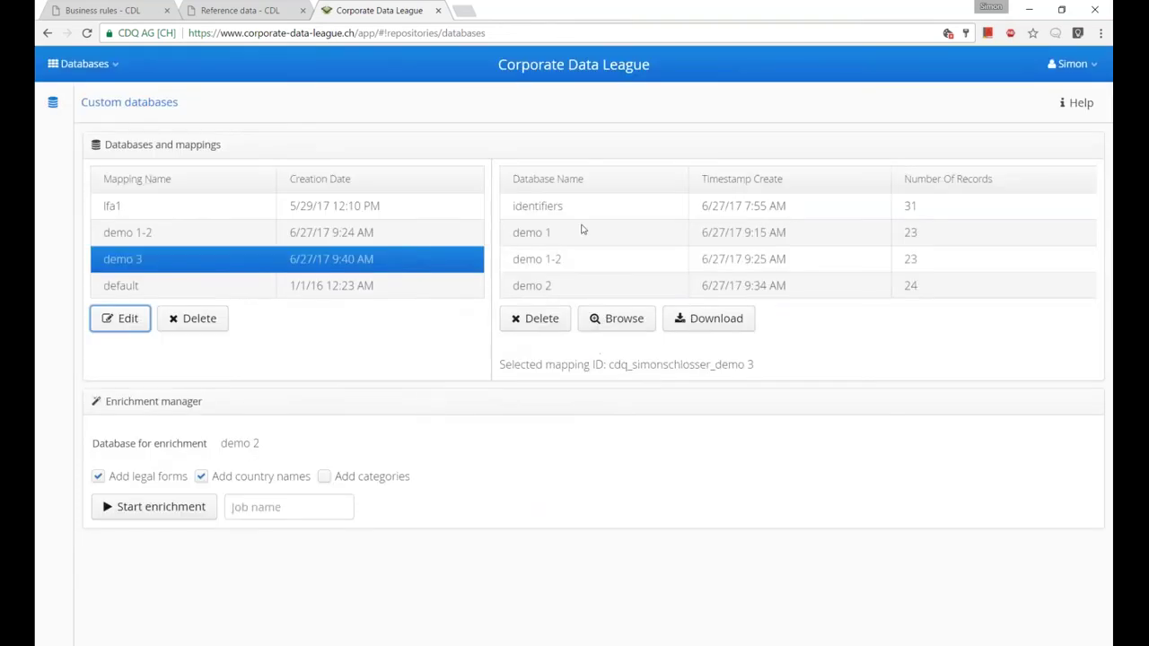
Step: With mapping demo 3, create database demo3 from DEMO 2-4 - Identifier mapped non CDL.xlsx and browse its records
{"action": "left_click", "coordinate": [359, 232]}
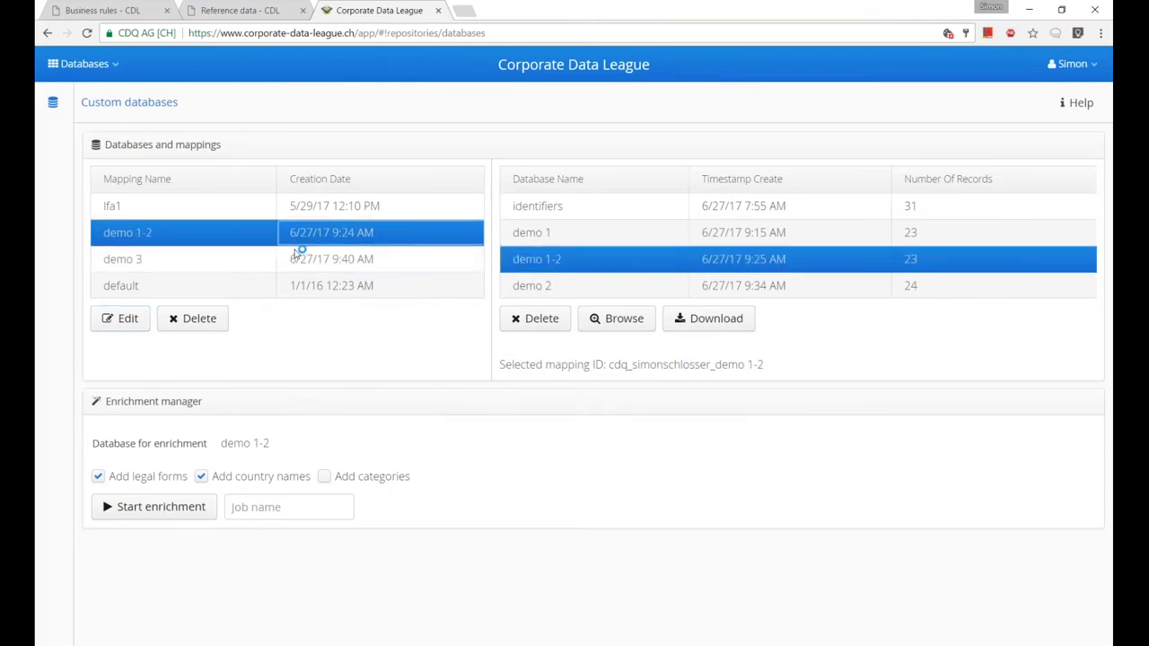
{"action": "left_click", "coordinate": [574, 258]}
{"action": "left_click", "coordinate": [231, 259]}
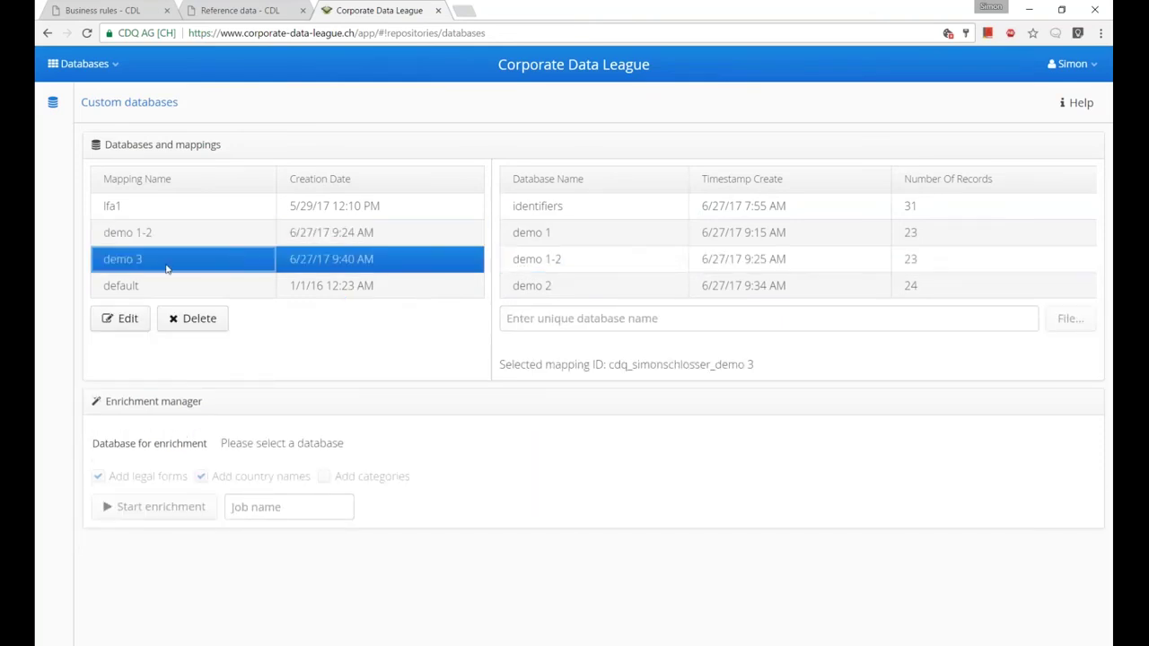
{"action": "left_click", "coordinate": [563, 317]}
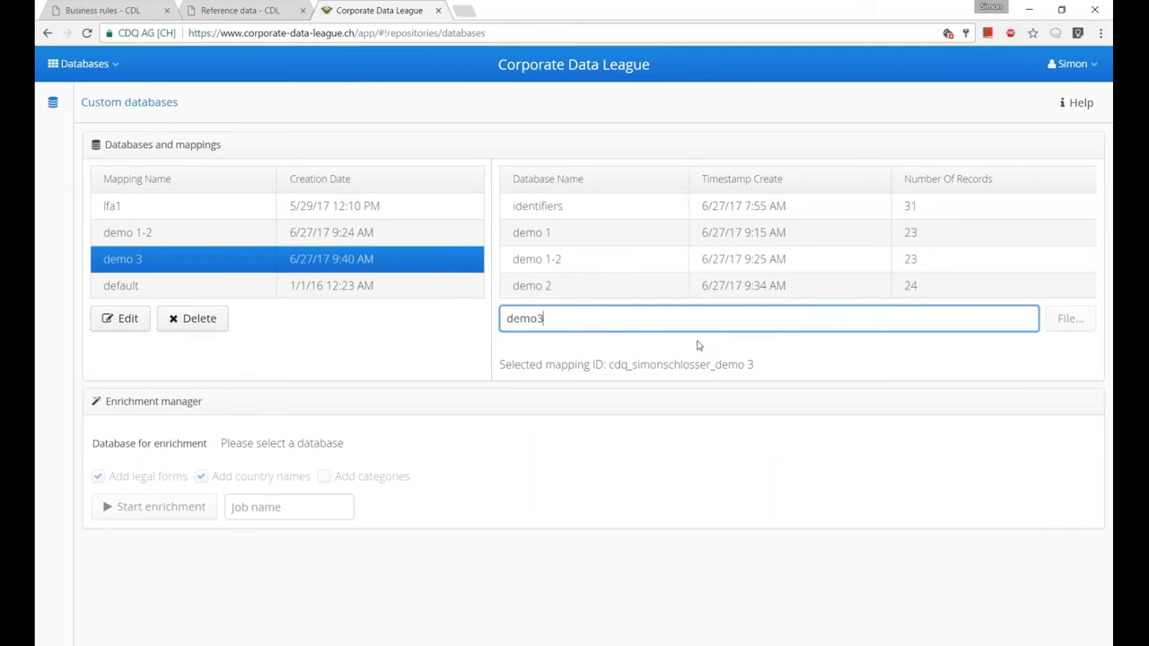
{"action": "left_click", "coordinate": [1070, 317]}
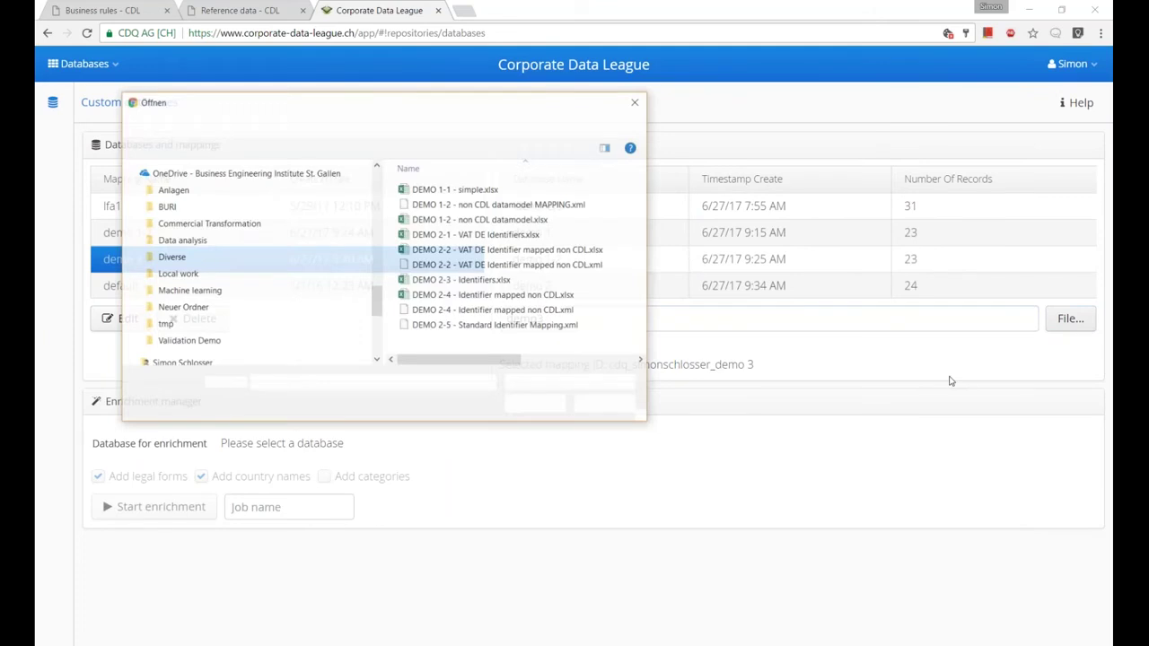
{"action": "left_click", "coordinate": [479, 300]}
{"action": "left_click", "coordinate": [530, 404]}
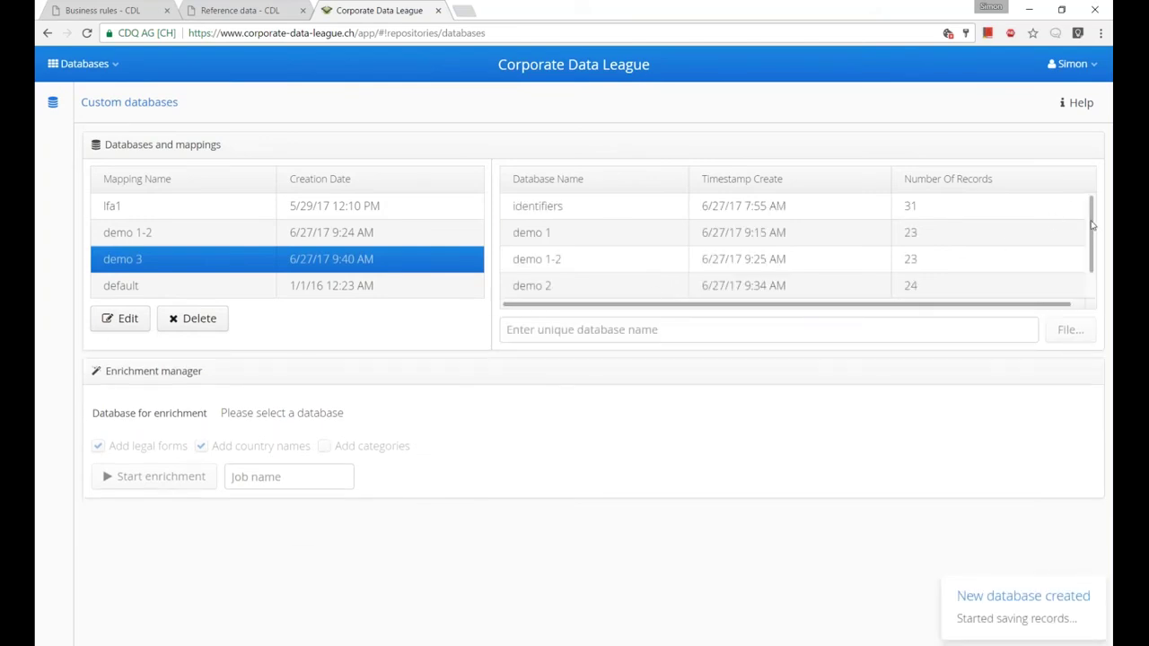
{"action": "scroll", "coordinate": [1091, 252], "scroll_direction": "down", "scroll_amount": 1}
{"action": "left_click", "coordinate": [633, 327]}
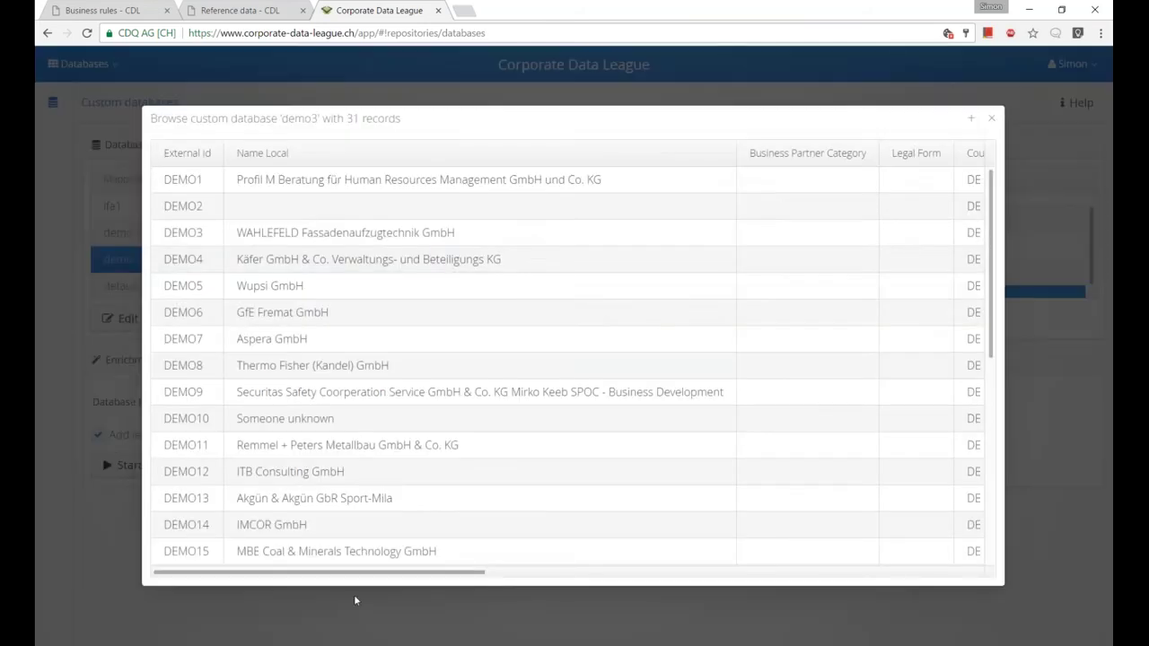
Step: Sort demo3 records by Br Cnpj, Abn Au and Ch Uid, widening Br Cnpj to show full values
{"action": "left_click_drag", "start_coordinate": [357, 575], "coordinate": [884, 578]}
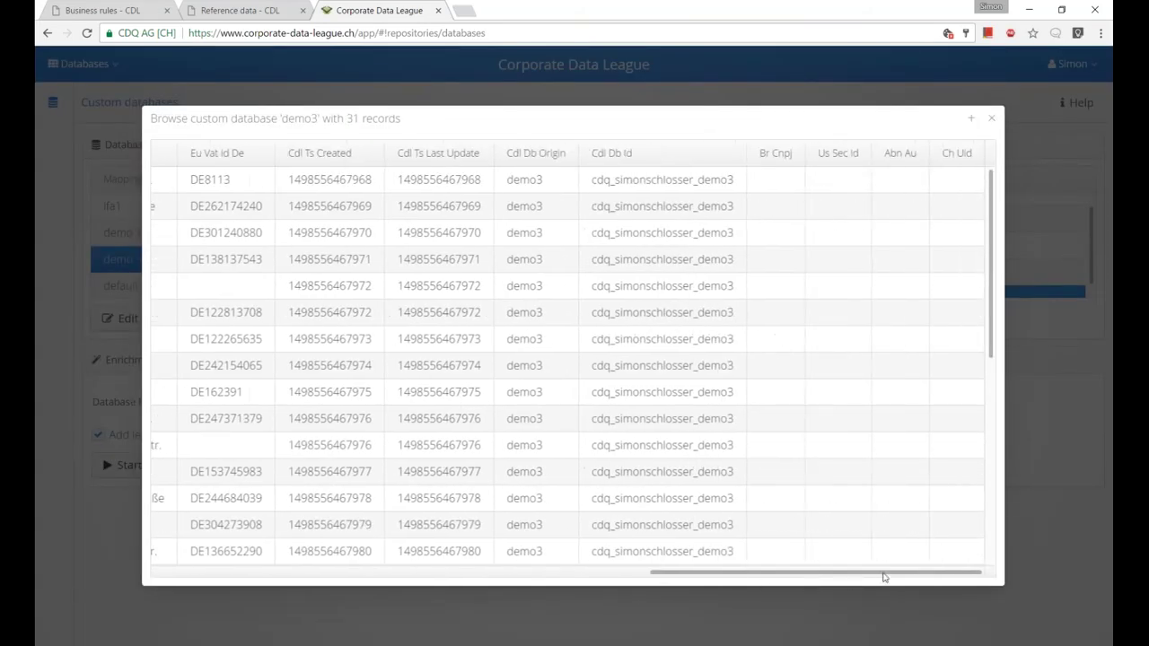
{"action": "left_click", "coordinate": [778, 154]}
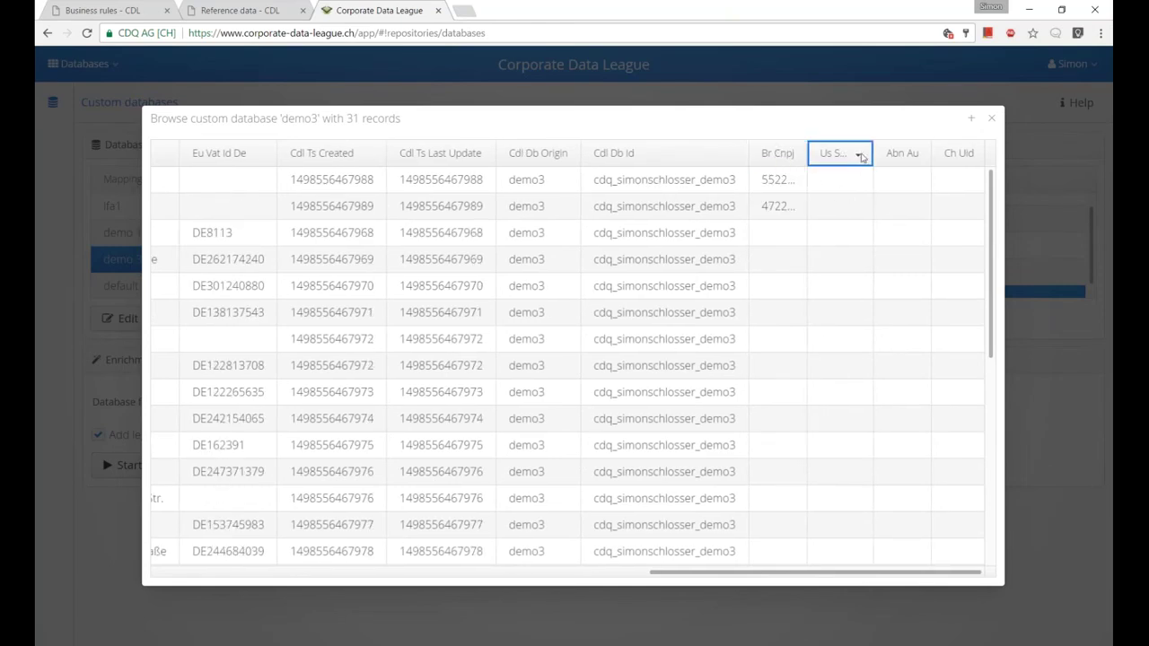
{"action": "left_click", "coordinate": [902, 153]}
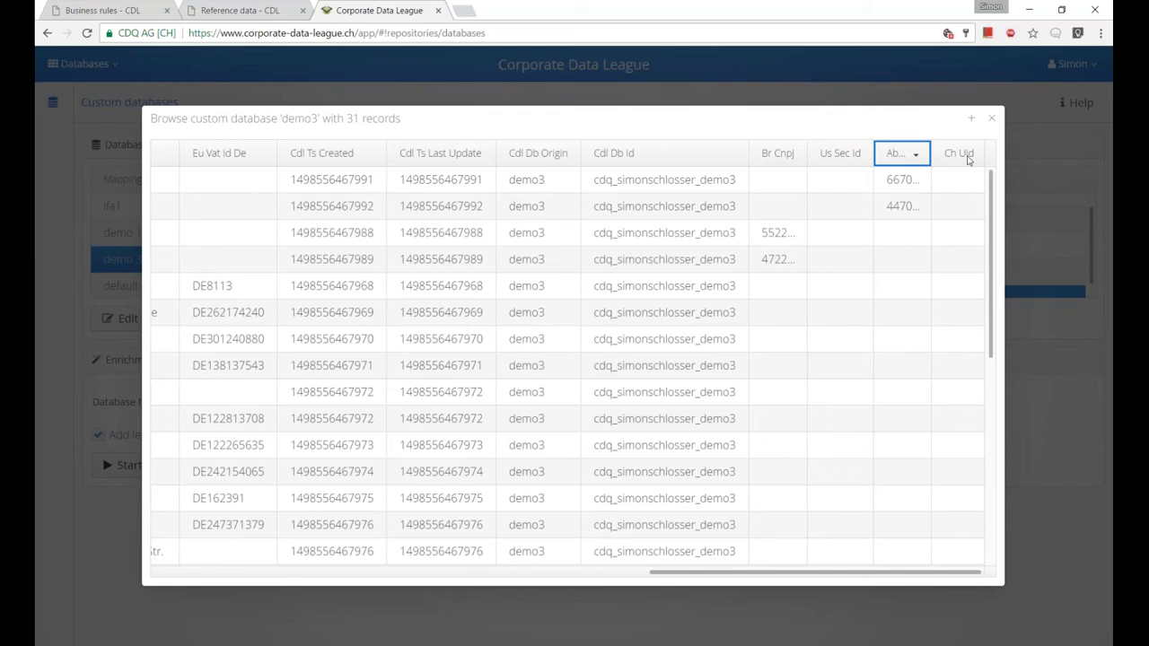
{"action": "left_click", "coordinate": [956, 154]}
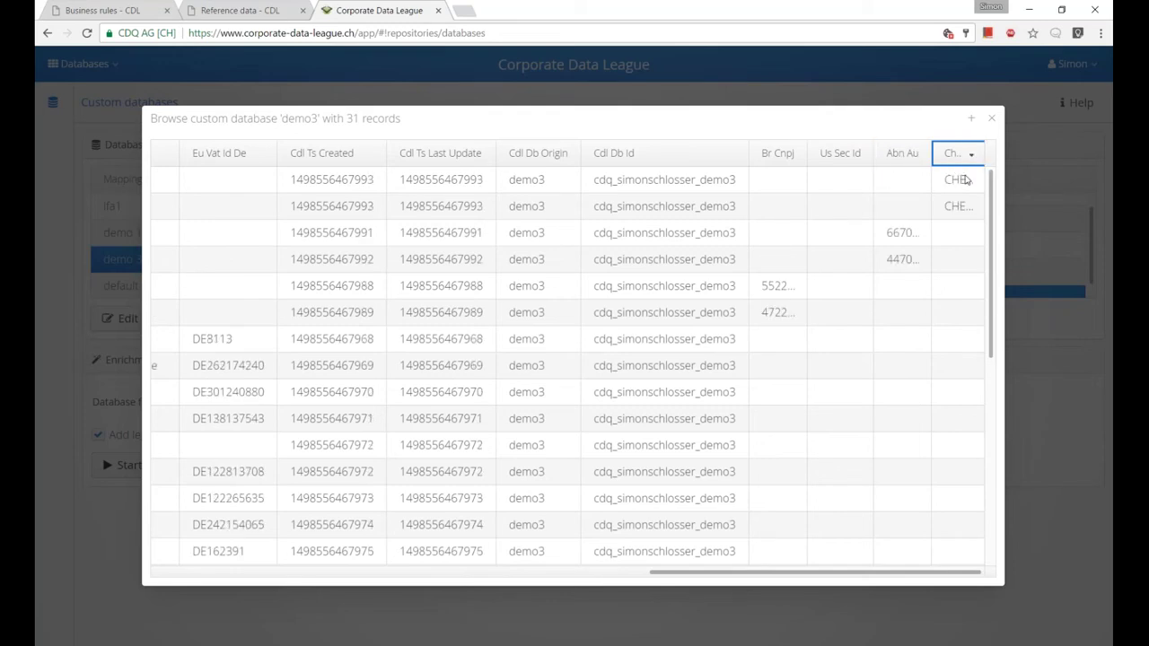
{"action": "double_click", "coordinate": [807, 153]}
{"action": "left_click_drag", "start_coordinate": [798, 575], "coordinate": [726, 569]}
{"action": "scroll", "coordinate": [741, 245], "scroll_direction": "right", "scroll_amount": 3}
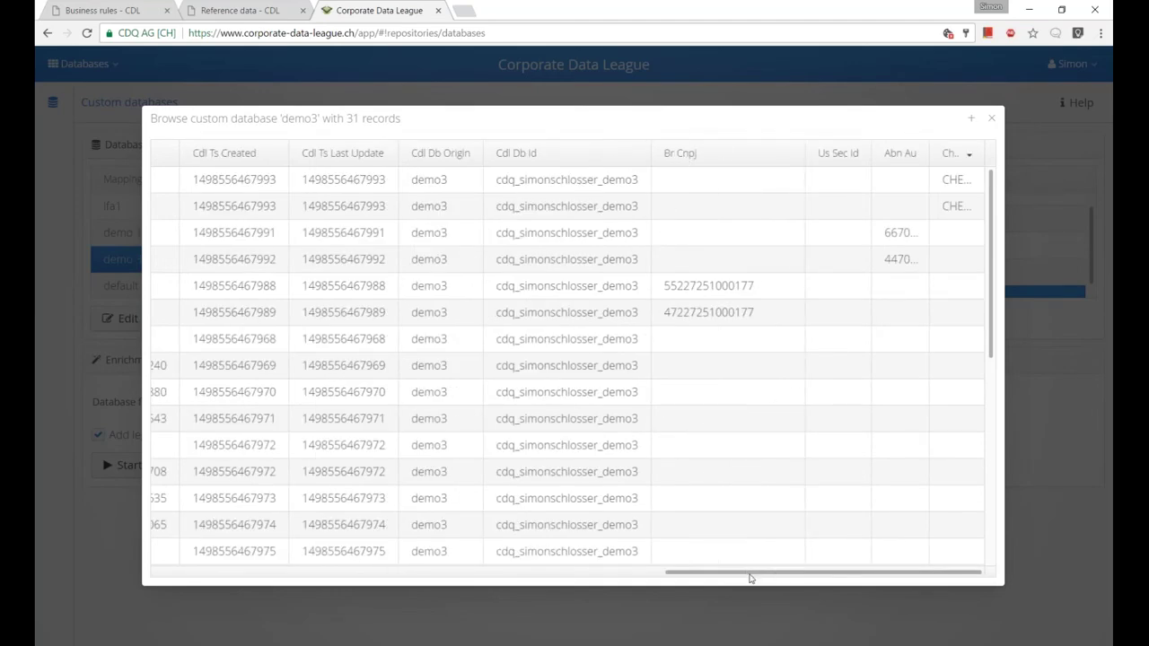
{"action": "scroll", "coordinate": [739, 574], "scroll_direction": "left", "scroll_amount": 4}
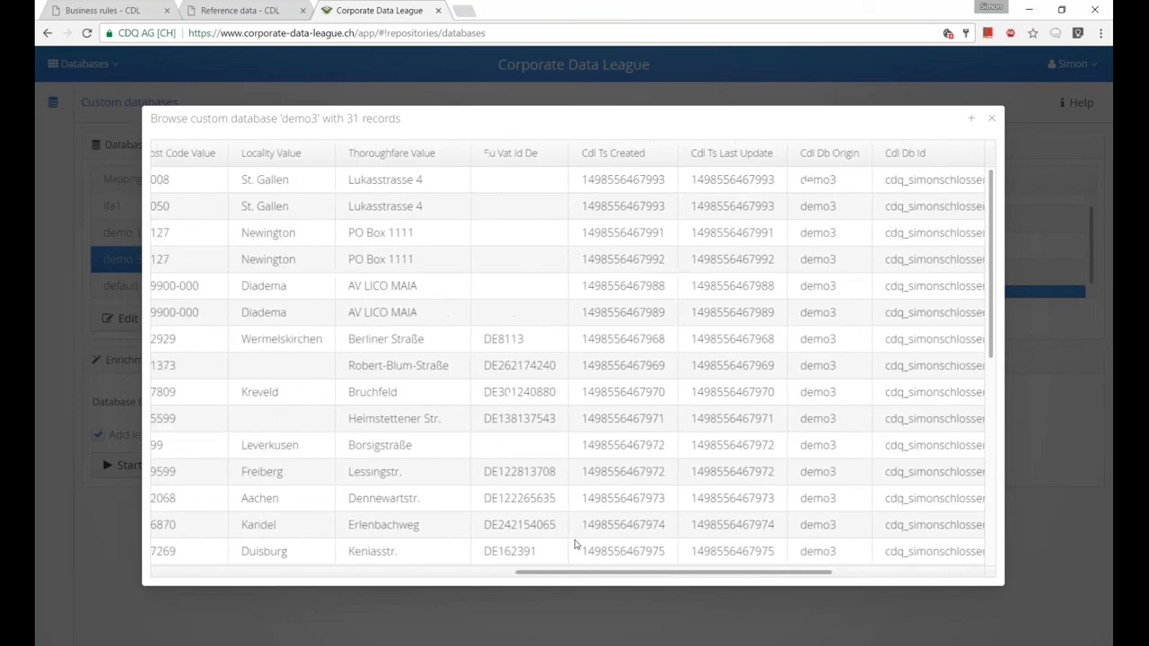
{"action": "scroll", "coordinate": [575, 544], "scroll_direction": "left", "scroll_amount": 2}
{"action": "scroll", "coordinate": [467, 518], "scroll_direction": "right", "scroll_amount": 6}
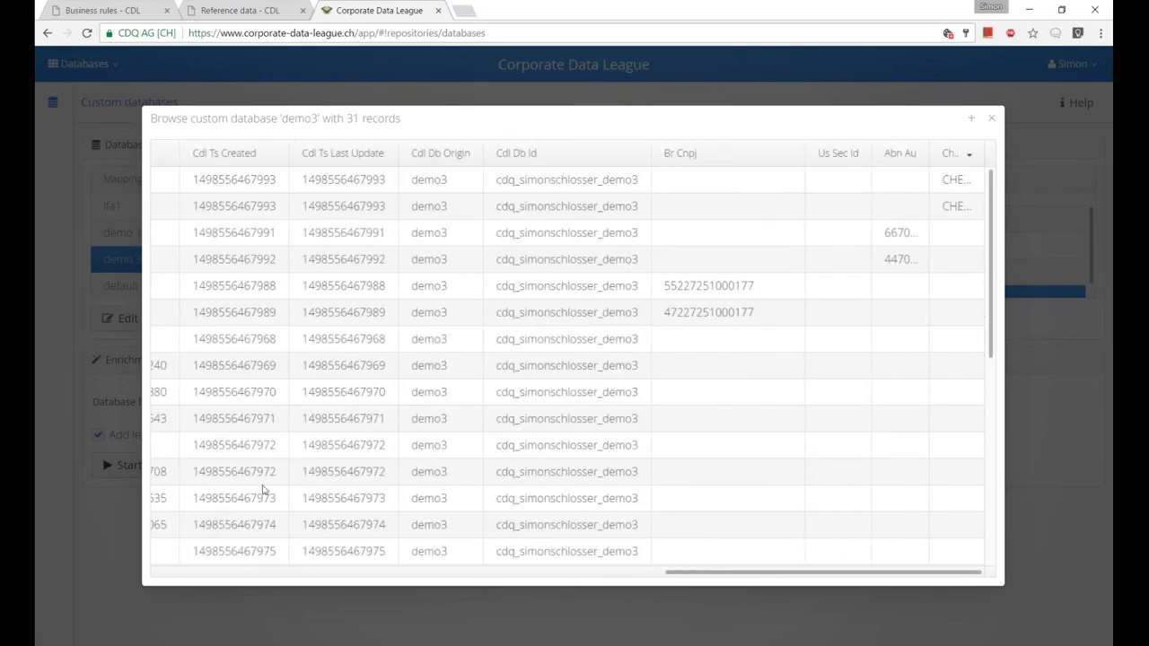
{"action": "scroll", "coordinate": [251, 516], "scroll_direction": "left", "scroll_amount": 8}
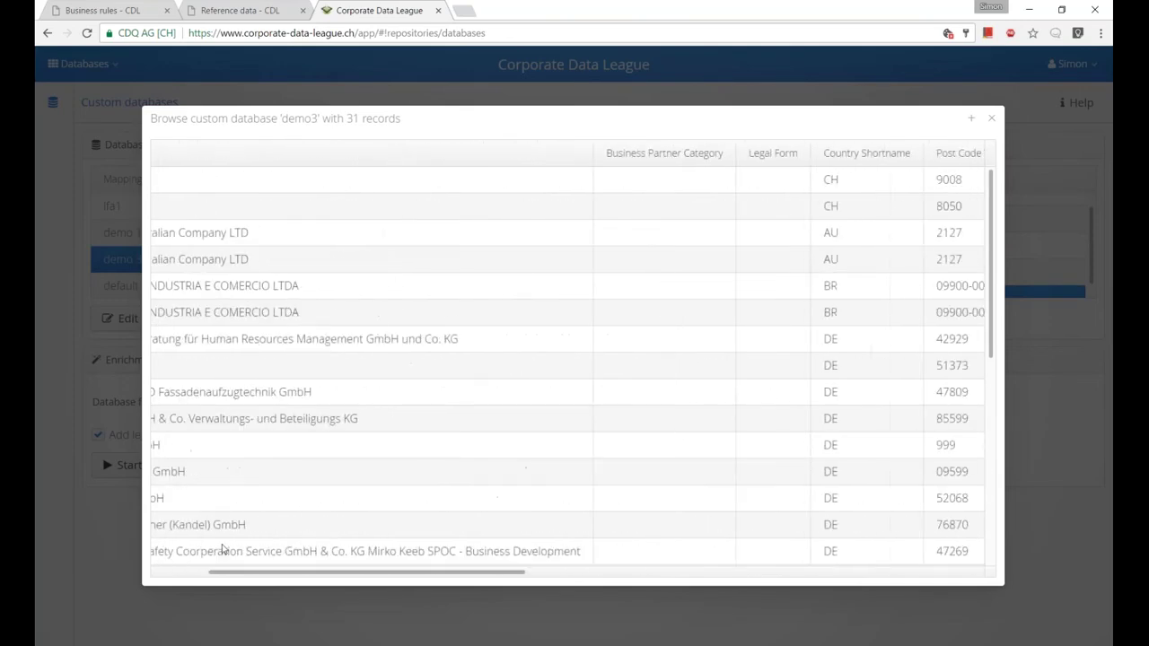
Step: Run Start enrichment on demo3, then browse and close its records to check the Legal Form column
{"action": "left_click", "coordinate": [993, 121]}
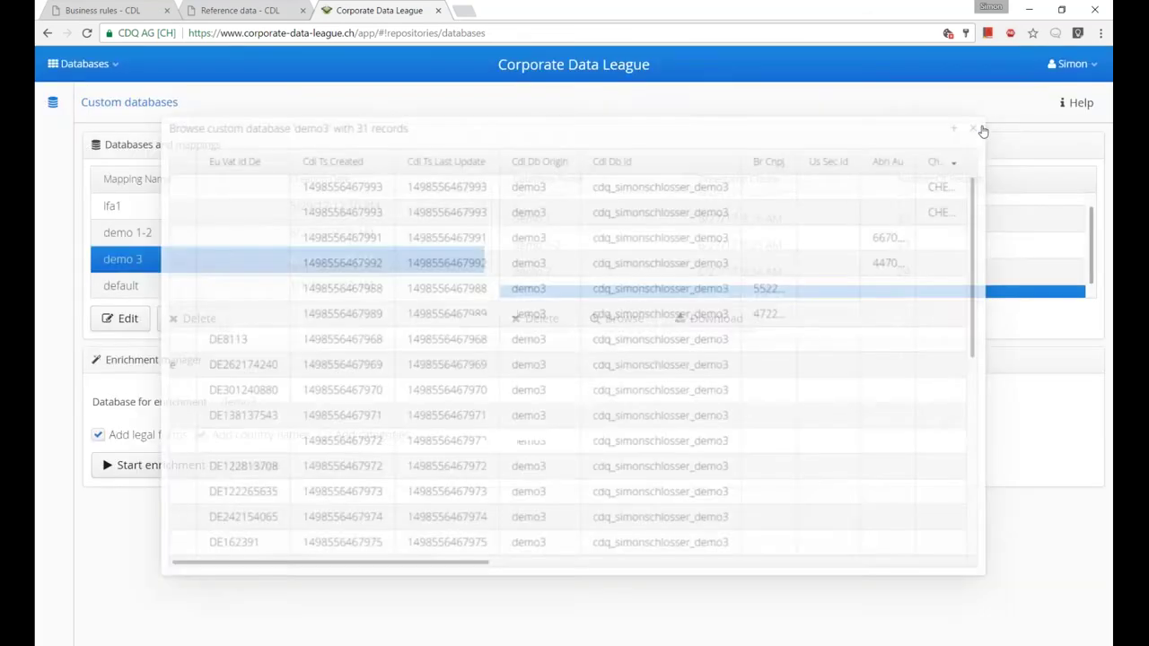
{"action": "scroll", "coordinate": [658, 272], "scroll_direction": "down", "scroll_amount": 1}
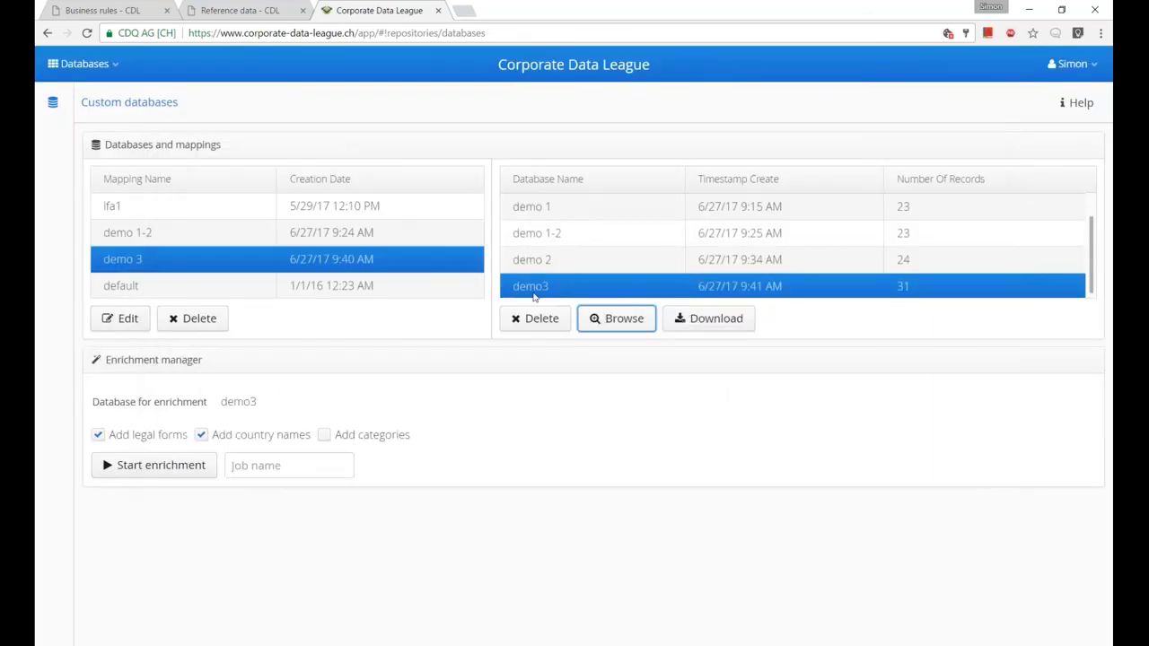
{"action": "left_click", "coordinate": [163, 467]}
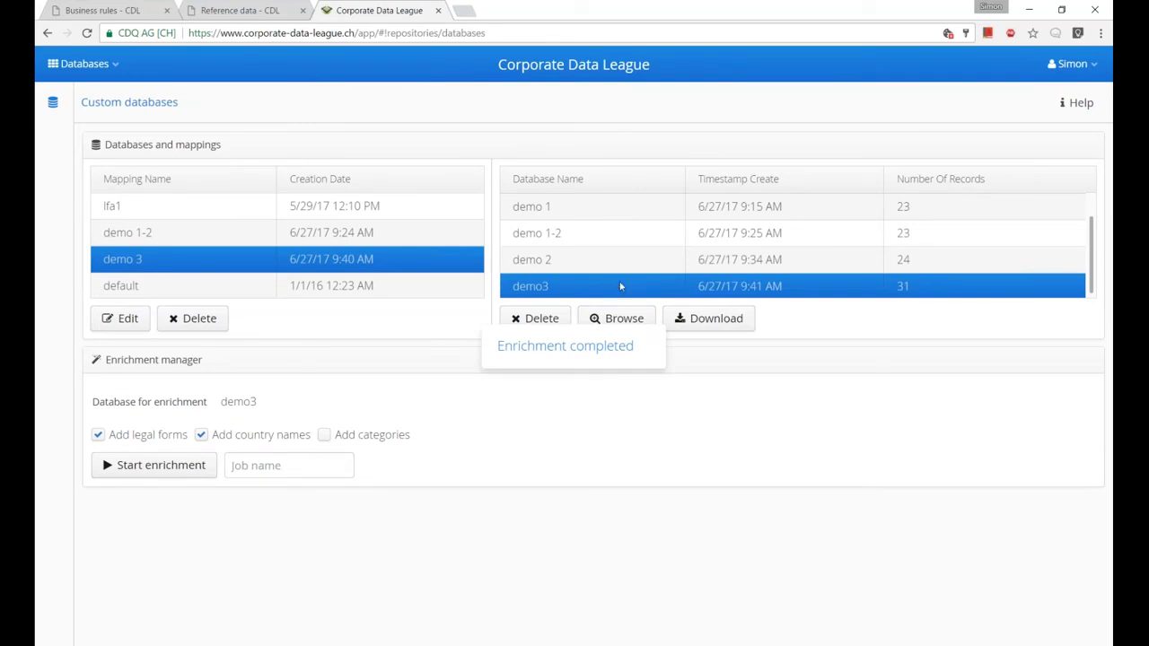
{"action": "left_click", "coordinate": [617, 316]}
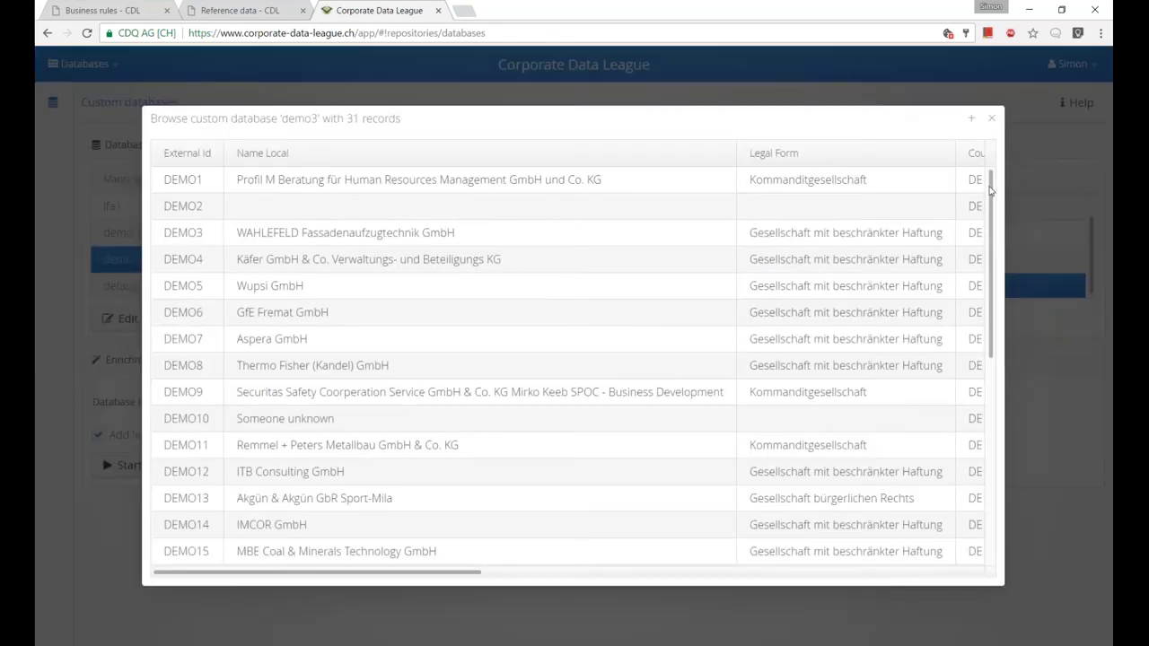
{"action": "left_click_drag", "start_coordinate": [991, 189], "coordinate": [1005, 155]}
{"action": "left_click", "coordinate": [992, 120]}
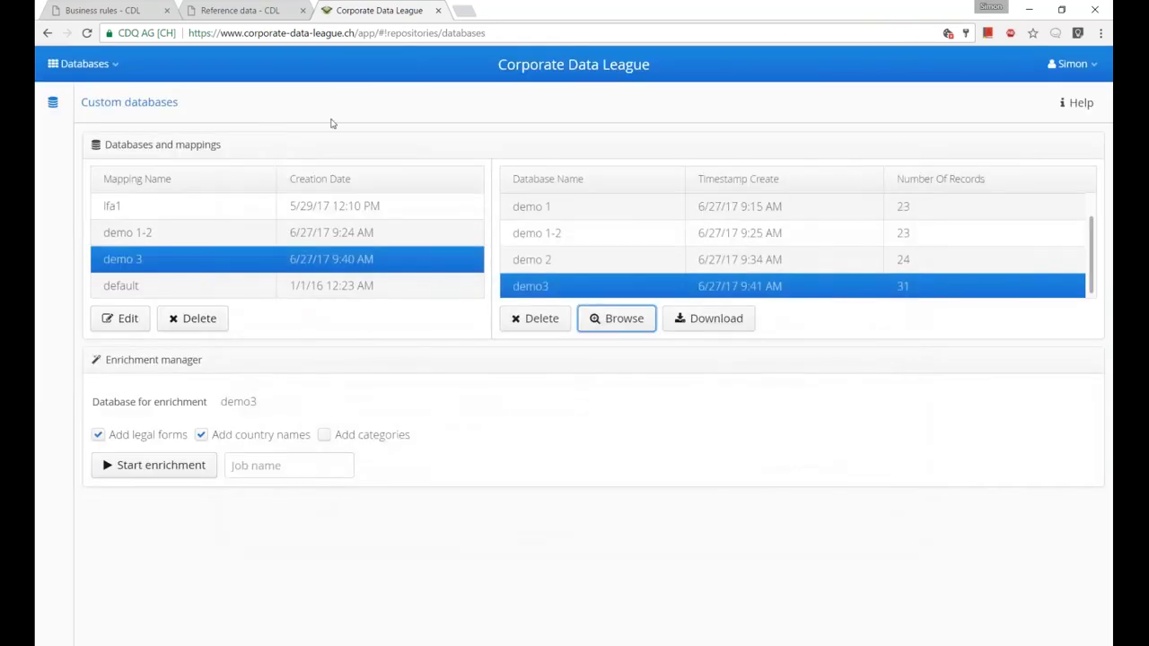
Step: In Data Validation, validate database demo3, yielding 15 warning and 3 error defects
{"action": "left_click", "coordinate": [106, 71]}
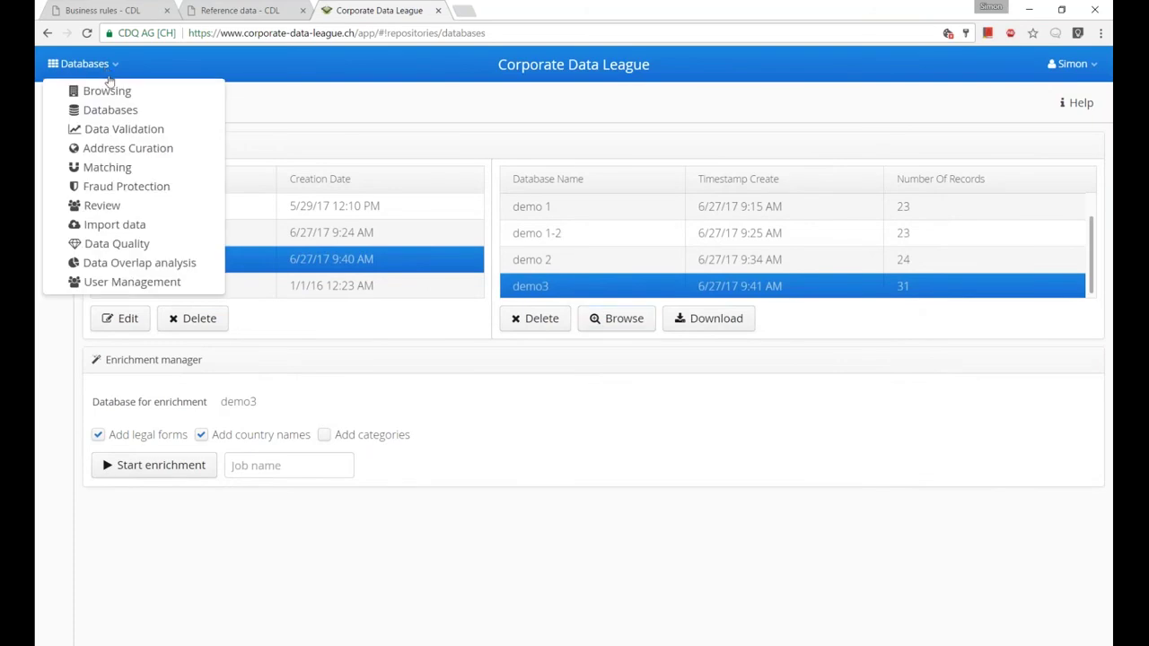
{"action": "left_click", "coordinate": [128, 132]}
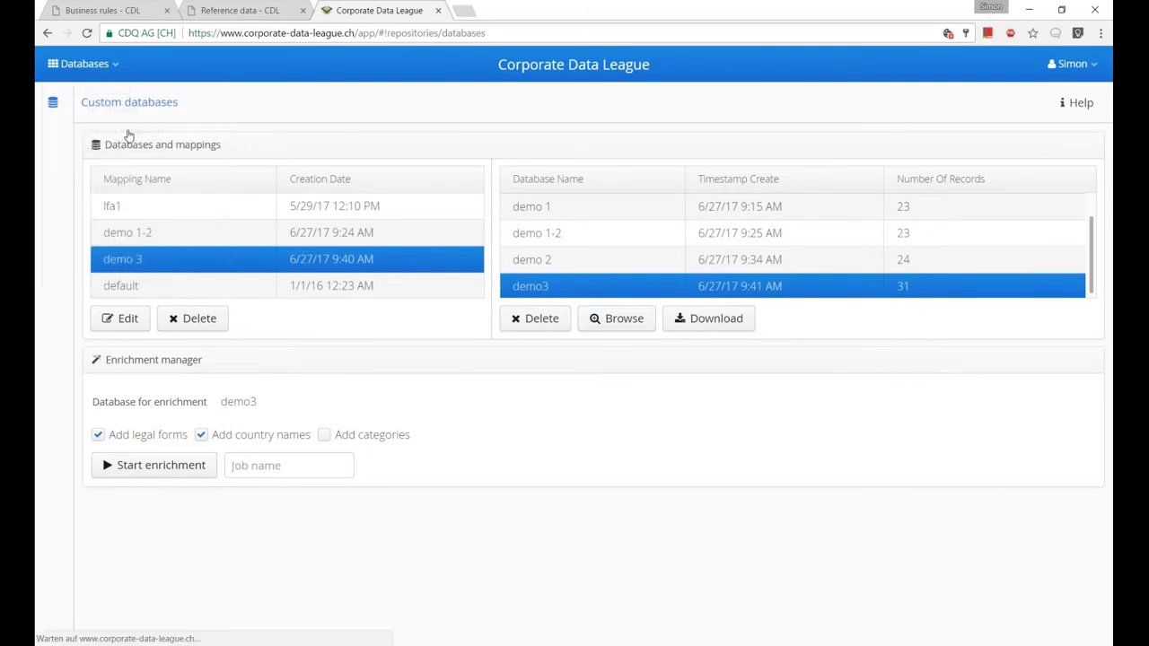
{"action": "scroll", "coordinate": [193, 269], "scroll_direction": "down", "scroll_amount": 1}
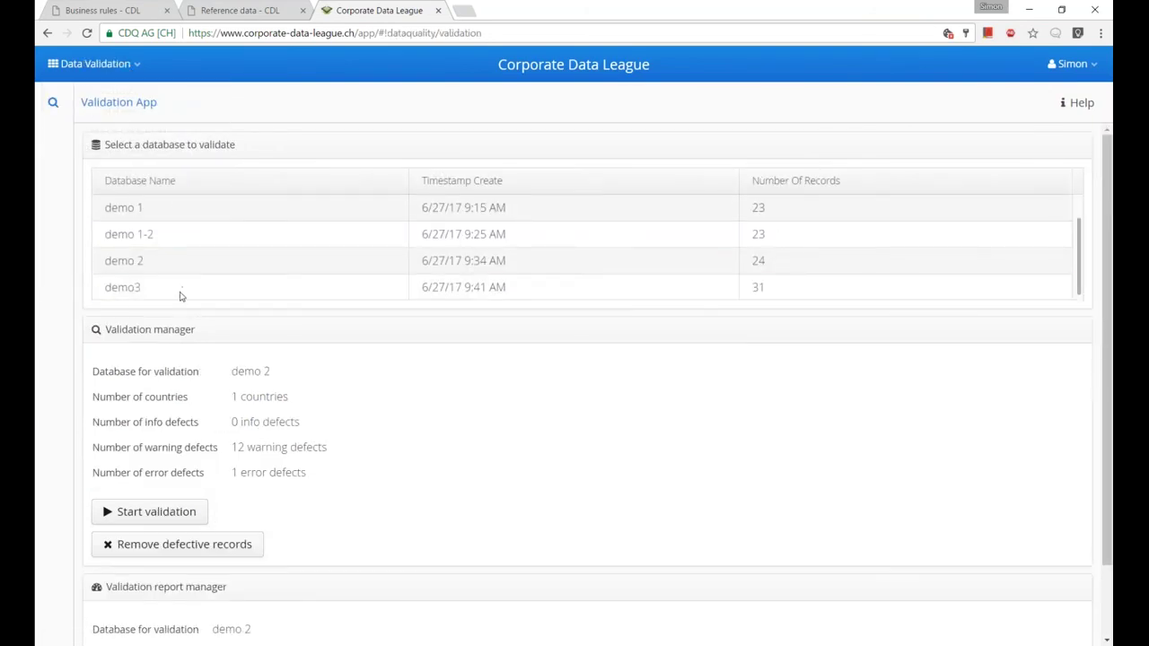
{"action": "left_click", "coordinate": [180, 297]}
{"action": "scroll", "coordinate": [256, 321], "scroll_direction": "down", "scroll_amount": 1}
{"action": "left_click_drag", "start_coordinate": [234, 319], "coordinate": [291, 318]}
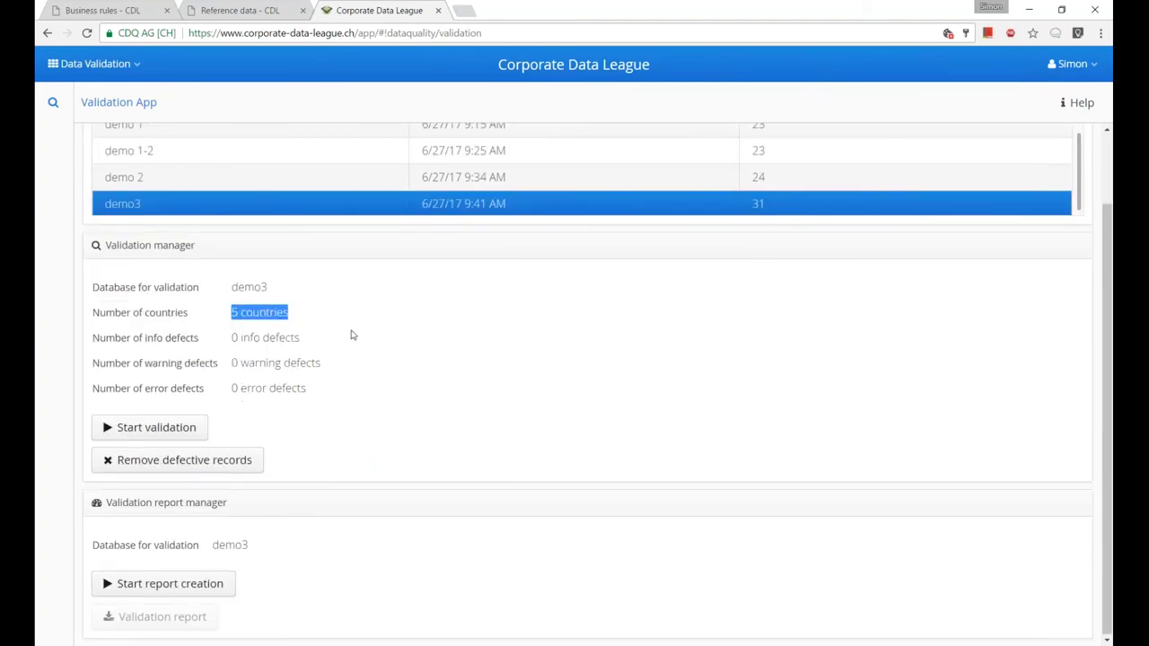
{"action": "left_click", "coordinate": [152, 428]}
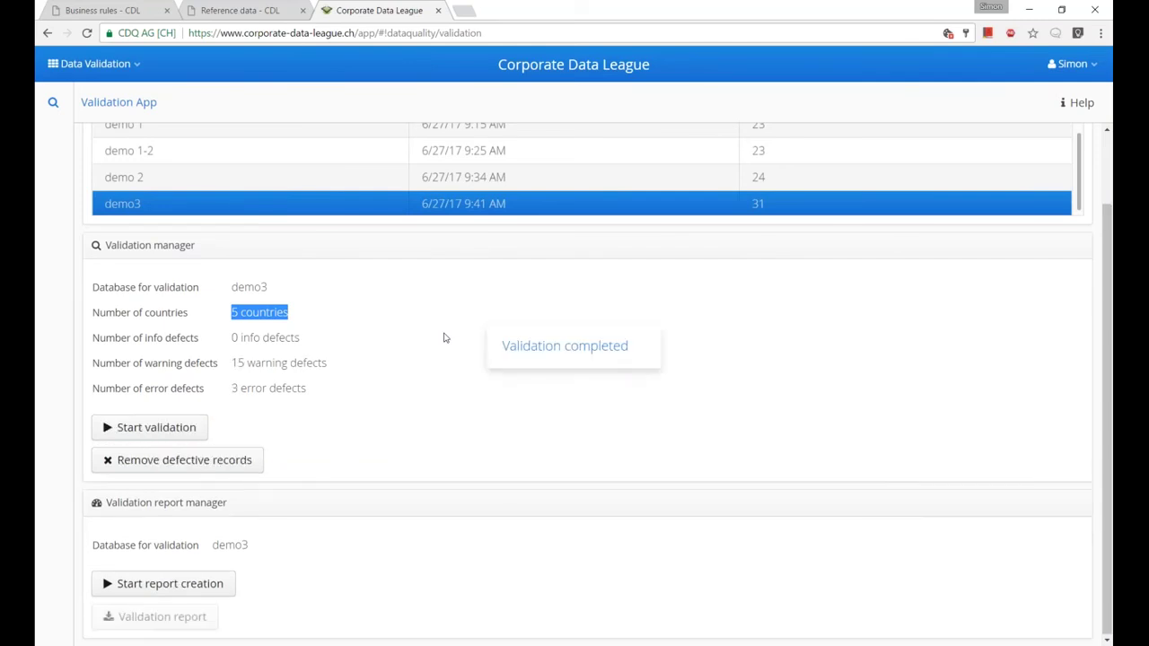
Step: Create the demo3 validation report, download it and open it
{"action": "left_click", "coordinate": [170, 584]}
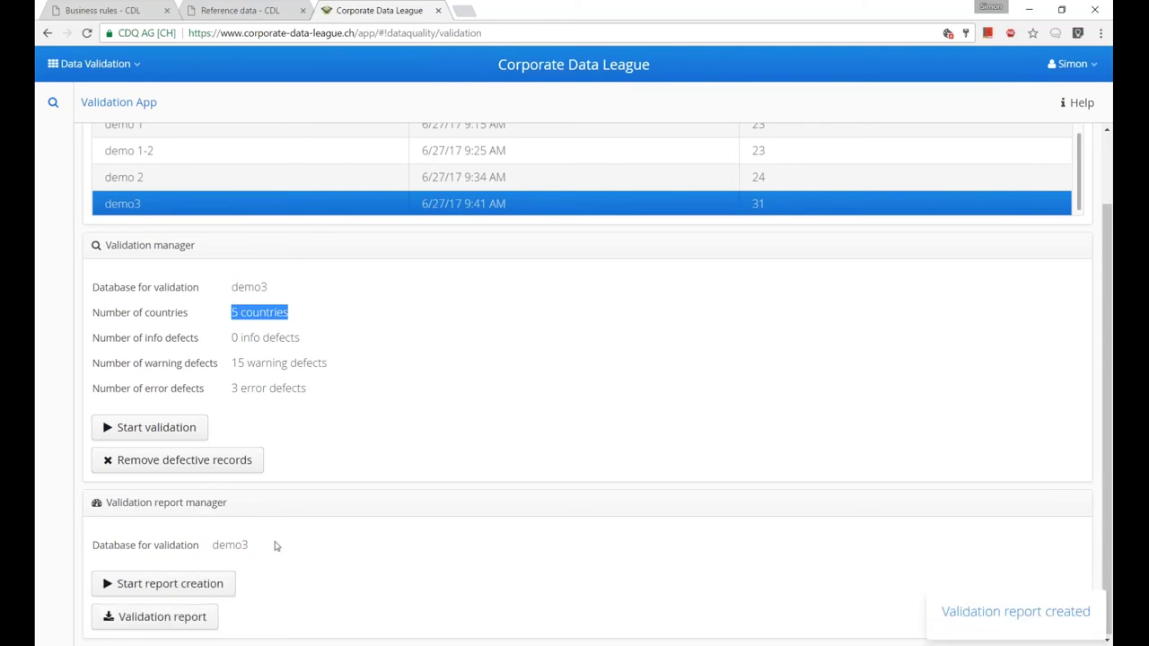
{"action": "left_click", "coordinate": [165, 619]}
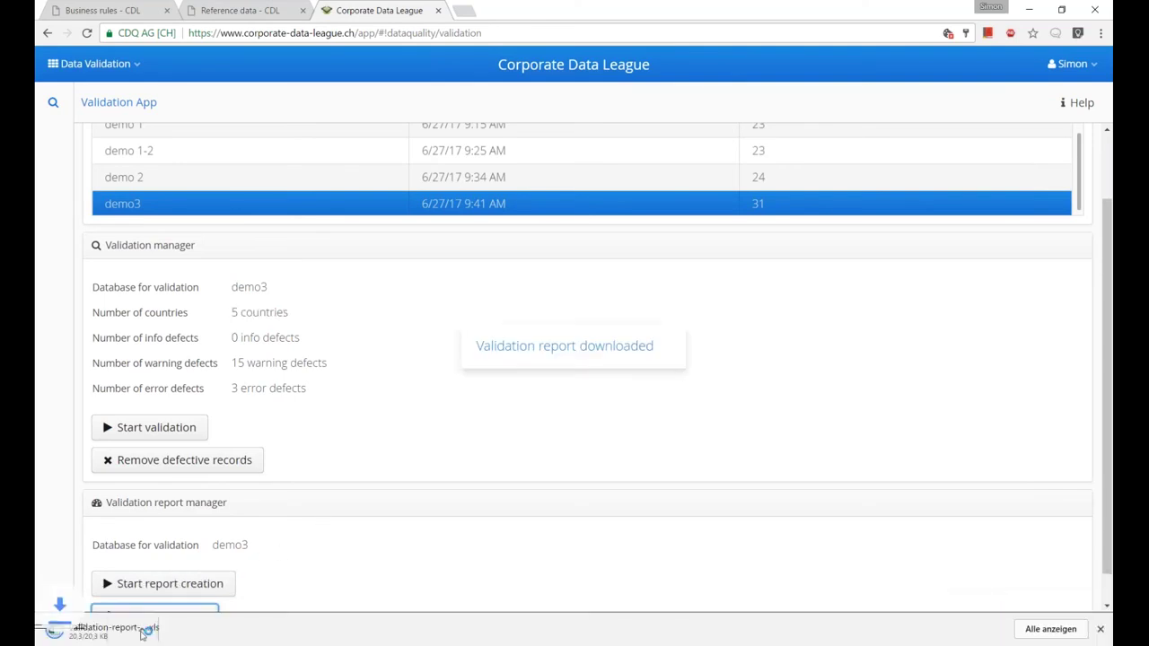
{"action": "left_click", "coordinate": [164, 632]}
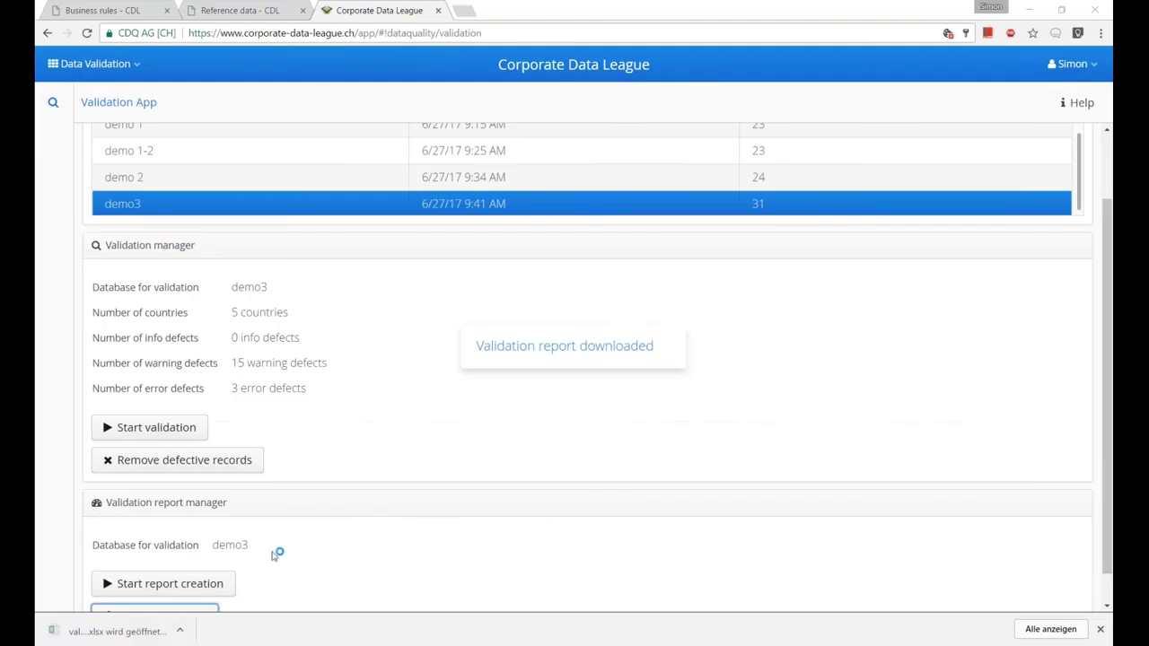
Step: In the demo3 report, check flagged locality Kreveld and CNPJ in M27, widening column L for full VAT IDs
{"action": "left_click", "coordinate": [165, 632]}
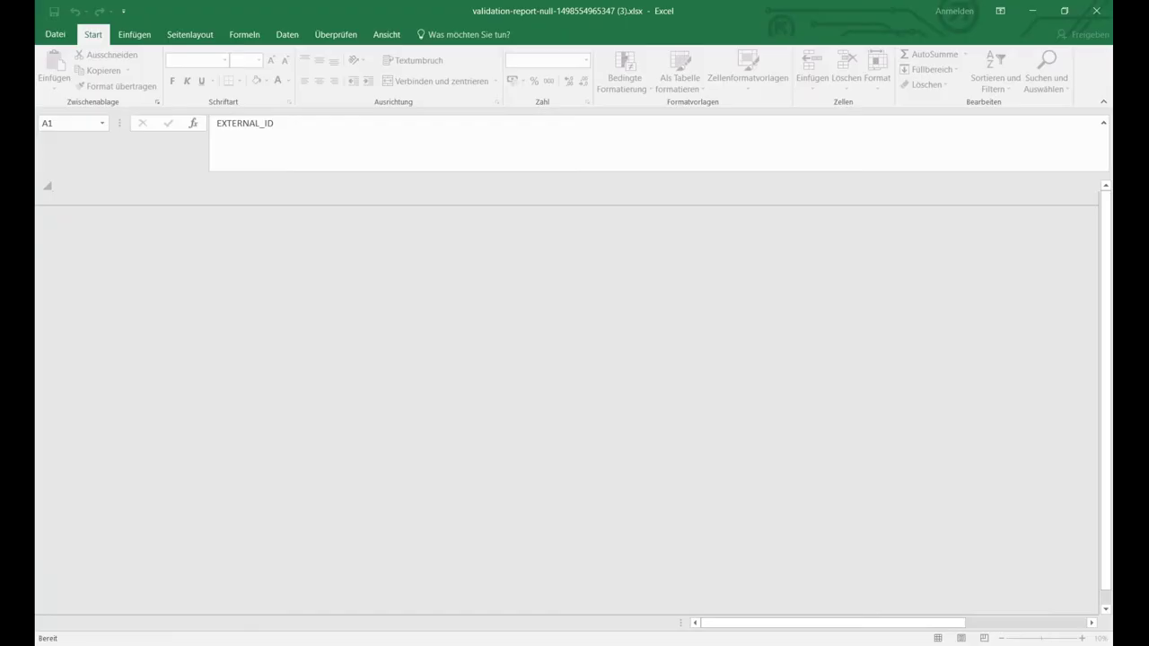
{"action": "left_click", "coordinate": [642, 252]}
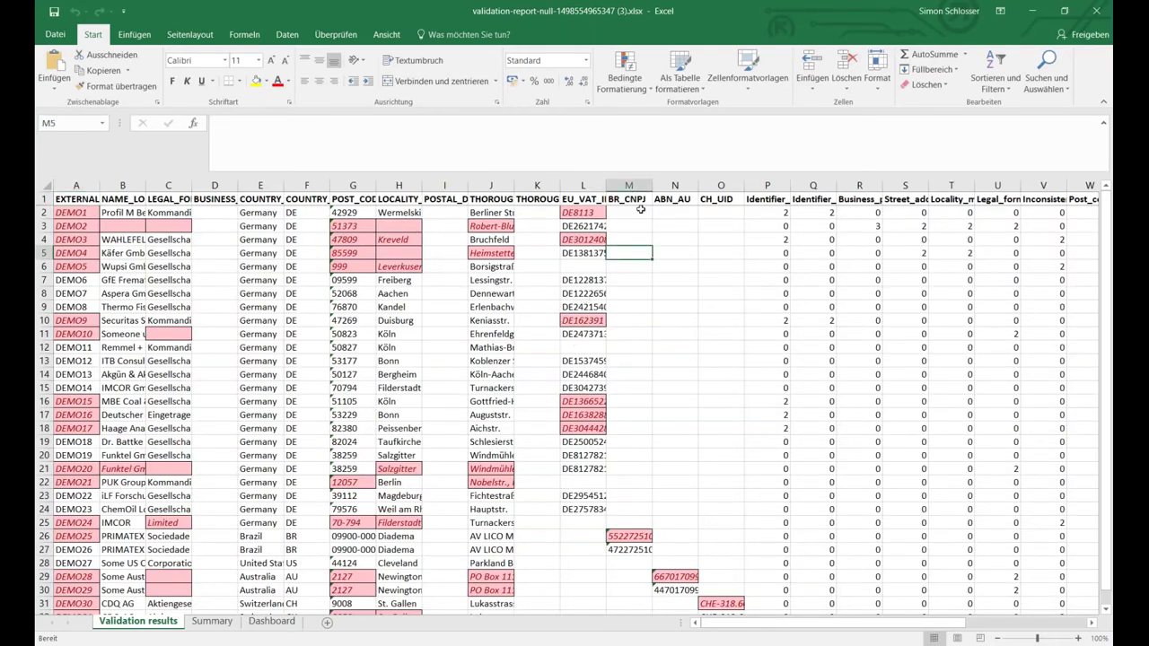
{"action": "left_click_drag", "start_coordinate": [84, 277], "coordinate": [109, 311]}
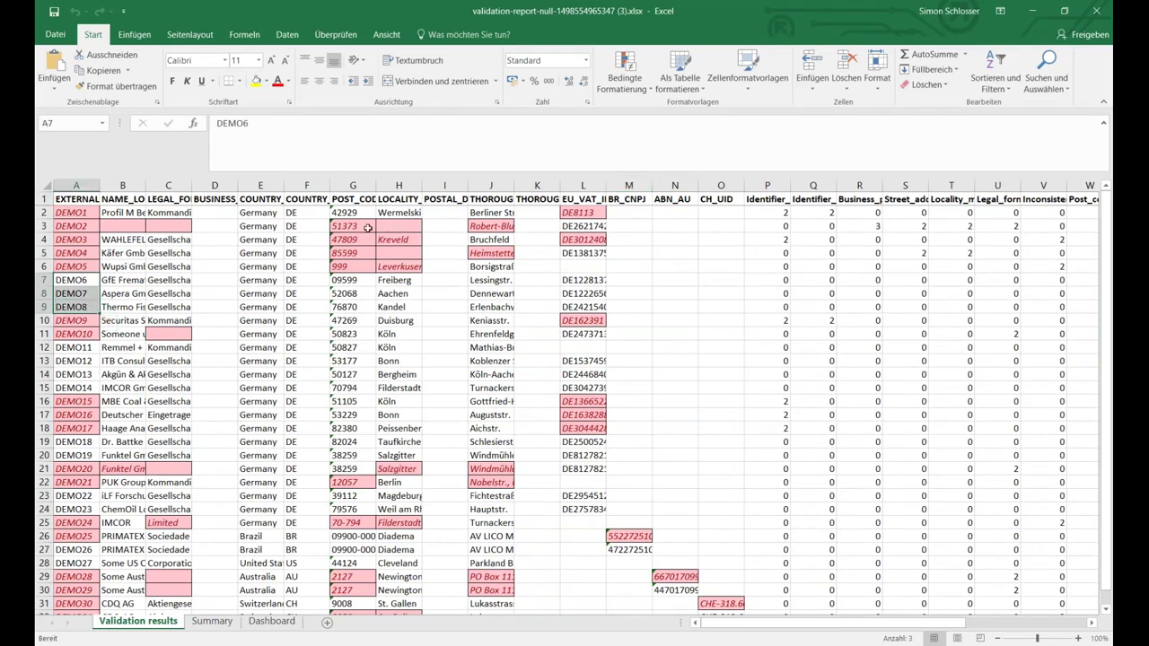
{"action": "left_click", "coordinate": [413, 238]}
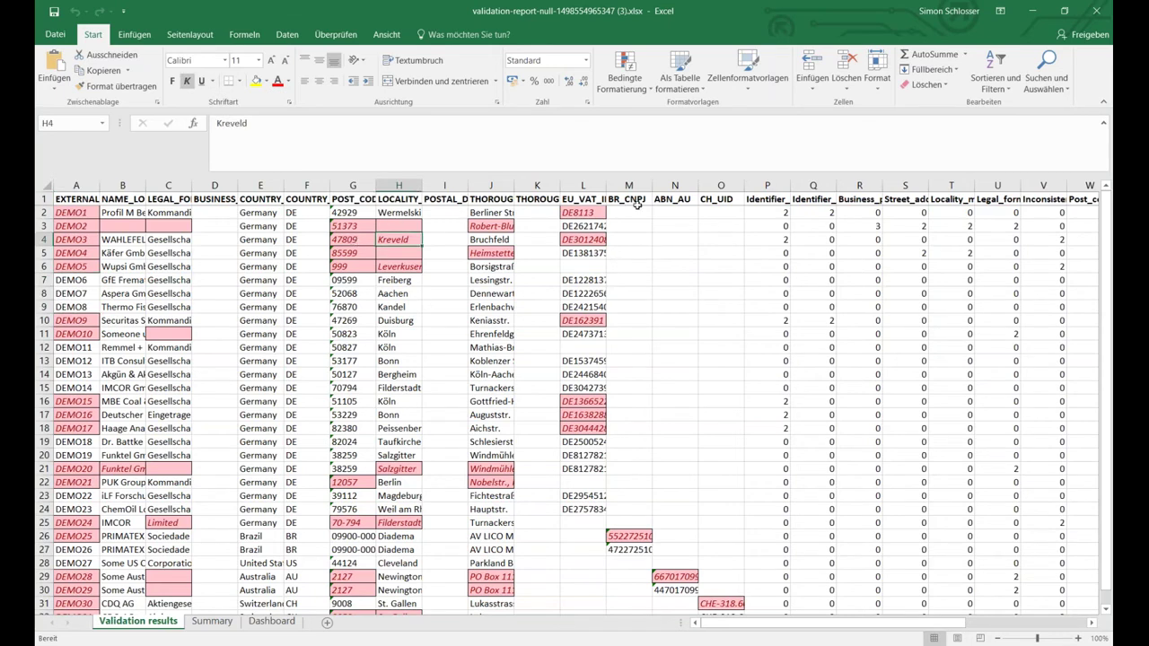
{"action": "left_click_drag", "start_coordinate": [606, 185], "coordinate": [814, 183]}
{"action": "scroll", "coordinate": [744, 285], "scroll_direction": "down", "scroll_amount": 2}
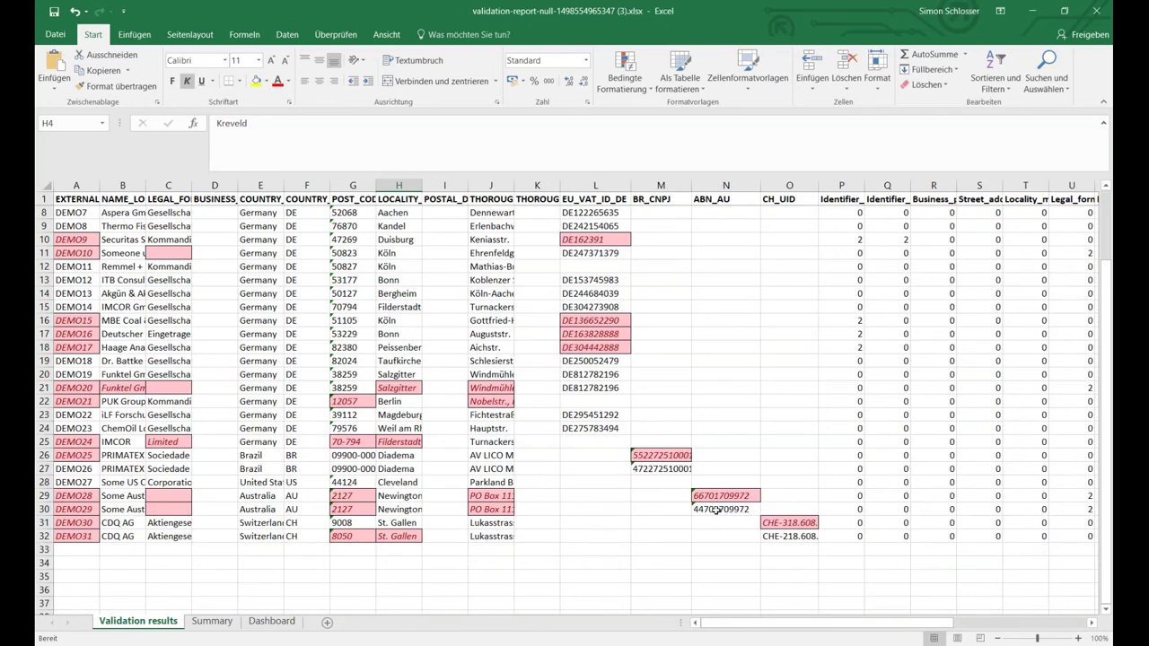
{"action": "left_click", "coordinate": [658, 470]}
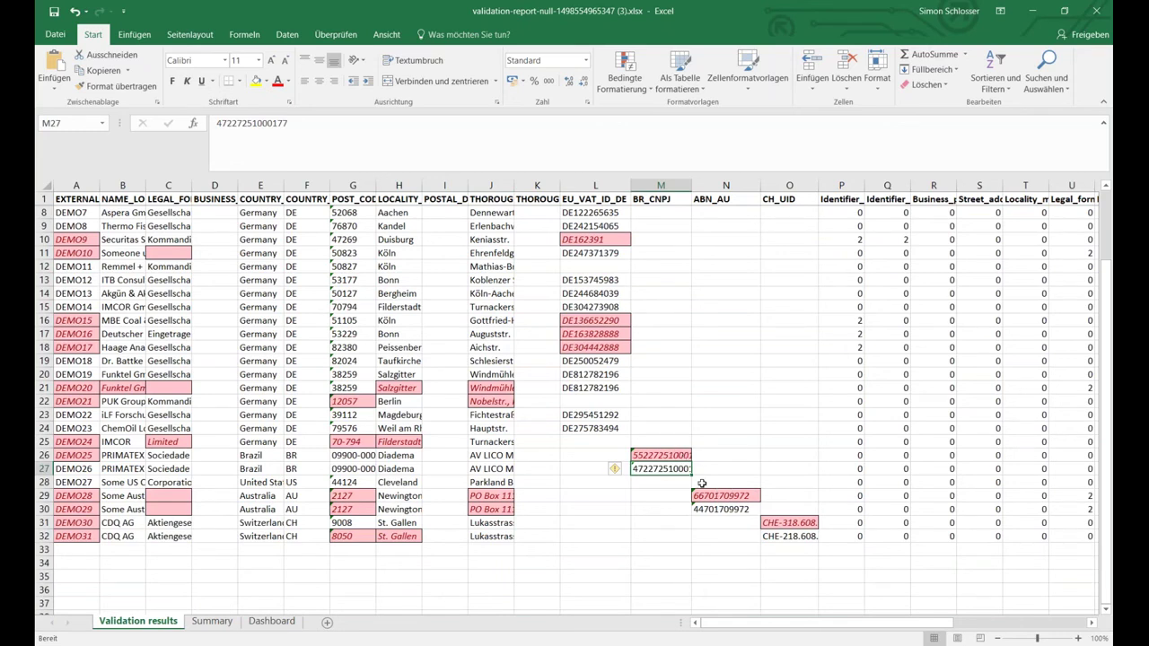
Step: Trace the flagged CNPJ in M26 along row 26 and widen column AB to show its full header
{"action": "left_click_drag", "start_coordinate": [665, 455], "coordinate": [723, 453]}
{"action": "key", "text": "Left"}
{"action": "key", "text": "Right"}
{"action": "key", "text": "Right"}
{"action": "key", "text": "Left"}
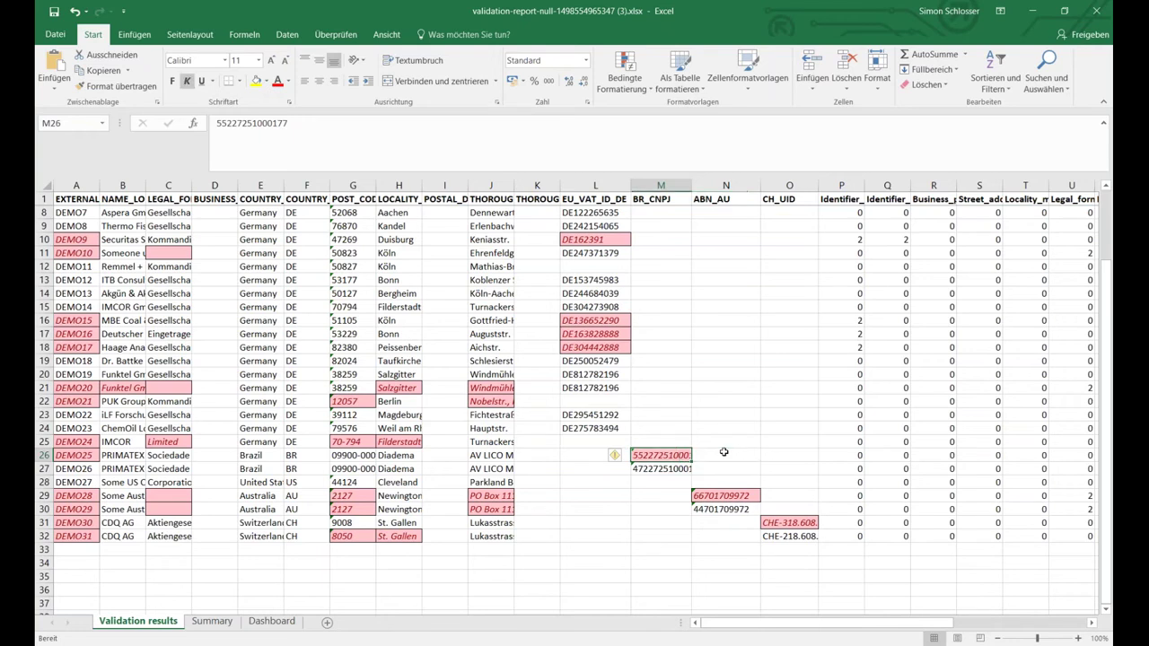
{"action": "key", "text": "Right"}
{"action": "key", "text": "Right"}
{"action": "key", "text": "Right"}
{"action": "key", "text": "Right"}
{"action": "key", "text": "Right"}
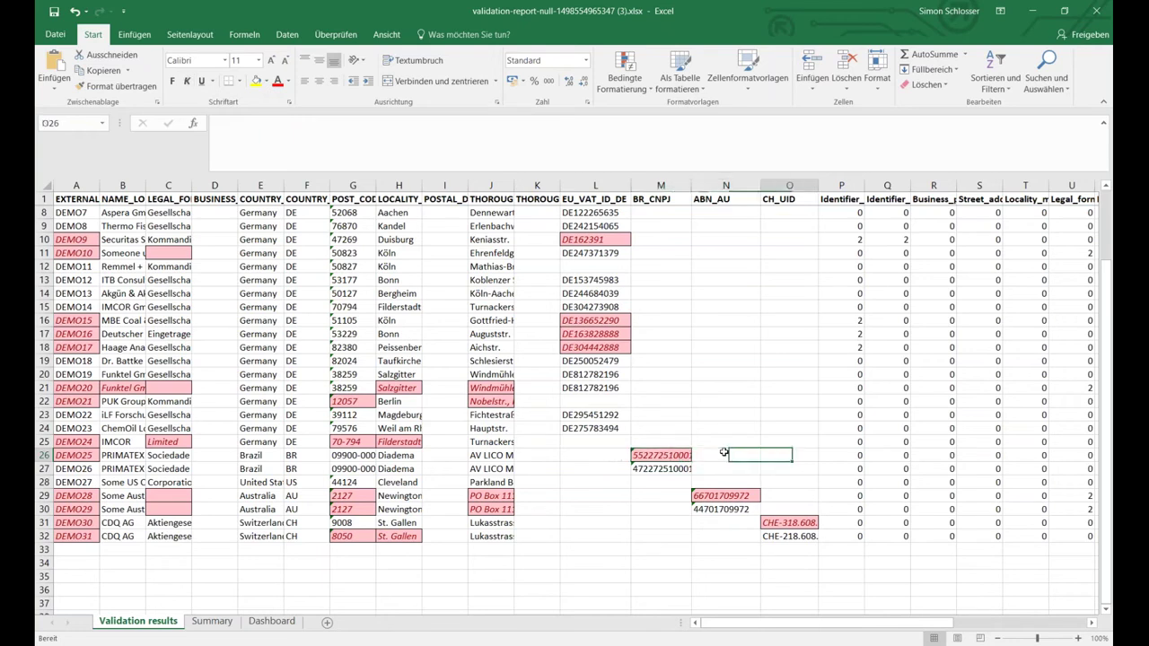
{"action": "key", "text": "Right"}
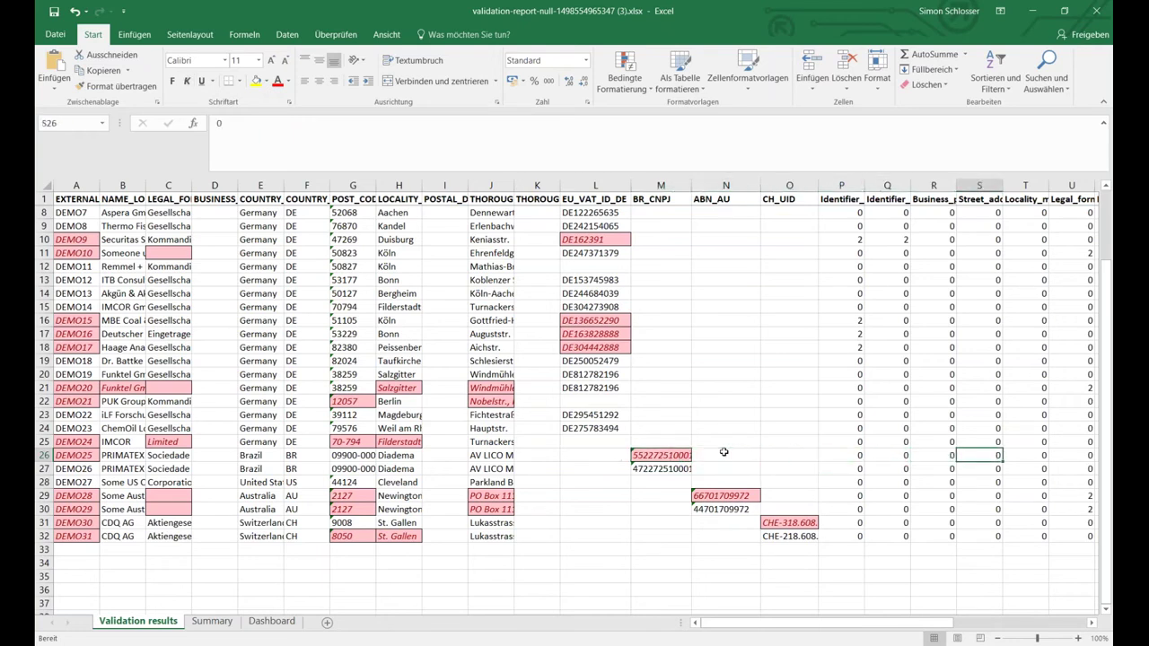
{"action": "key", "text": "Right"}
{"action": "key", "text": "Right"}
{"action": "key", "text": "Right"}
{"action": "key", "text": "Right"}
{"action": "key", "text": "Right"}
{"action": "key", "text": "Right"}
{"action": "key", "text": "Right"}
{"action": "key", "text": "Right"}
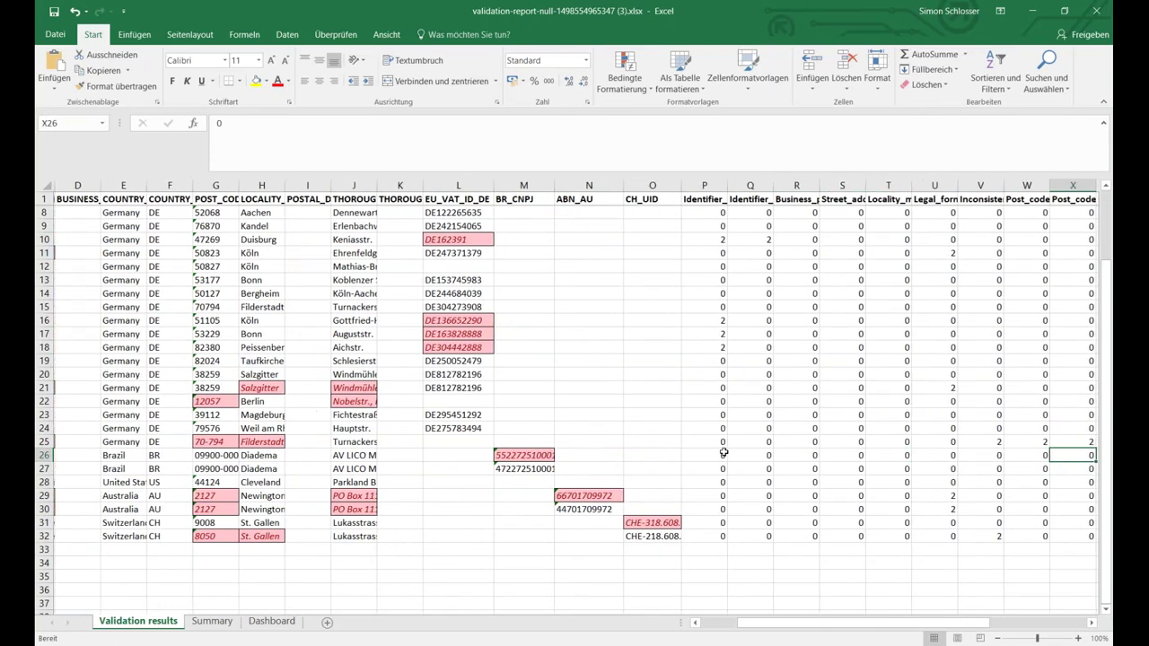
{"action": "key", "text": "Right"}
{"action": "key", "text": "Right"}
{"action": "key", "text": "Right"}
{"action": "key", "text": "Right"}
{"action": "key", "text": "Right"}
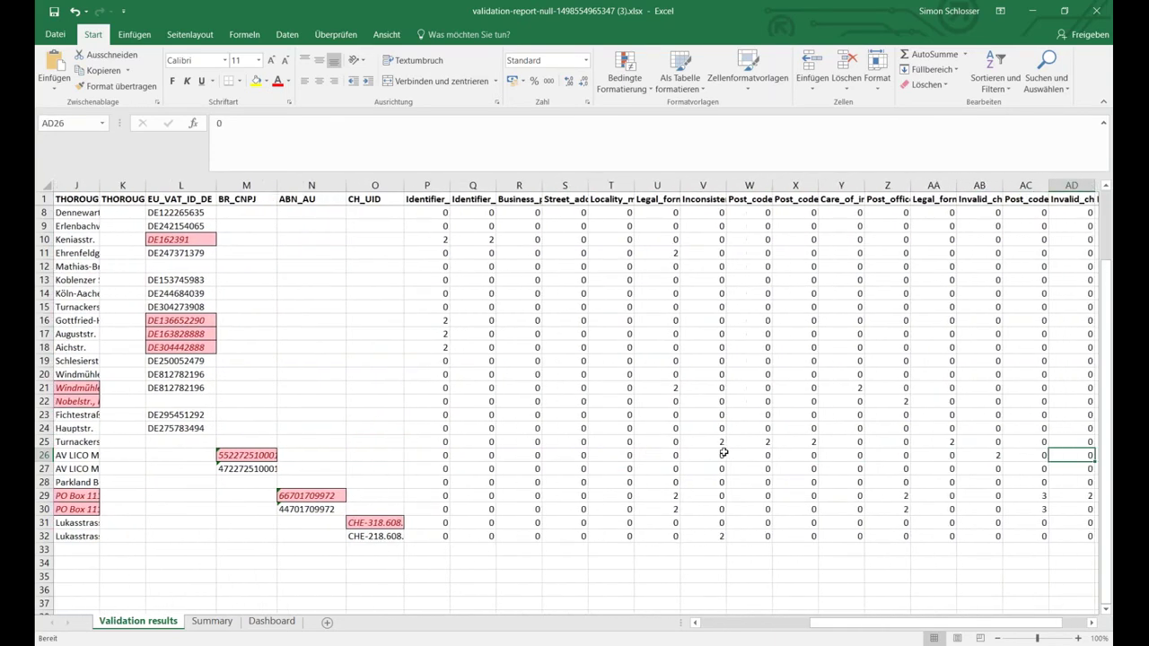
{"action": "key", "text": "Right"}
{"action": "key", "text": "Left"}
{"action": "key", "text": "Left"}
{"action": "key", "text": "Left"}
{"action": "key", "text": "Left"}
{"action": "key", "text": "Left"}
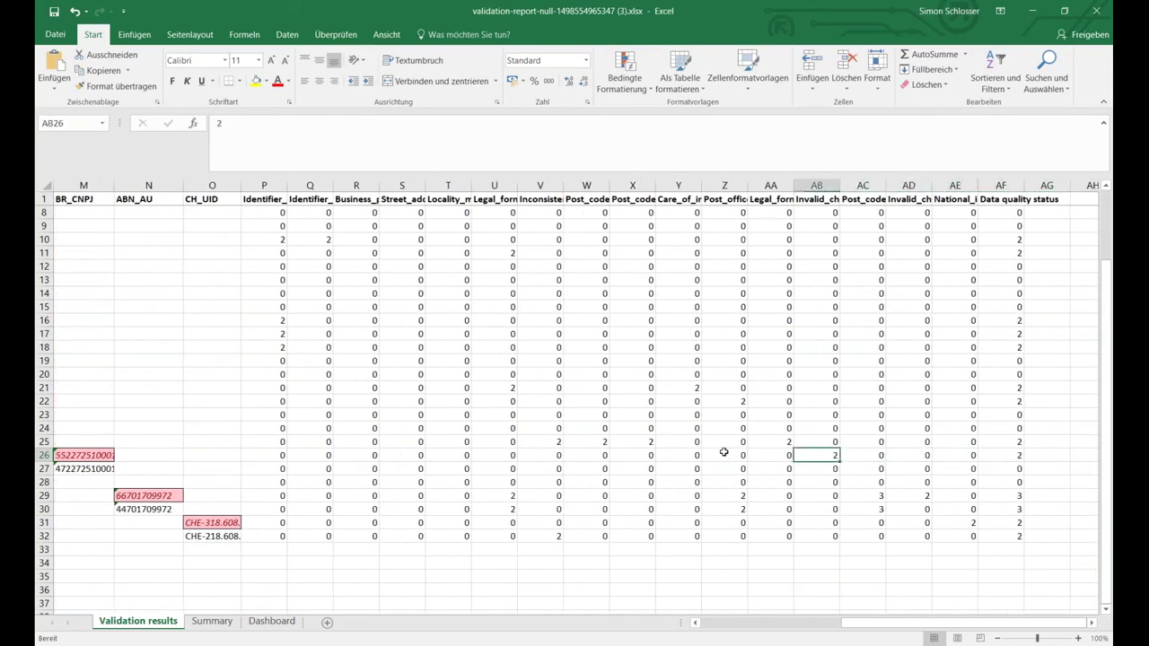
{"action": "left_click_drag", "start_coordinate": [839, 185], "coordinate": [1015, 185]}
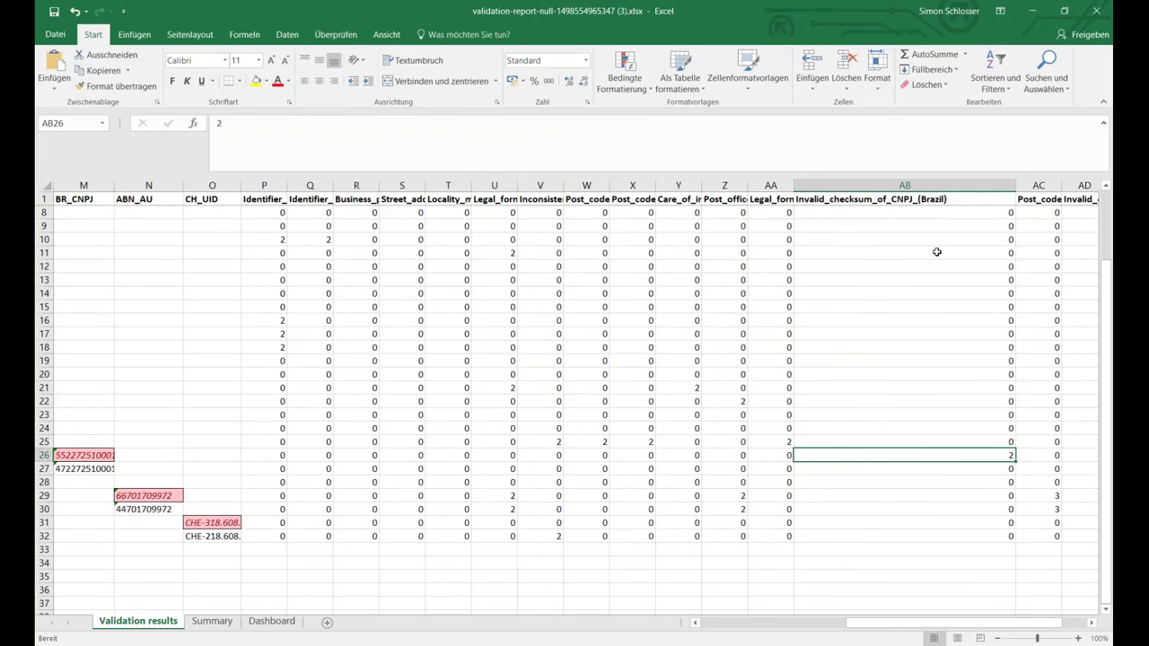
Step: Widen the BR_CNPJ column M so full CNPJ numbers show, checking row 26's checksum error count
{"action": "key", "text": "Left"}
{"action": "key", "text": "Left"}
{"action": "key", "text": "Left"}
{"action": "key", "text": "Left"}
{"action": "key", "text": "Left"}
{"action": "key", "text": "Left"}
{"action": "key", "text": "Left"}
{"action": "key", "text": "Left"}
{"action": "key", "text": "Left"}
{"action": "key", "text": "Left"}
{"action": "key", "text": "Left"}
{"action": "key", "text": "Left"}
{"action": "key", "text": "Left"}
{"action": "key", "text": "Left"}
{"action": "key", "text": "Left"}
{"action": "key", "text": "Left"}
{"action": "key", "text": "Left"}
{"action": "key", "text": "Left"}
{"action": "key", "text": "Left"}
{"action": "key", "text": "Left"}
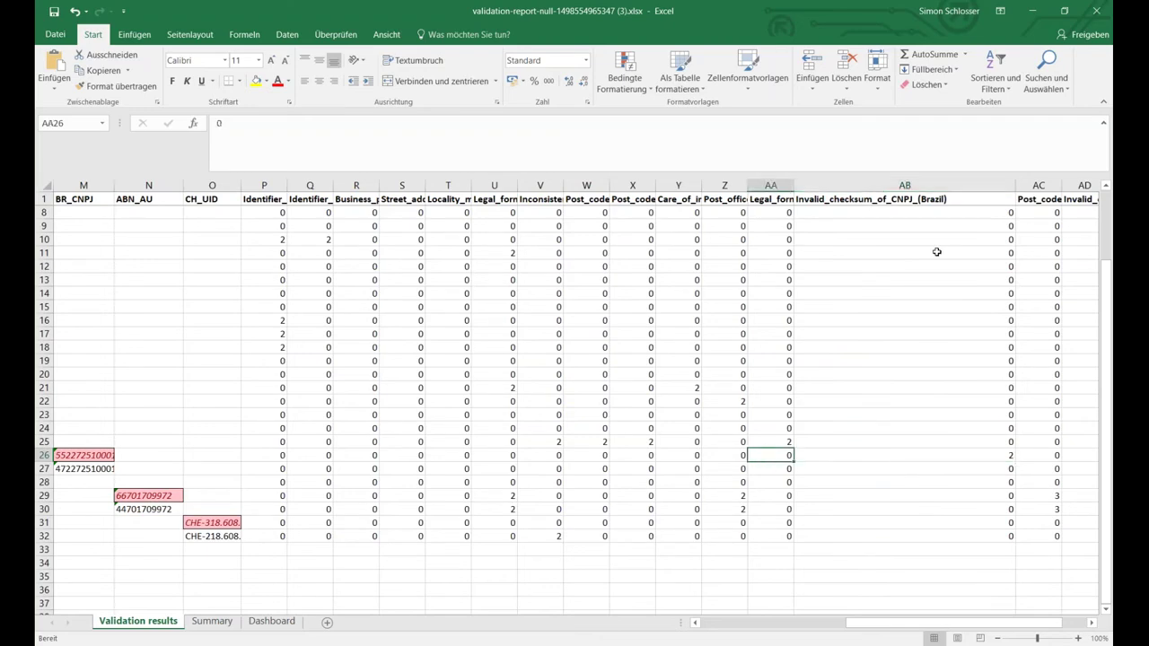
{"action": "key", "text": "Right"}
{"action": "key", "text": "Right"}
{"action": "key", "text": "Right"}
{"action": "key", "text": "Right"}
{"action": "key", "text": "Right"}
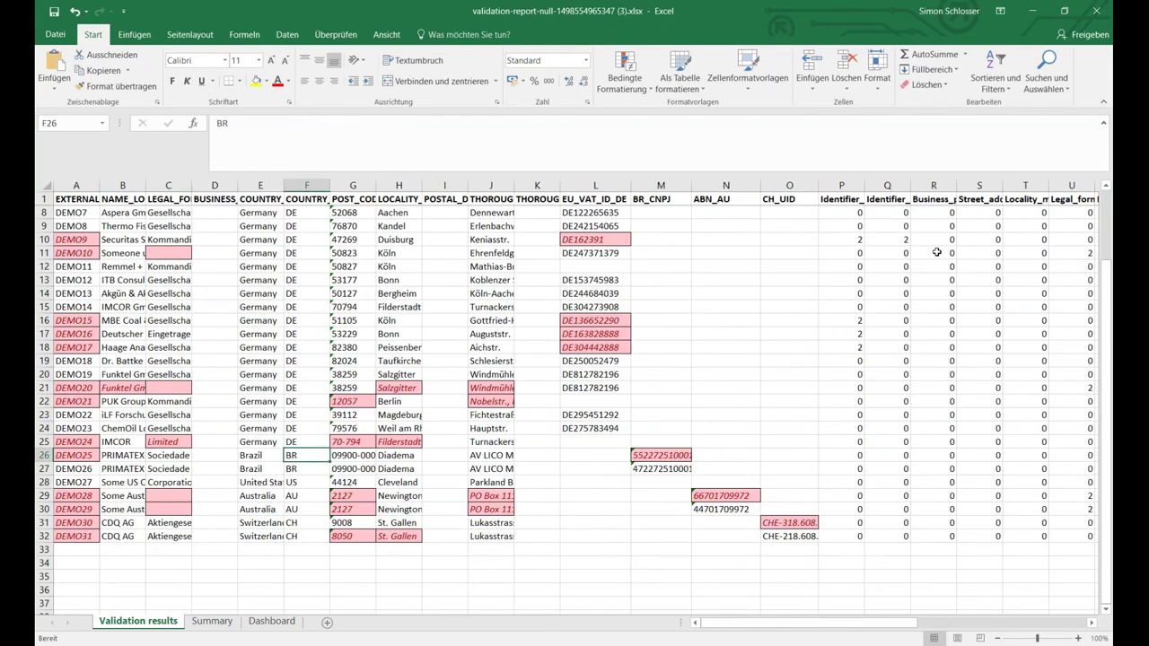
{"action": "key", "text": "Right"}
{"action": "key", "text": "Right"}
{"action": "key", "text": "Right"}
{"action": "key", "text": "Right"}
{"action": "key", "text": "Right"}
{"action": "key", "text": "Right"}
{"action": "key", "text": "Right"}
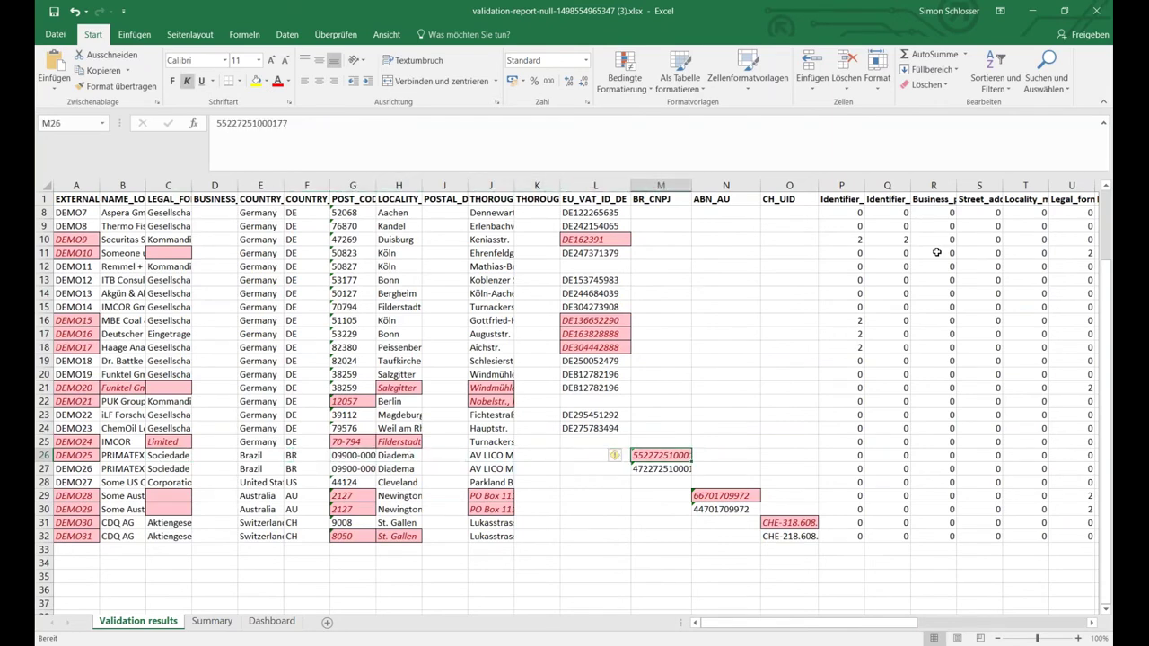
{"action": "left_click_drag", "start_coordinate": [691, 185], "coordinate": [758, 185]}
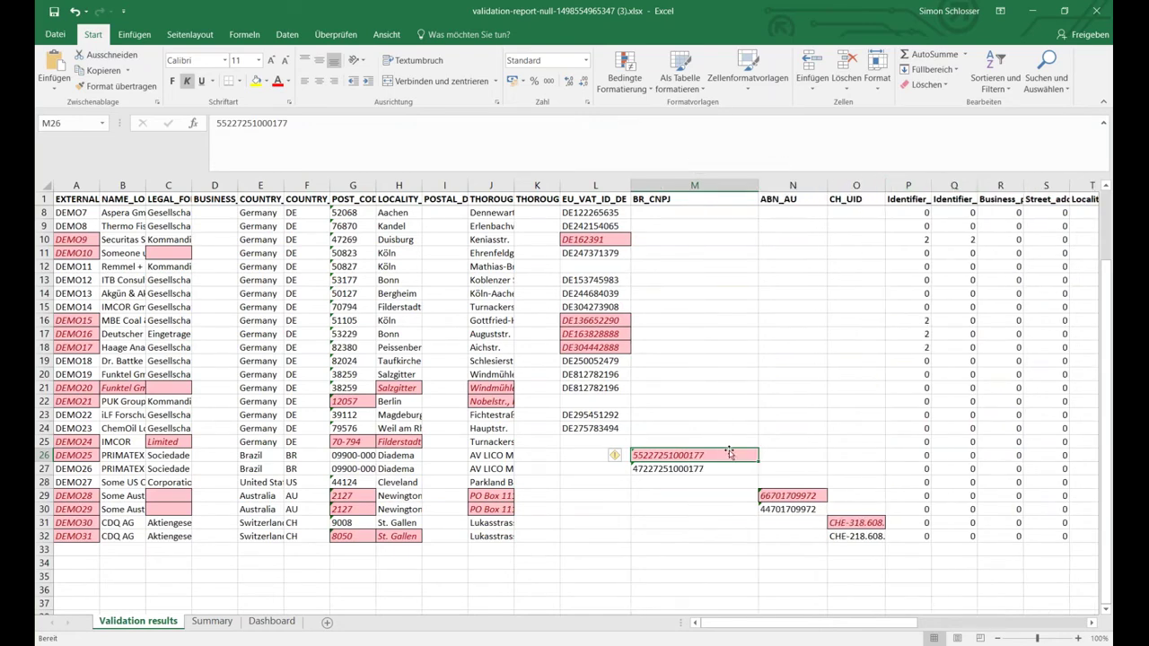
{"action": "key", "text": "Right"}
{"action": "key", "text": "Right"}
{"action": "key", "text": "Right"}
{"action": "key", "text": "Right"}
{"action": "key", "text": "Right"}
{"action": "key", "text": "Right"}
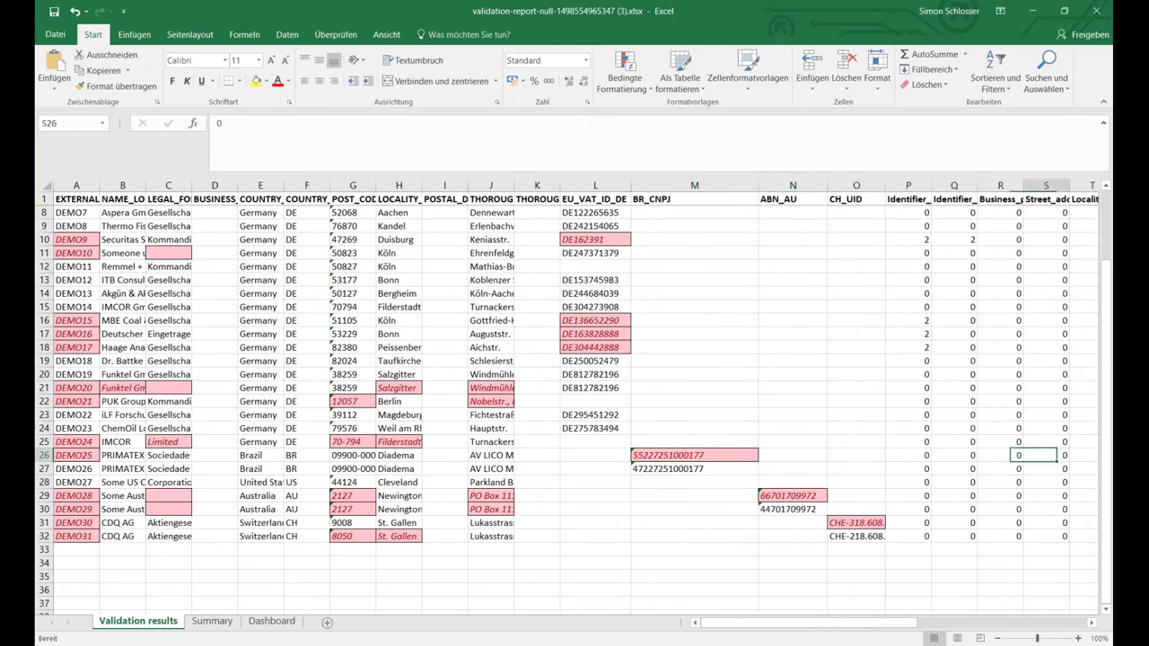
{"action": "key", "text": "Right"}
{"action": "key", "text": "Right"}
{"action": "key", "text": "Right"}
{"action": "key", "text": "Right"}
{"action": "key", "text": "Right"}
{"action": "key", "text": "Right"}
{"action": "key", "text": "Right"}
{"action": "key", "text": "Right"}
{"action": "key", "text": "Right"}
{"action": "key", "text": "Right"}
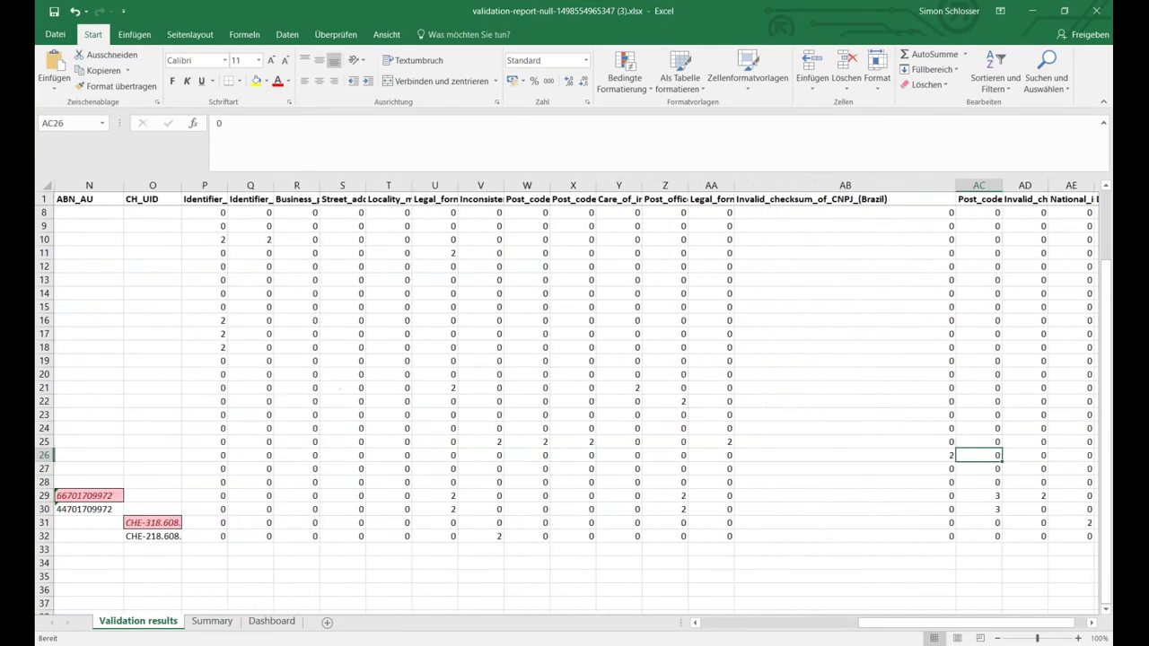
{"action": "key", "text": "Left"}
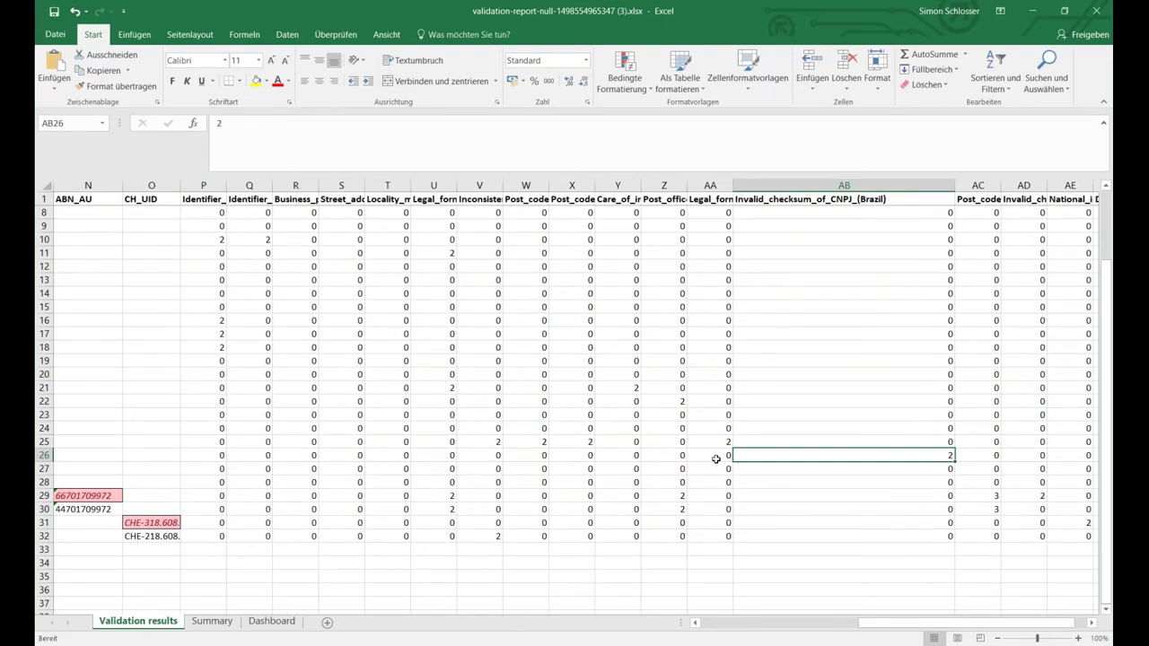
{"action": "key", "text": "Left"}
{"action": "key", "text": "Left"}
{"action": "key", "text": "Left"}
{"action": "key", "text": "Left"}
{"action": "key", "text": "Left"}
{"action": "key", "text": "Left"}
{"action": "key", "text": "Left"}
{"action": "key", "text": "Left"}
{"action": "key", "text": "Left"}
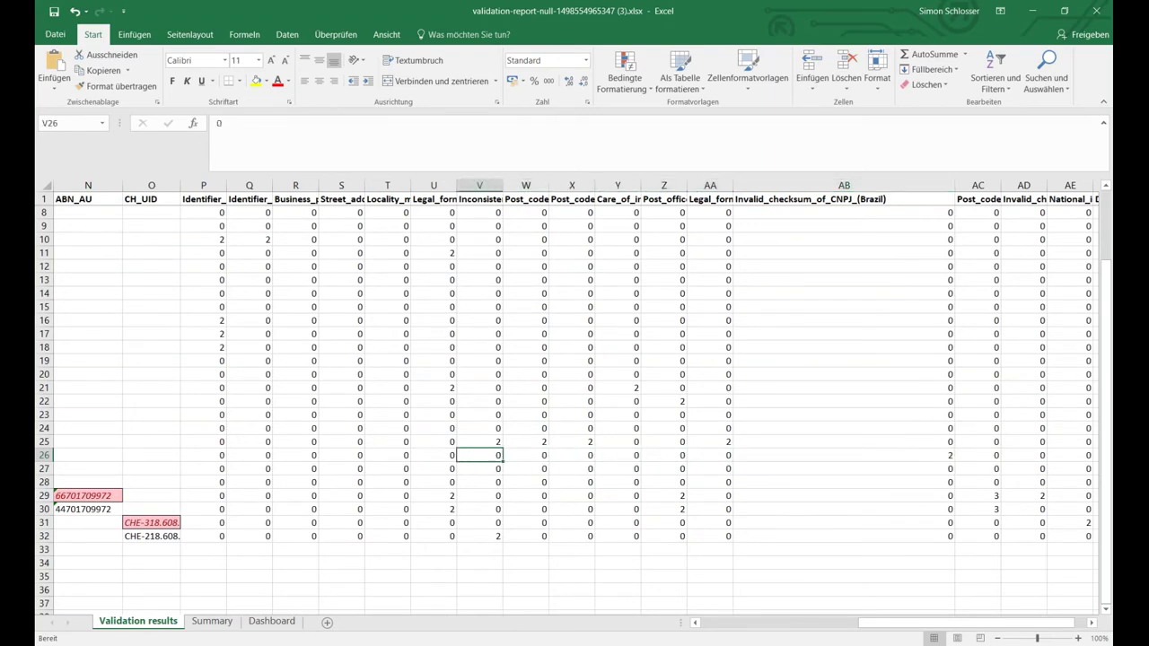
{"action": "key", "text": "Left"}
{"action": "key", "text": "Left"}
{"action": "key", "text": "Left"}
{"action": "key", "text": "Left"}
{"action": "key", "text": "Left"}
{"action": "key", "text": "Left"}
{"action": "key", "text": "Left"}
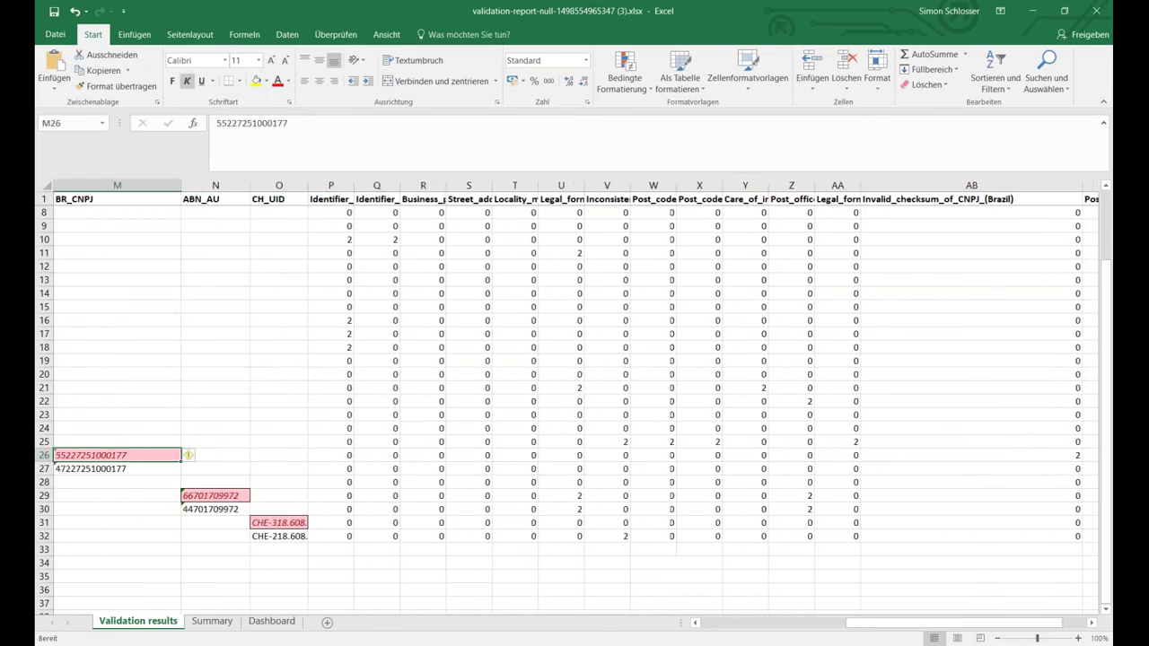
{"action": "left_click", "coordinate": [188, 455]}
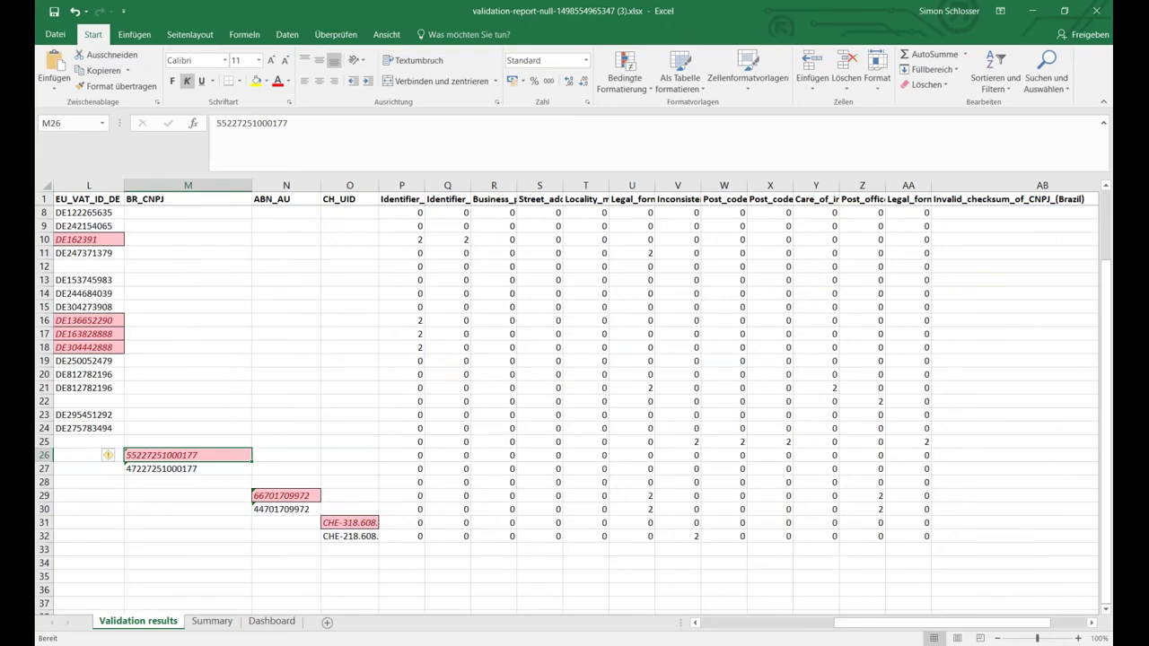
Step: Inspect the flagged Australian ABN in N29 and Swiss UID in O31
{"action": "key", "text": "Right"}
{"action": "key", "text": "Left"}
{"action": "key", "text": "Down"}
{"action": "key", "text": "Right"}
{"action": "key", "text": "Down"}
{"action": "key", "text": "Down"}
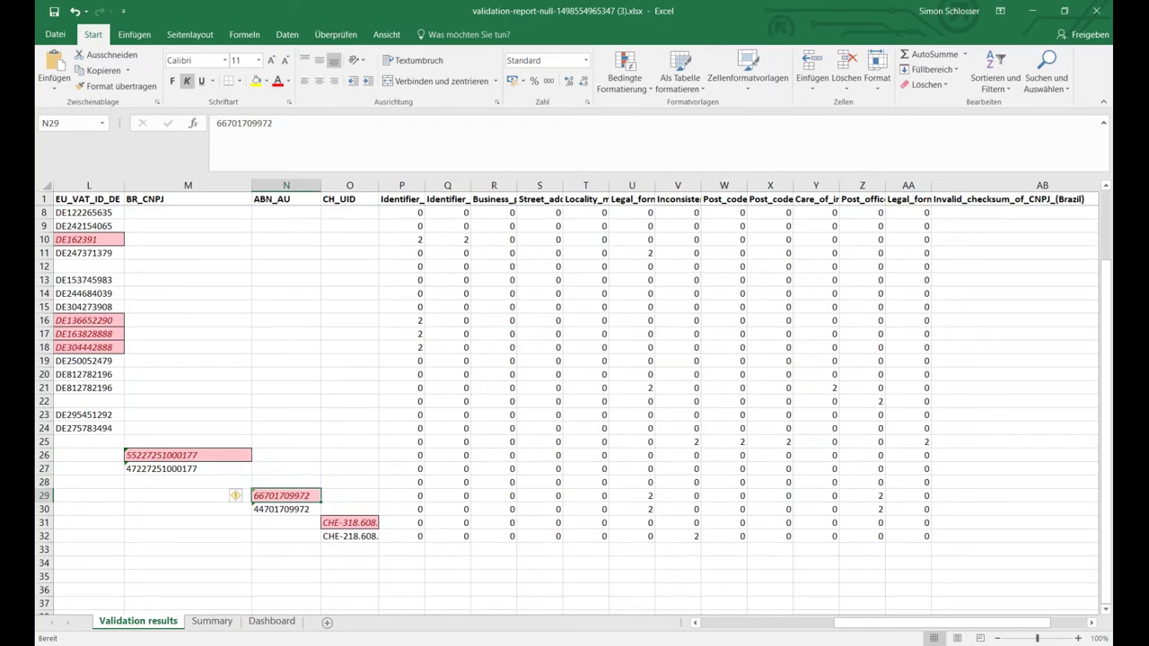
{"action": "key", "text": "Right"}
{"action": "key", "text": "Left"}
{"action": "key", "text": "Right"}
{"action": "key", "text": "Down"}
{"action": "key", "text": "Down"}
Step: Widen column AE for the full Swiss identifier header, narrow AB, and follow the CNPJ checksum rule link
{"action": "key", "text": "Right"}
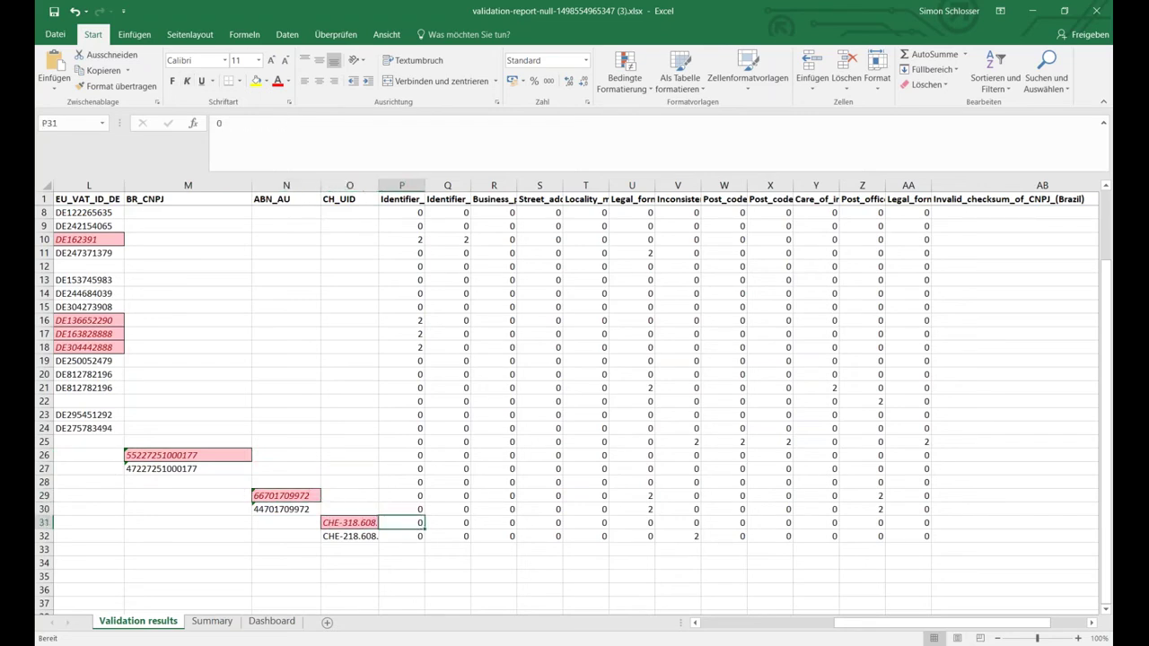
{"action": "key", "text": "Right"}
{"action": "key", "text": "Right"}
{"action": "key", "text": "Right"}
{"action": "key", "text": "Right"}
{"action": "key", "text": "Right"}
{"action": "key", "text": "Right"}
{"action": "key", "text": "Right"}
{"action": "key", "text": "Right"}
{"action": "key", "text": "Right"}
{"action": "key", "text": "Right"}
{"action": "key", "text": "Right"}
{"action": "key", "text": "Right"}
{"action": "key", "text": "Right"}
{"action": "key", "text": "Right"}
{"action": "key", "text": "Right"}
{"action": "key", "text": "Right"}
{"action": "key", "text": "Right"}
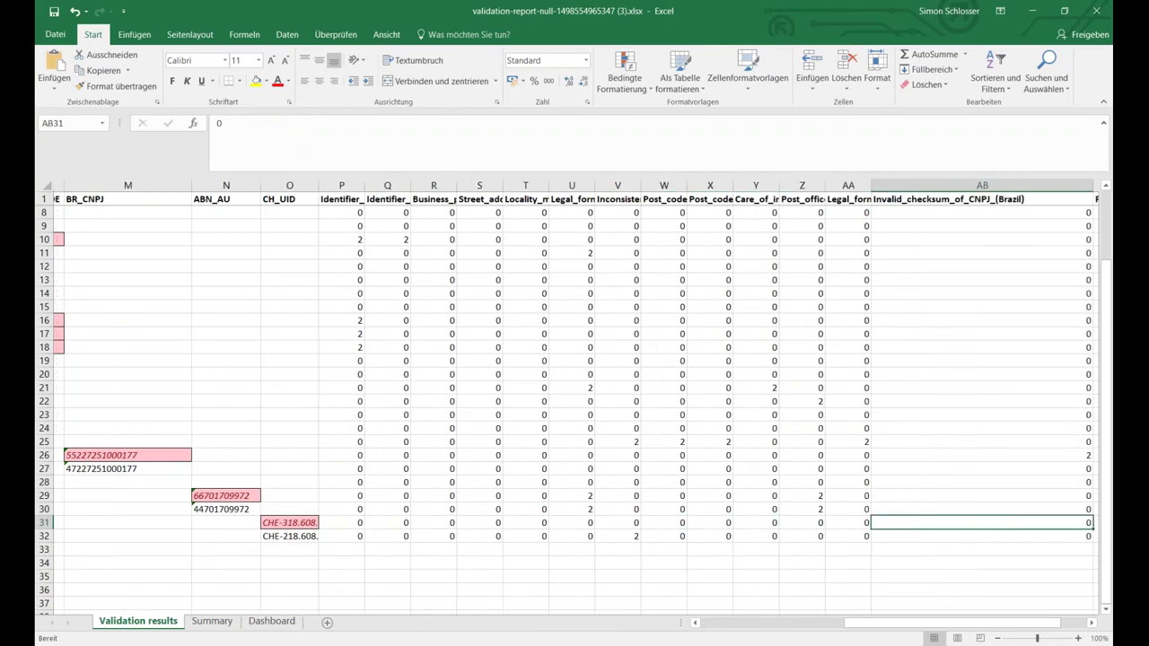
{"action": "key", "text": "Right"}
{"action": "key", "text": "Left"}
{"action": "key", "text": "Left"}
{"action": "key", "text": "Left"}
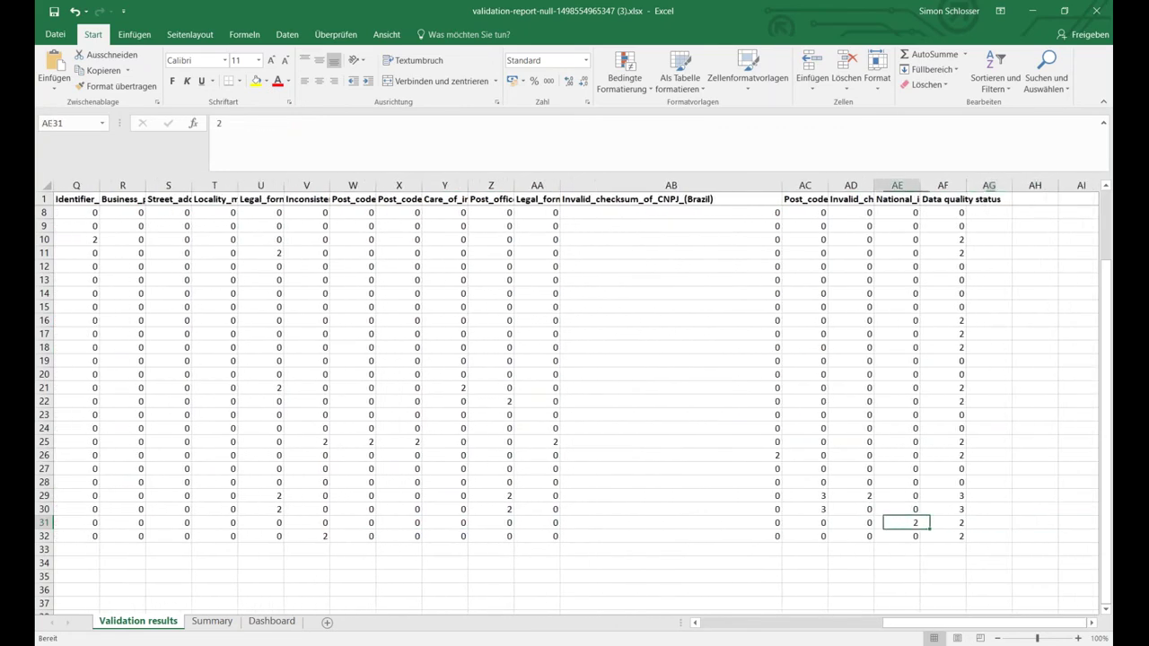
{"action": "left_click_drag", "start_coordinate": [920, 180], "coordinate": [1080, 180]}
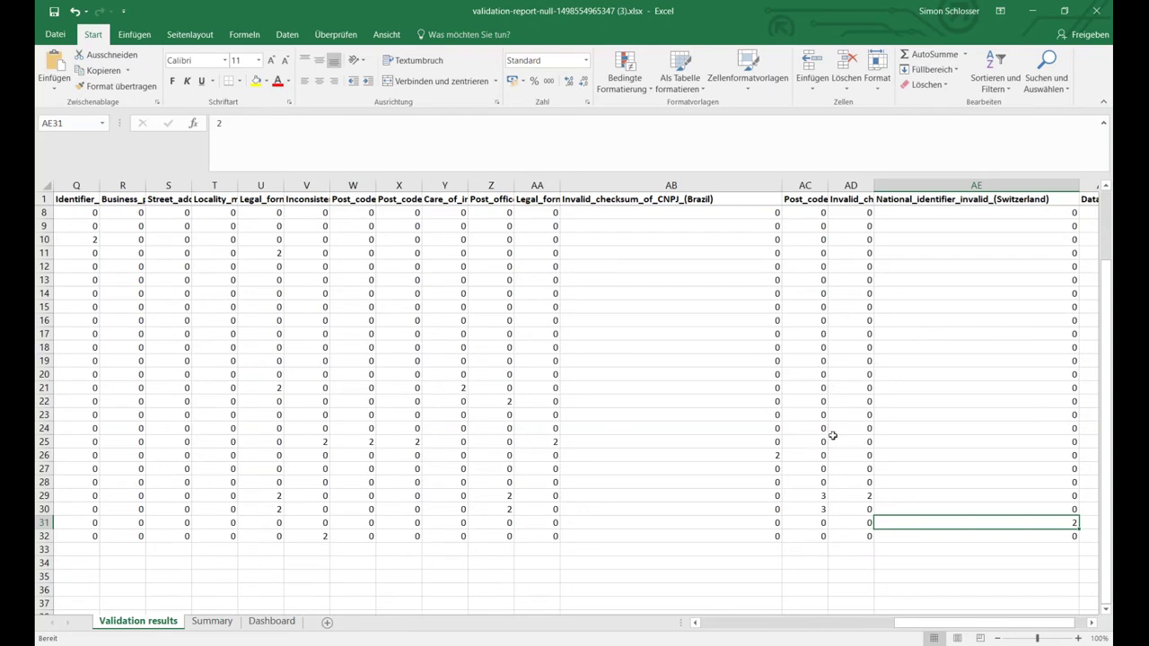
{"action": "left_click_drag", "start_coordinate": [779, 181], "coordinate": [728, 188]}
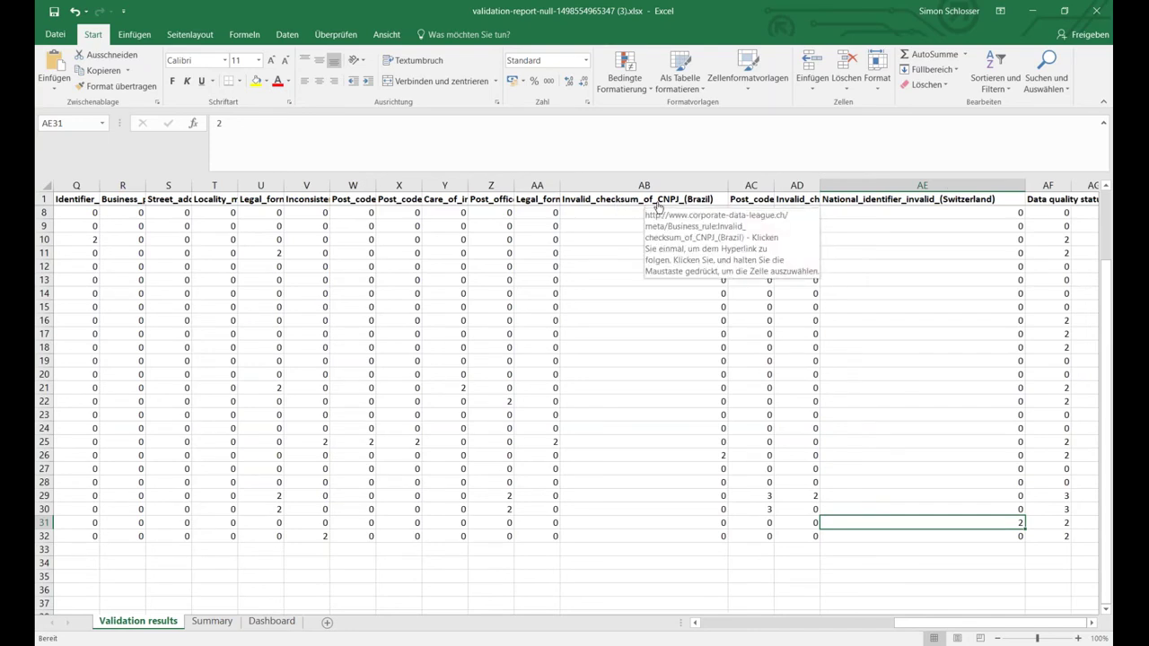
{"action": "left_click", "coordinate": [639, 205]}
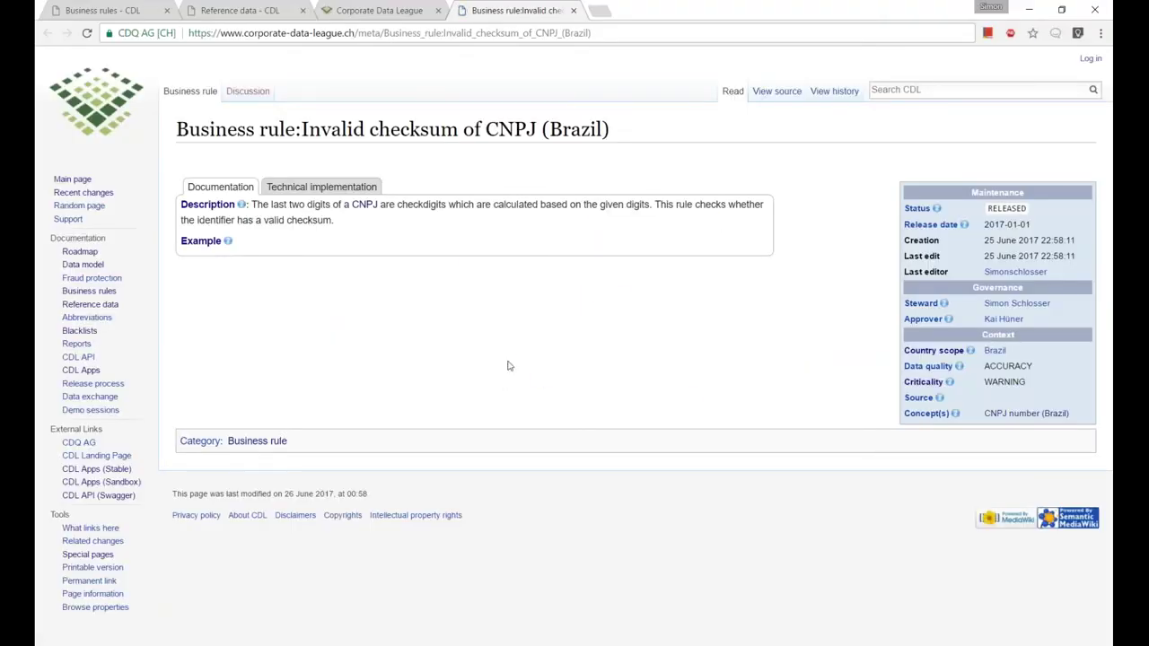
Step: Read the CNPJ checksum rule description and open the CNPJ number (Brazil) concept page
{"action": "left_click_drag", "start_coordinate": [359, 222], "coordinate": [252, 200]}
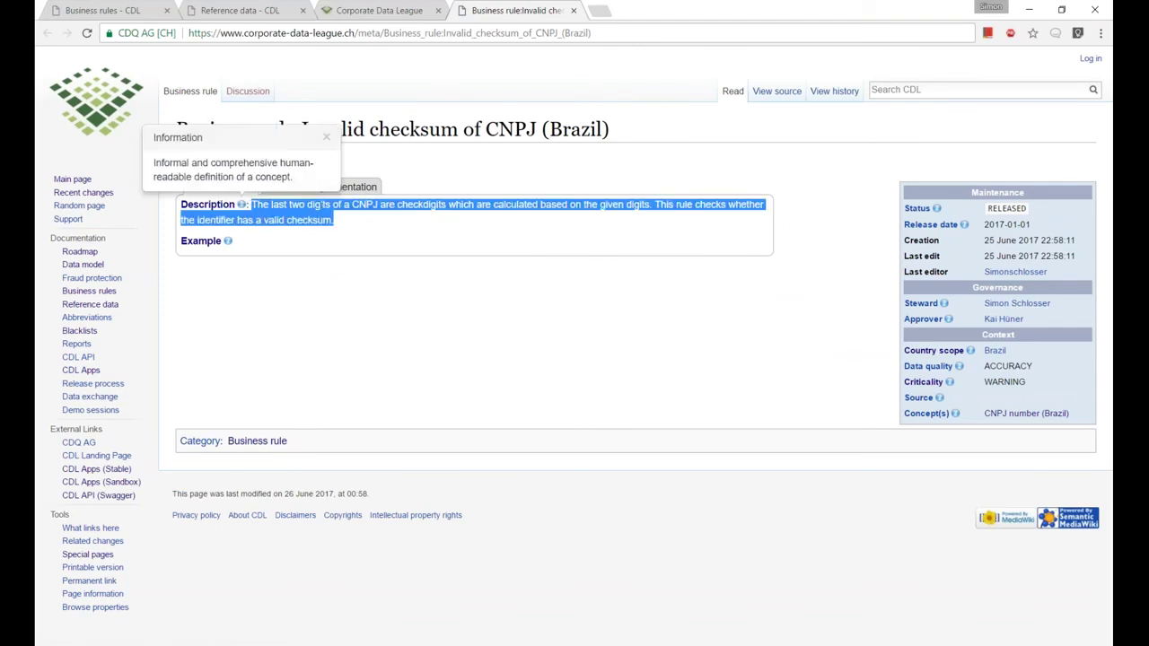
{"action": "left_click", "coordinate": [361, 205]}
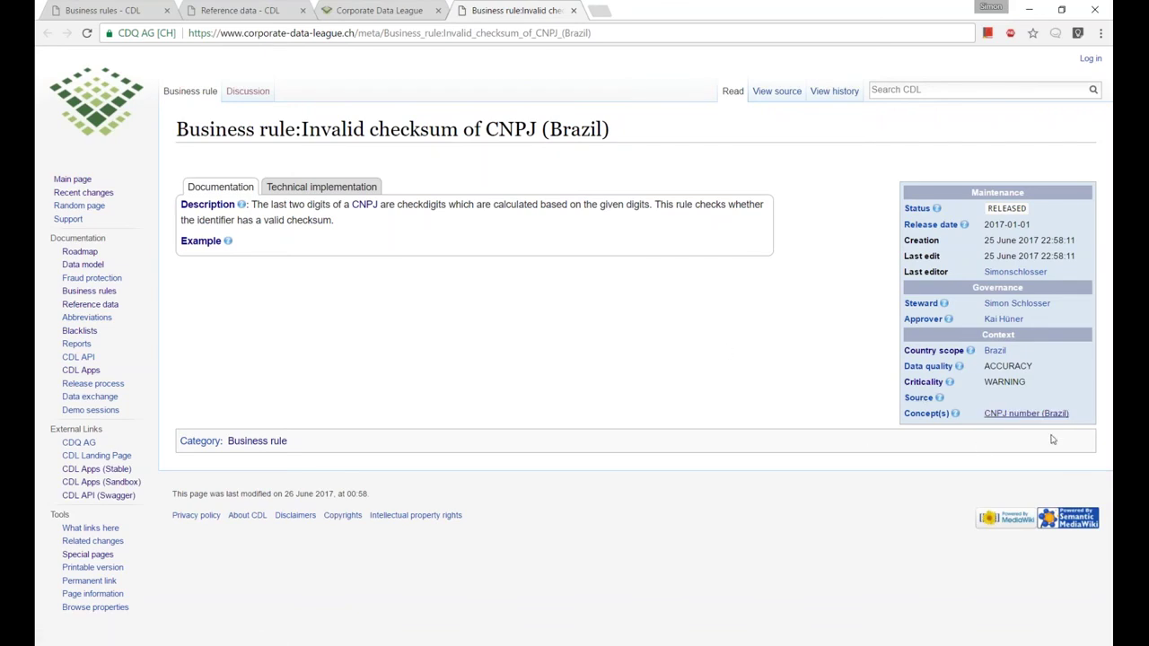
{"action": "left_click", "coordinate": [1032, 418]}
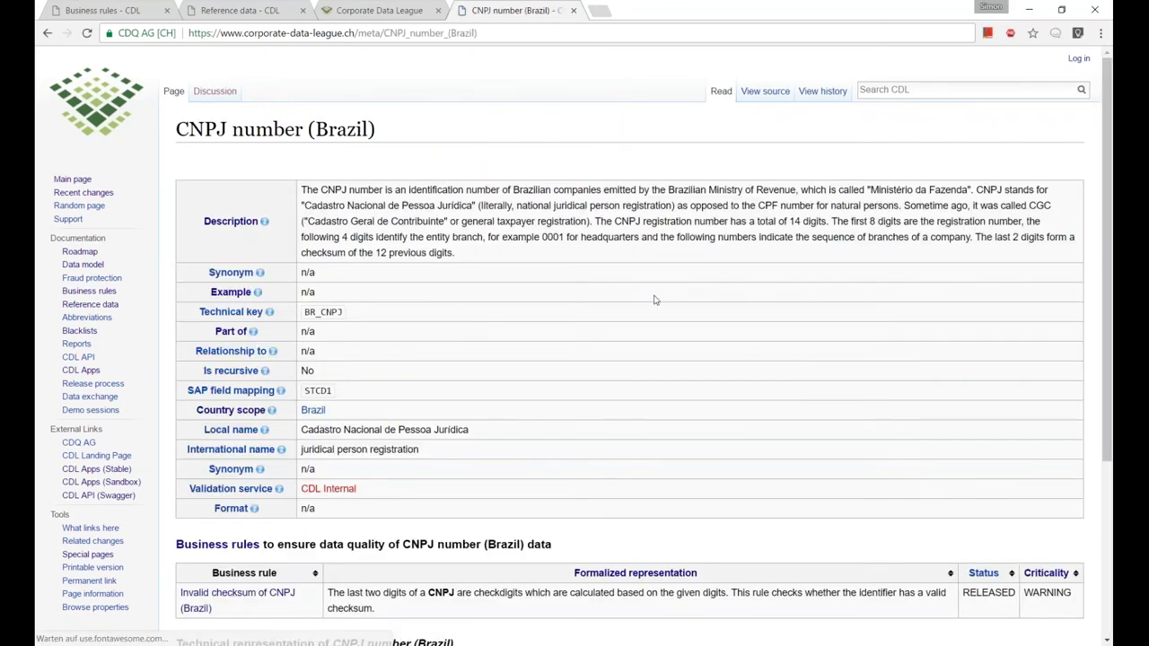
{"action": "left_click_drag", "start_coordinate": [345, 189], "coordinate": [511, 221]}
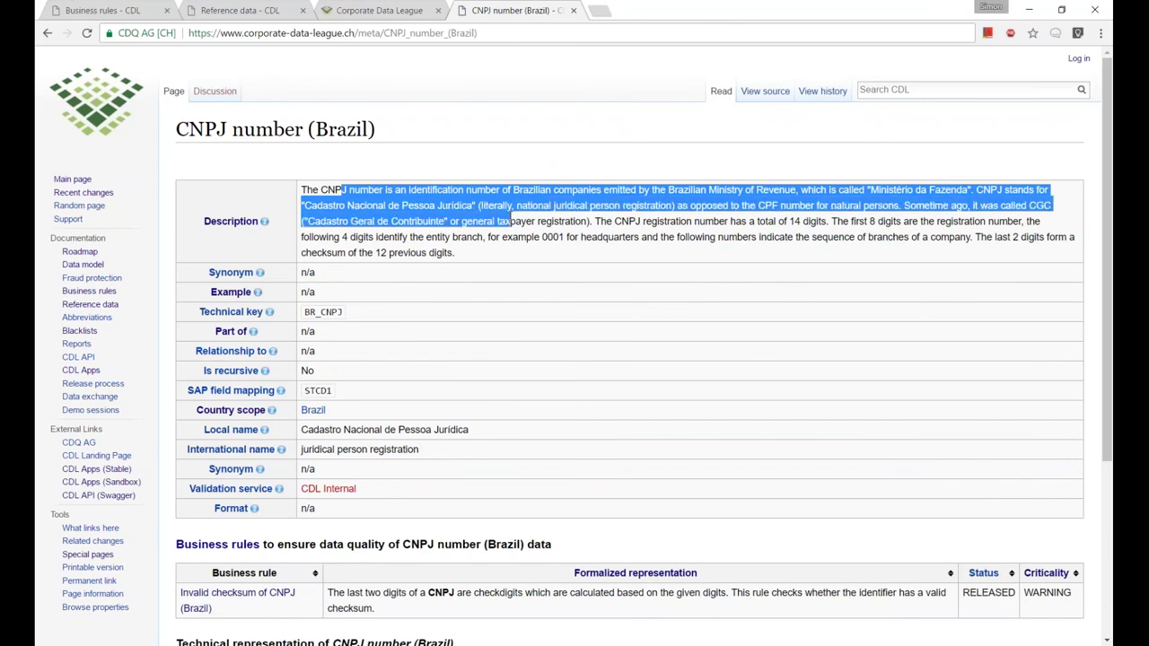
{"action": "left_click", "coordinate": [571, 234]}
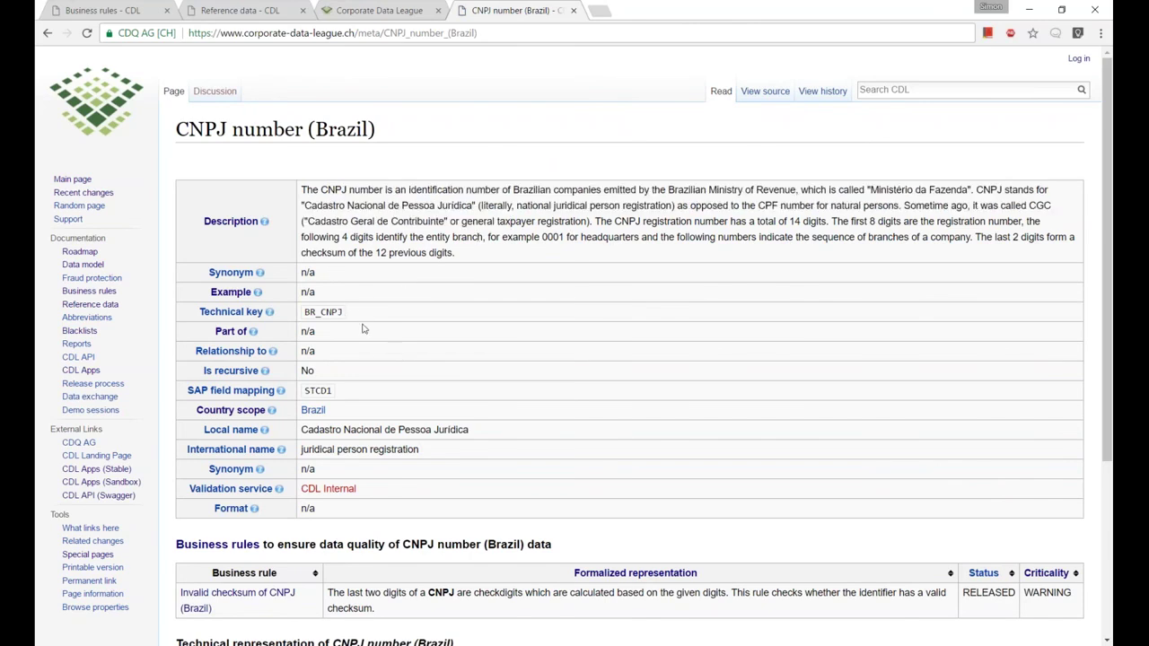
Step: Find the SAP field mapping STCD1, return to the Invalid checksum of CNPJ (Brazil) rule, and minimize Chrome
{"action": "scroll", "coordinate": [364, 329], "scroll_direction": "down", "scroll_amount": 3}
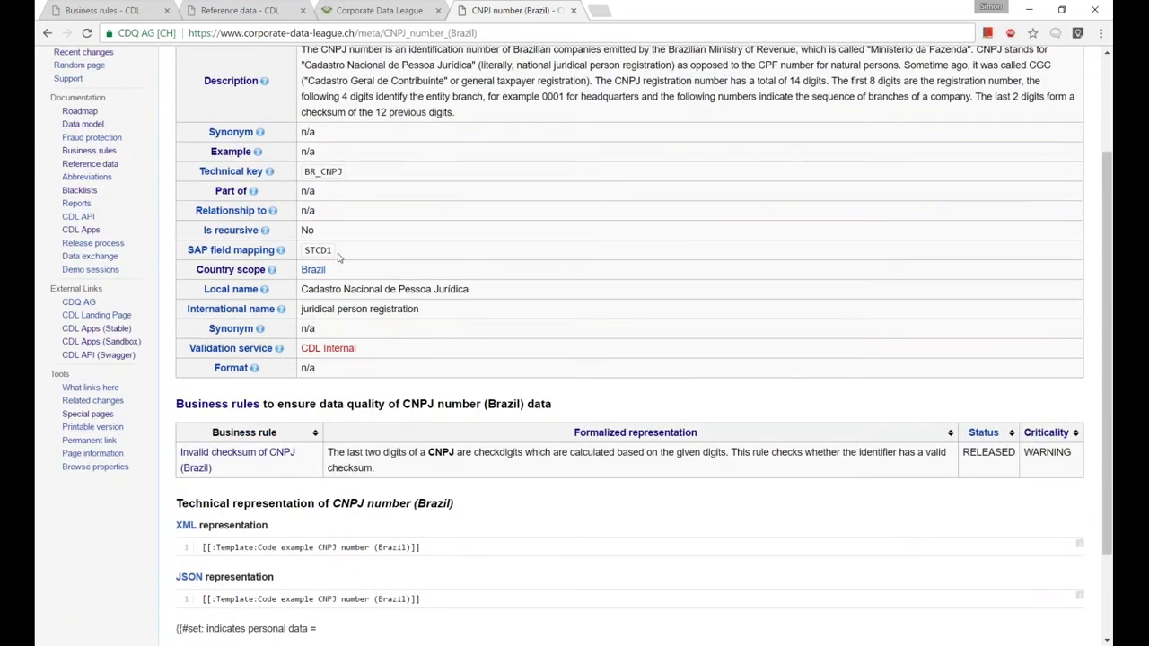
{"action": "left_click_drag", "start_coordinate": [325, 251], "coordinate": [306, 251]}
{"action": "scroll", "coordinate": [507, 366], "scroll_direction": "up", "scroll_amount": 1}
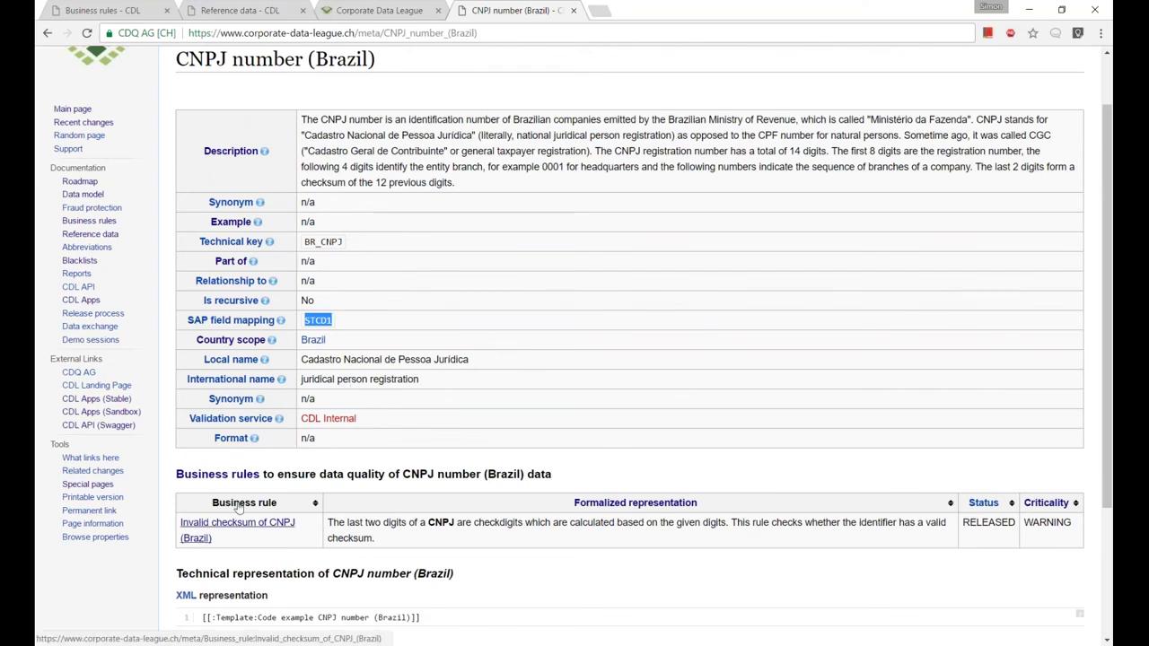
{"action": "left_click", "coordinate": [241, 530]}
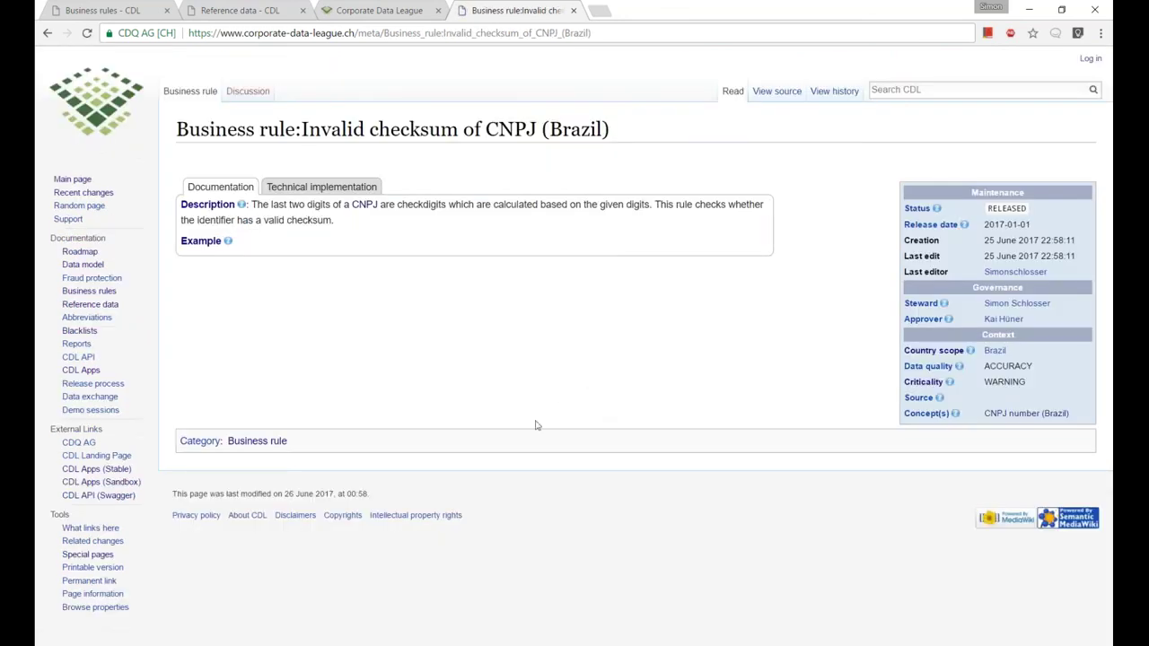
{"action": "left_click", "coordinate": [1030, 10]}
Step: Widen the NAME_LOCAL and THOROUGHFARE_VALUE columns so full company names and streets show
{"action": "left_click", "coordinate": [668, 357]}
{"action": "key", "text": "Left"}
{"action": "key", "text": "Left"}
{"action": "key", "text": "ctrl+Left"}
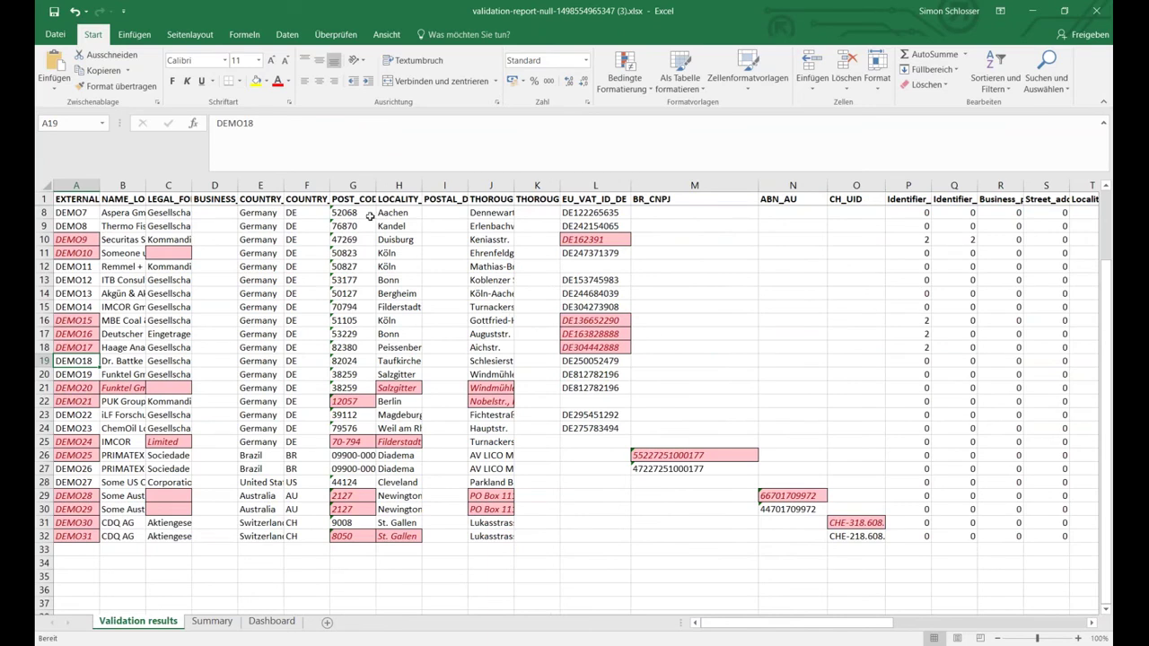
{"action": "left_click_drag", "start_coordinate": [146, 188], "coordinate": [325, 189]}
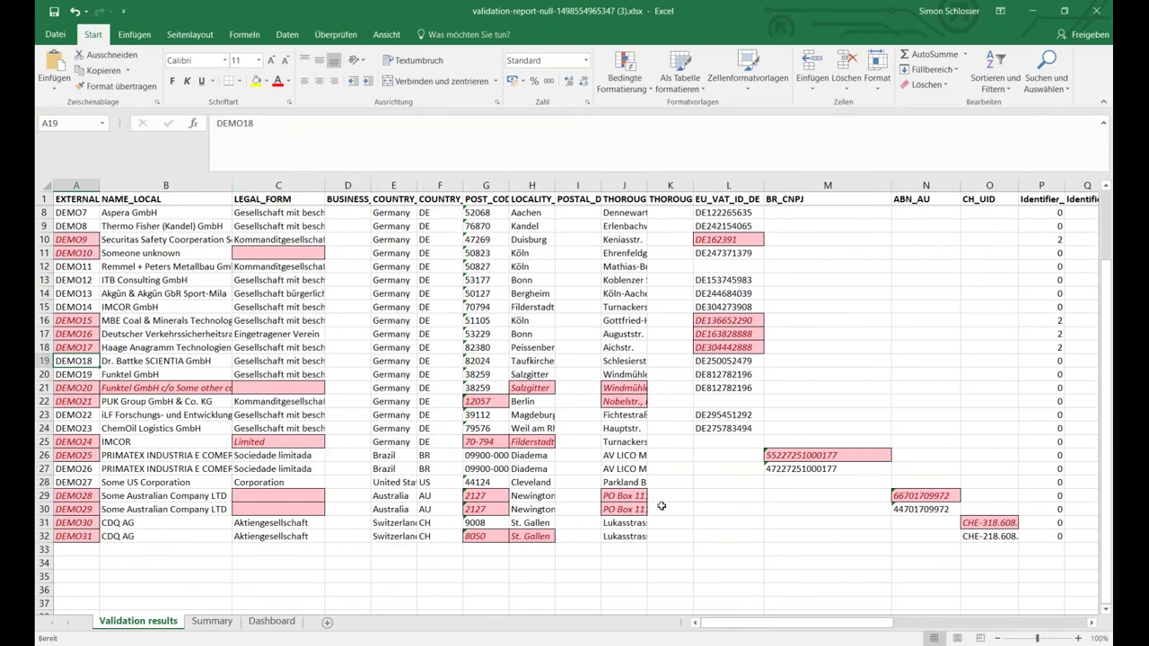
{"action": "left_click_drag", "start_coordinate": [648, 185], "coordinate": [727, 185]}
{"action": "left_click", "coordinate": [809, 468]}
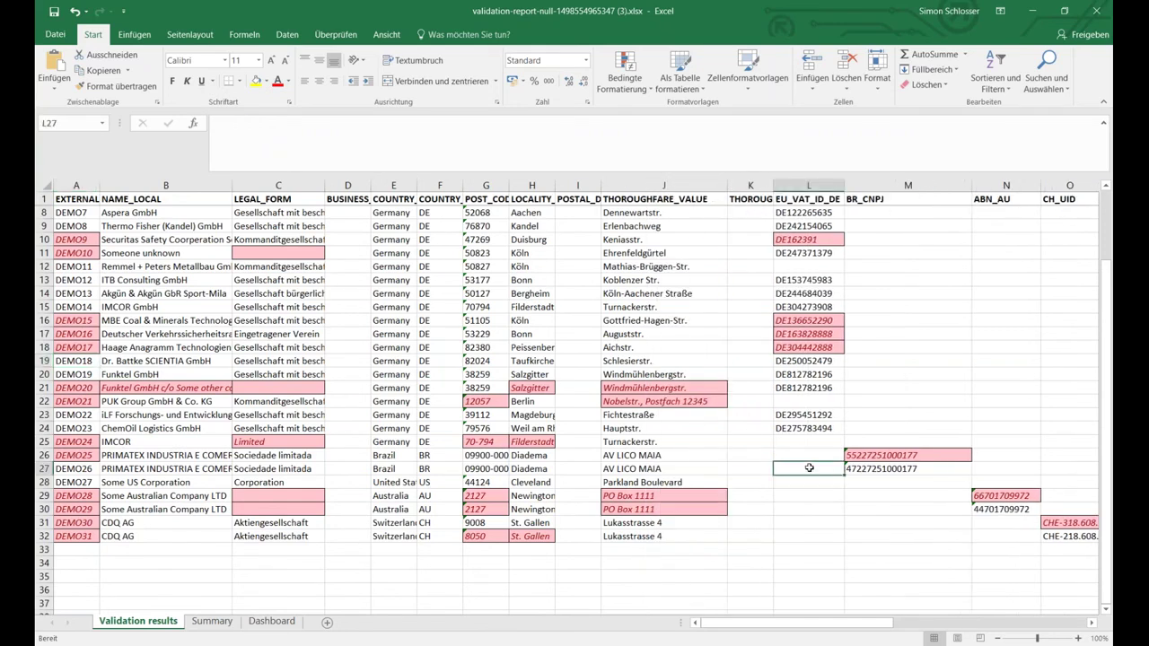
Step: Step through rows 27–31, checking the Australian rows and the flagged Swiss UID in O31
{"action": "key", "text": "Right"}
{"action": "key", "text": "Right"}
{"action": "key", "text": "Right"}
{"action": "key", "text": "Right"}
{"action": "key", "text": "Down"}
{"action": "key", "text": "Down"}
{"action": "key", "text": "Down"}
{"action": "key", "text": "Down"}
{"action": "key", "text": "Left"}
{"action": "key", "text": "Left"}
{"action": "key", "text": "Up"}
{"action": "key", "text": "Up"}
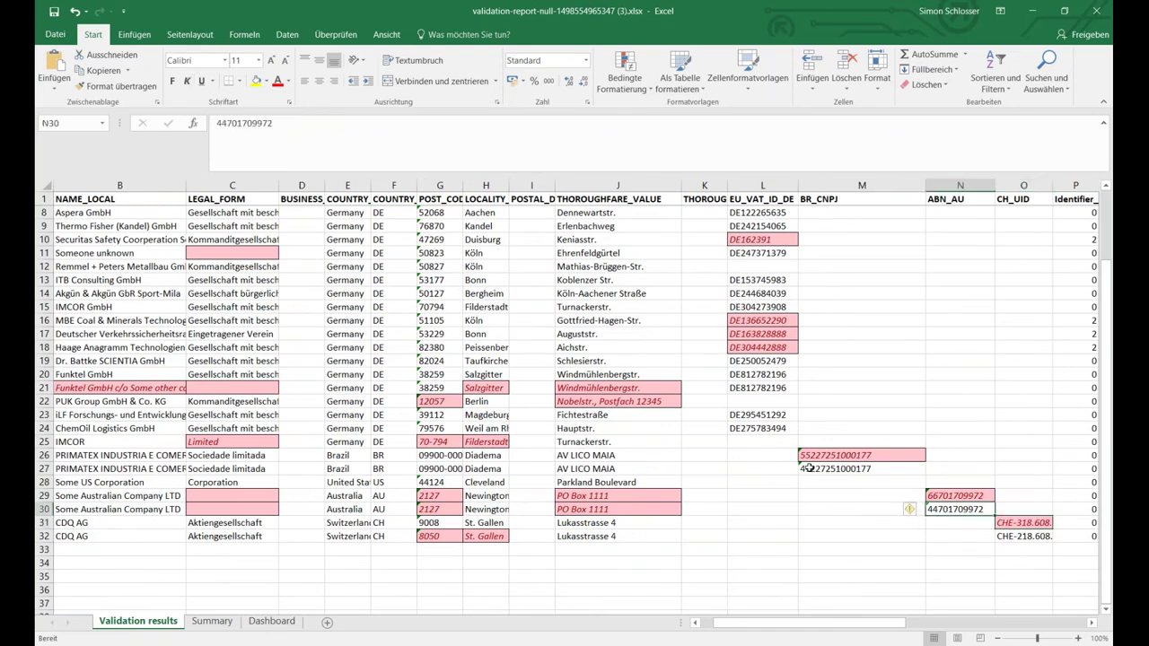
{"action": "key", "text": "Right"}
{"action": "key", "text": "Right"}
{"action": "key", "text": "Right"}
{"action": "key", "text": "Right"}
{"action": "key", "text": "Left"}
{"action": "key", "text": "Left"}
{"action": "key", "text": "Left"}
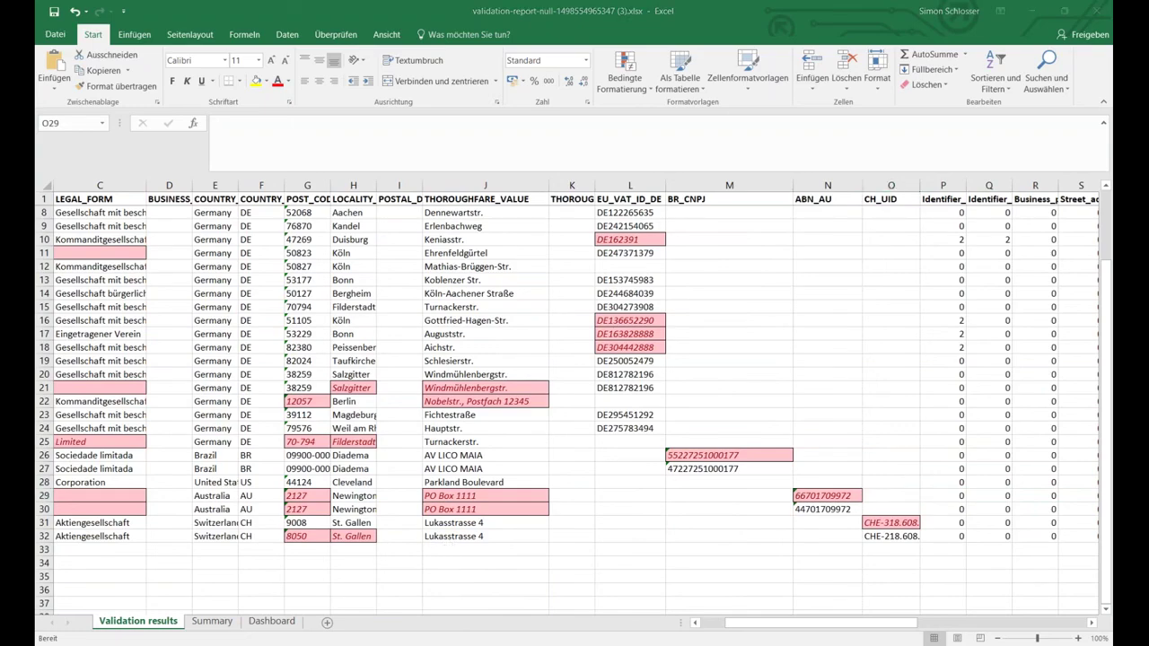
Step: Return to the browser's Business rules overview page
{"action": "mouse_move", "coordinate": [224, 641]}
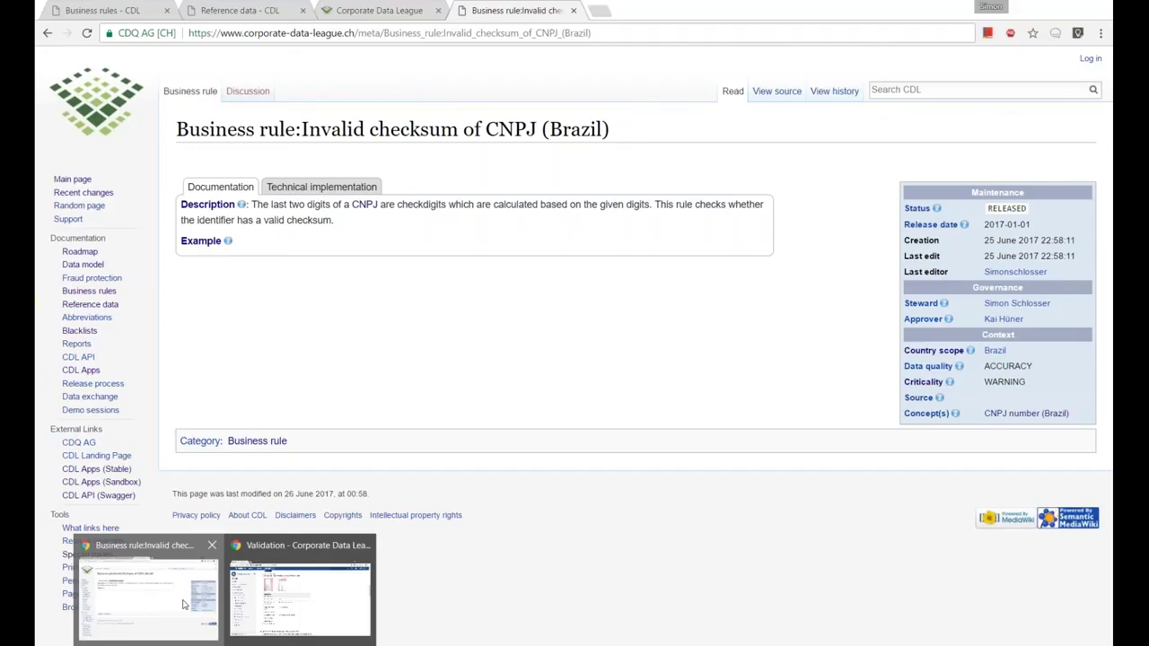
{"action": "left_click", "coordinate": [88, 619]}
{"action": "left_click", "coordinate": [144, 9]}
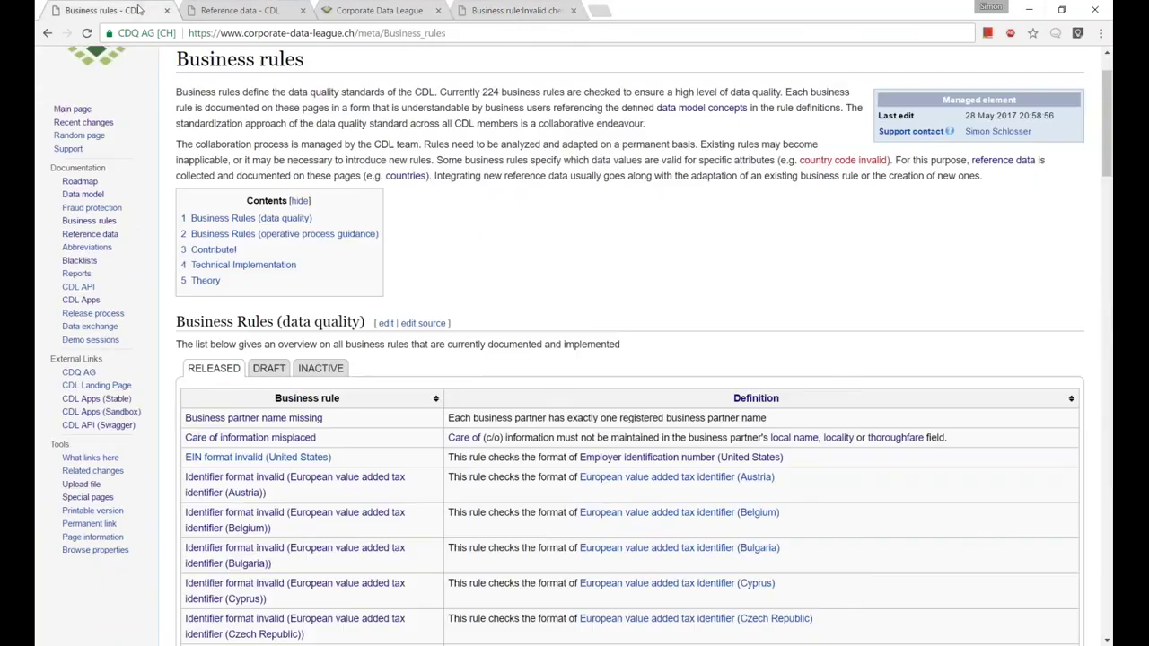
Step: Scroll through the RELEASED table and open '... further results' to list rules 51–100
{"action": "scroll", "coordinate": [291, 146], "scroll_direction": "up", "scroll_amount": 1}
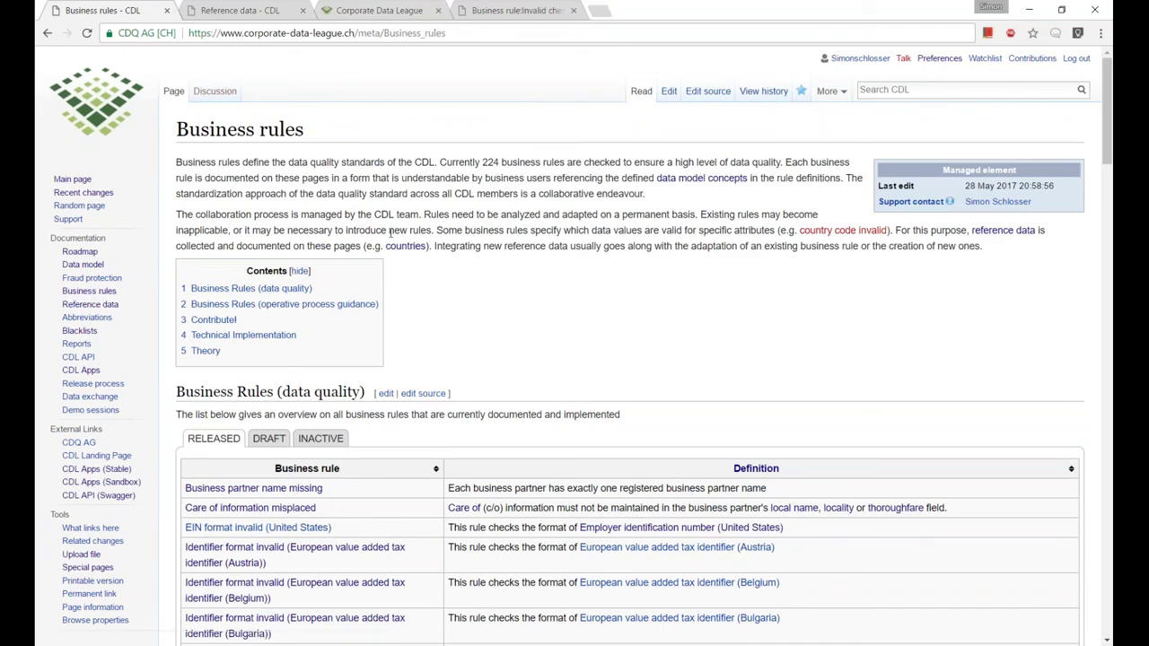
{"action": "scroll", "coordinate": [523, 238], "scroll_direction": "down", "scroll_amount": 4}
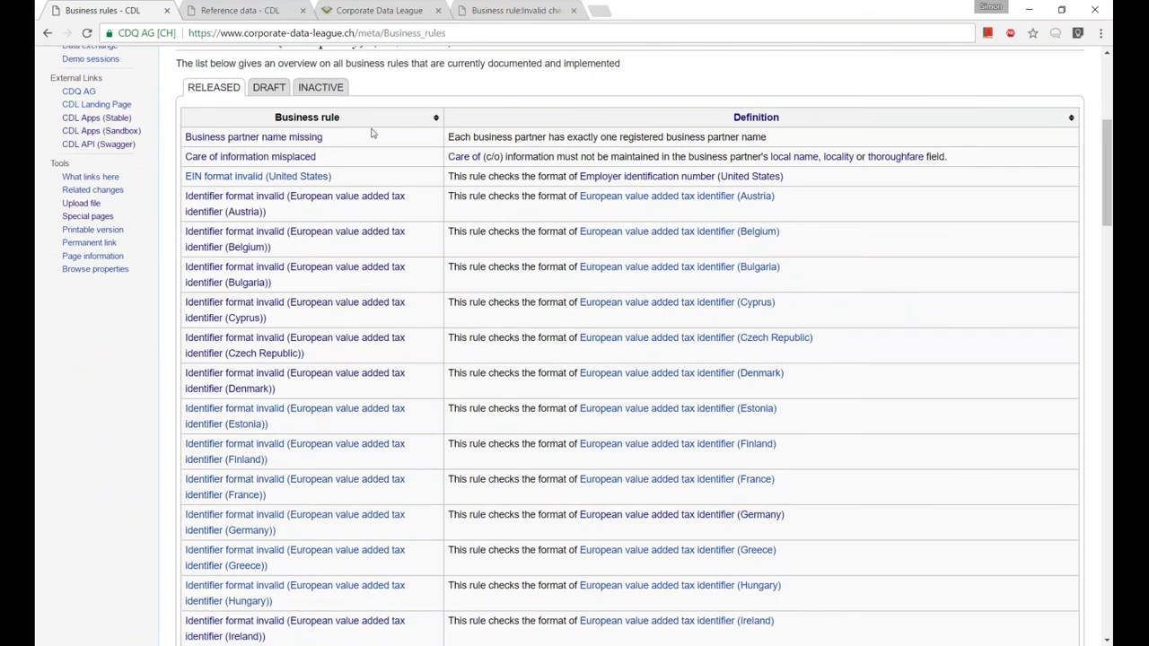
{"action": "scroll", "coordinate": [372, 133], "scroll_direction": "down", "scroll_amount": 3}
{"action": "scroll", "coordinate": [386, 238], "scroll_direction": "down", "scroll_amount": 1}
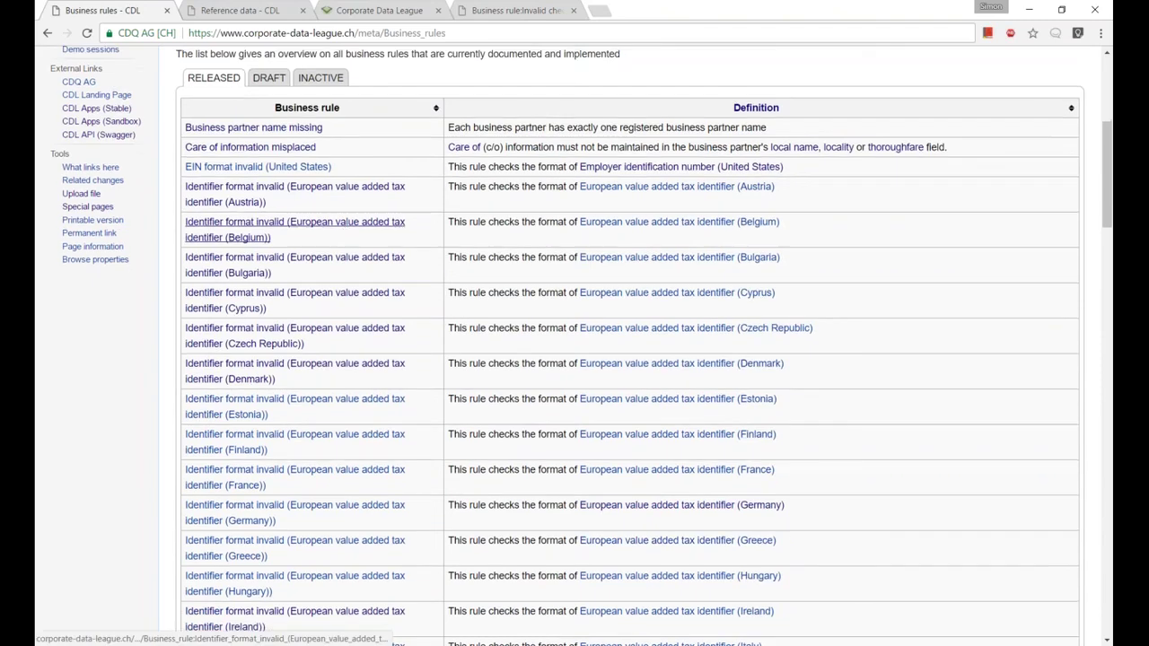
{"action": "scroll", "coordinate": [296, 225], "scroll_direction": "down", "scroll_amount": 2}
{"action": "scroll", "coordinate": [299, 211], "scroll_direction": "down", "scroll_amount": 1}
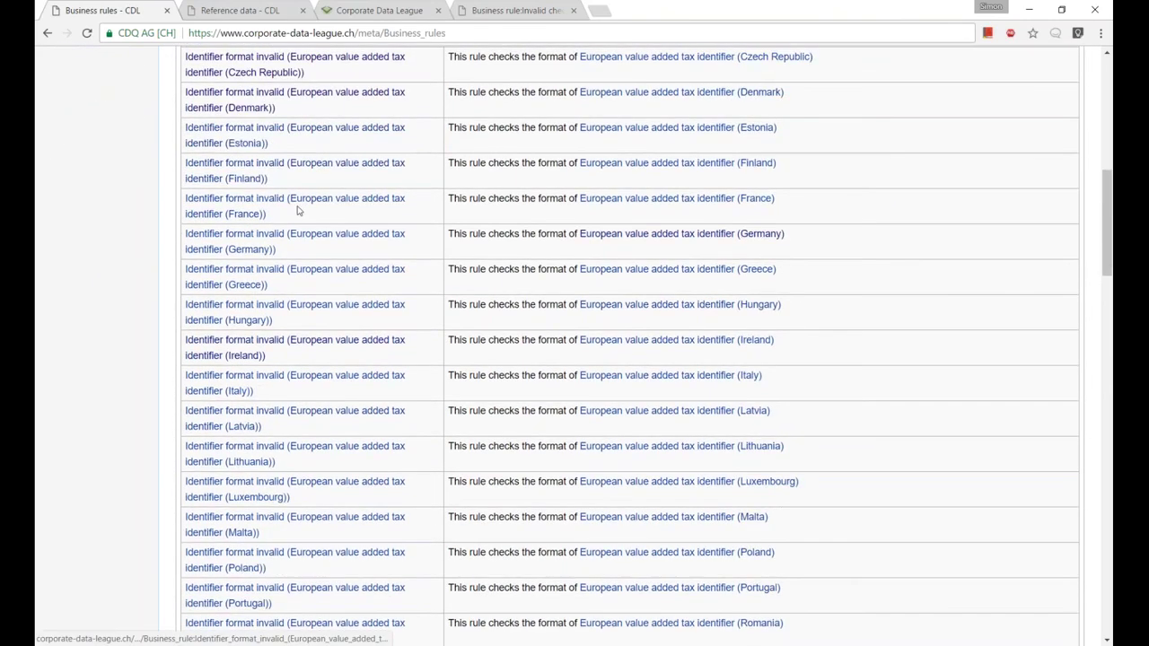
{"action": "scroll", "coordinate": [301, 180], "scroll_direction": "down", "scroll_amount": 2}
{"action": "scroll", "coordinate": [282, 144], "scroll_direction": "down", "scroll_amount": 1}
{"action": "scroll", "coordinate": [282, 144], "scroll_direction": "down", "scroll_amount": 8}
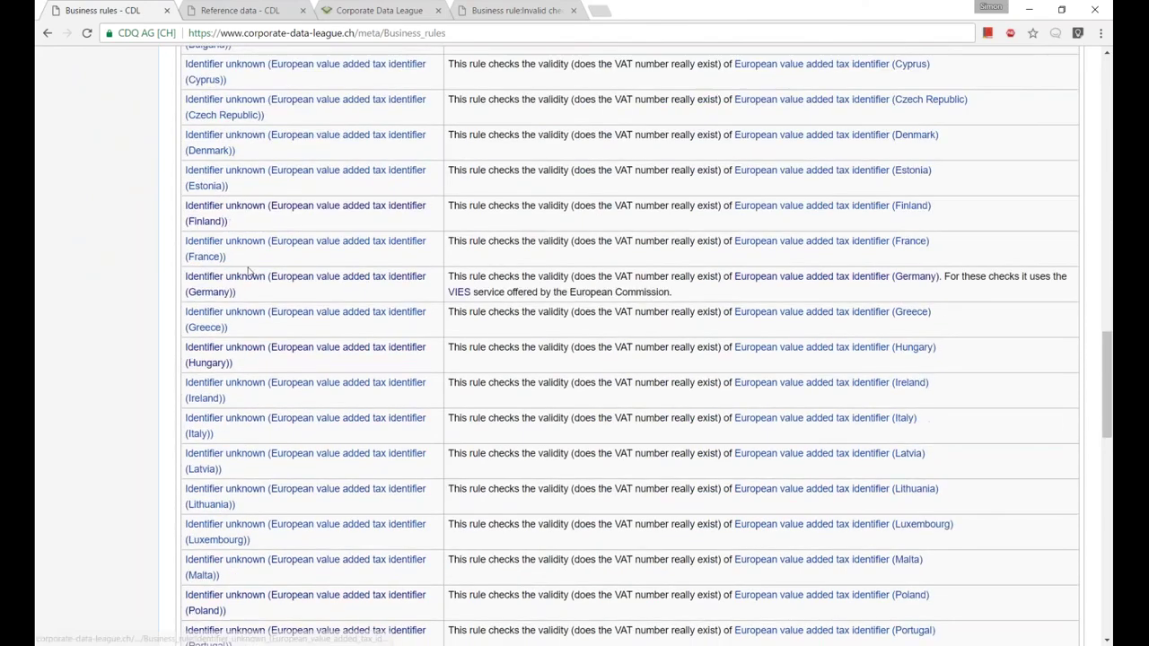
{"action": "scroll", "coordinate": [247, 332], "scroll_direction": "down", "scroll_amount": 1}
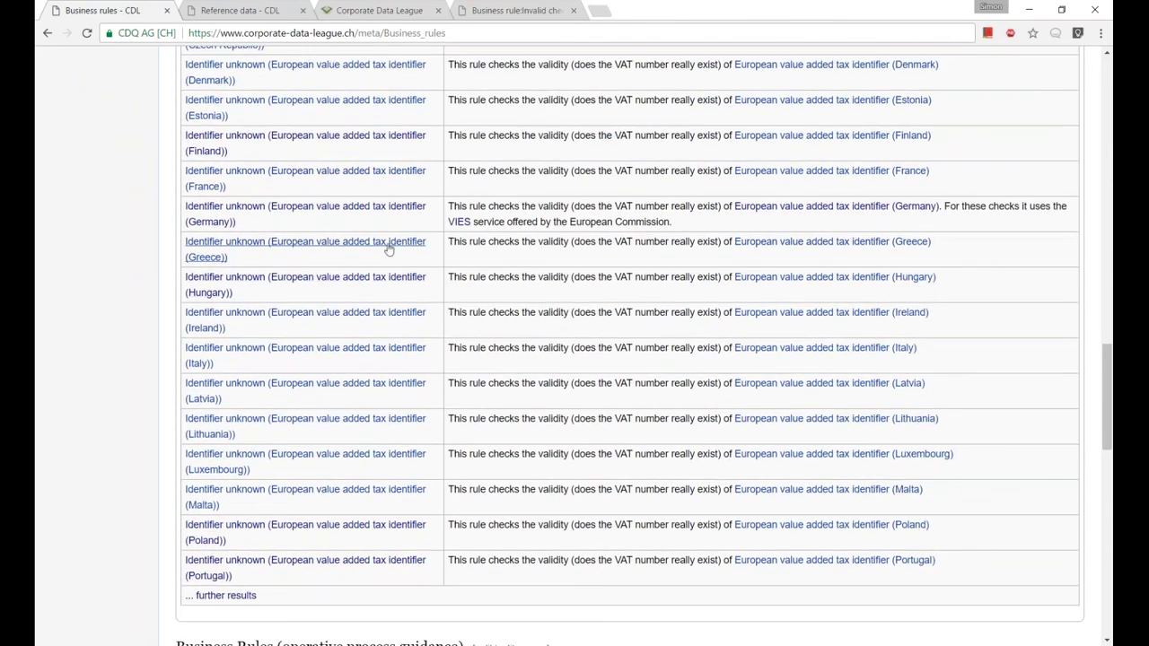
{"action": "left_click", "coordinate": [224, 596]}
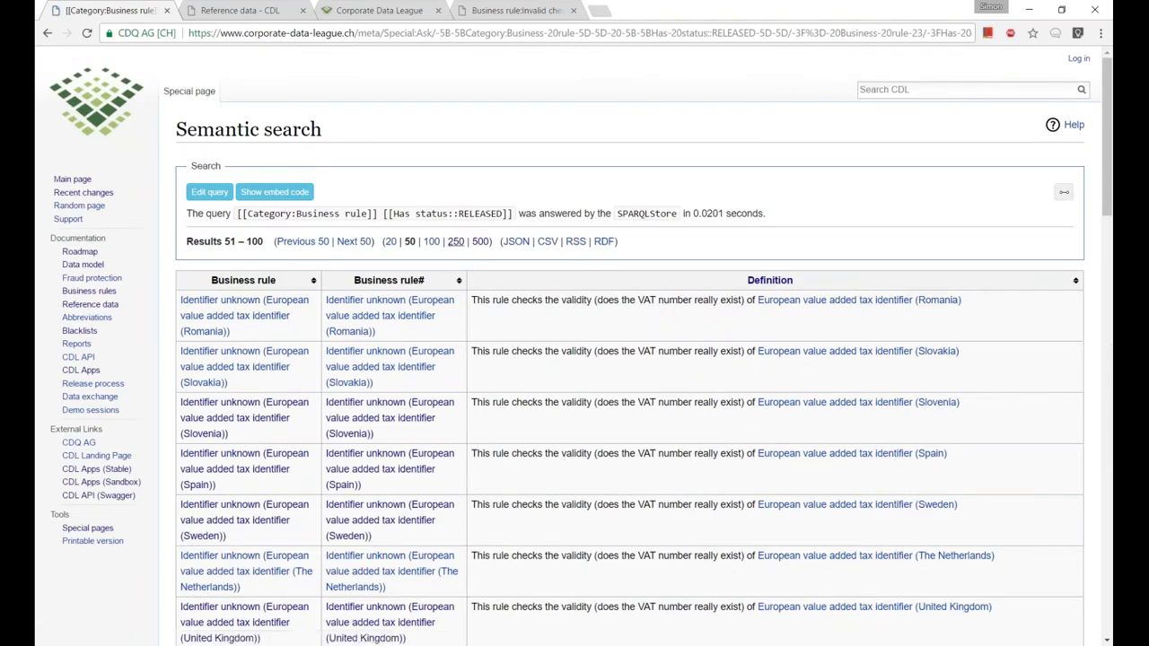
Step: Show 250 results per page and highlight the Legal form invalid and missing rules
{"action": "left_click", "coordinate": [334, 303]}
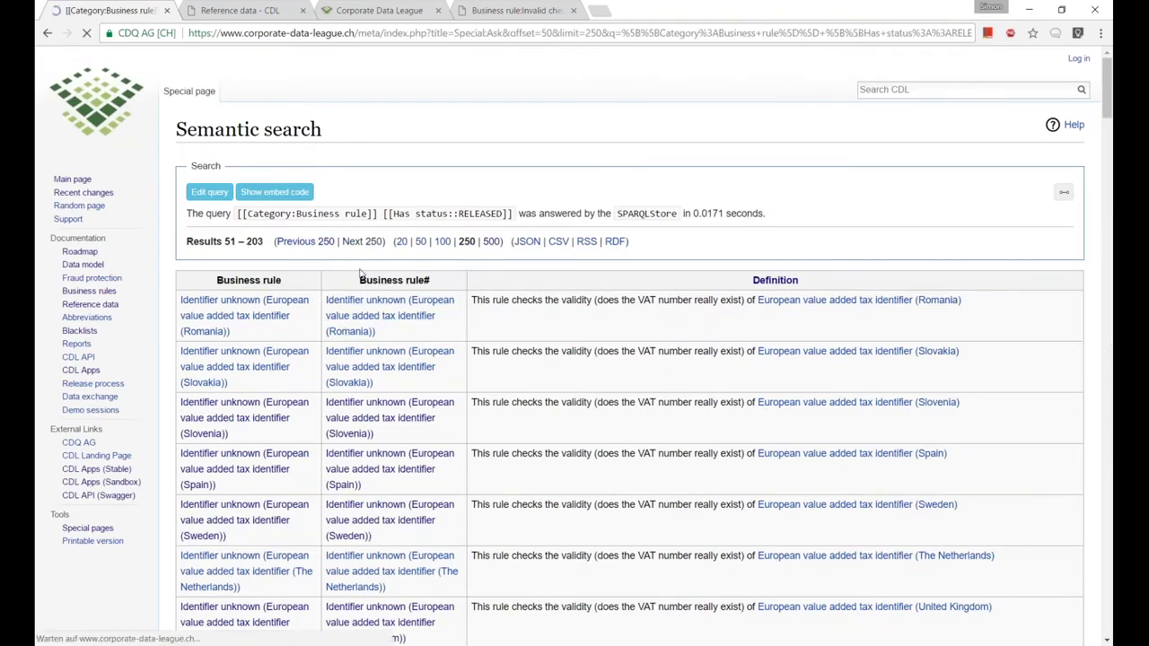
{"action": "scroll", "coordinate": [456, 361], "scroll_direction": "down", "scroll_amount": 10}
{"action": "scroll", "coordinate": [462, 363], "scroll_direction": "up", "scroll_amount": 5}
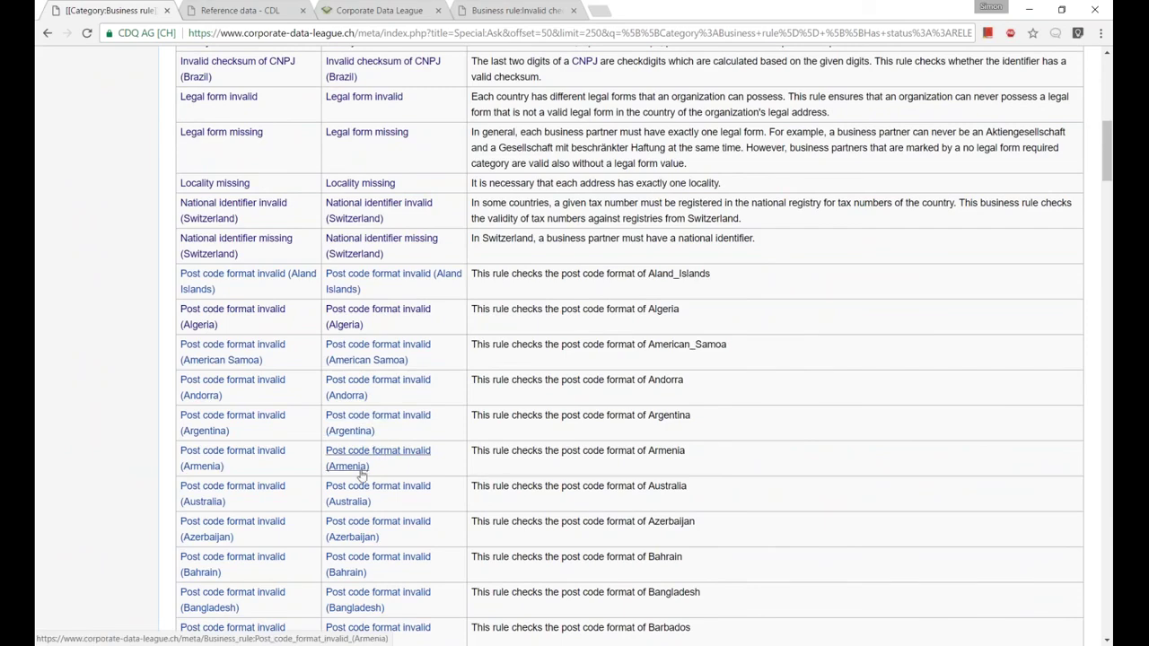
{"action": "scroll", "coordinate": [422, 483], "scroll_direction": "up", "scroll_amount": 1}
{"action": "scroll", "coordinate": [420, 483], "scroll_direction": "up", "scroll_amount": 3}
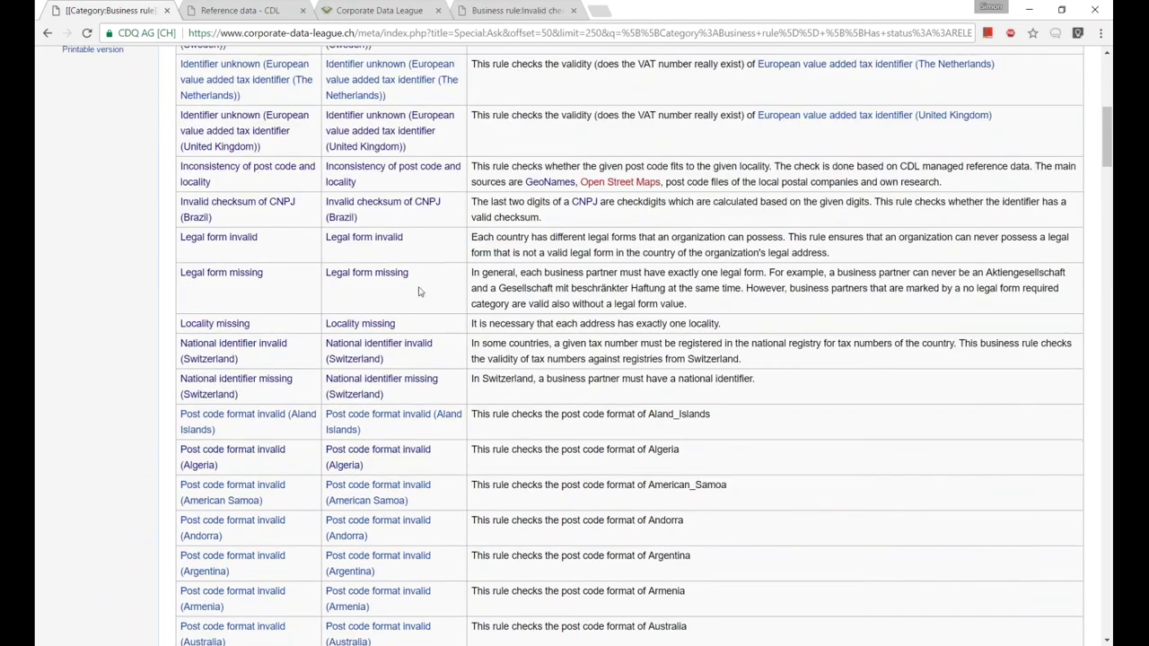
{"action": "left_click_drag", "start_coordinate": [426, 284], "coordinate": [181, 239]}
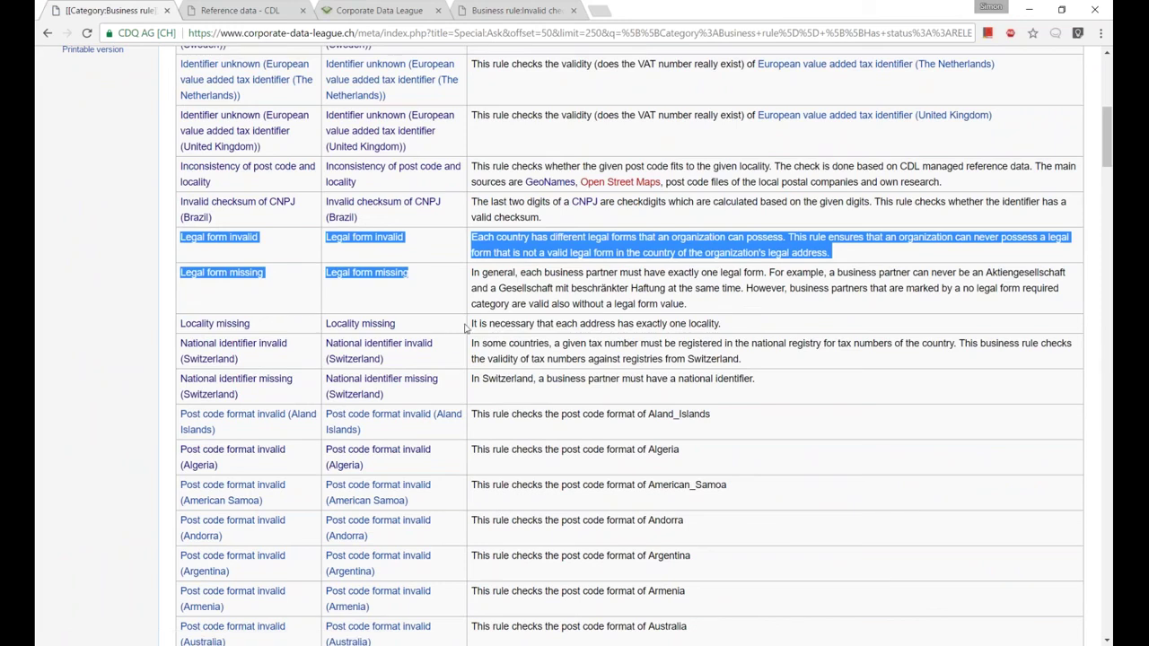
{"action": "left_click", "coordinate": [454, 289]}
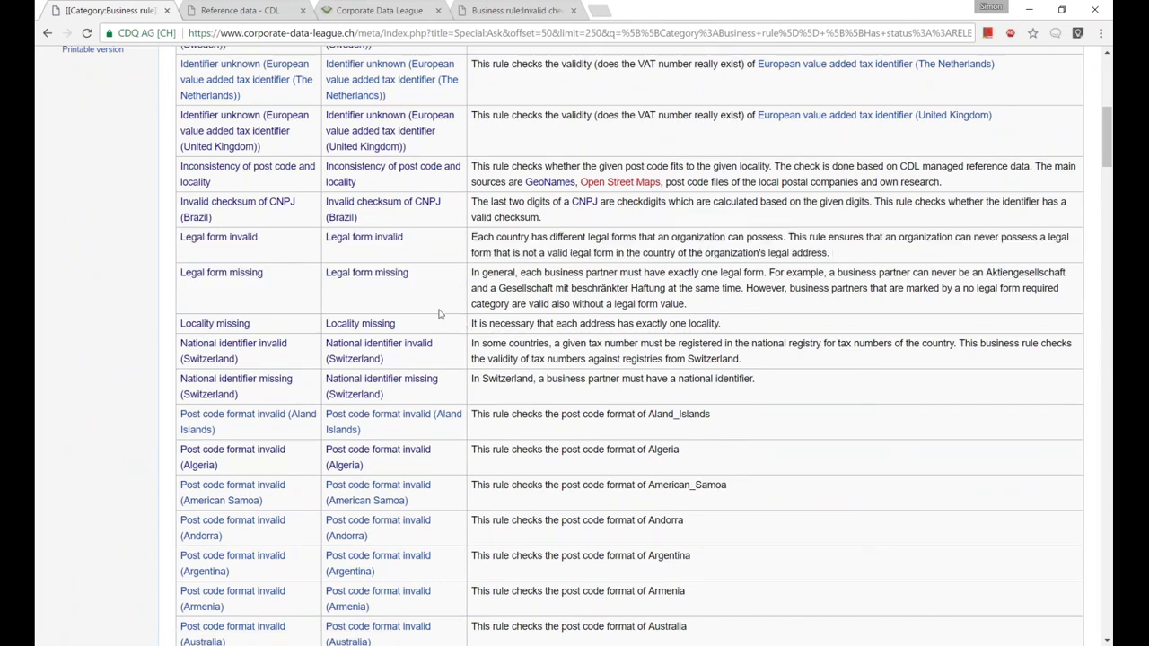
Step: Go back to the Business rules overview and highlight the count of 224 business rules
{"action": "scroll", "coordinate": [507, 339], "scroll_direction": "up", "scroll_amount": 1}
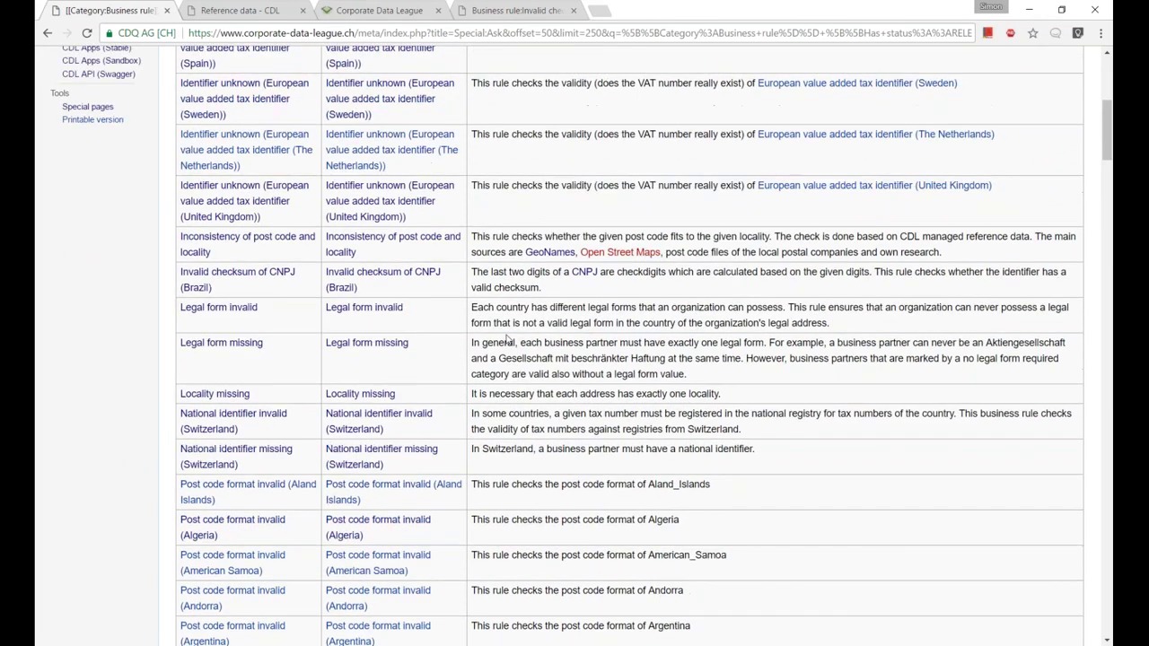
{"action": "scroll", "coordinate": [509, 343], "scroll_direction": "up", "scroll_amount": 6}
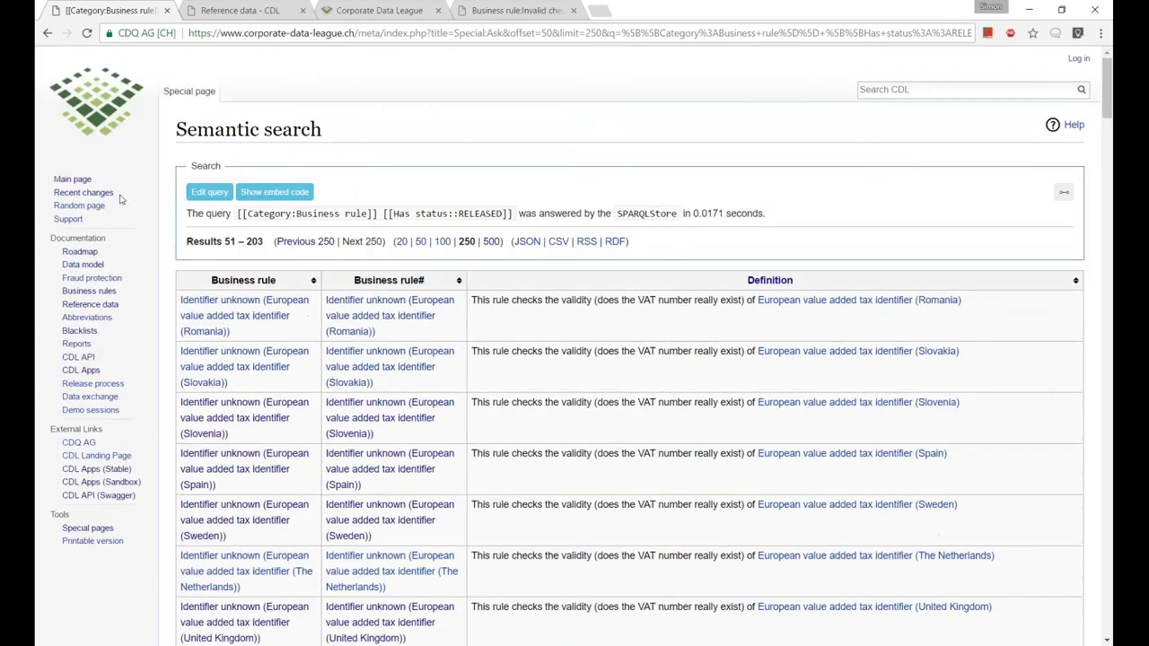
{"action": "left_click", "coordinate": [99, 292]}
{"action": "scroll", "coordinate": [529, 296], "scroll_direction": "down", "scroll_amount": 1}
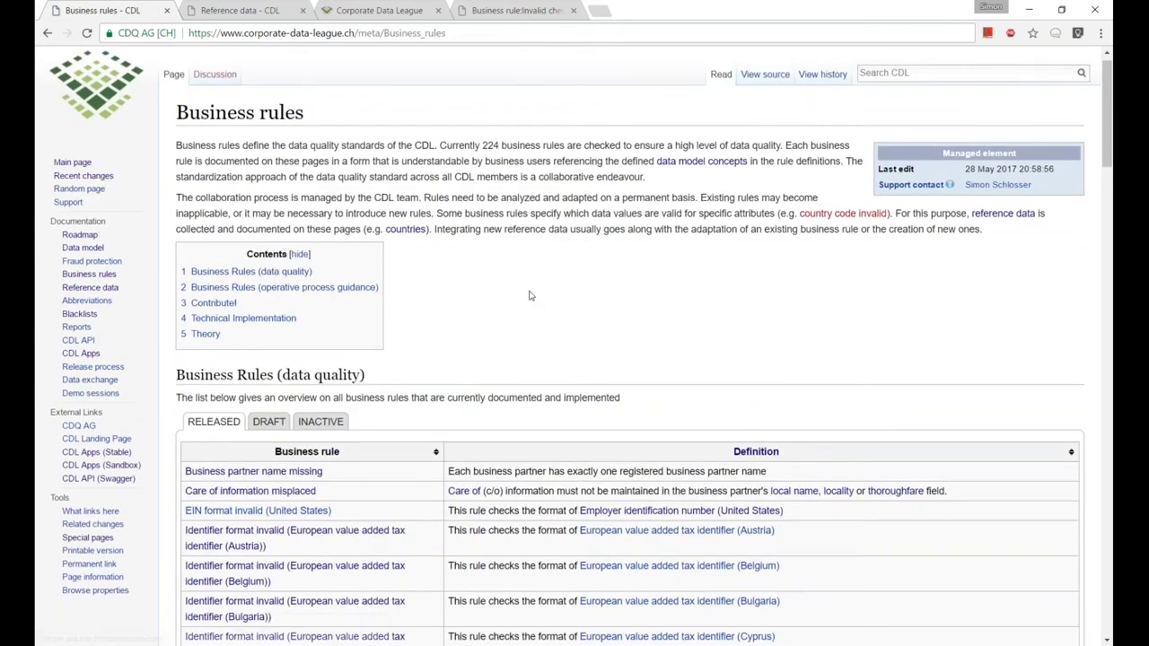
{"action": "scroll", "coordinate": [529, 296], "scroll_direction": "down", "scroll_amount": 2}
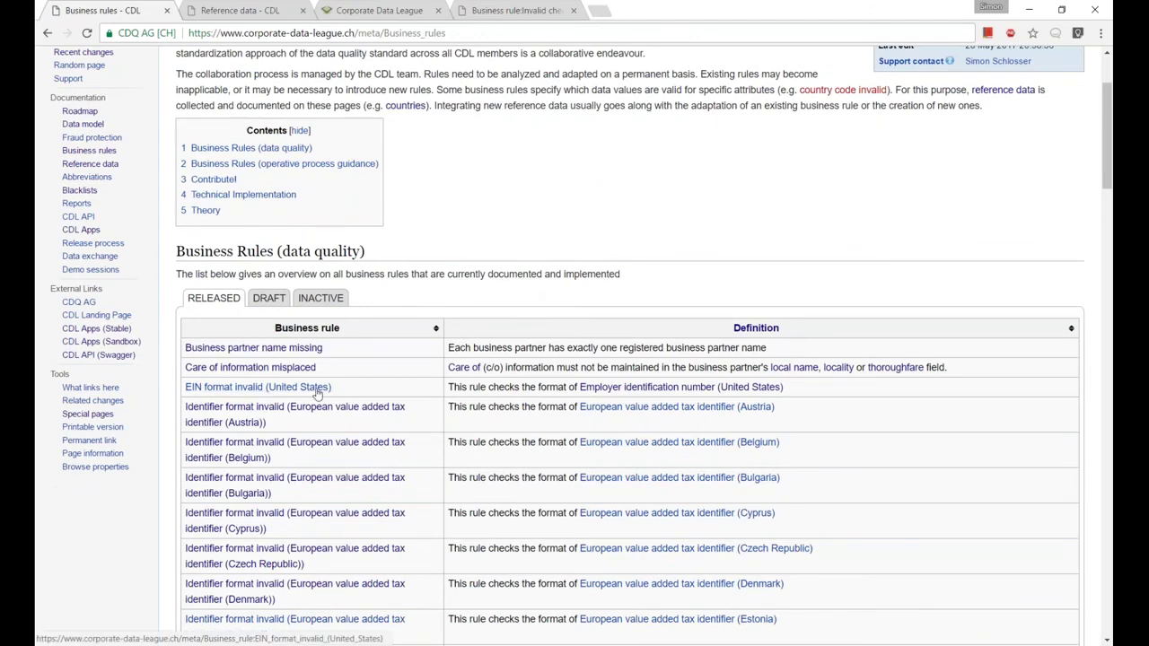
{"action": "scroll", "coordinate": [318, 393], "scroll_direction": "up", "scroll_amount": 3}
{"action": "double_click", "coordinate": [489, 162]}
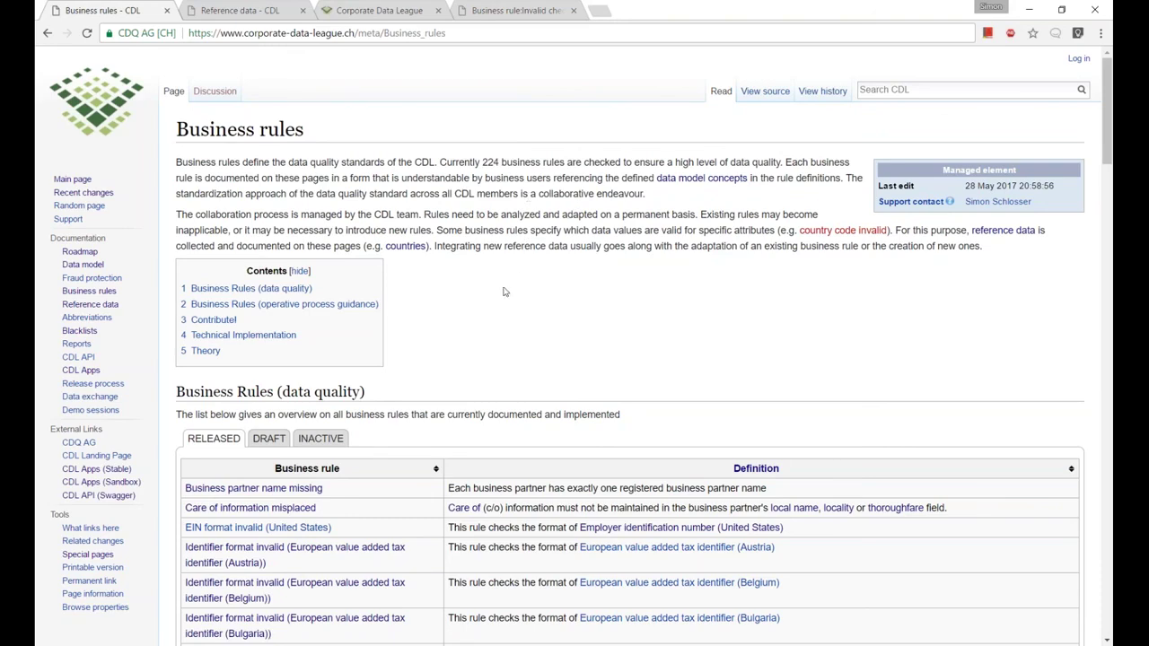
{"action": "scroll", "coordinate": [502, 300], "scroll_direction": "down", "scroll_amount": 6}
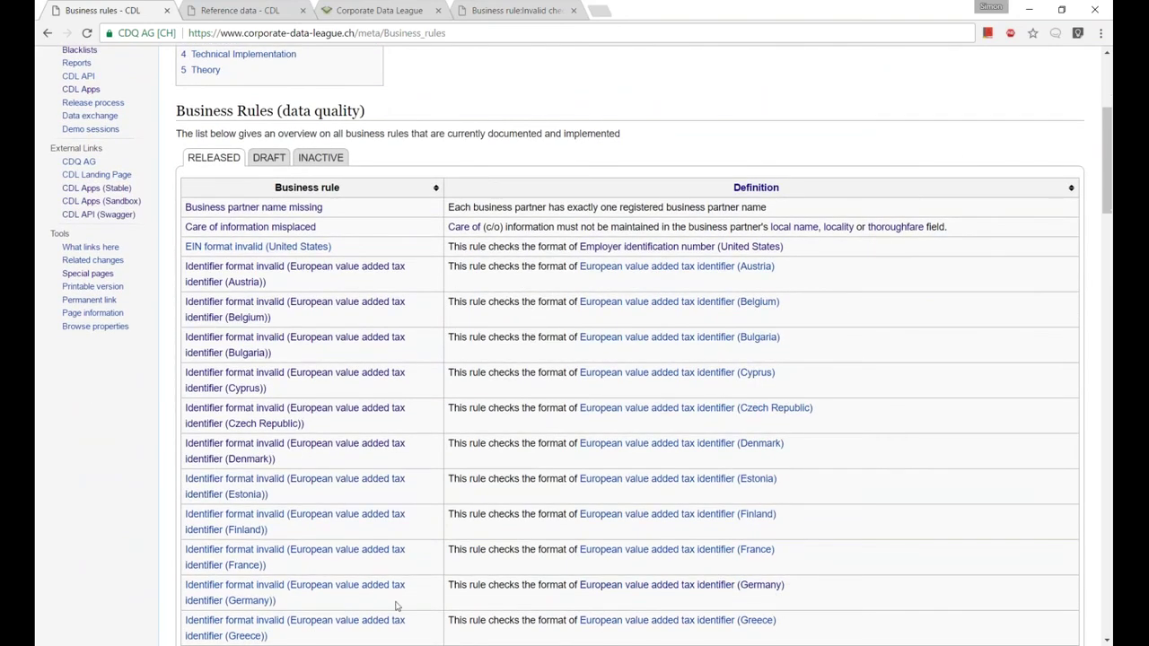
Step: Start the PowerPoint slideshow from the current slide and advance one slide
{"action": "key", "text": "alt+Tab"}
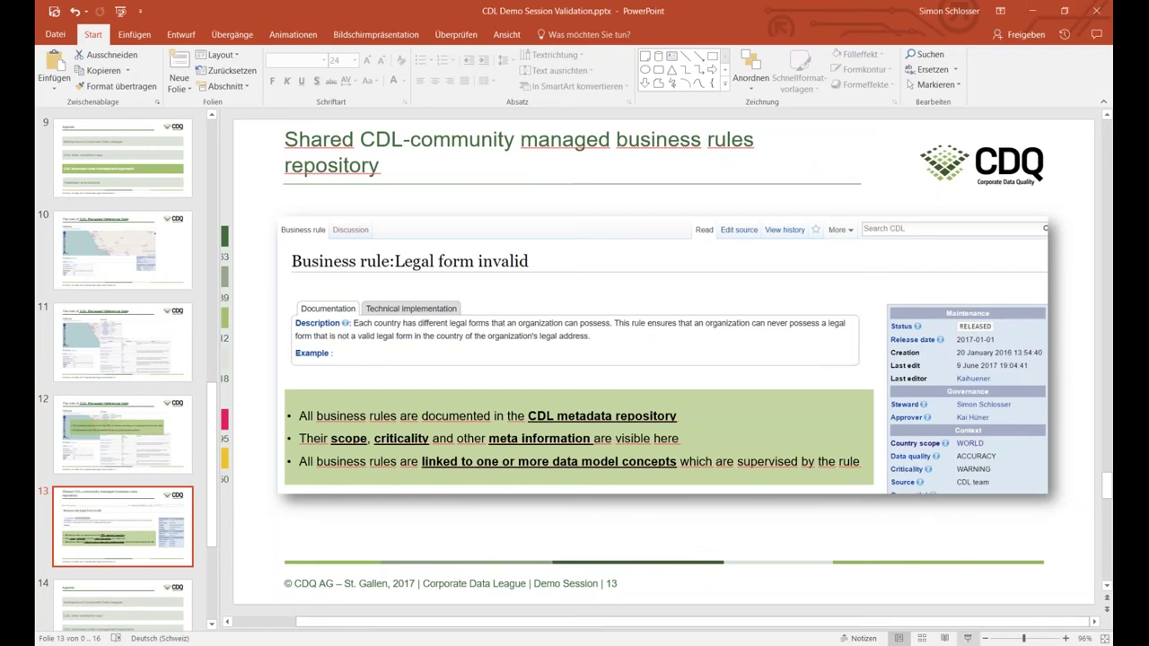
{"action": "left_click", "coordinate": [968, 638]}
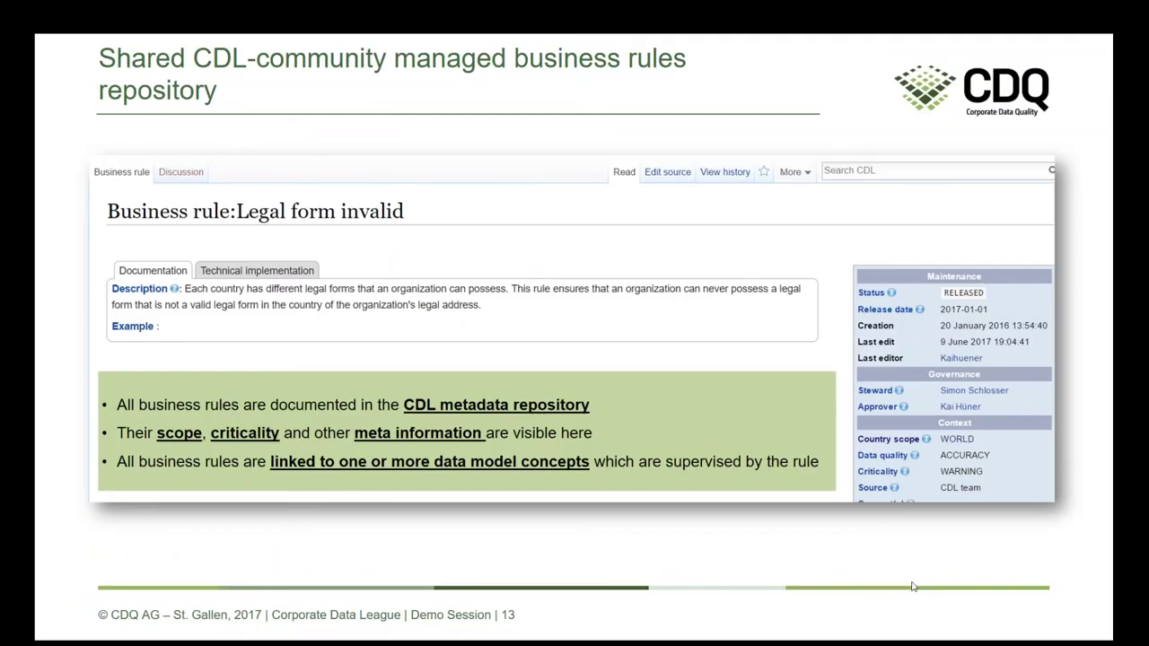
{"action": "key", "text": "Right"}
{"action": "key", "text": "Right"}
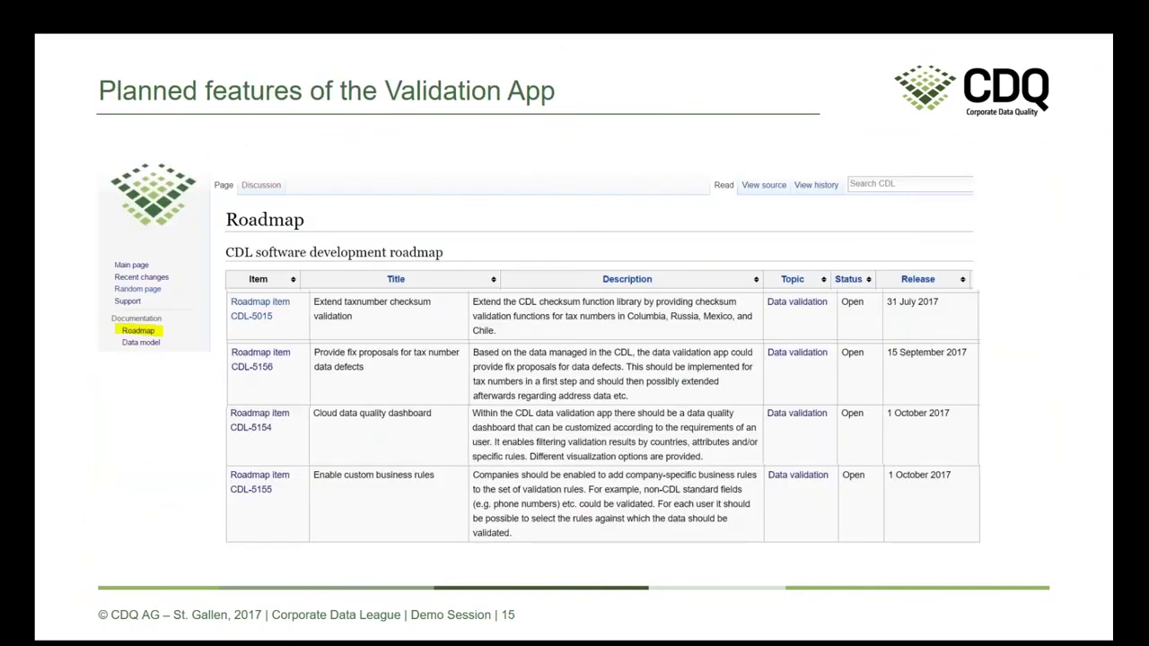